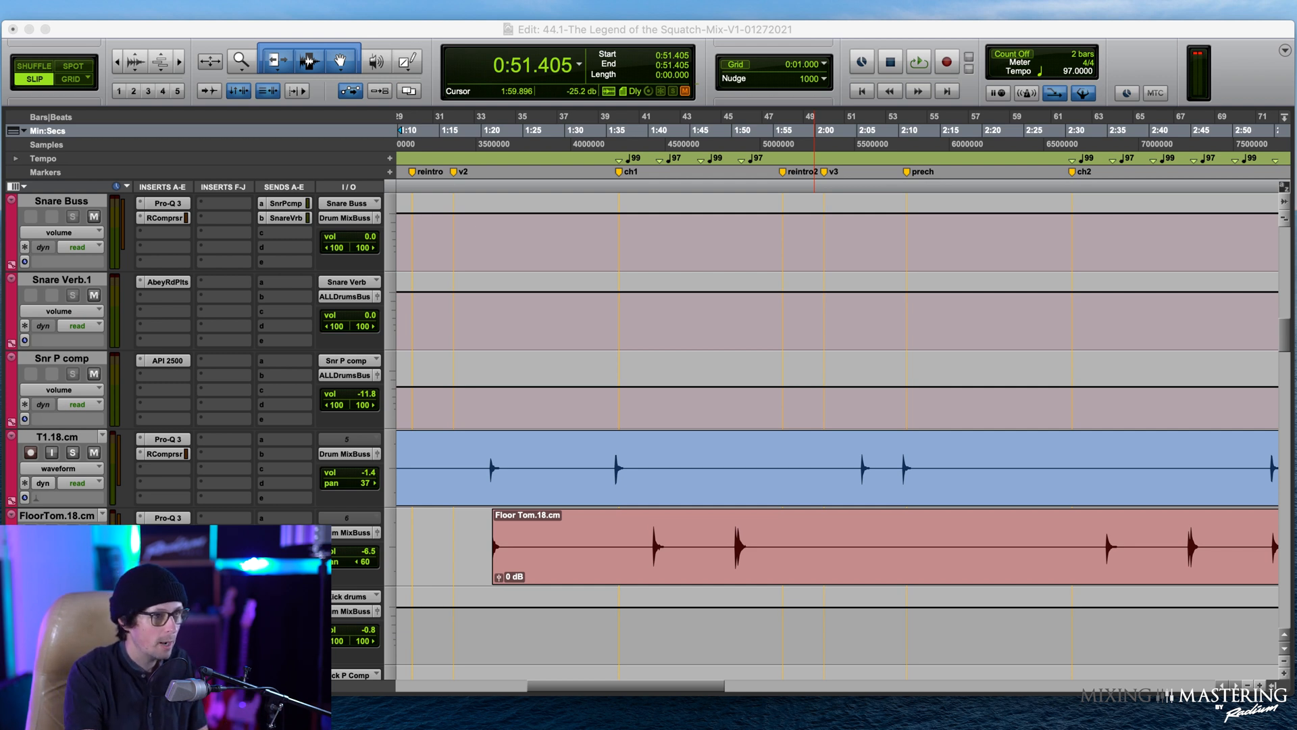
Step: Look over the snare, tom, kick, bass and percussion tracks across the full song, ending around the Perc Mix track
click(730, 31)
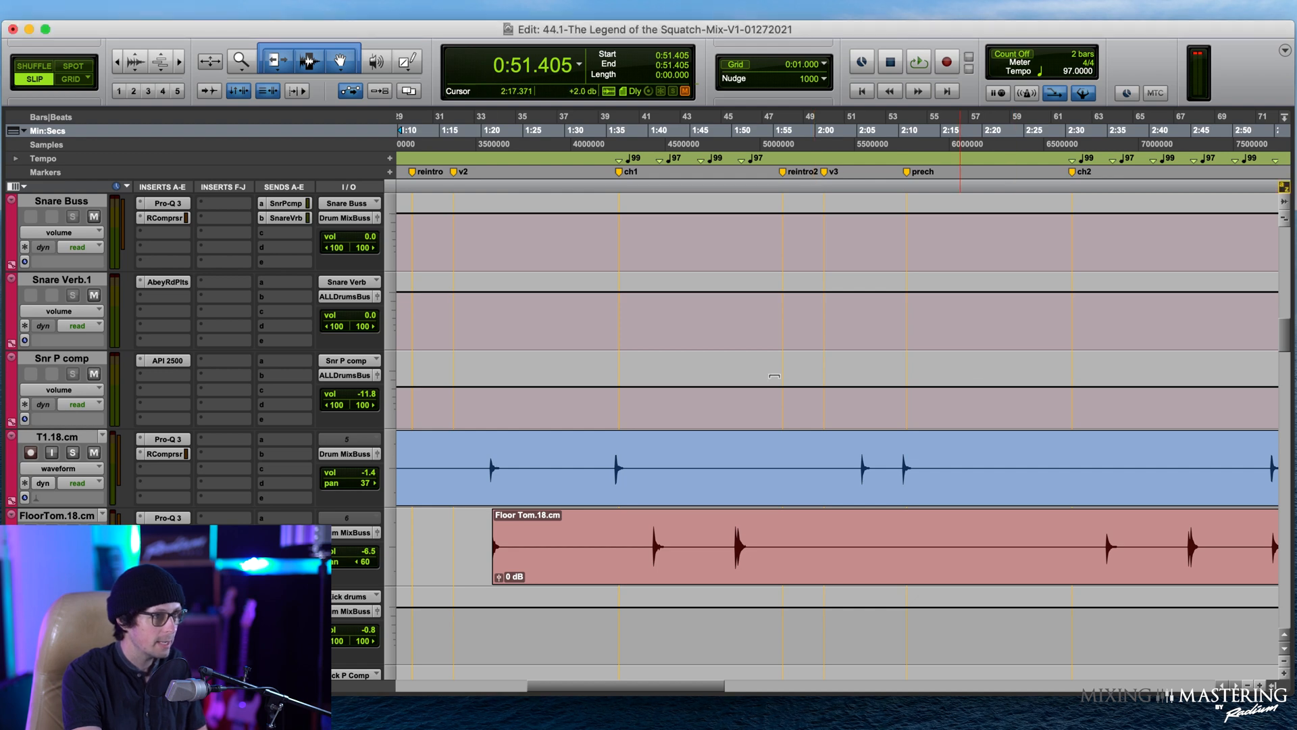
scroll(748, 432, down, 3)
scroll(768, 428, up, 2)
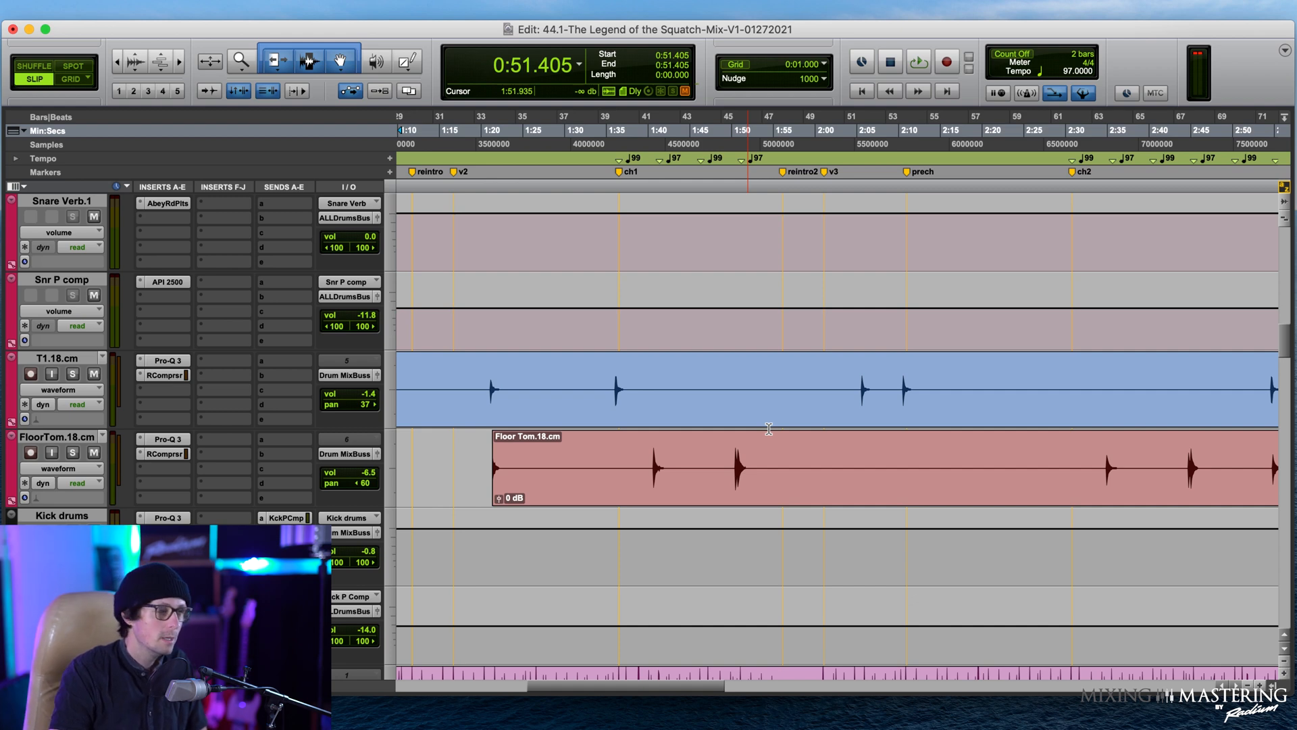
scroll(769, 428, down, 9)
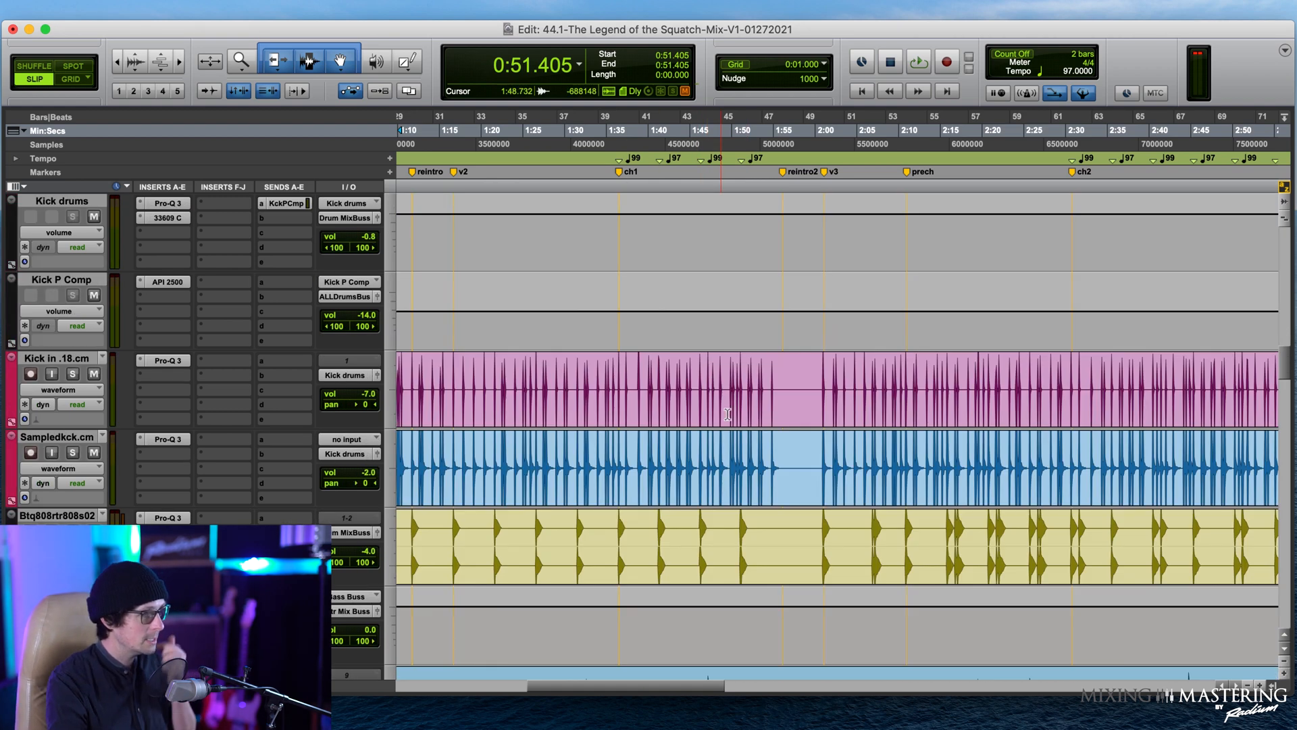
scroll(731, 379, down, 5)
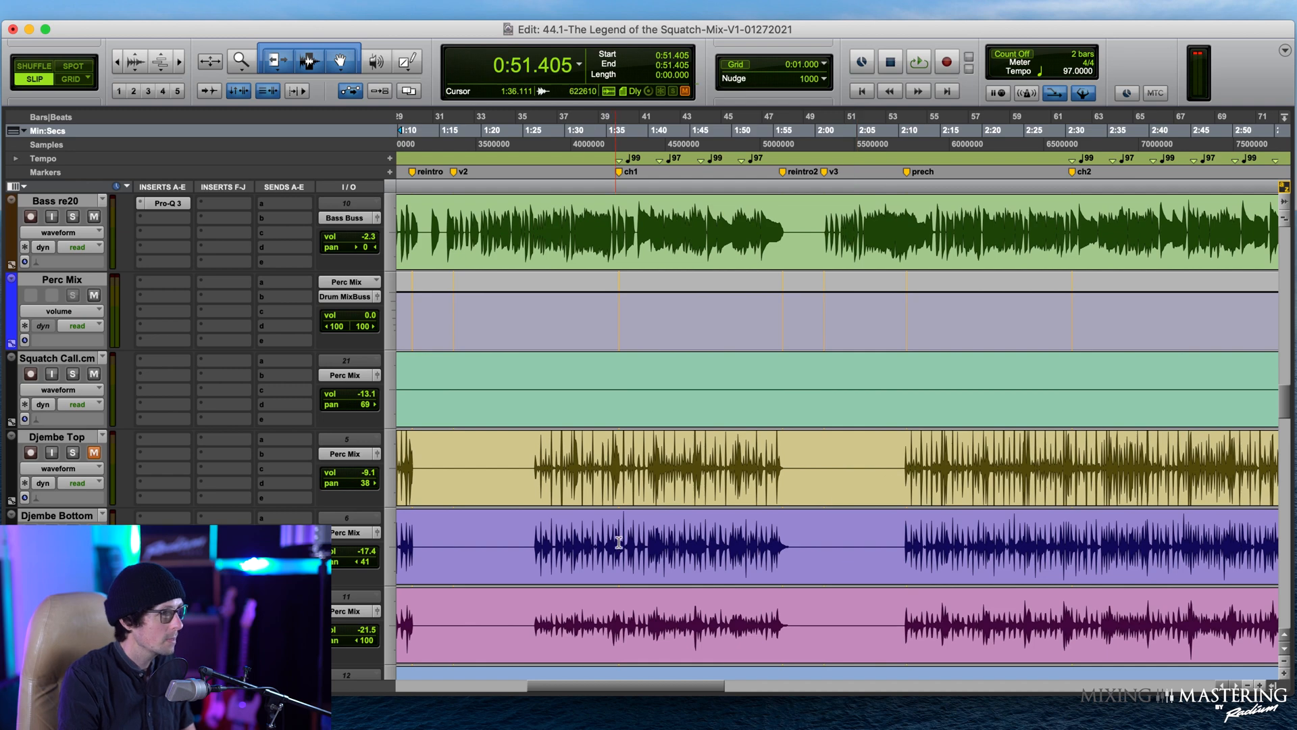
scroll(616, 535, down, 5)
key(t)
key(r)
key(r)
key(r)
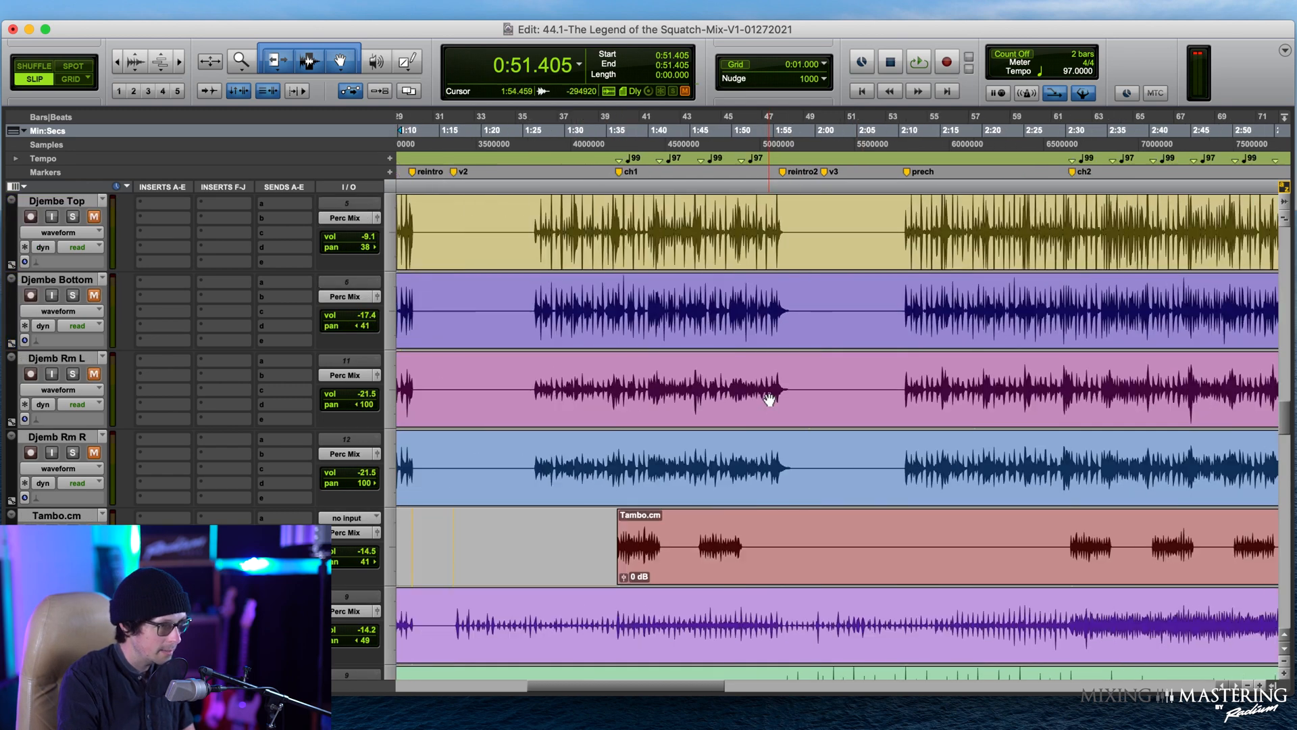
scroll(628, 317, down, 1)
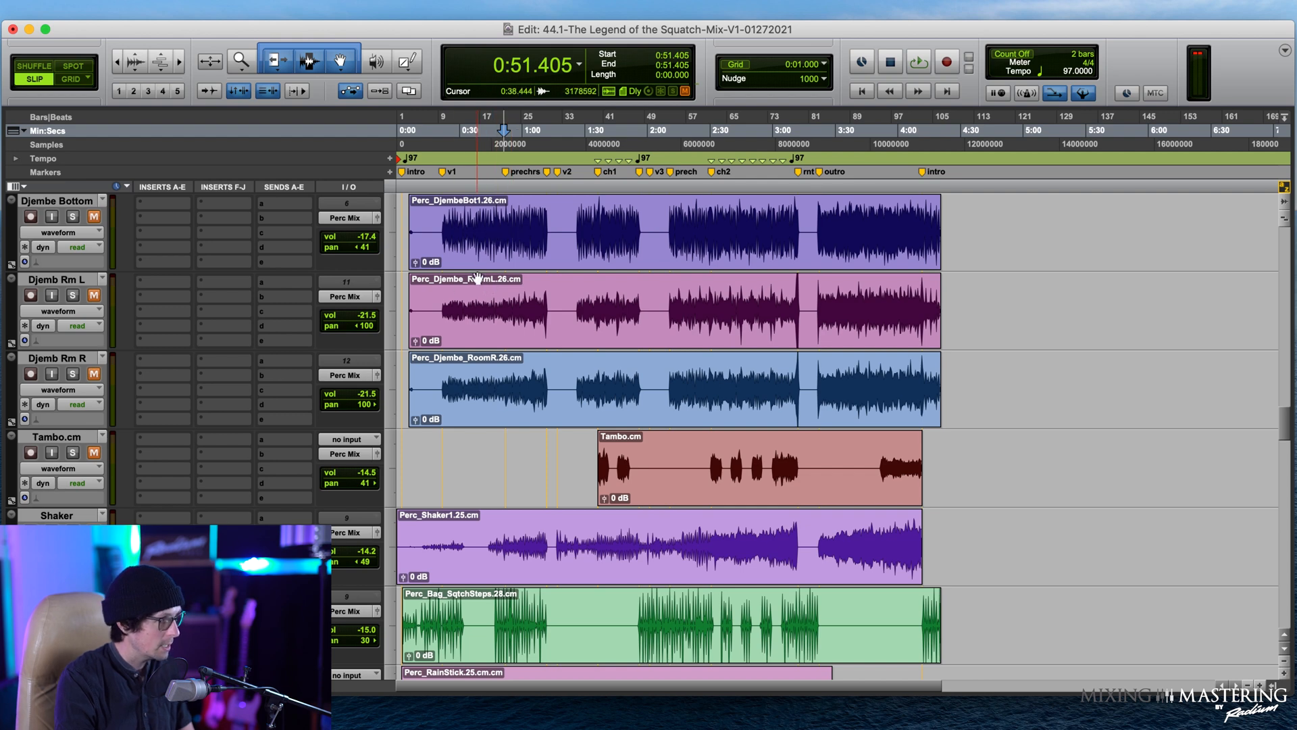
scroll(517, 357, up, 2)
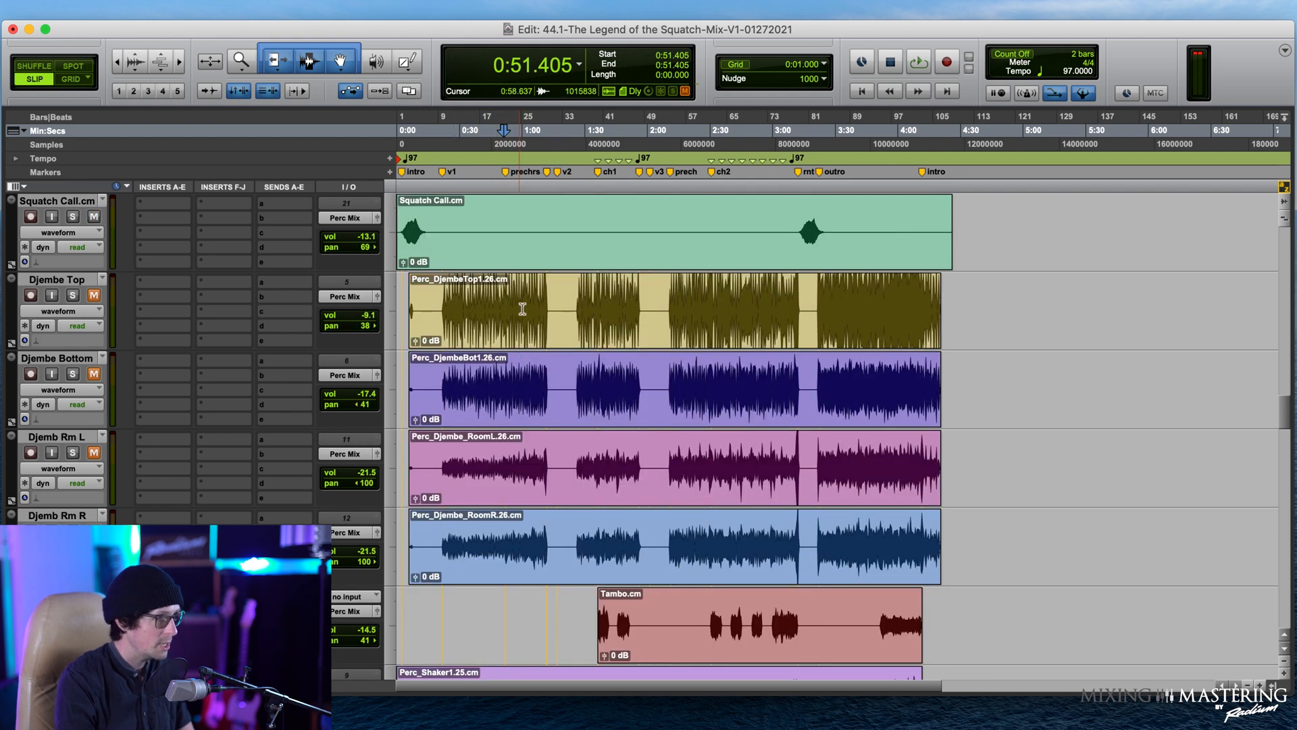
scroll(465, 326, up, 1)
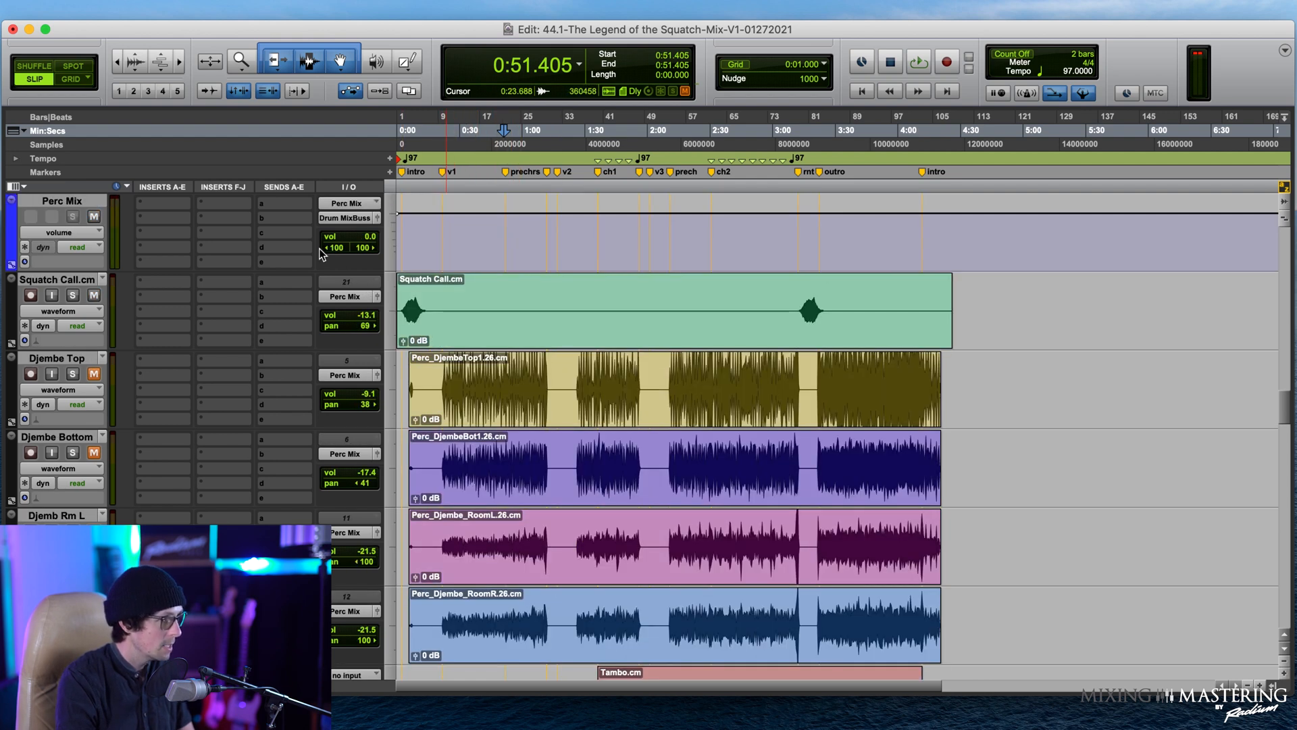
scroll(419, 350, up, 2)
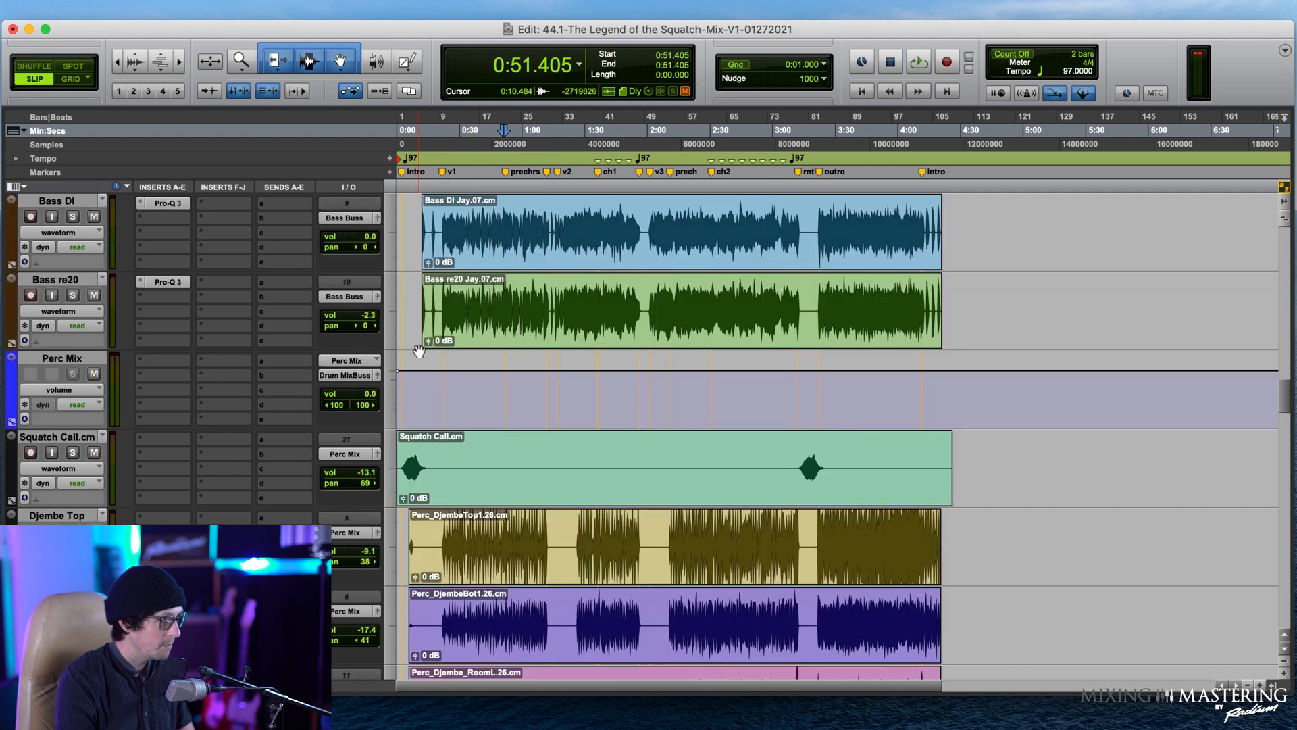
Step: Insert FabFilter Pro-Q 3 on Perc Mix with a 24 dB/oct low cut at about 96 Hz and a shallow bell dip slightly above 200 Hz
click(177, 360)
click(233, 320)
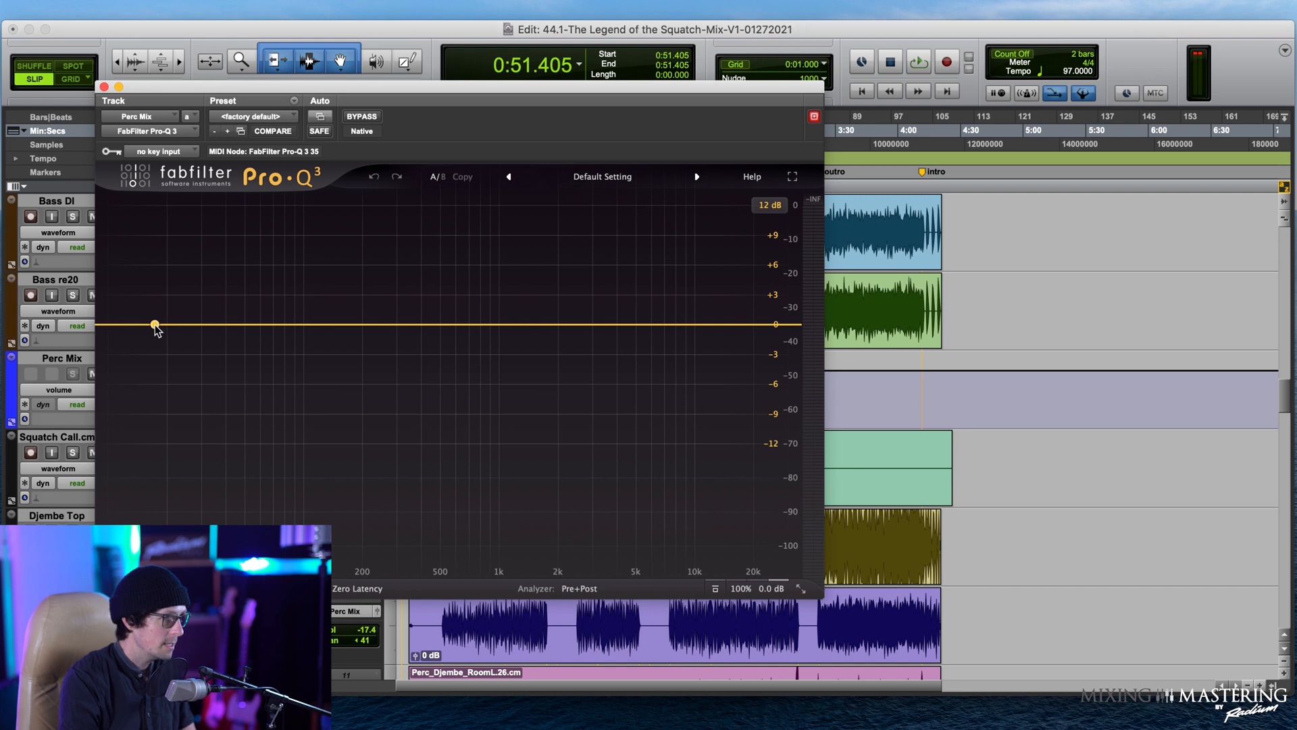
click(156, 326)
click(152, 298)
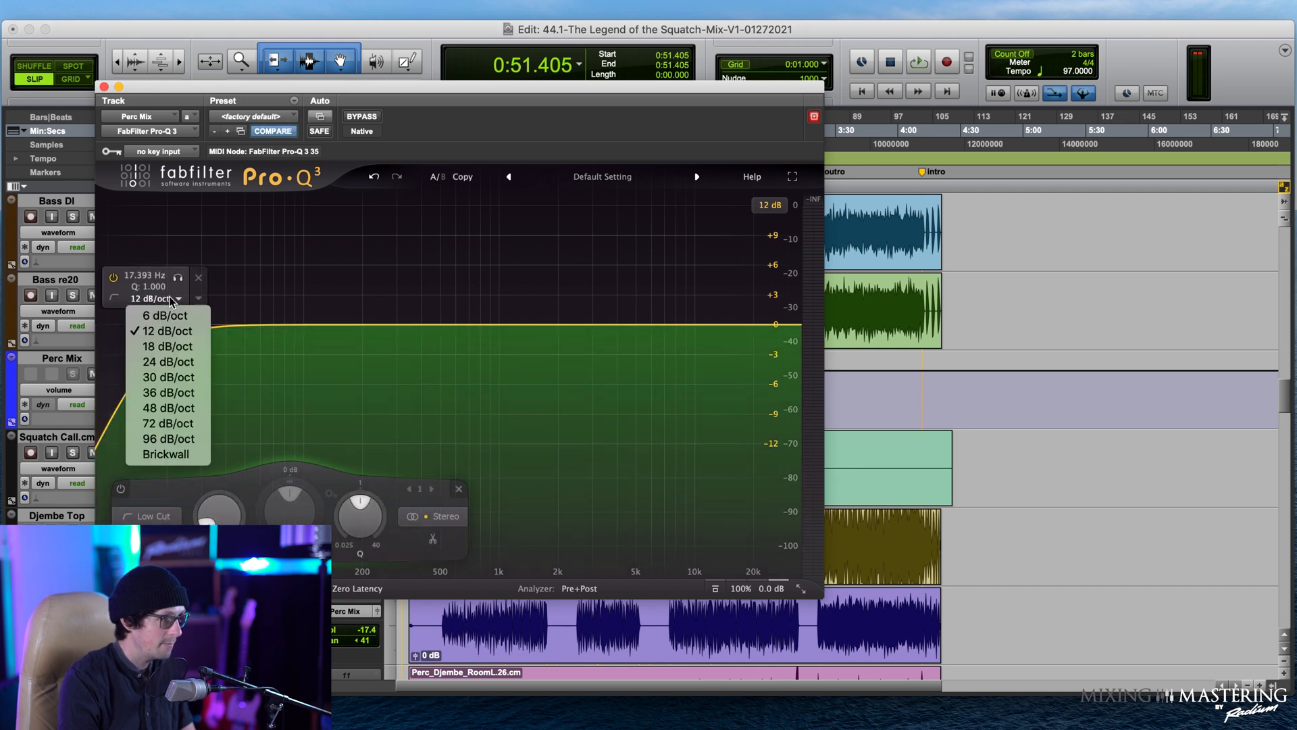
click(149, 363)
drag(154, 325, 302, 328)
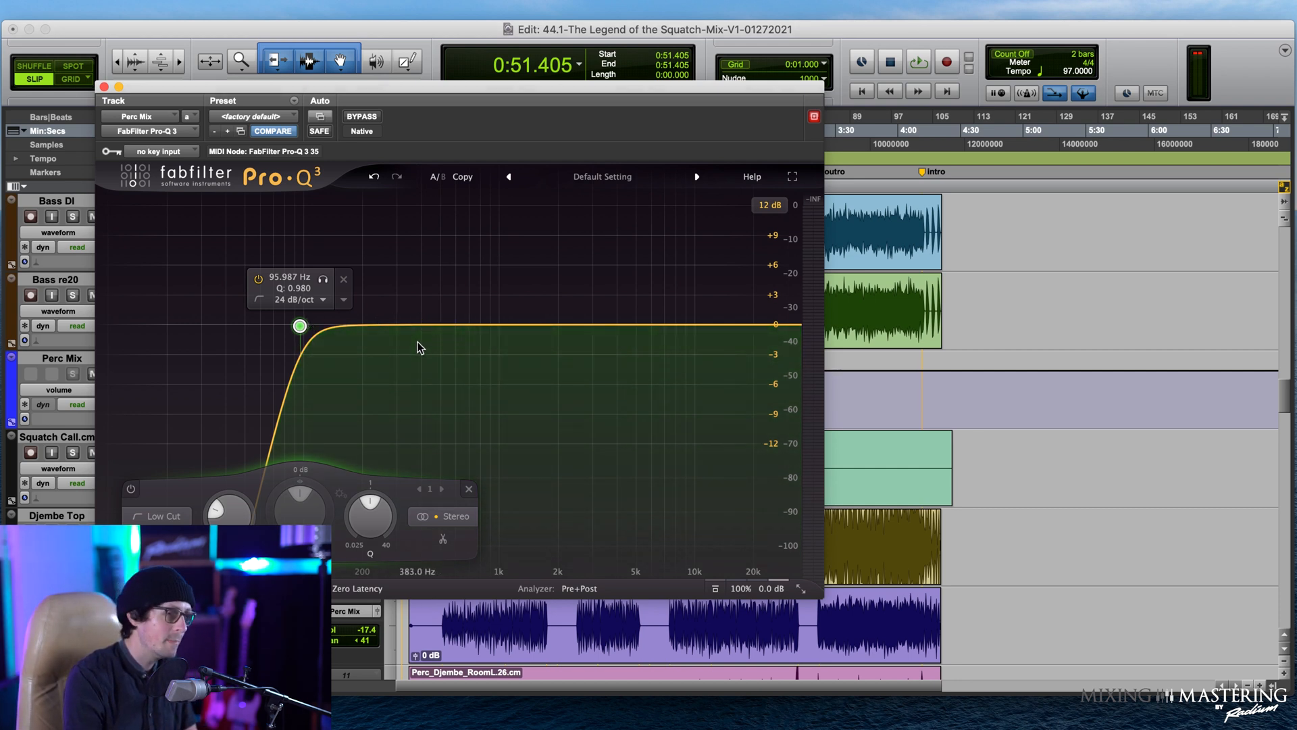
drag(420, 332, 374, 334)
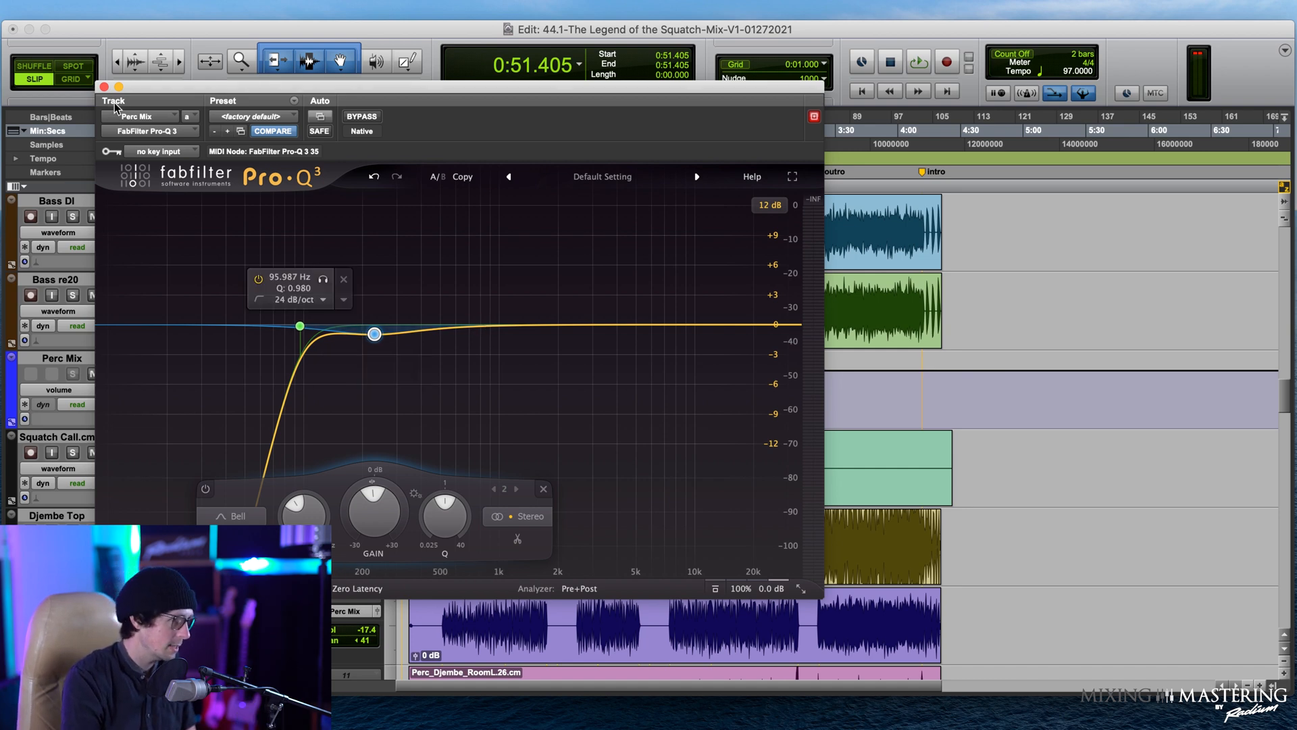
click(105, 87)
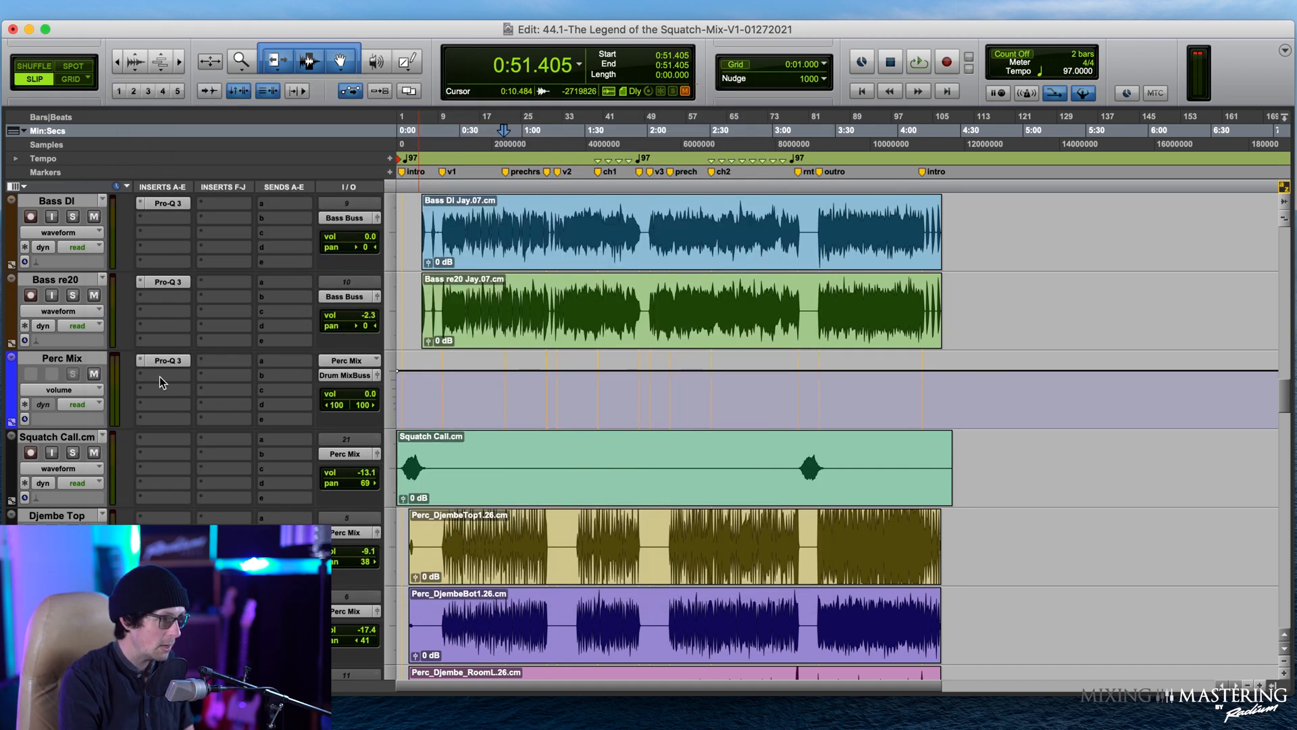
Step: Insert the Universal Audio stereo UAD API 2500 bus compressor after the EQ on the Perc Mix track
click(166, 377)
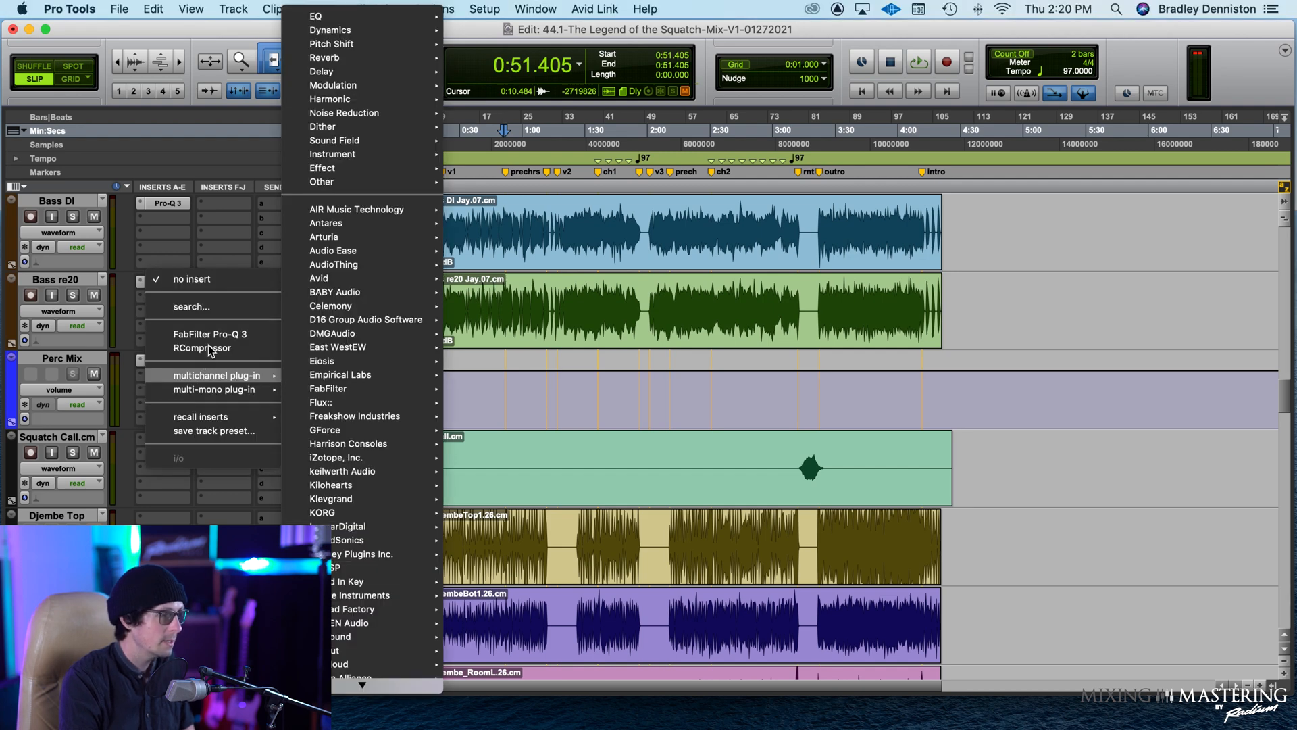
mouse_move(217, 373)
scroll(368, 541, down, 10)
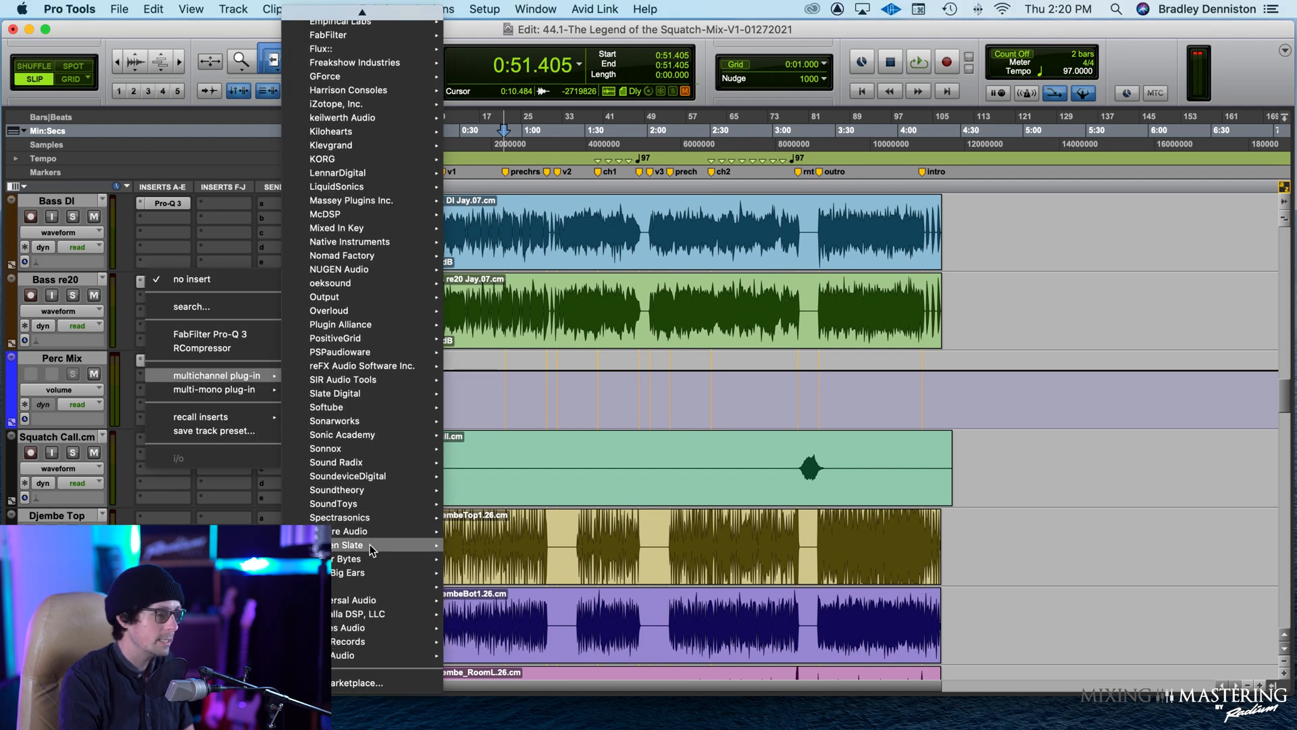
mouse_move(403, 628)
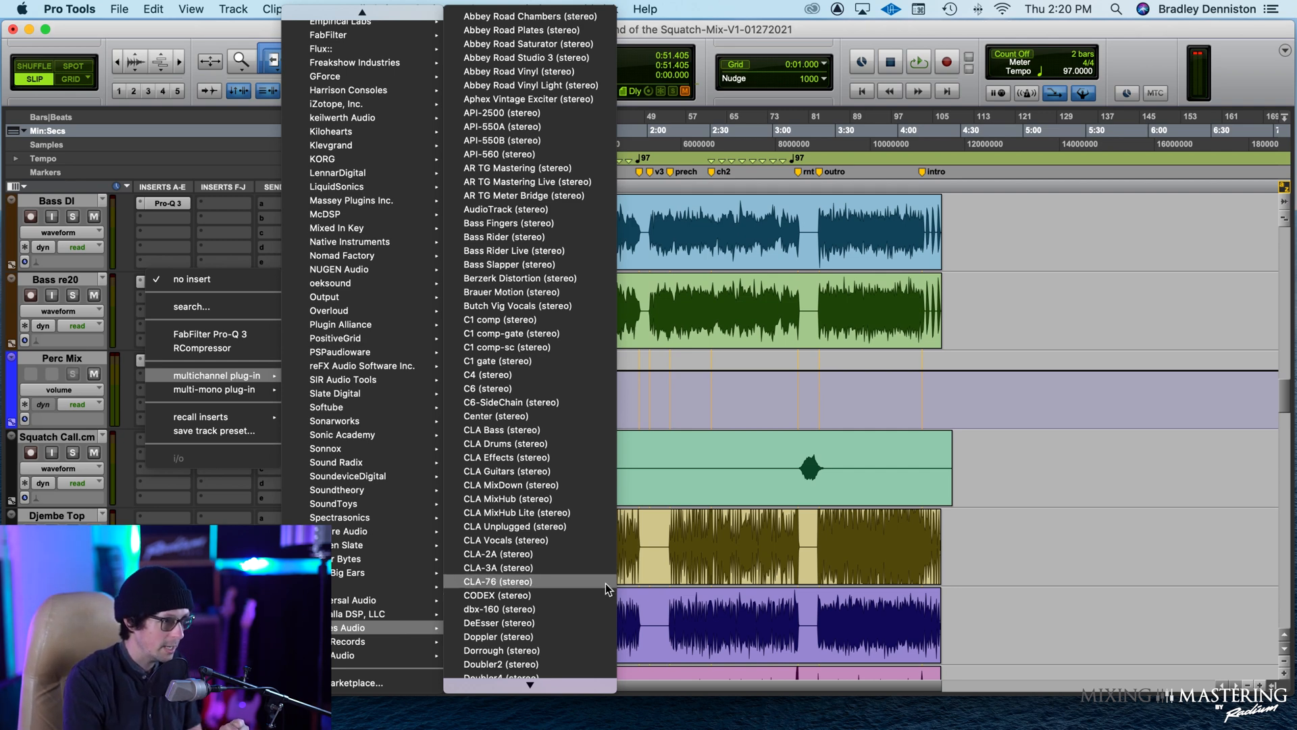
mouse_move(327, 492)
mouse_move(334, 601)
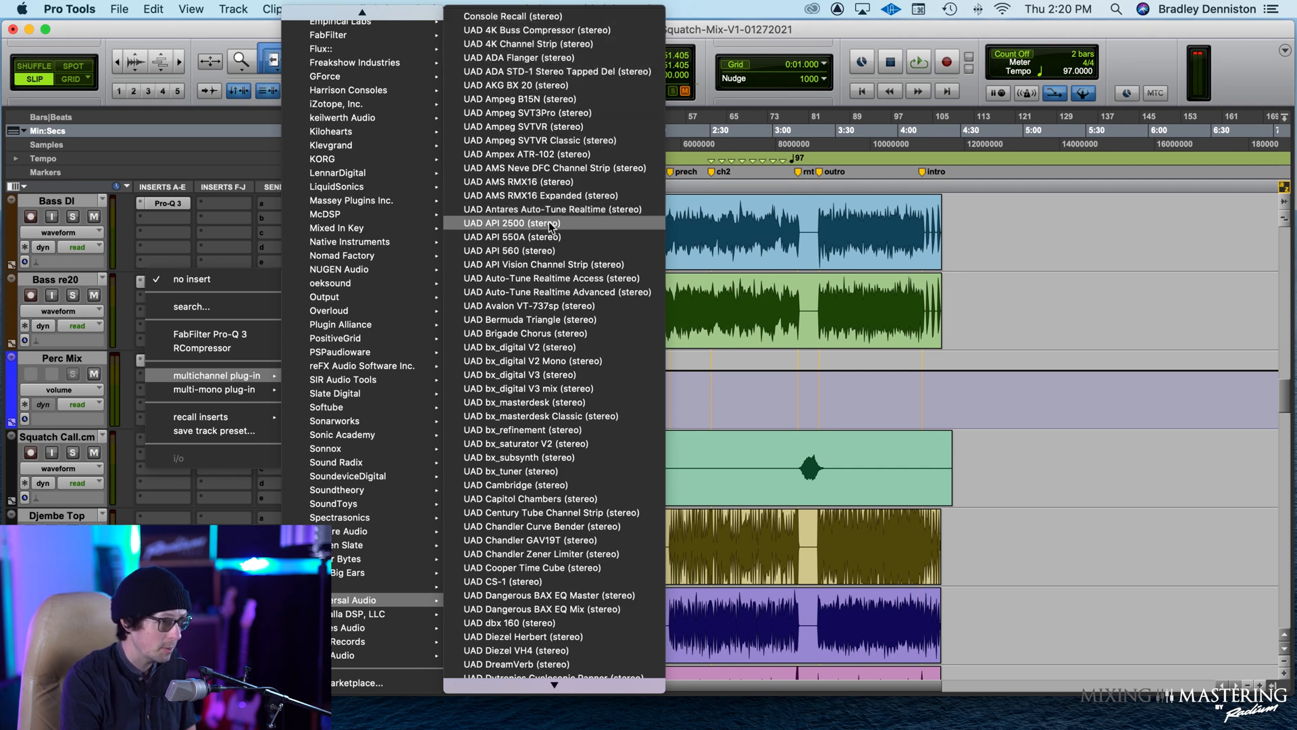
key(Escape)
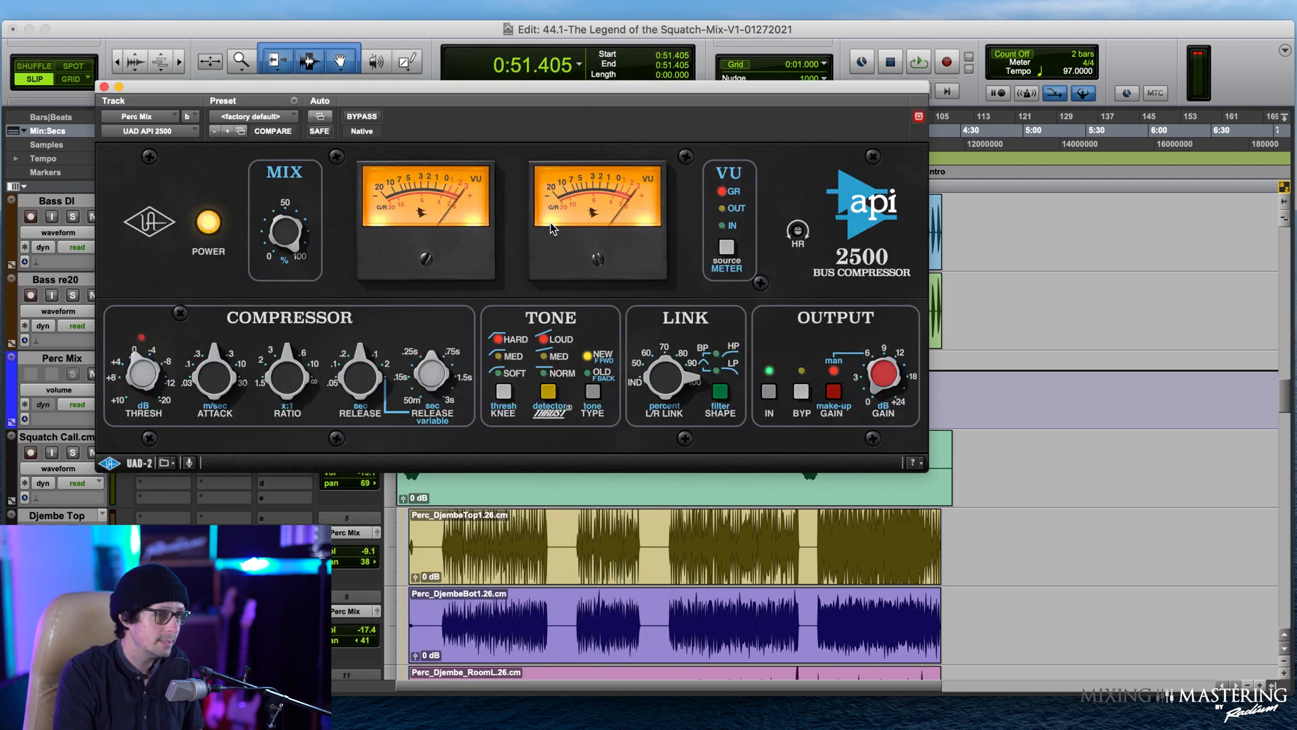
Step: Load the Mix Bus preset in the API 2500 compressor
click(272, 114)
mouse_move(300, 94)
click(346, 97)
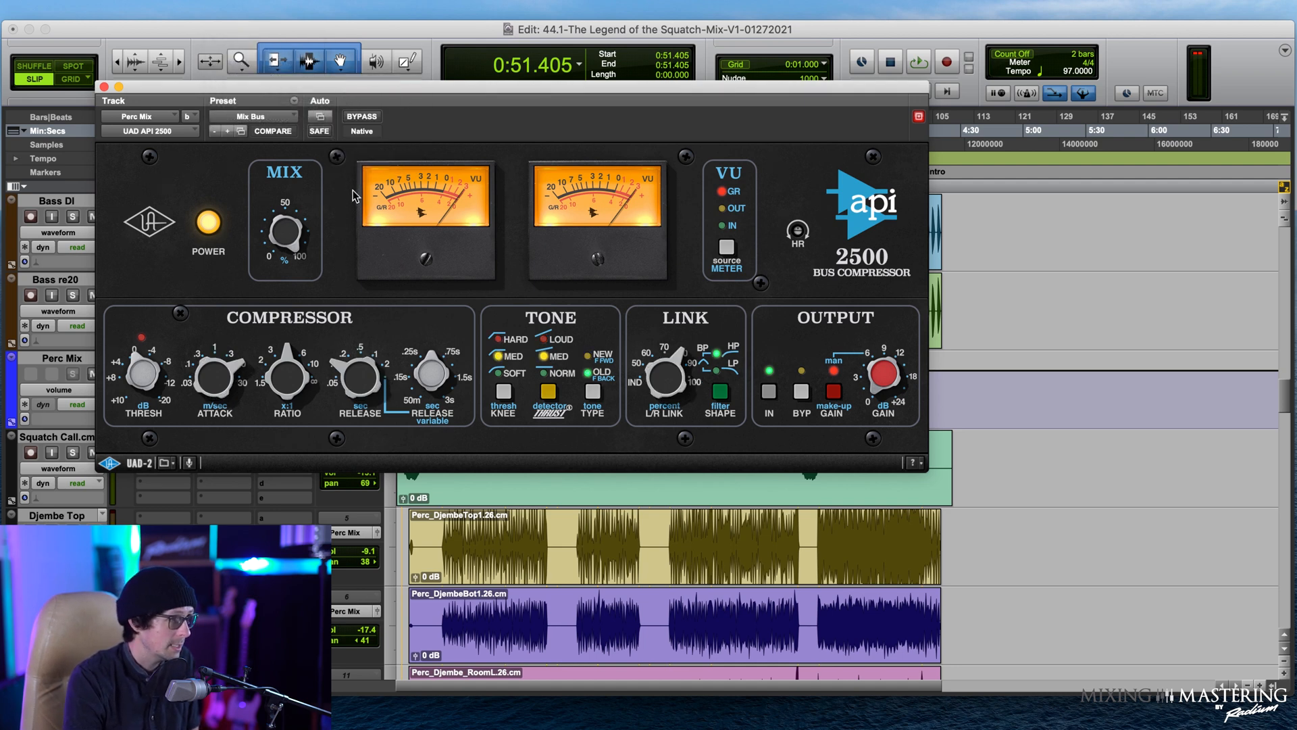
Step: Load the Drum Bus - Little Smack preset in the API 2500 compressor
click(281, 115)
mouse_move(290, 137)
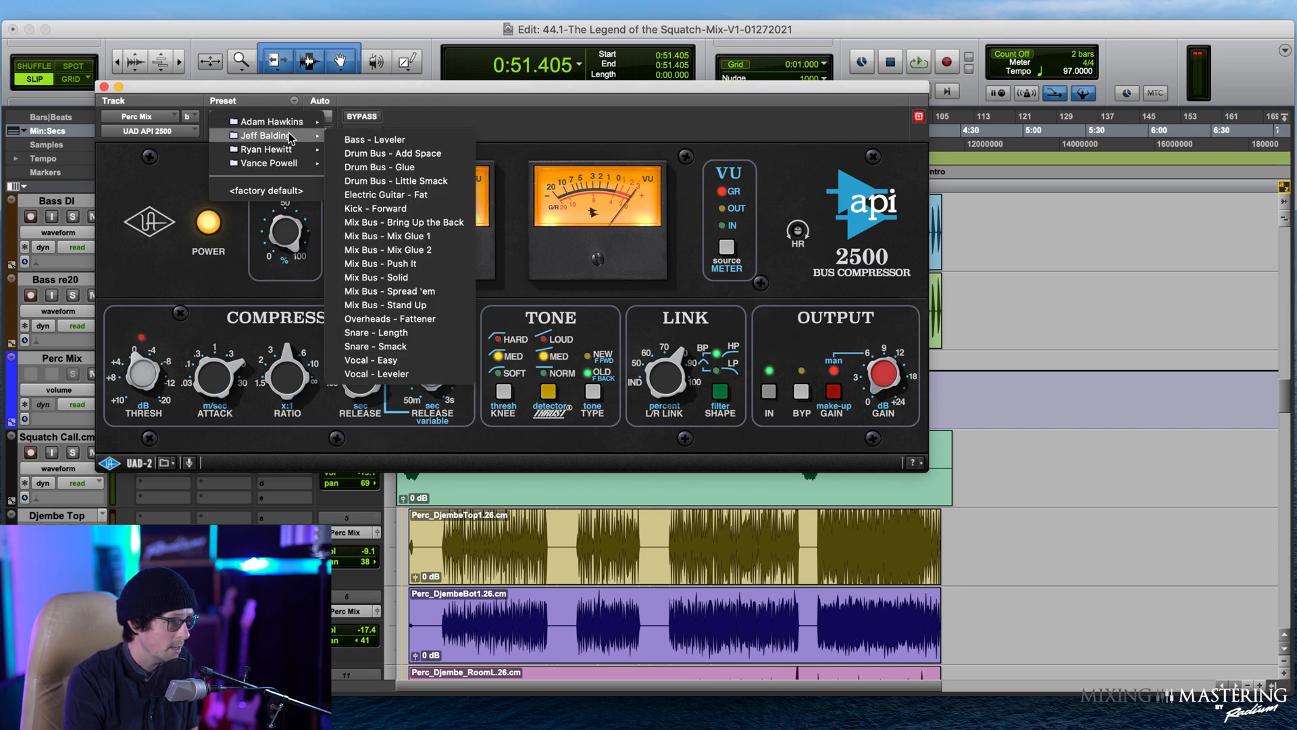
click(427, 181)
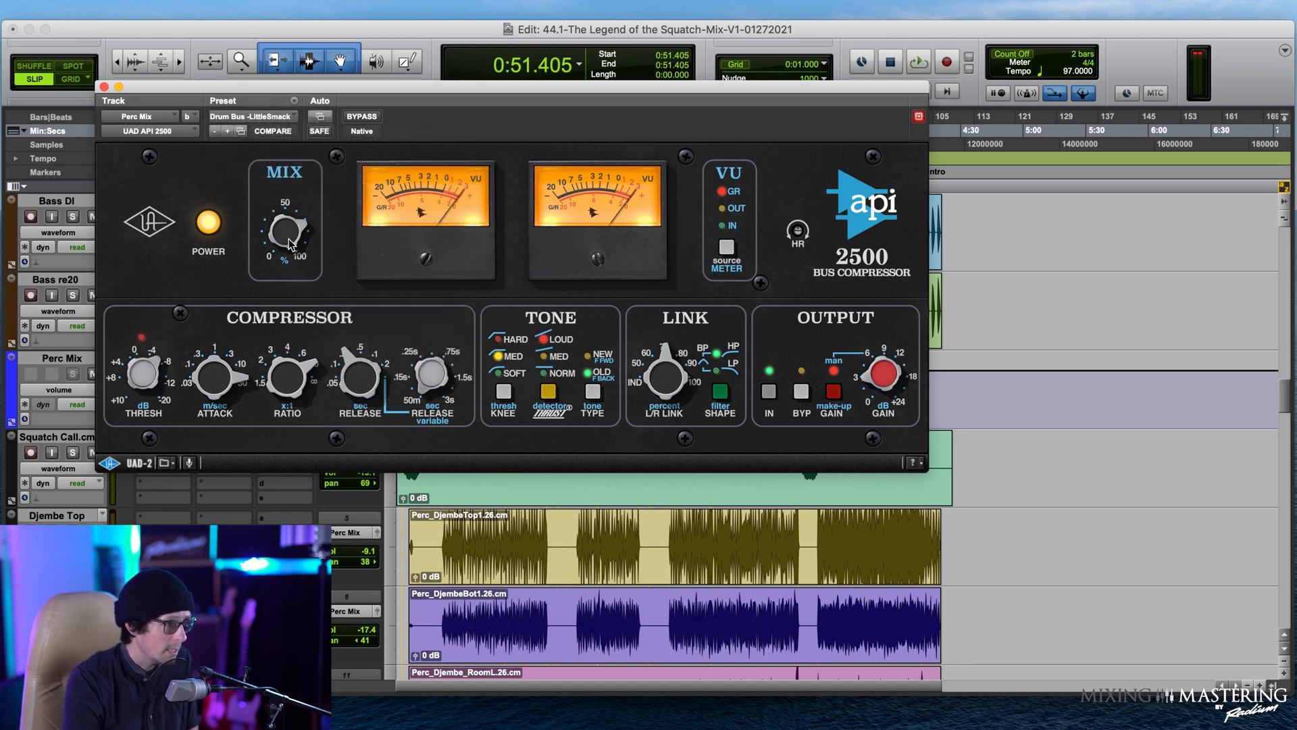
Step: Adjust the API 2500's threshold and attack, lower its ratio to 4:1 and shorten its release
drag(148, 373, 143, 417)
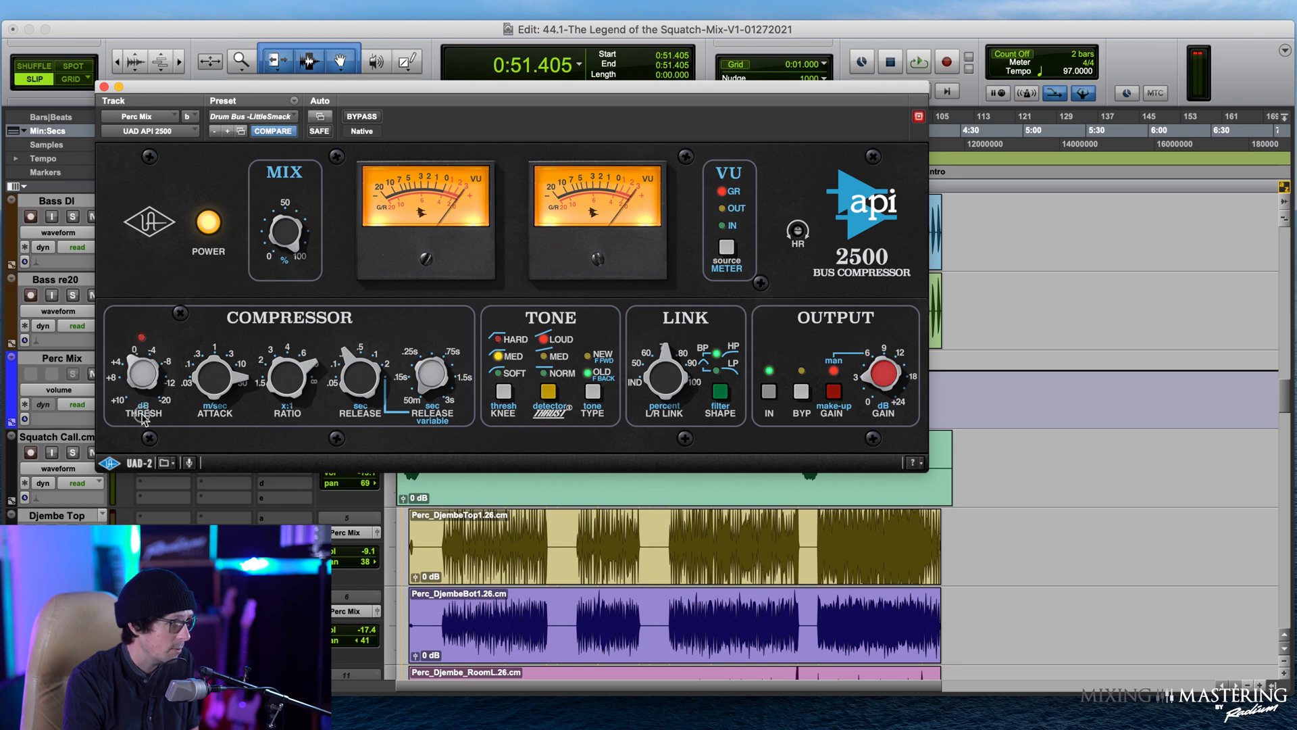
drag(209, 385, 194, 414)
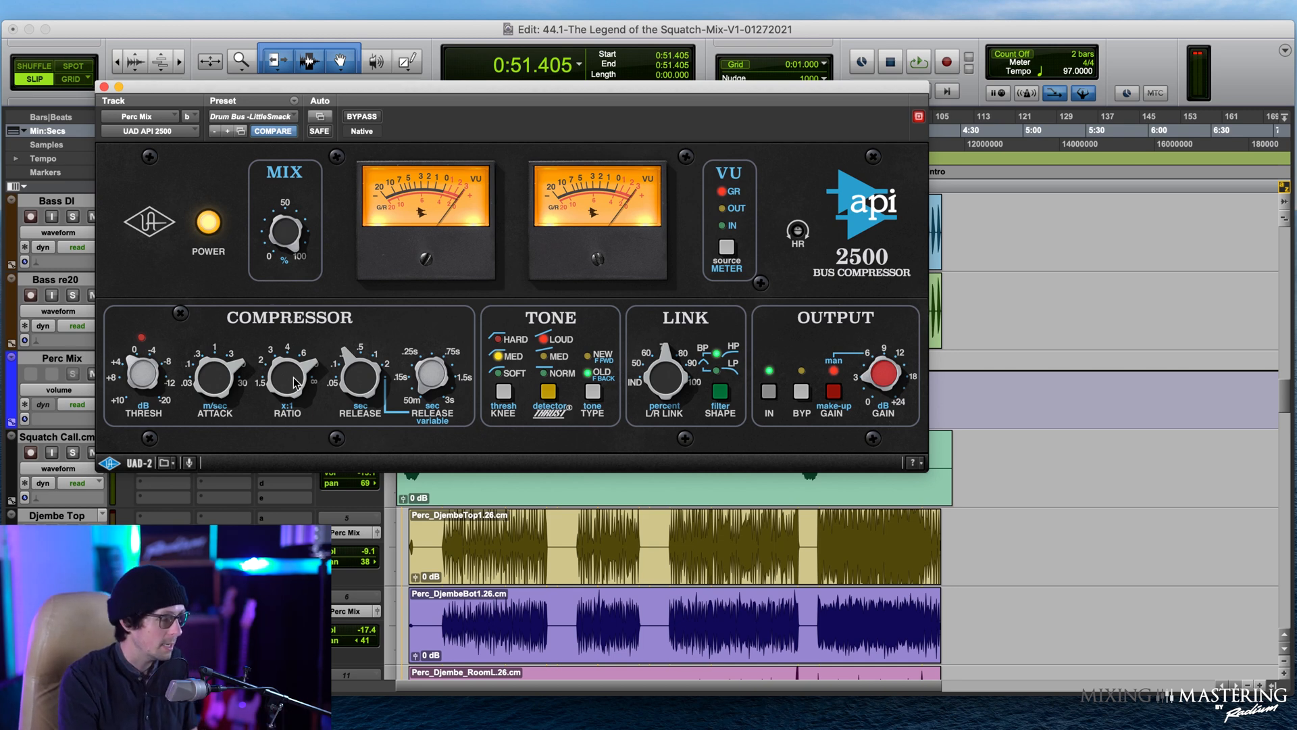
drag(293, 377, 292, 433)
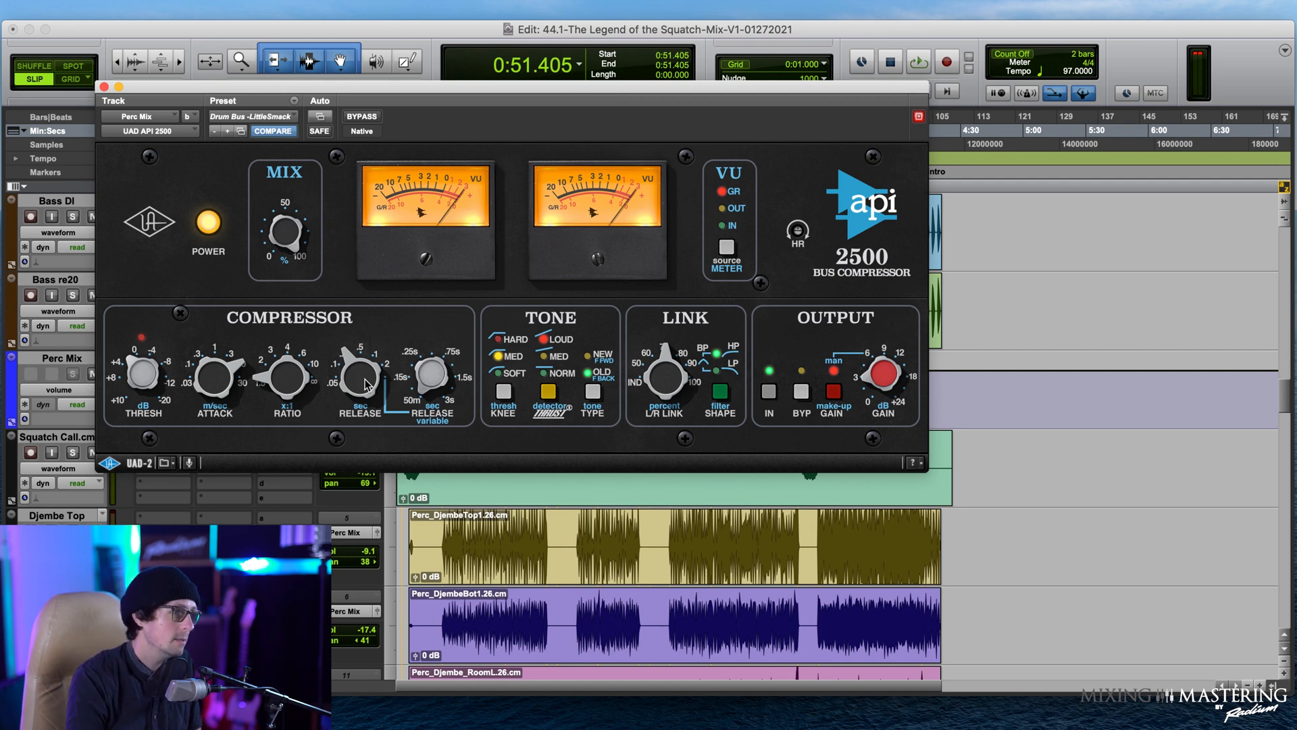
drag(365, 384, 369, 520)
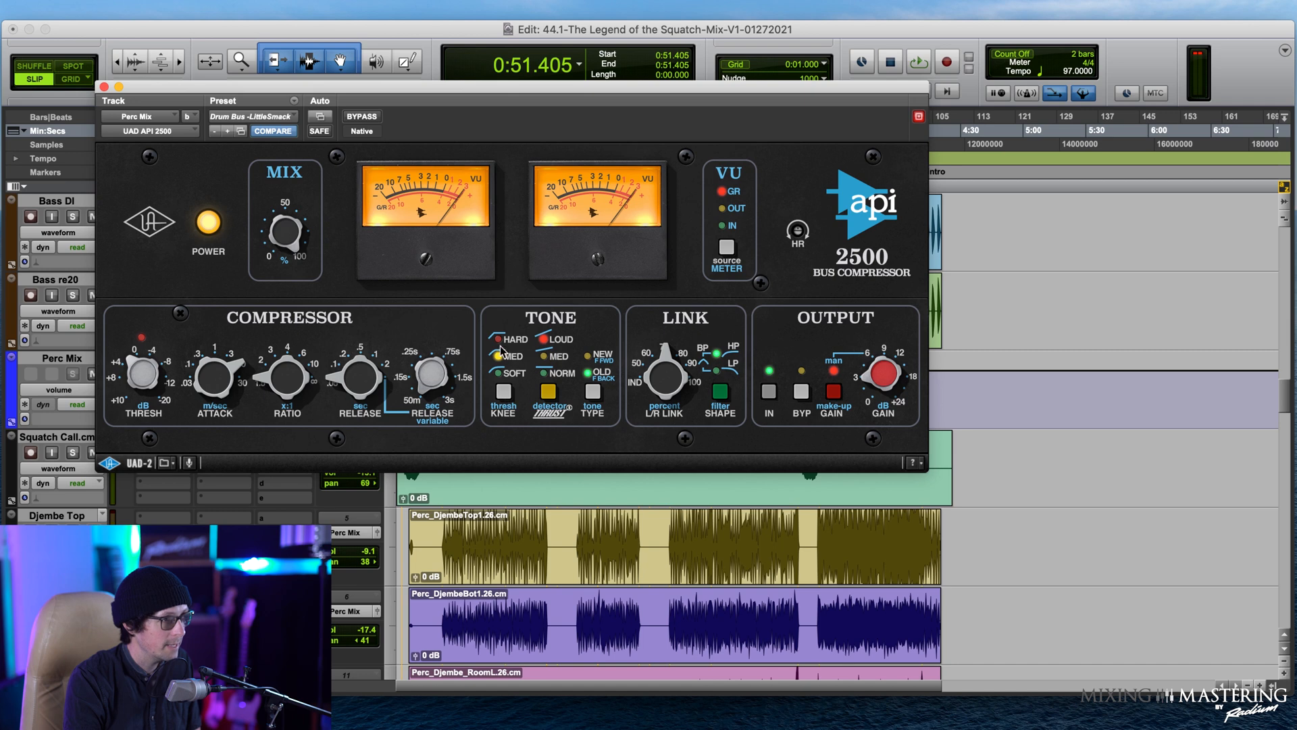
Step: Set the compressor's detector Thrust to Med and its tone type to New
click(546, 392)
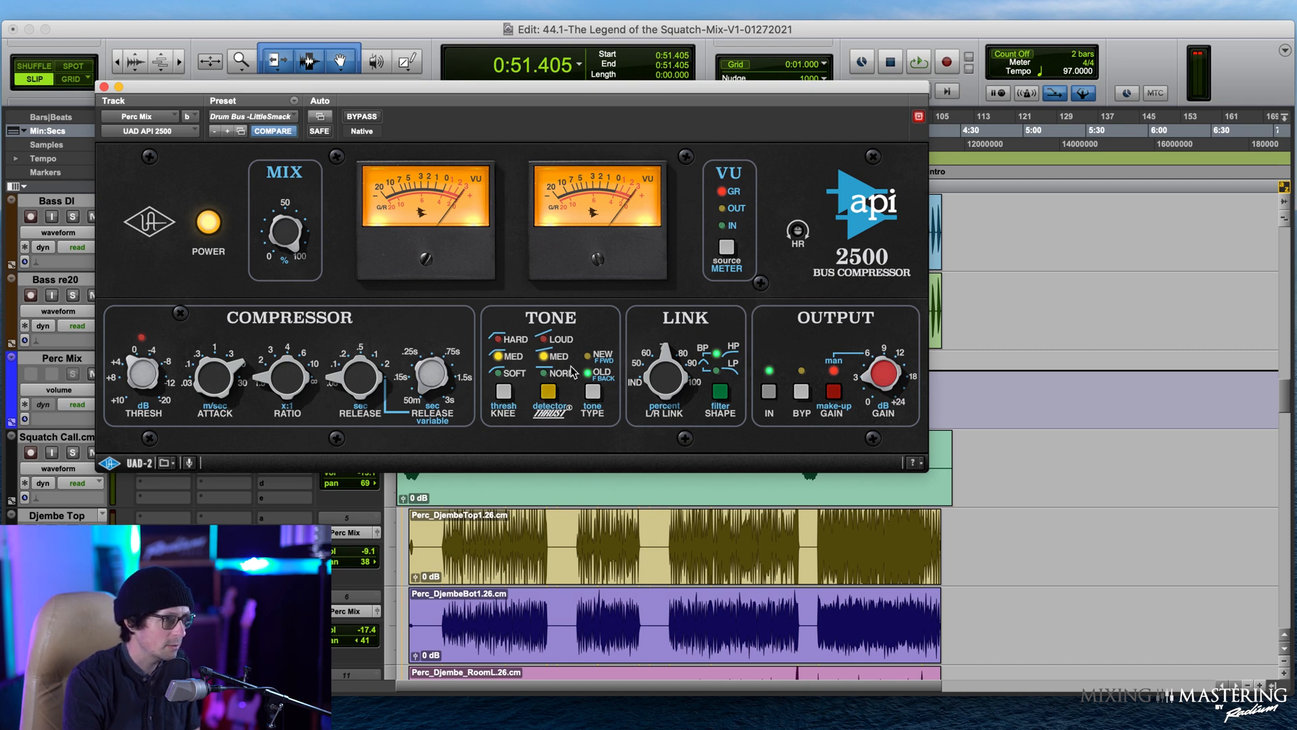
click(598, 392)
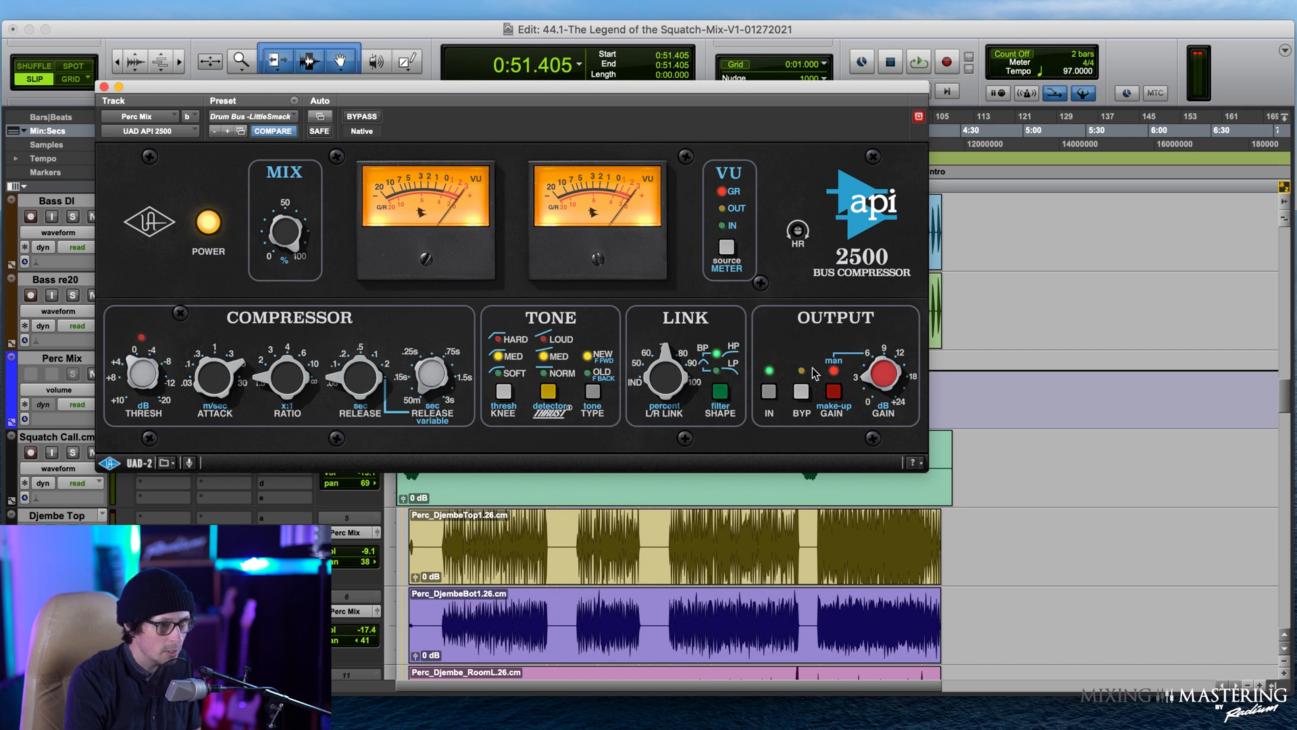
Step: Set the compressor's L/R link to 100 percent with the HP filter shape, and fine-tune the output gain
drag(687, 98, 593, 189)
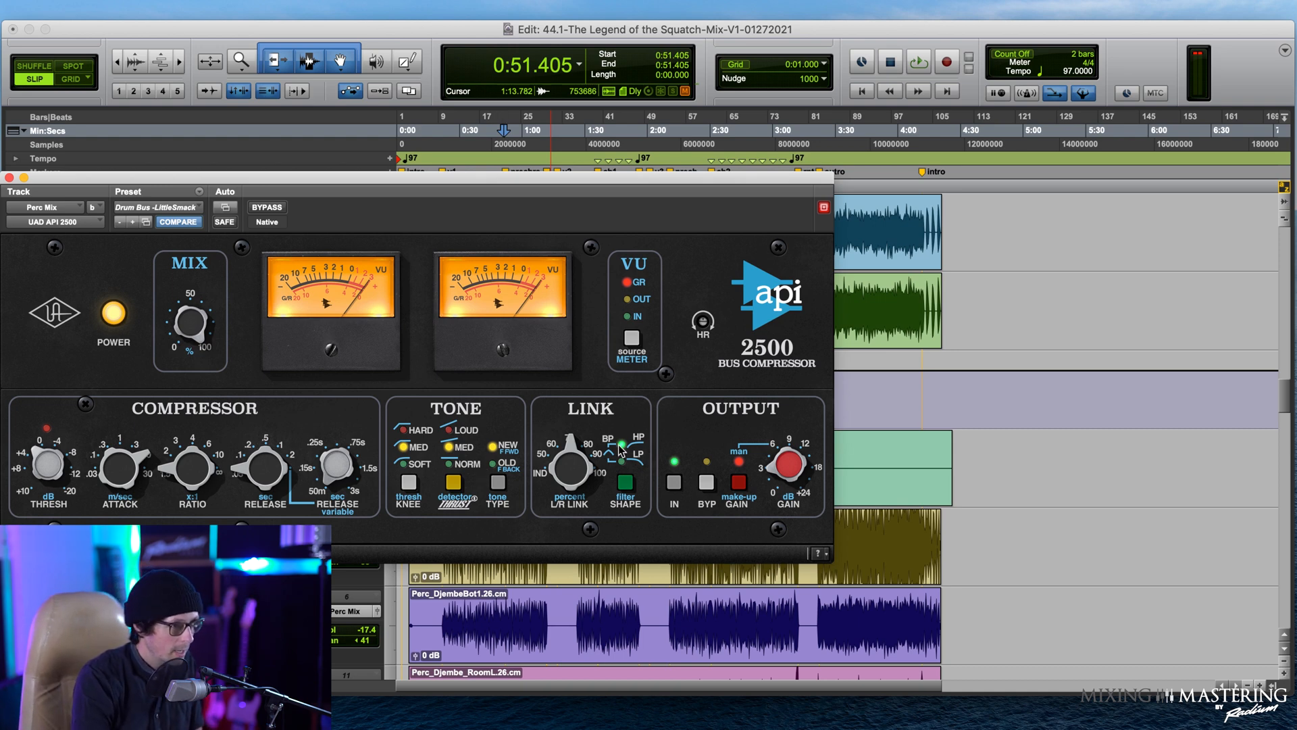
click(631, 485)
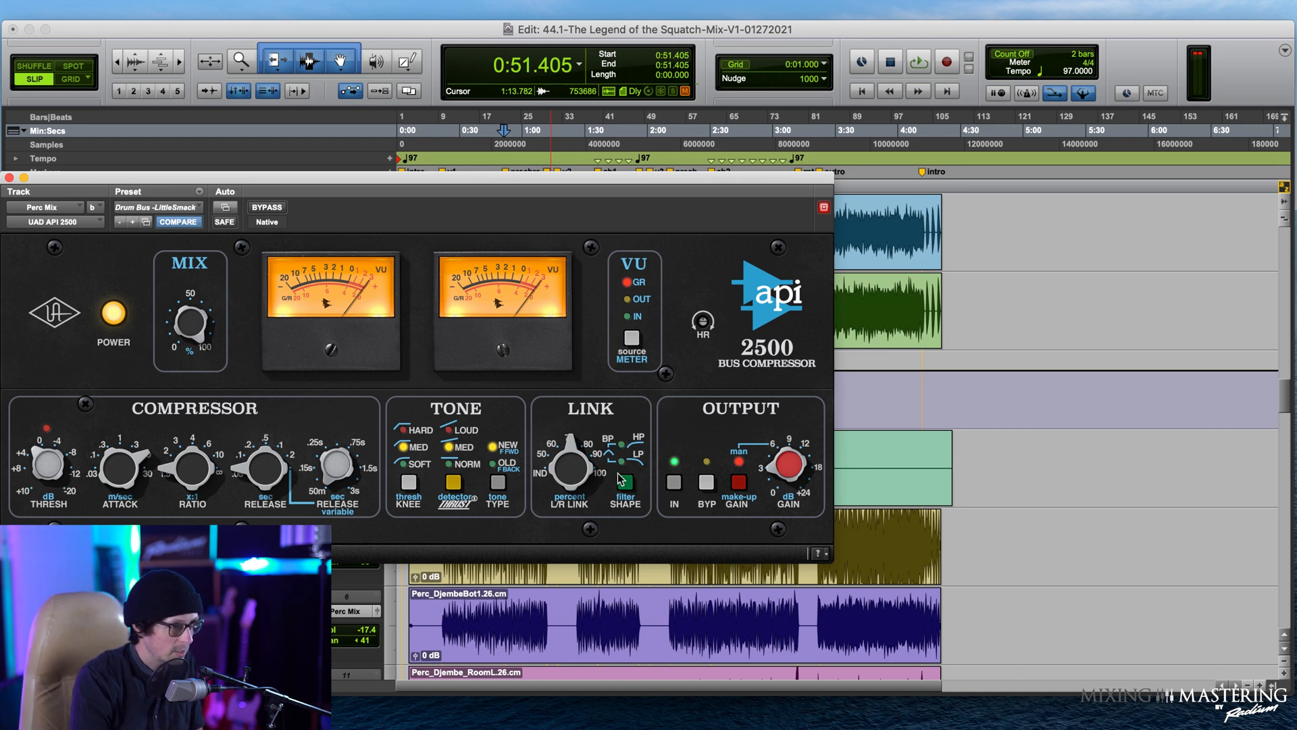
click(625, 483)
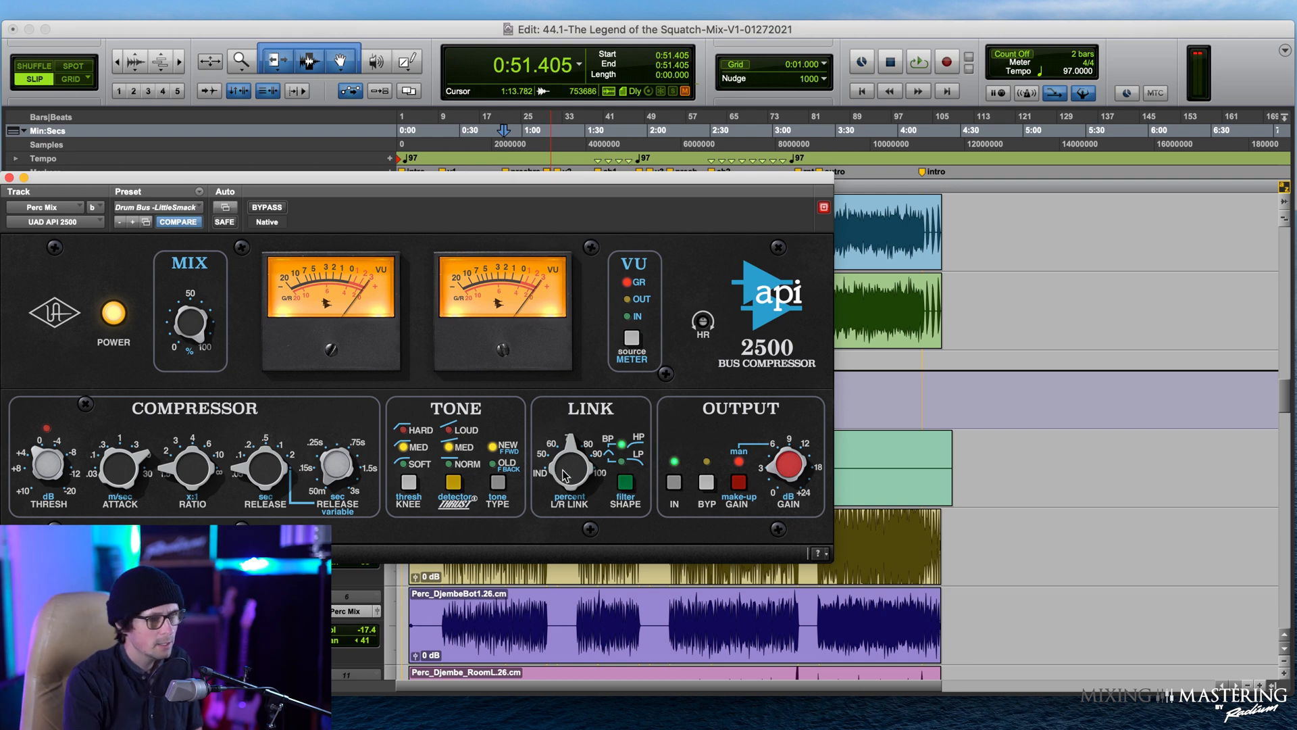
drag(561, 477, 738, 177)
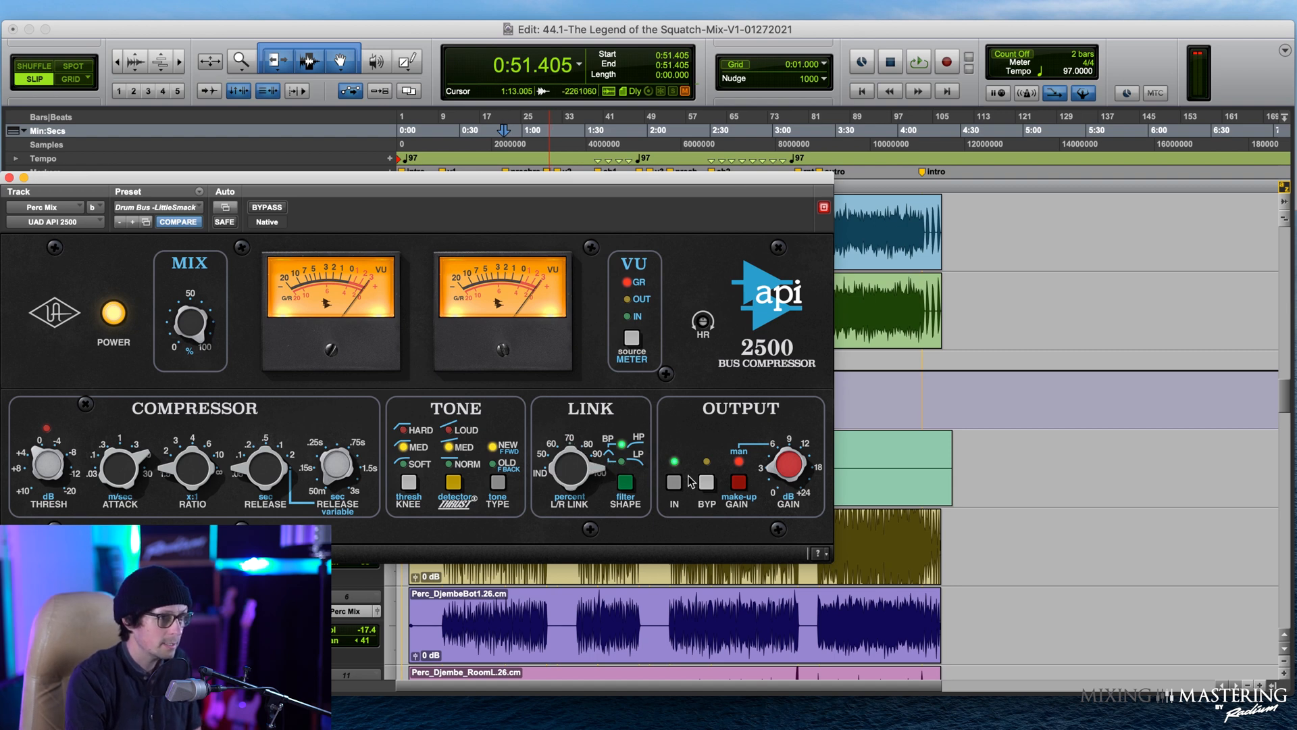
drag(792, 467, 792, 476)
drag(154, 180, 346, 106)
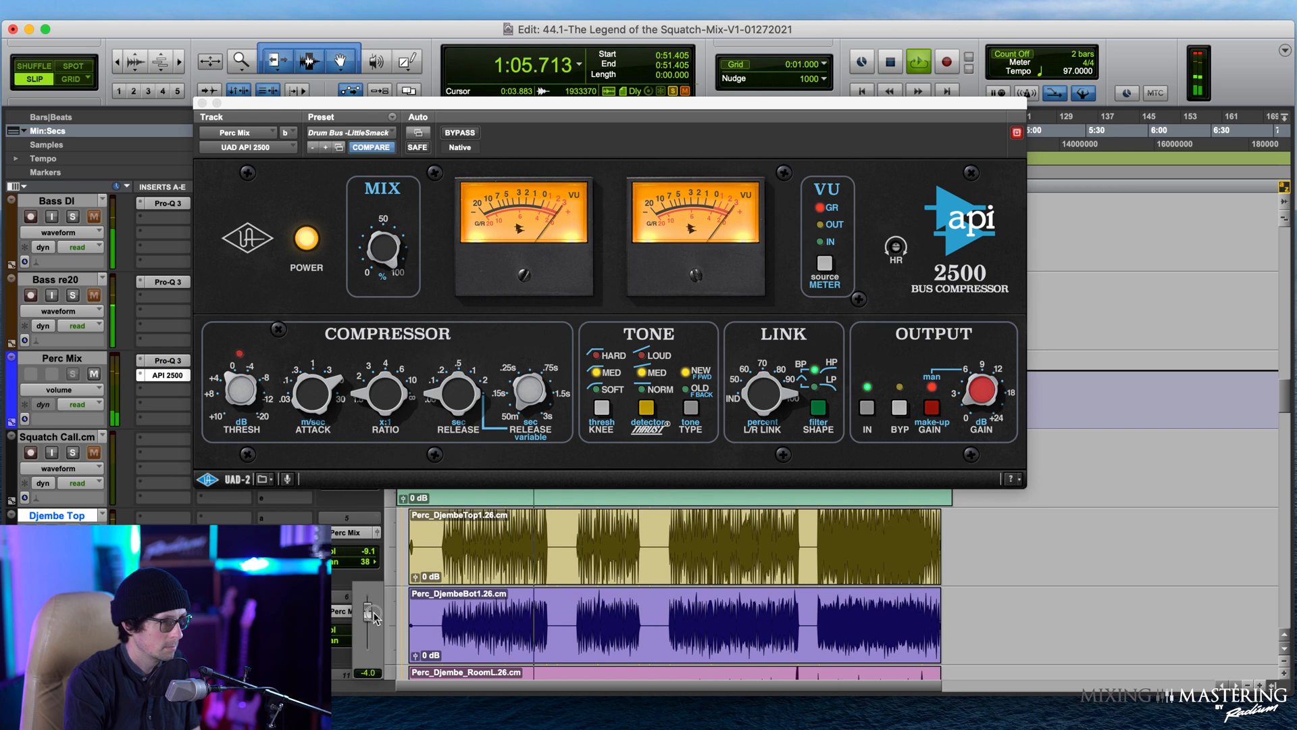
Step: Set the Djembe Bottom track's volume to -14.7 dB and place the playback start at about 0:56
drag(372, 626, 373, 626)
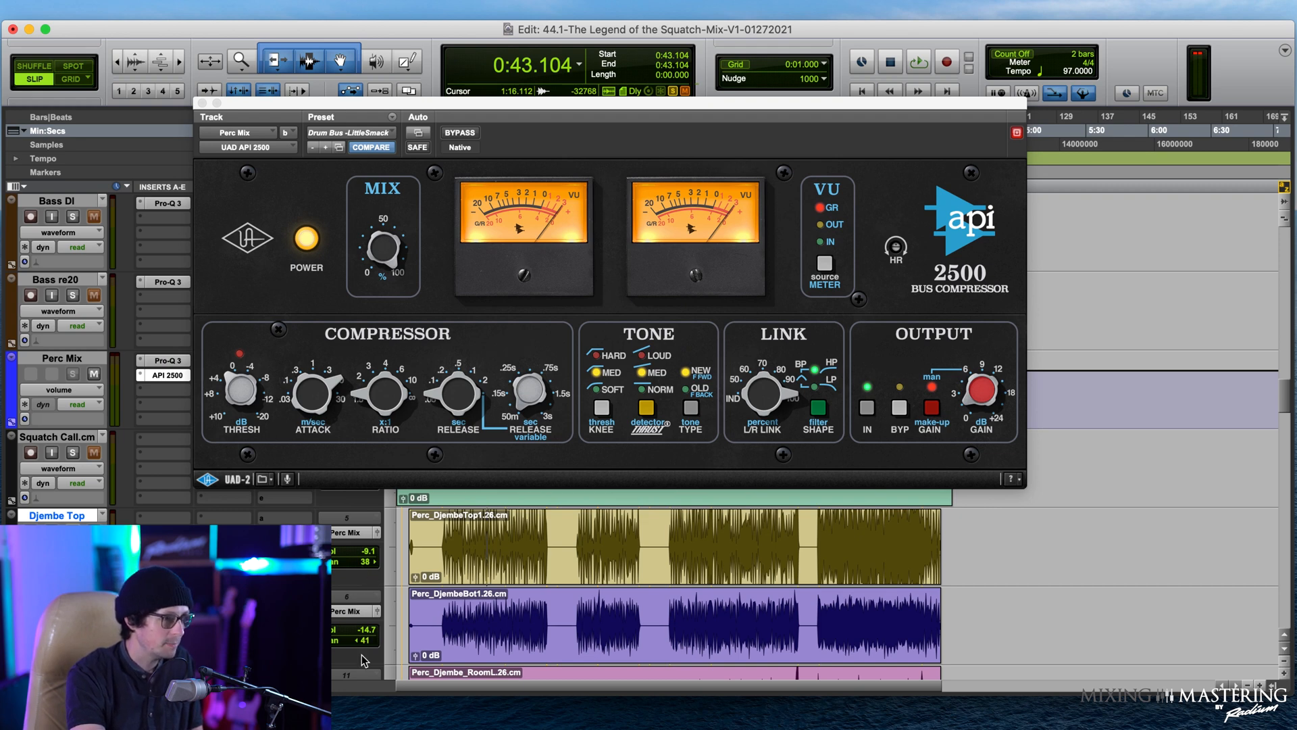
drag(369, 647, 392, 645)
click(514, 535)
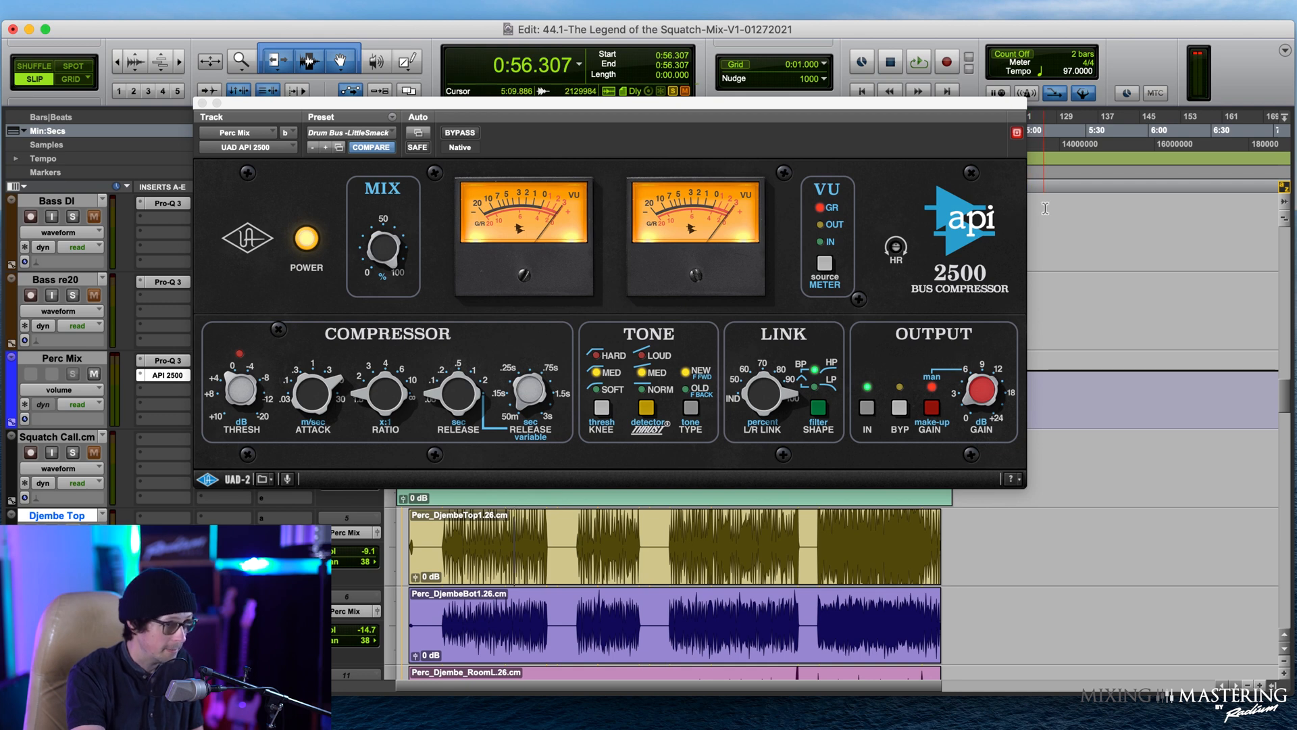
Step: During playback, set Djembe Bottom to -7.3 dB and Djembe Top to -6.5 dB, and reset both tracks' pan to center
key(space)
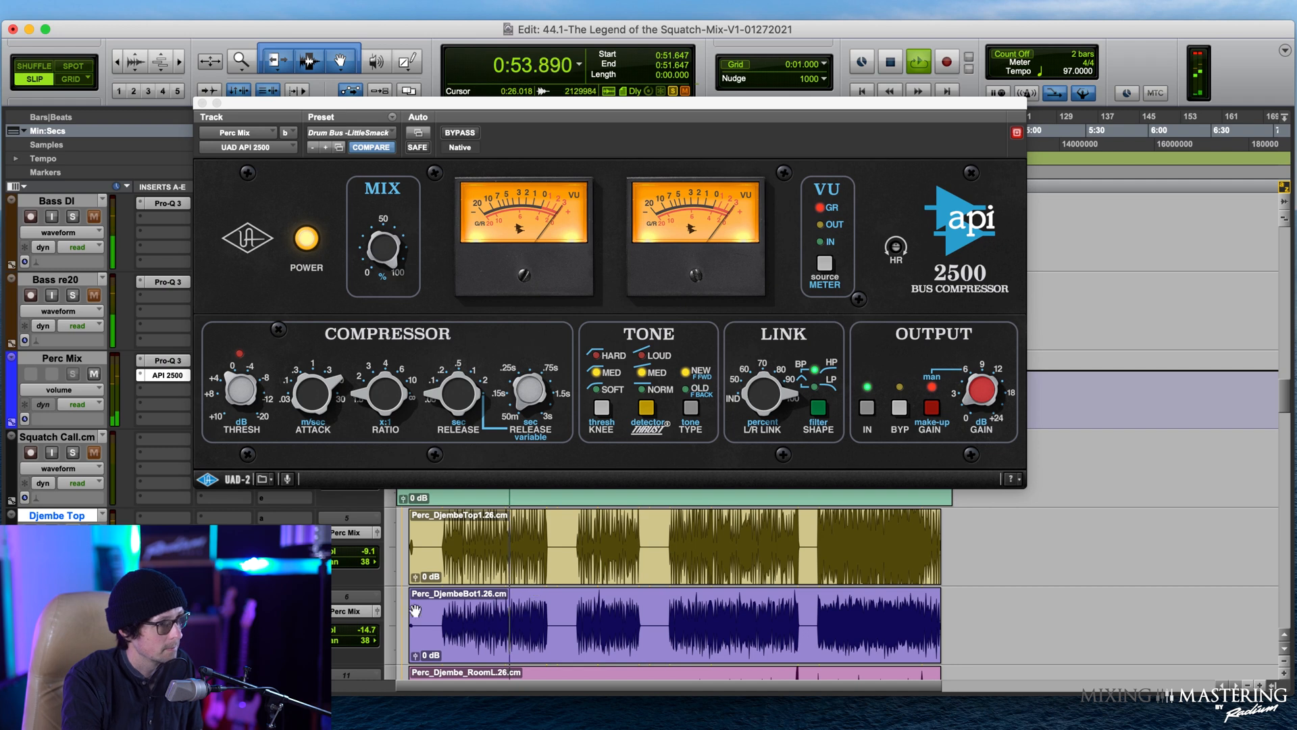
drag(369, 629, 367, 624)
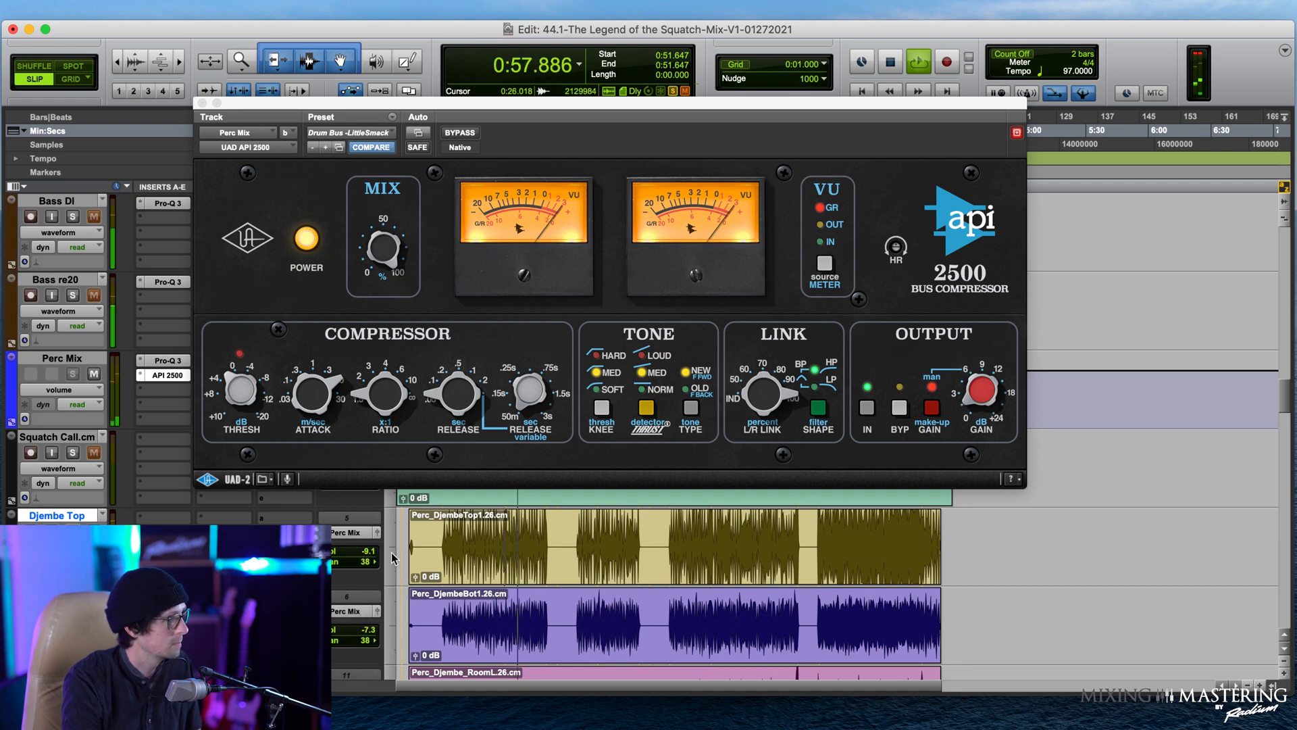
drag(368, 552, 370, 545)
alt+click(374, 563)
alt+click(368, 640)
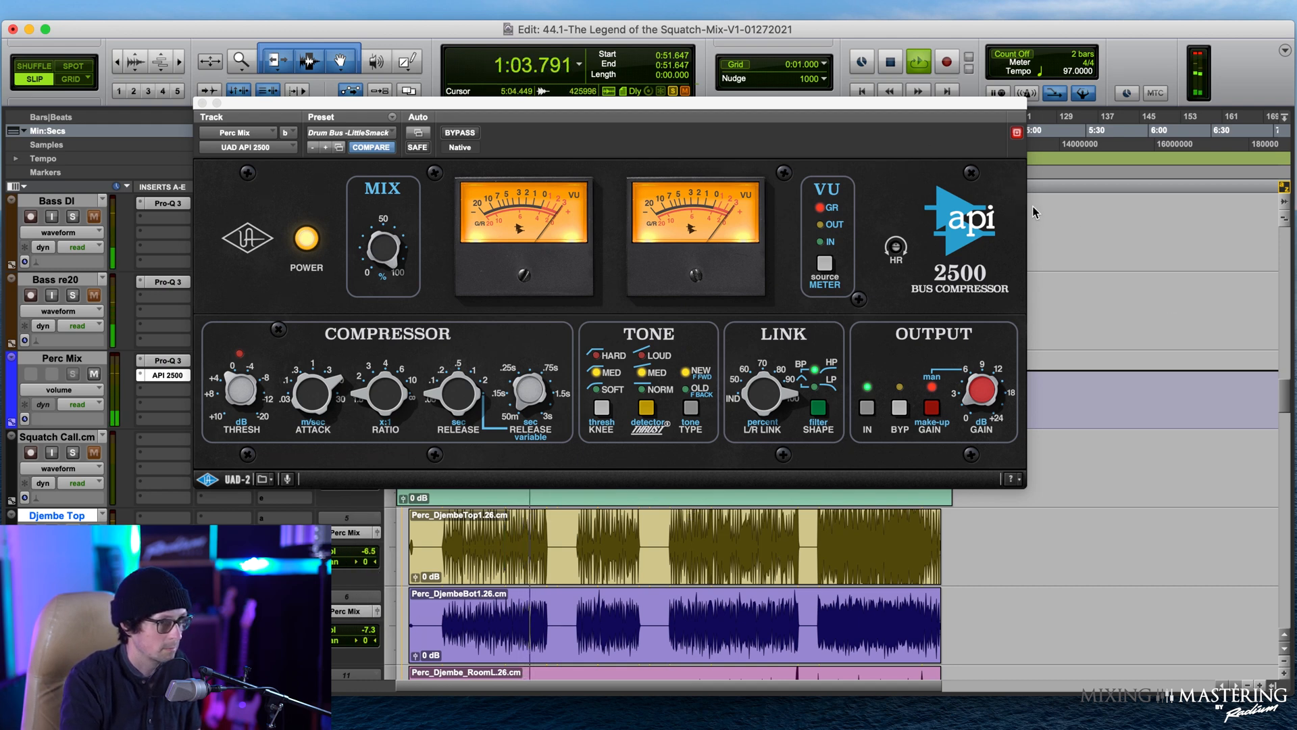
key(space)
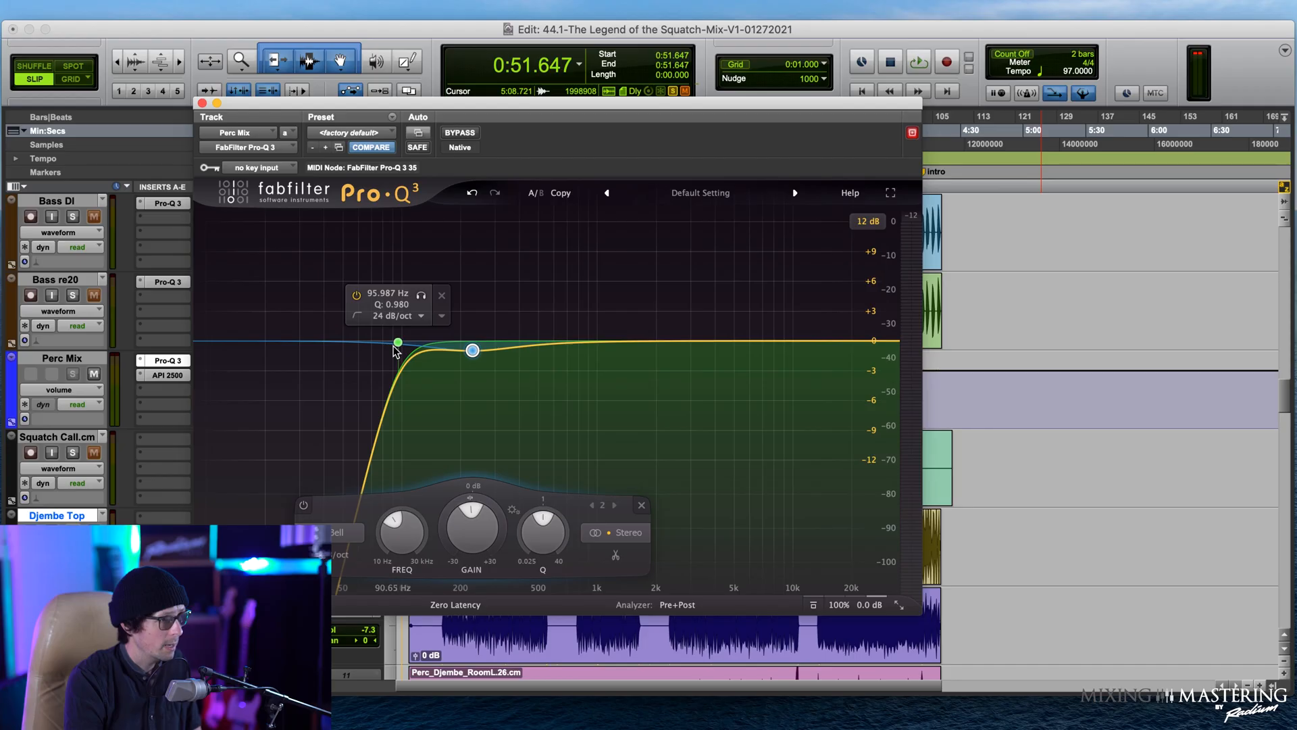
Step: Lower the low-cut frequency in the Perc Mix EQ to about 48 Hz while listening to the percussion
drag(397, 347, 358, 341)
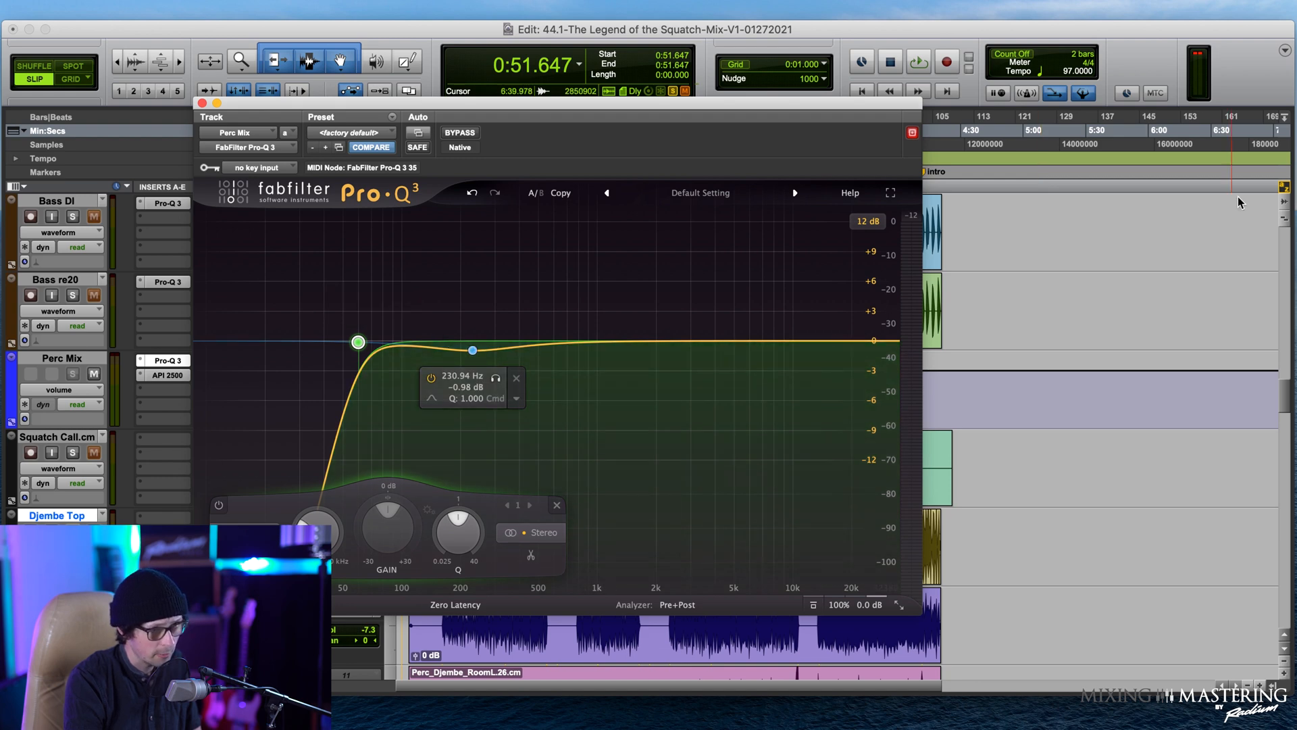
key(space)
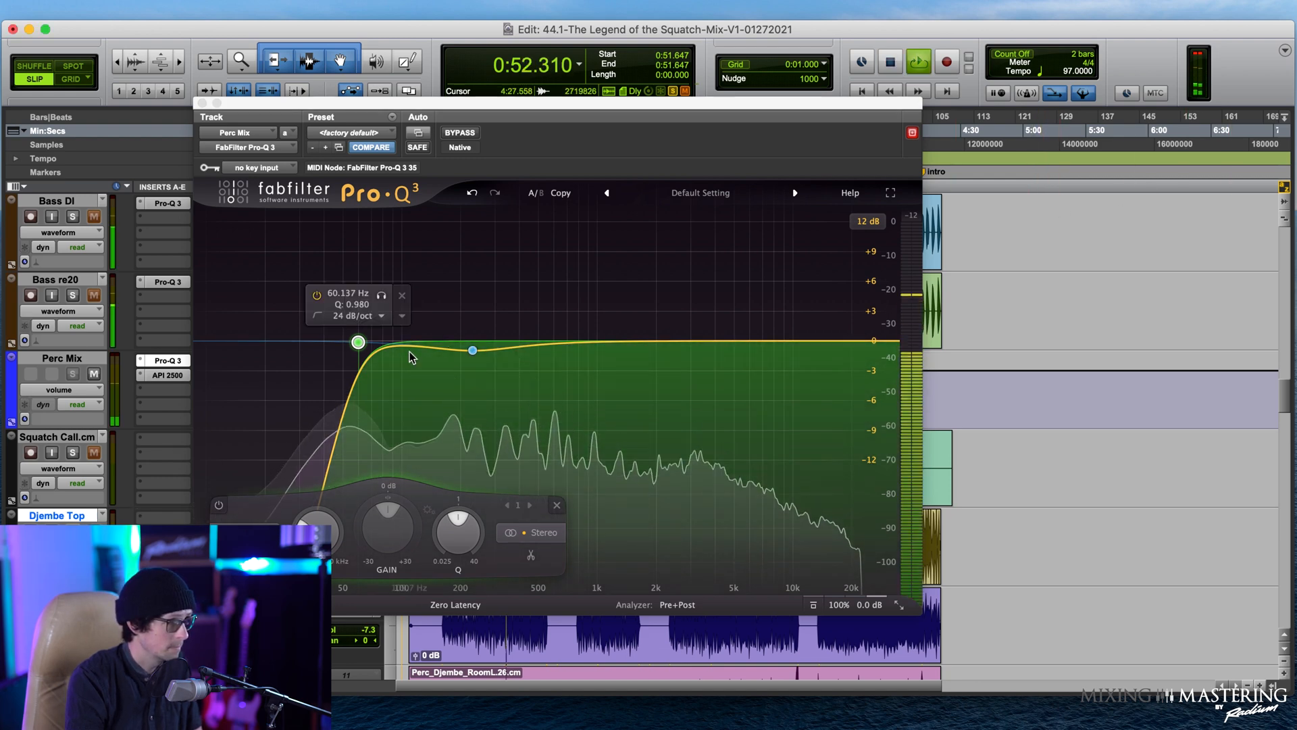
drag(358, 341, 325, 343)
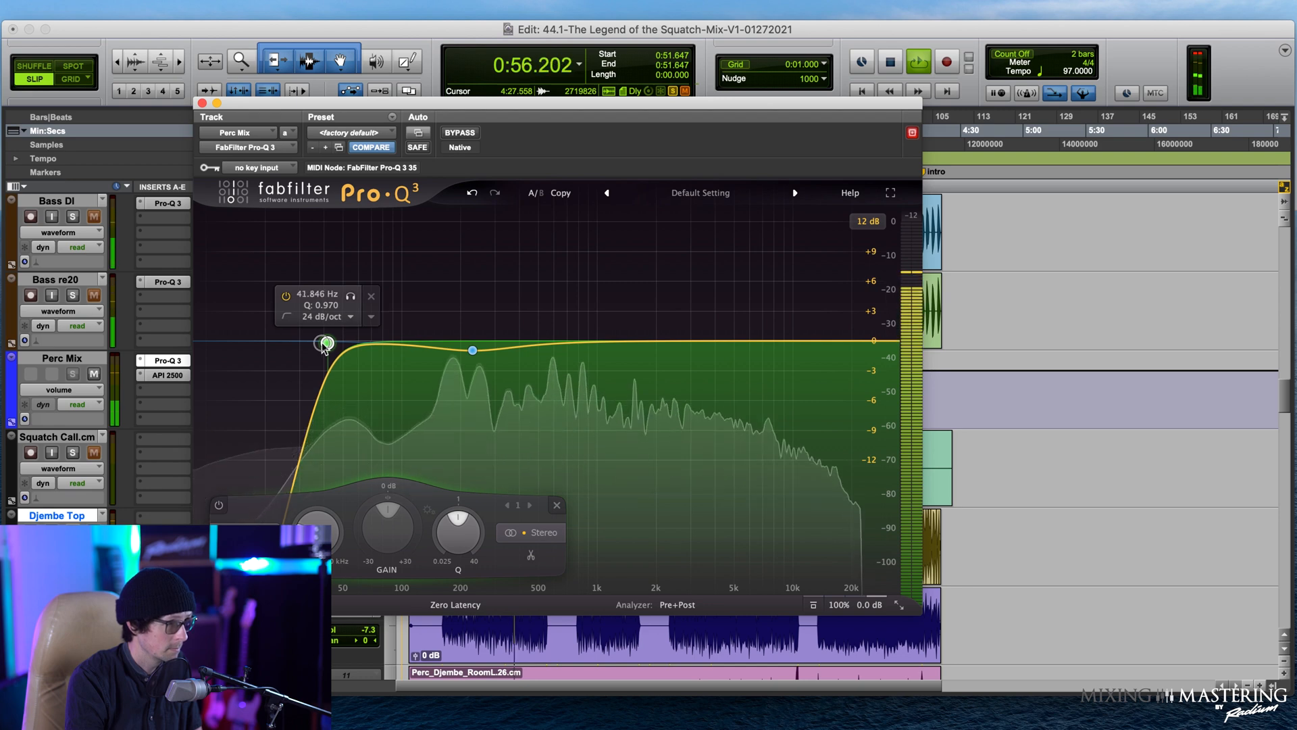
drag(325, 343, 337, 345)
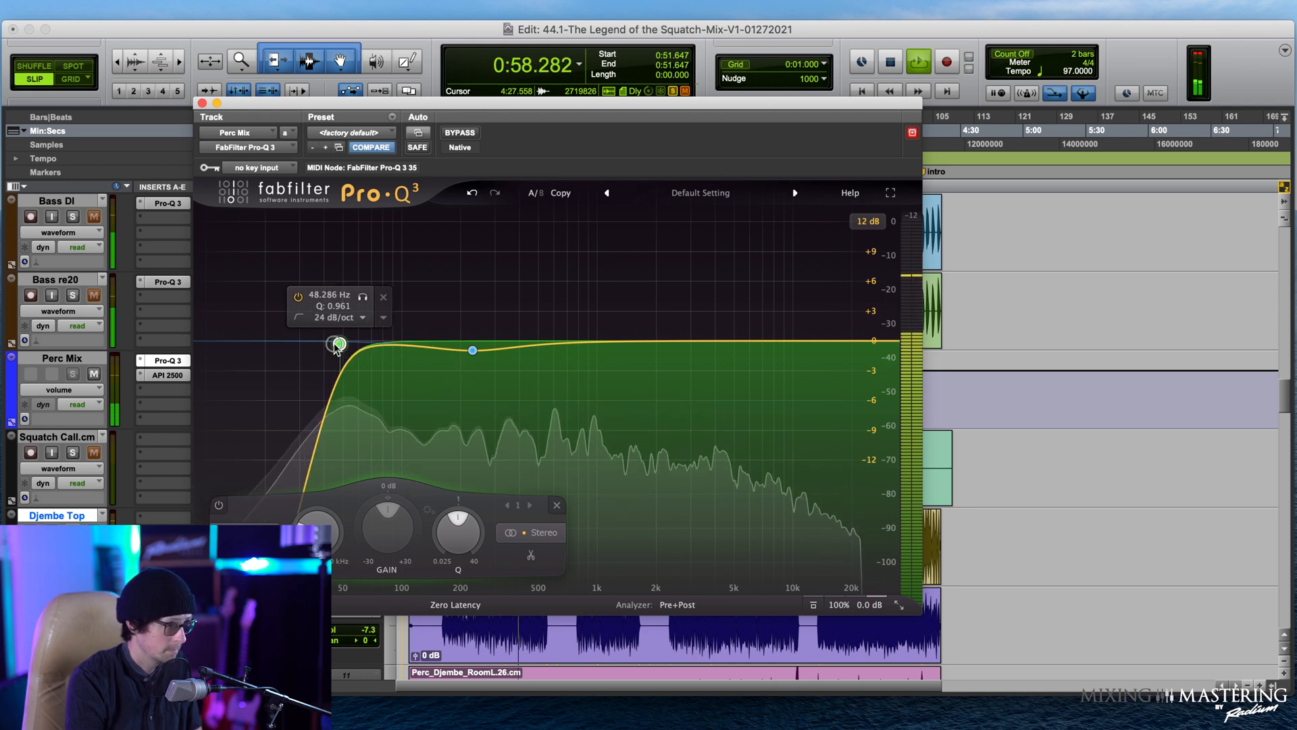
Step: Move the EQ's bell cut to about 329 Hz with about -1.9 dB of gain and adjust its Q
drag(472, 350, 500, 361)
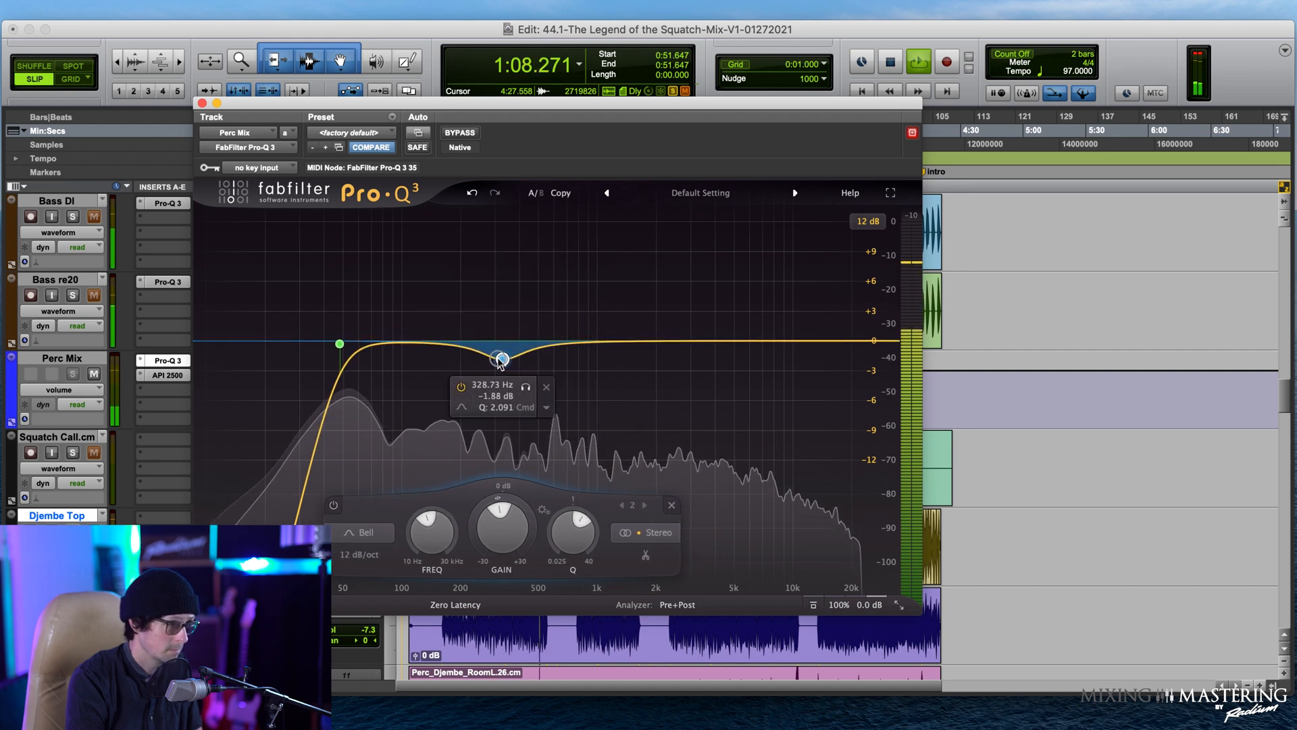
drag(598, 519, 631, 448)
key(space)
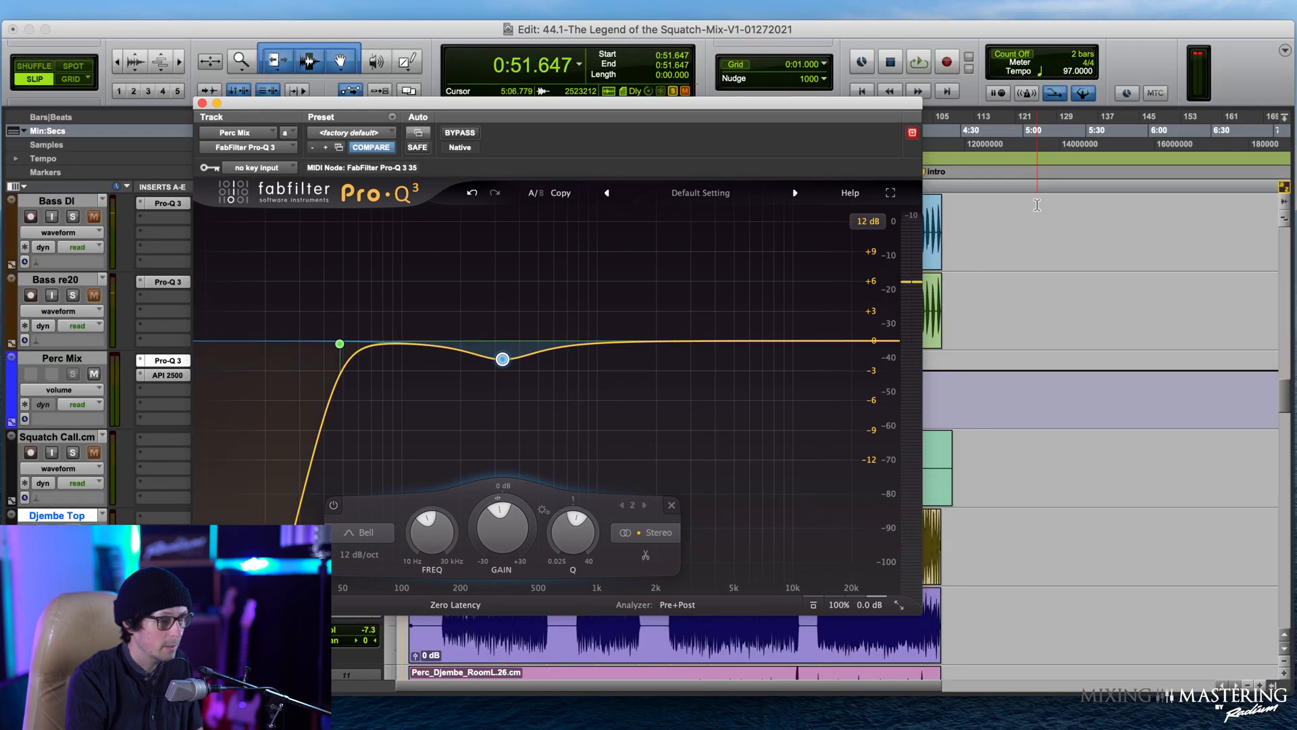
Step: Set the low-cut filter's slope to 18 dB/oct, raise its frequency slightly, and close the EQ
mouse_move(339, 344)
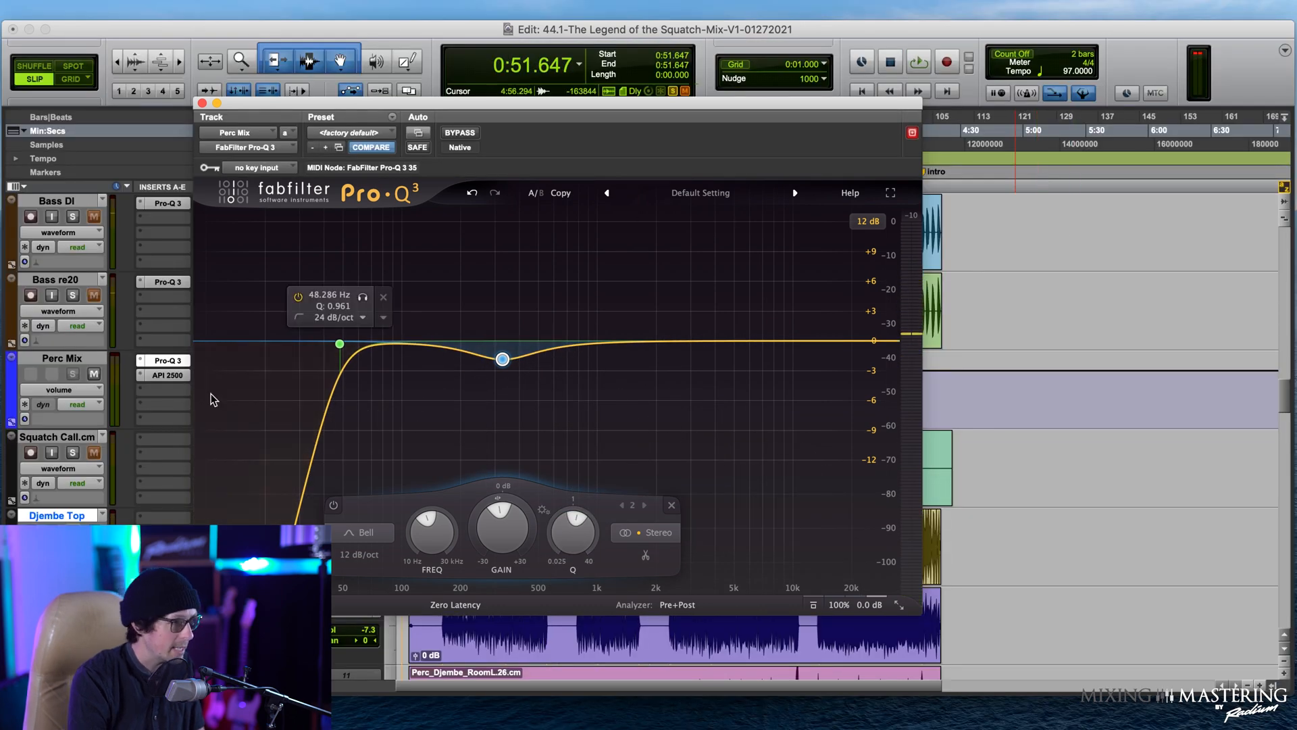
click(348, 317)
click(345, 366)
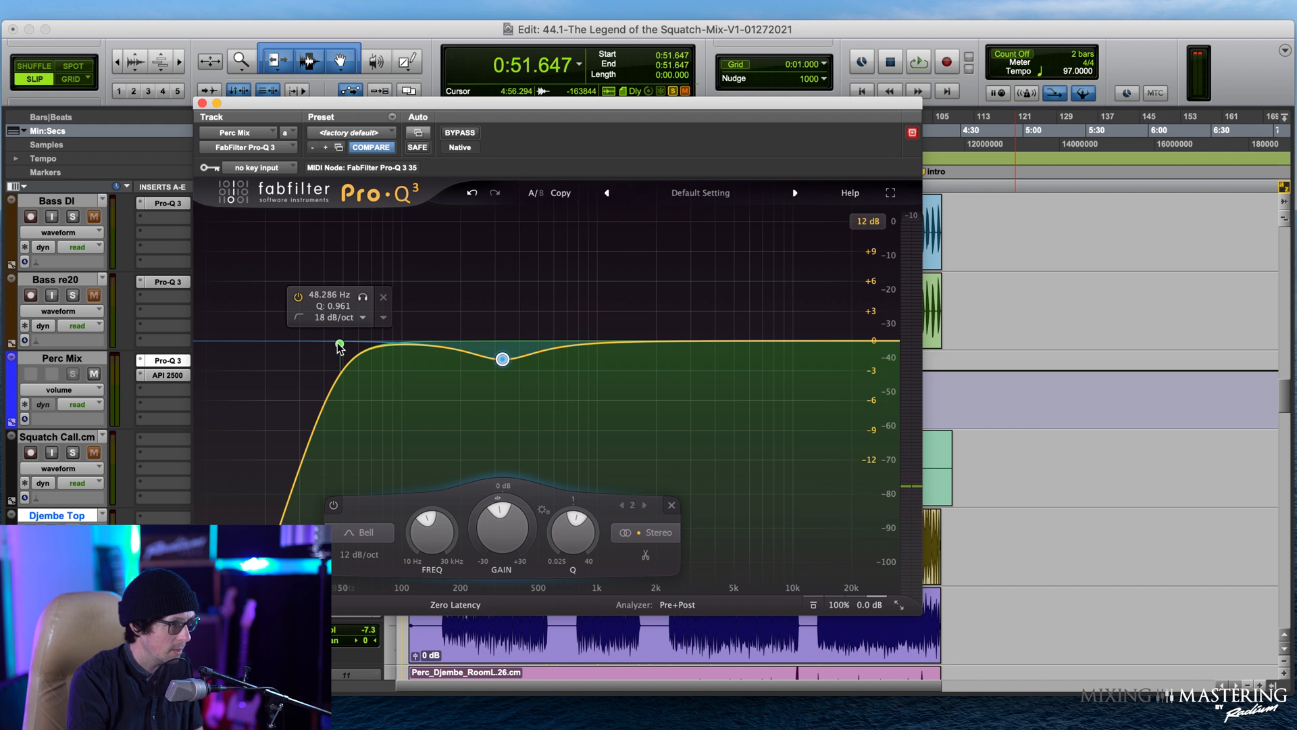
drag(339, 344, 344, 342)
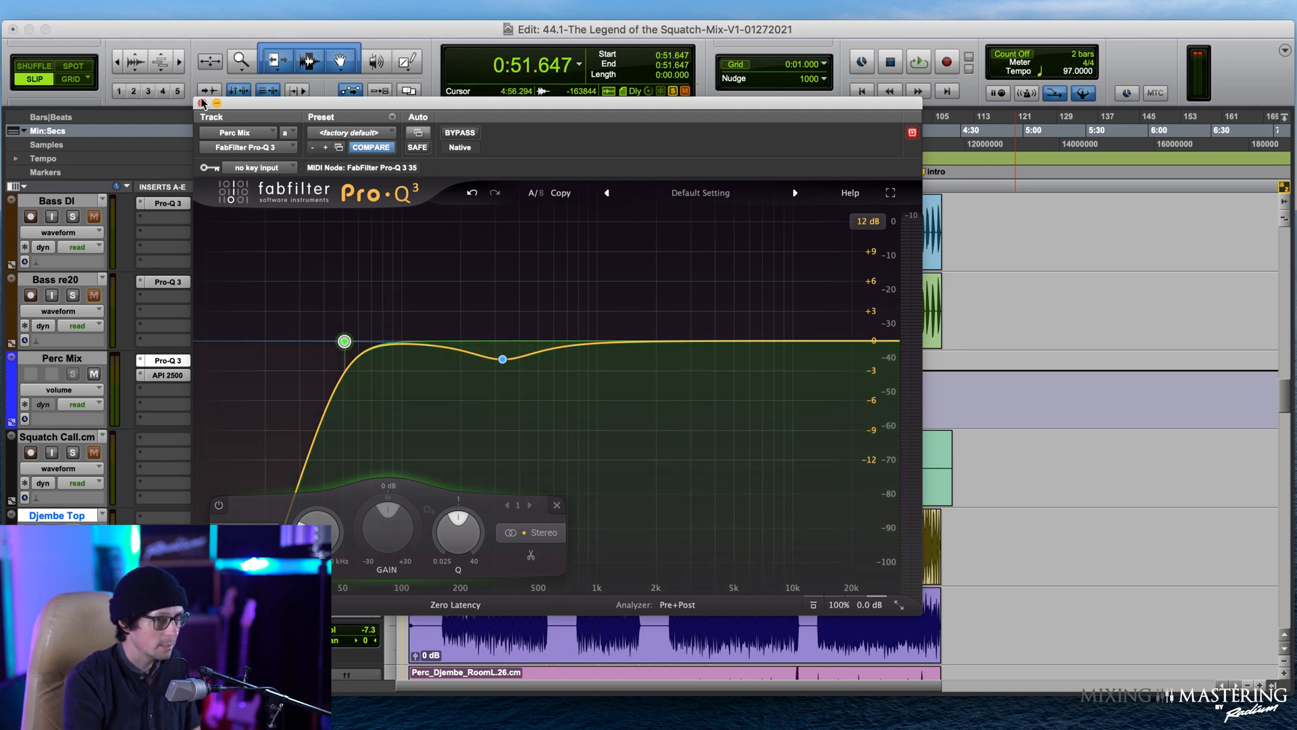
click(200, 103)
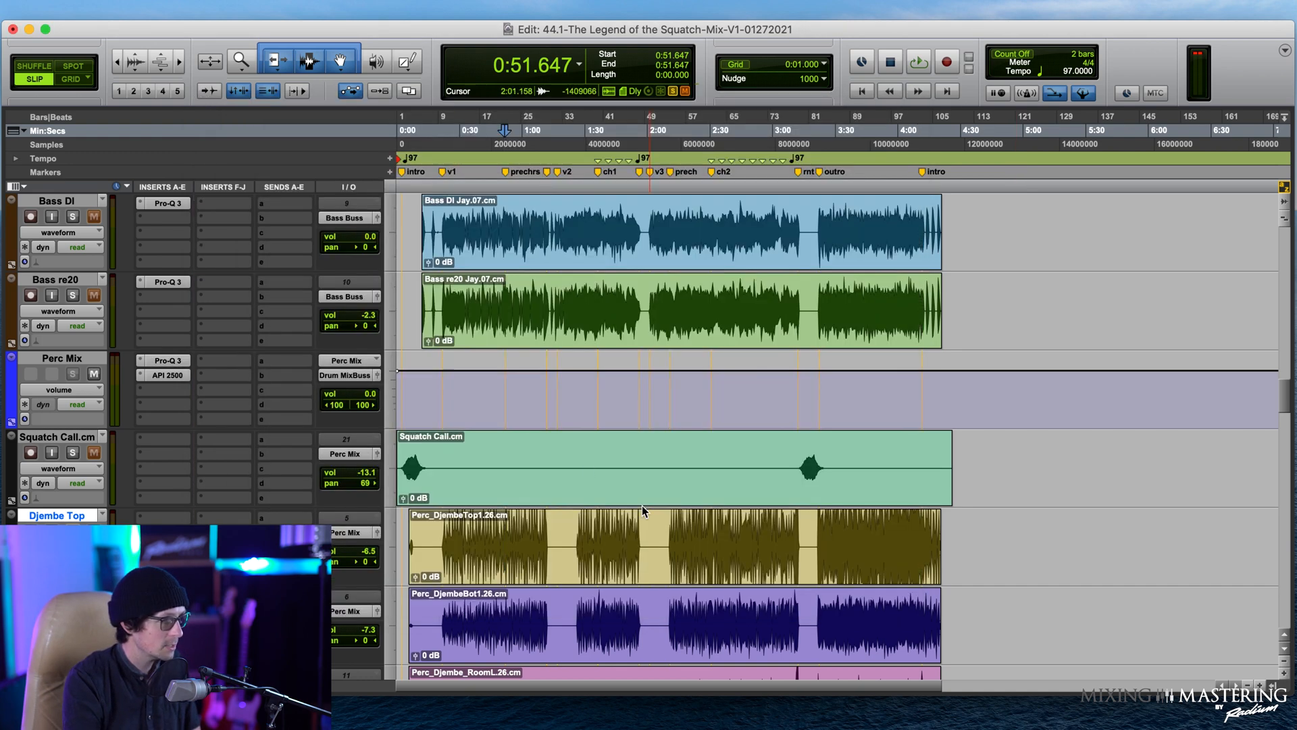
Step: Play from about 0:51, unsolo Djembe Top, and pan both Djembe Top and Djembe Bottom to 35 right
scroll(658, 471, down, 2)
click(485, 459)
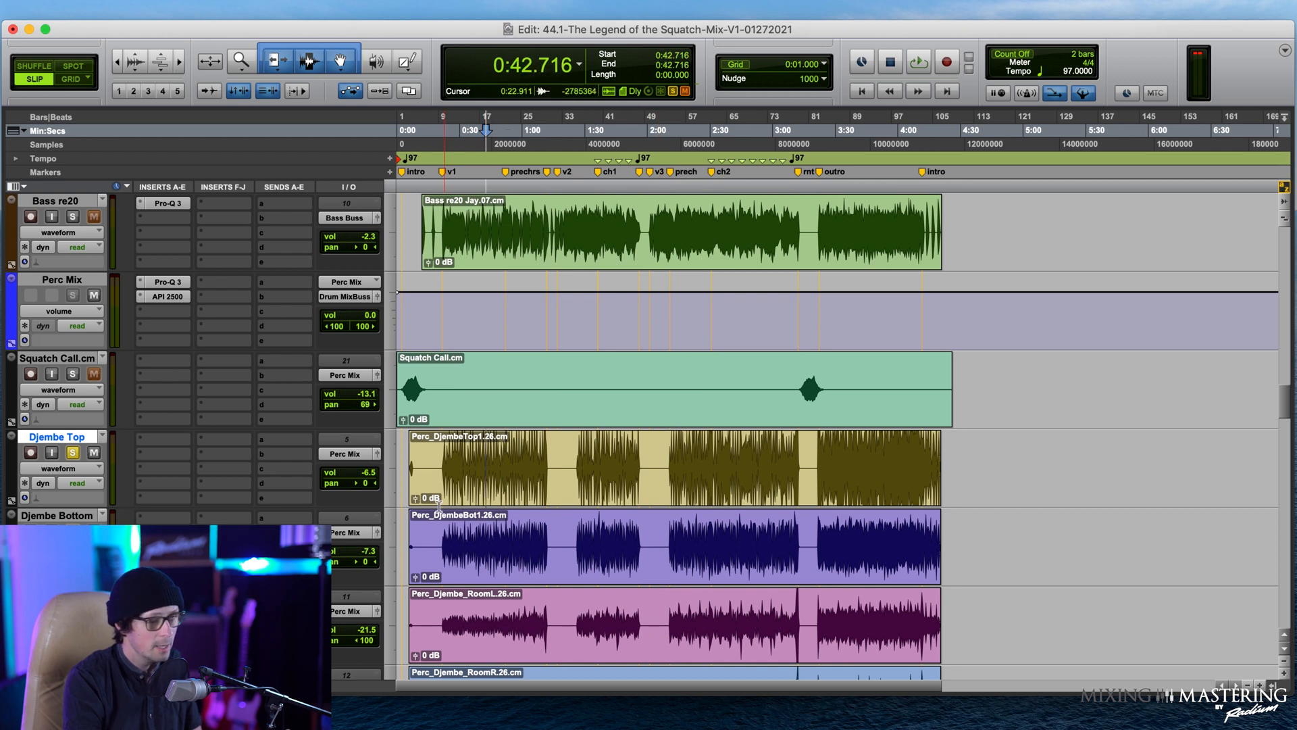
click(524, 452)
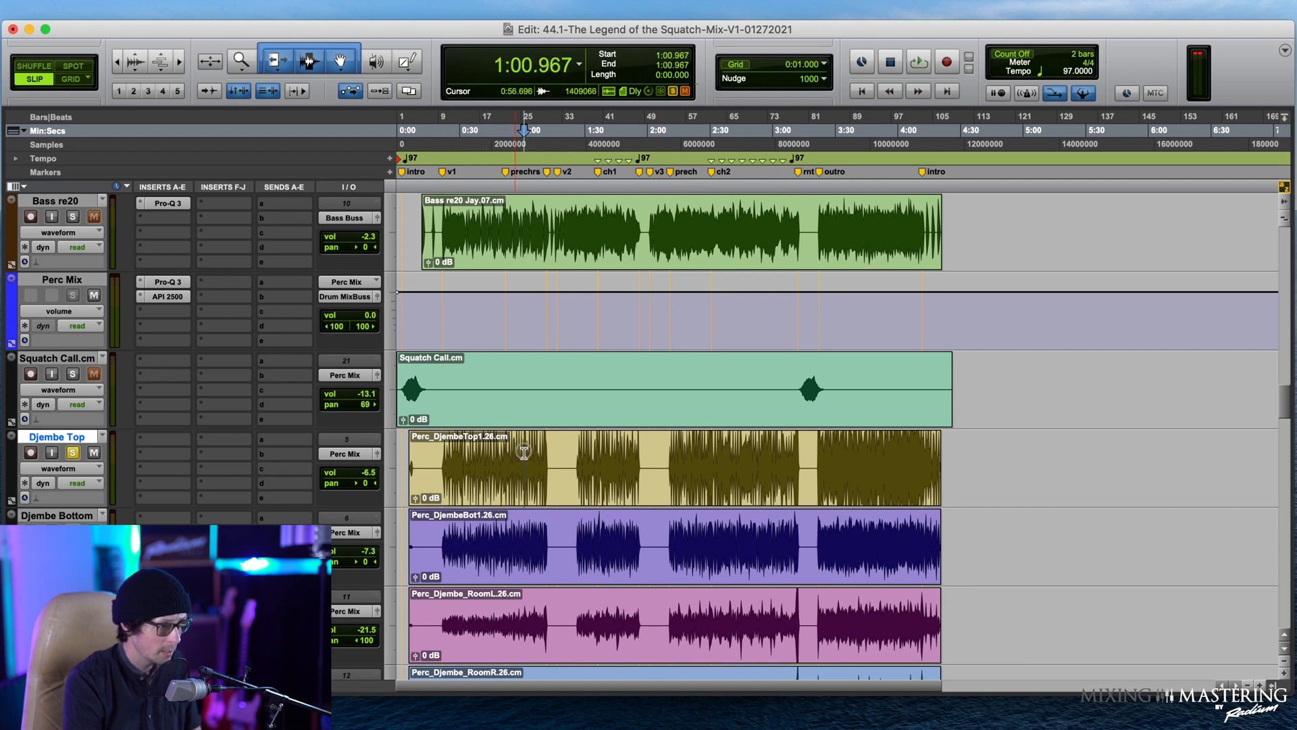
click(503, 448)
key(space)
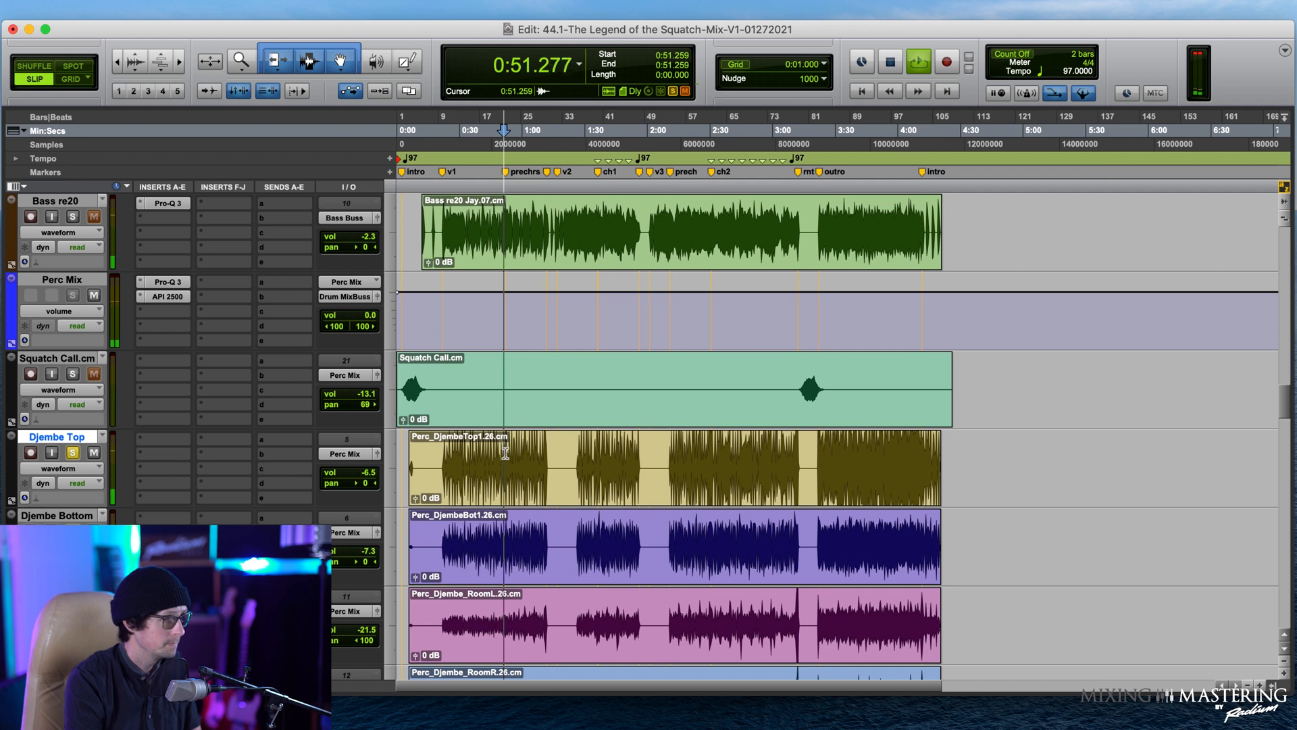
click(72, 453)
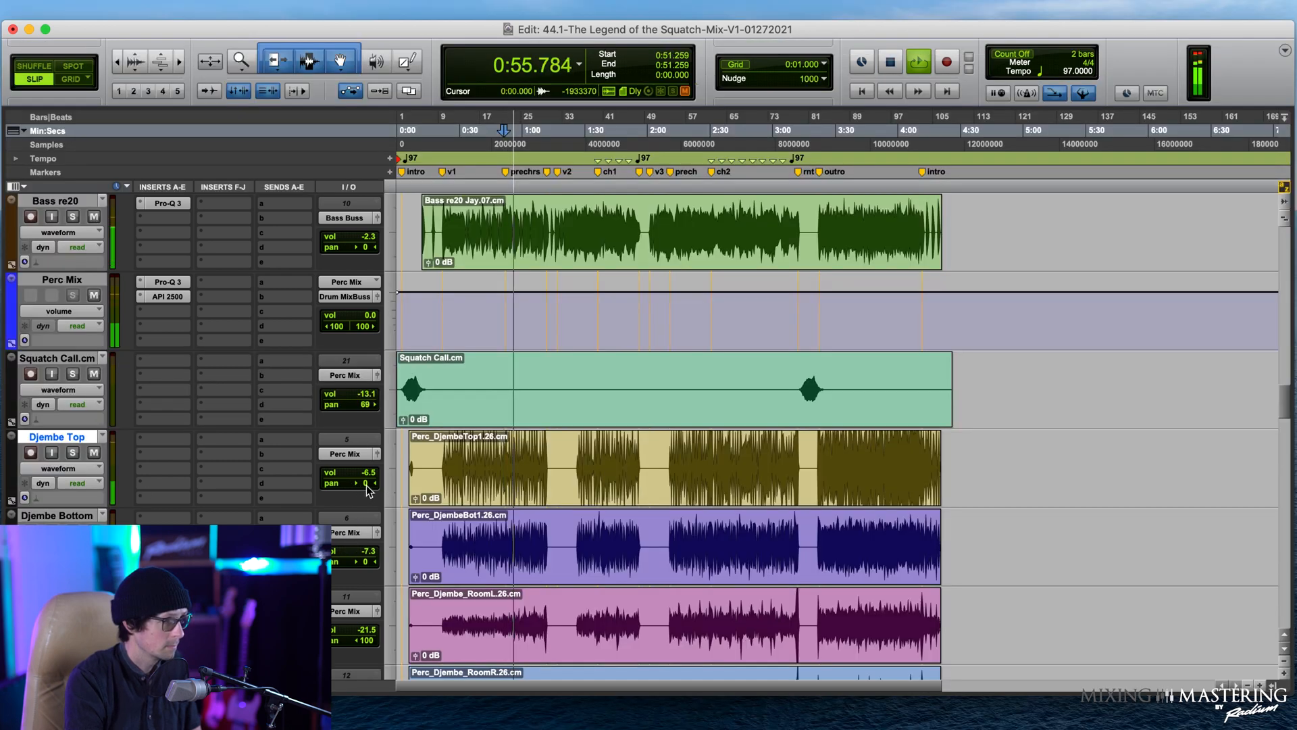
drag(365, 483, 375, 485)
scroll(355, 470, down, 3)
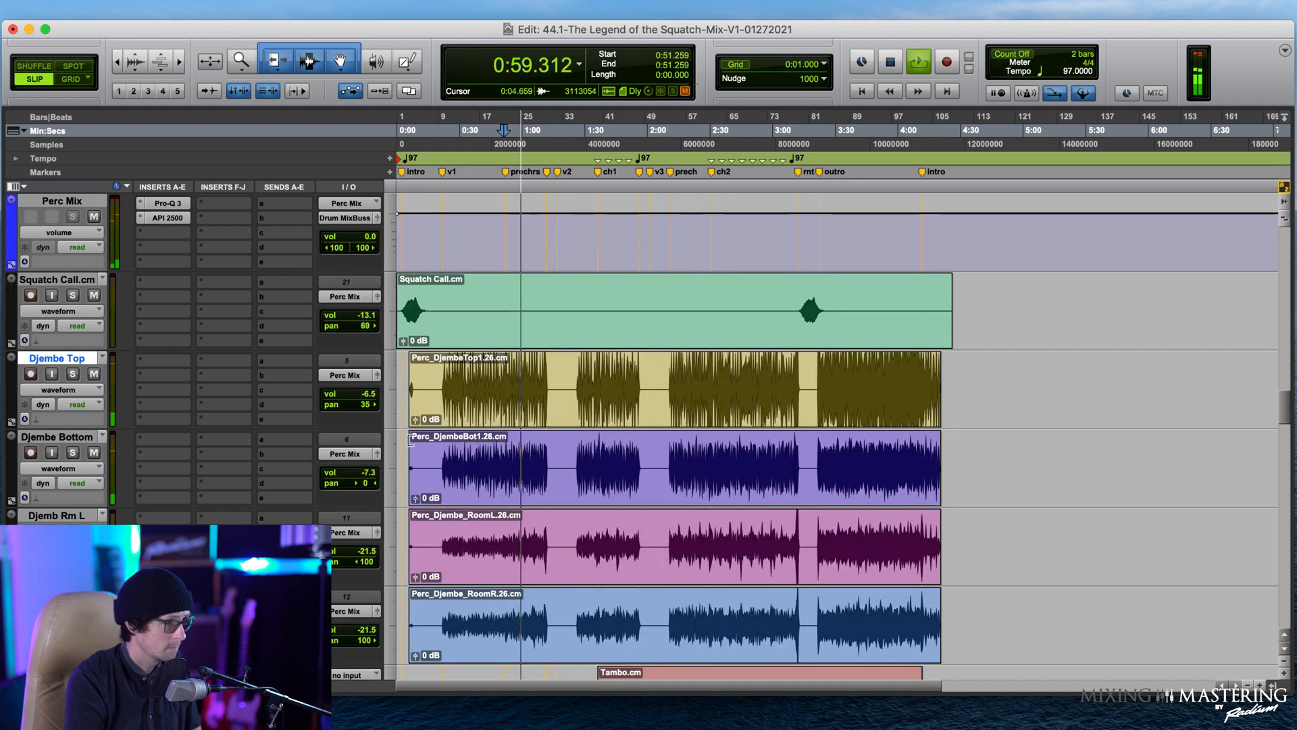
drag(370, 488, 382, 486)
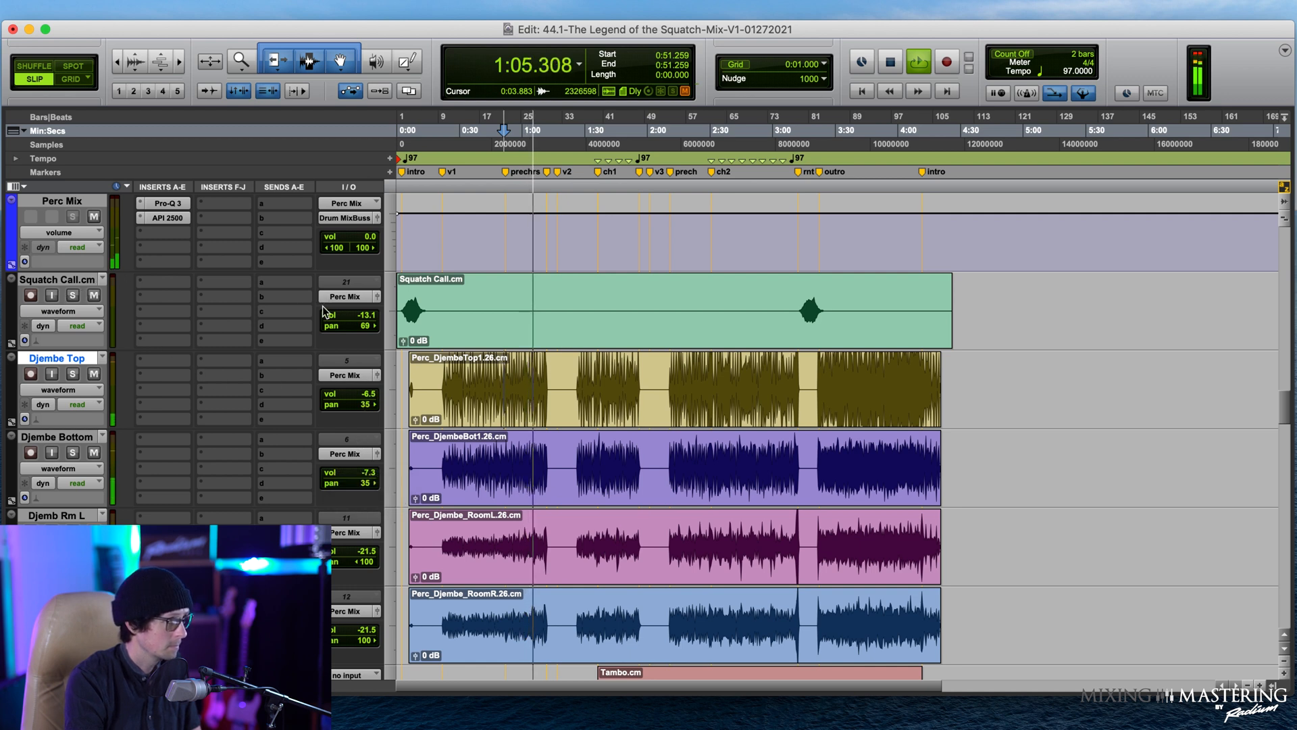
Step: Compare the Djembe Top track soloed against how it sits in the full mix
click(72, 373)
click(72, 466)
click(173, 447)
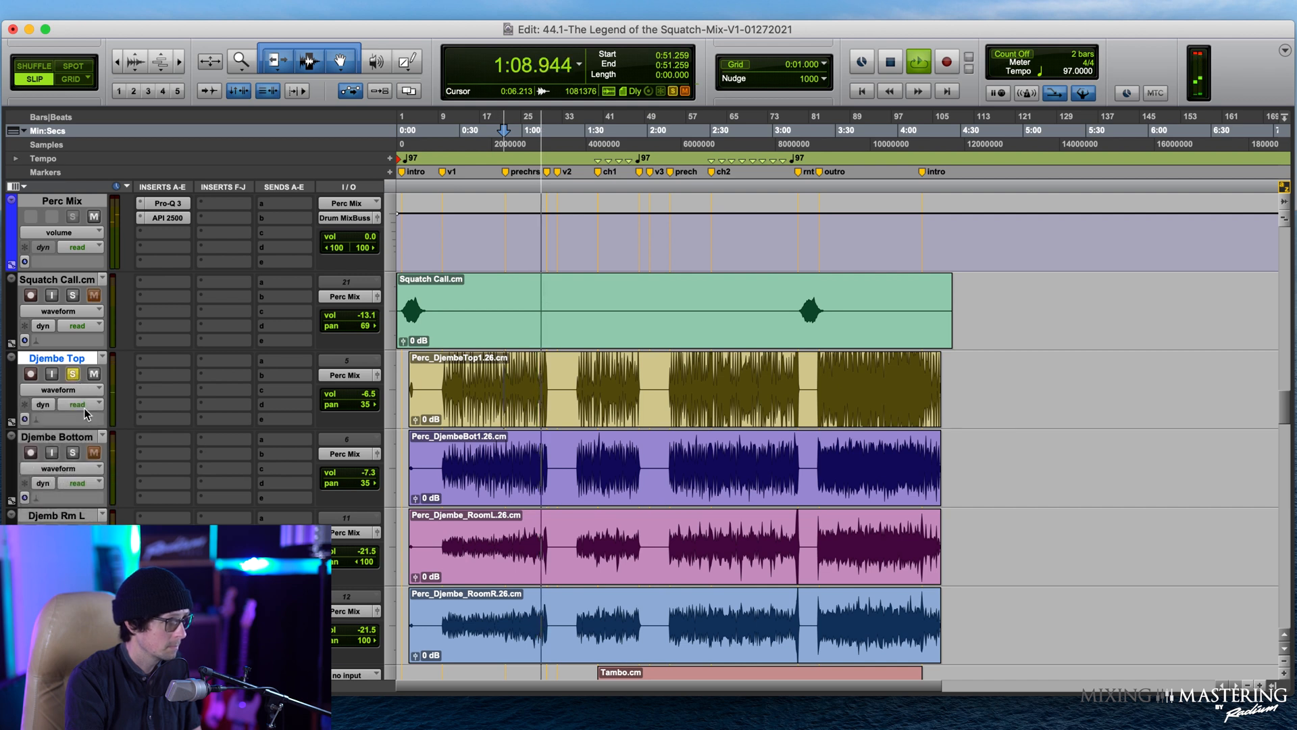
click(72, 373)
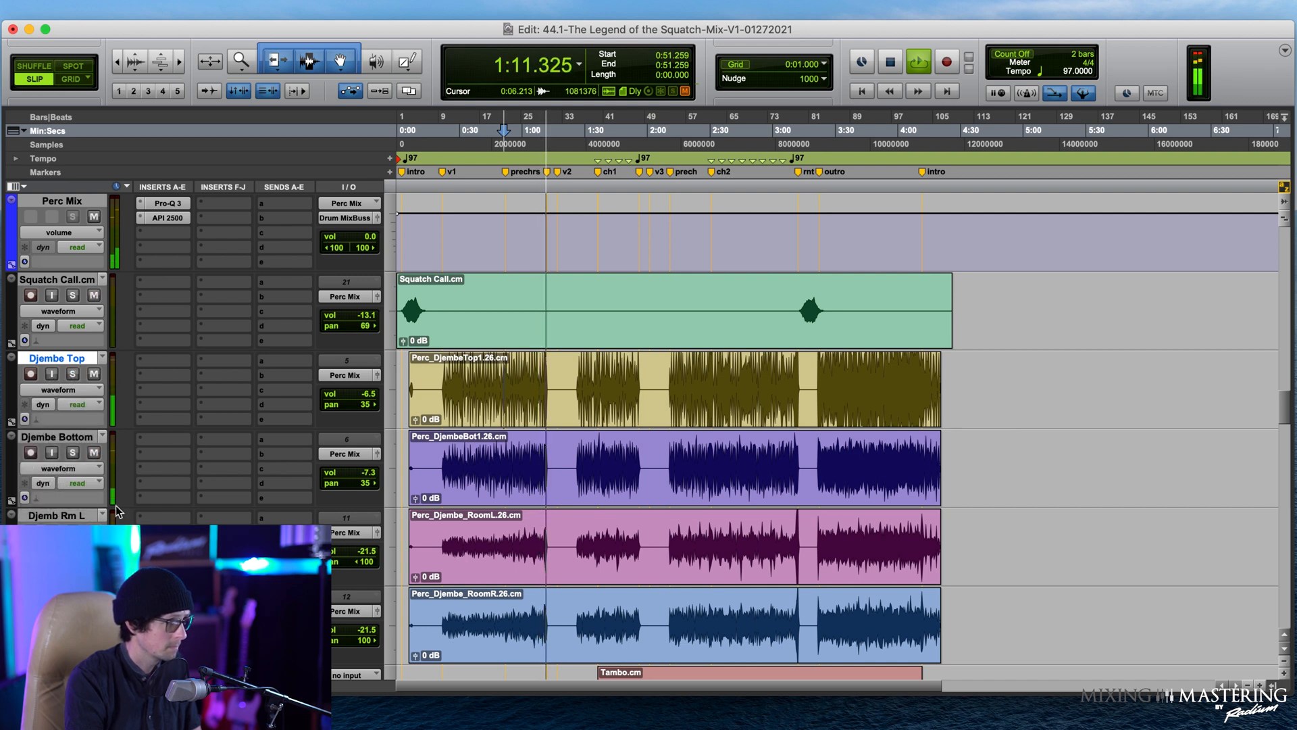
Step: Replay the section and set the Djembe Top volume to -3.2 dB and the Djembe Bottom volume to -4.6 dB
key(space)
key(space)
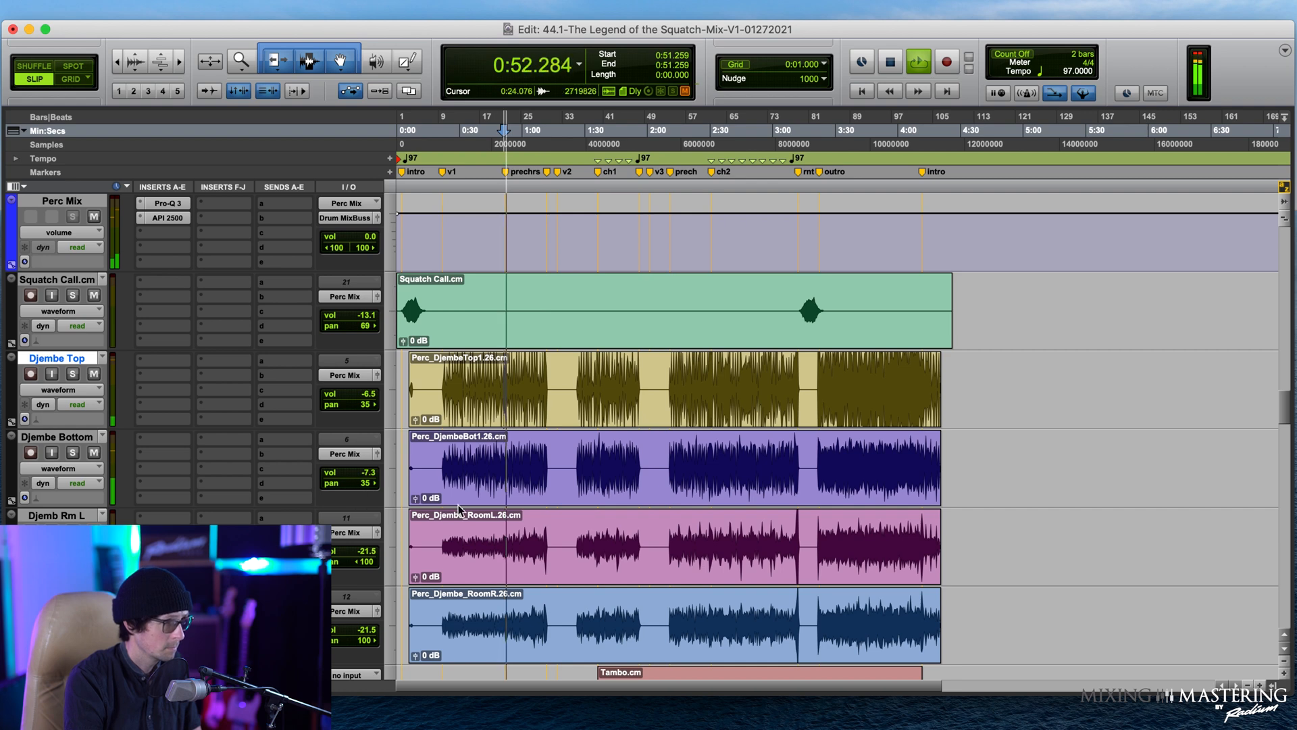
drag(371, 399, 372, 394)
drag(370, 475, 368, 471)
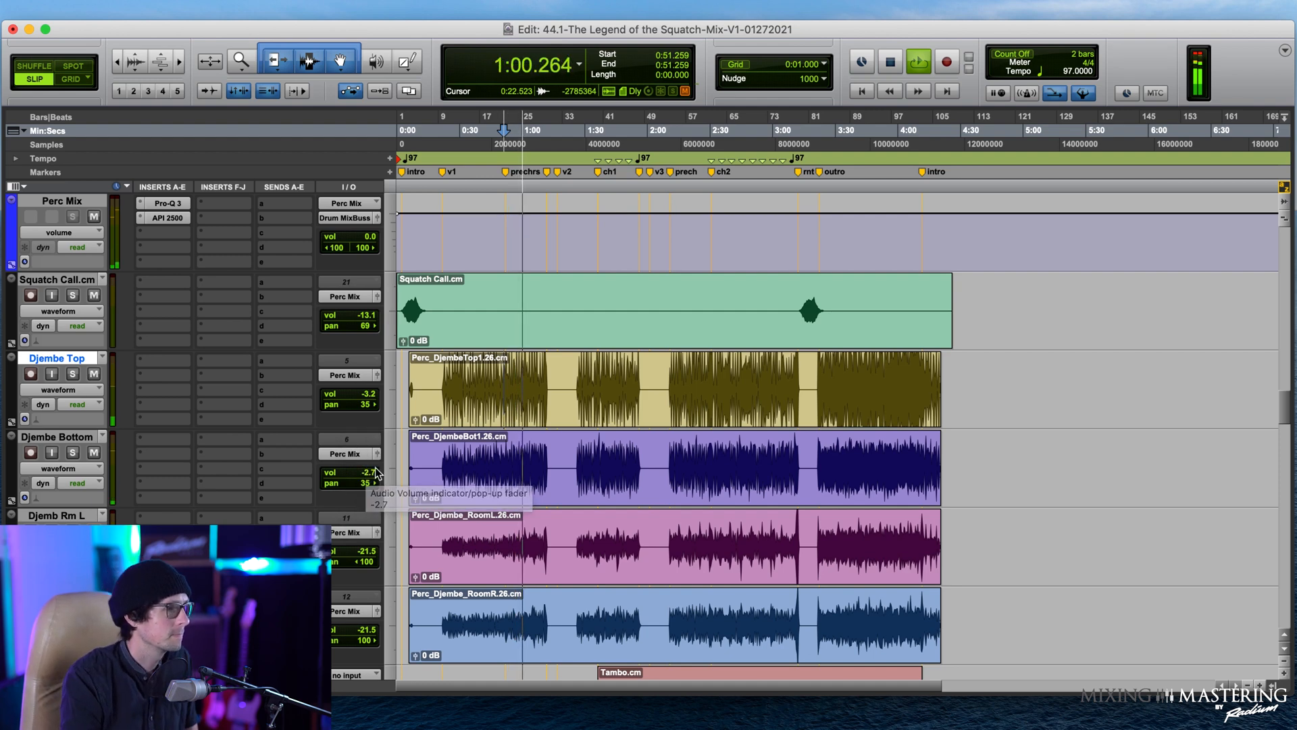
scroll(365, 473, down, 2)
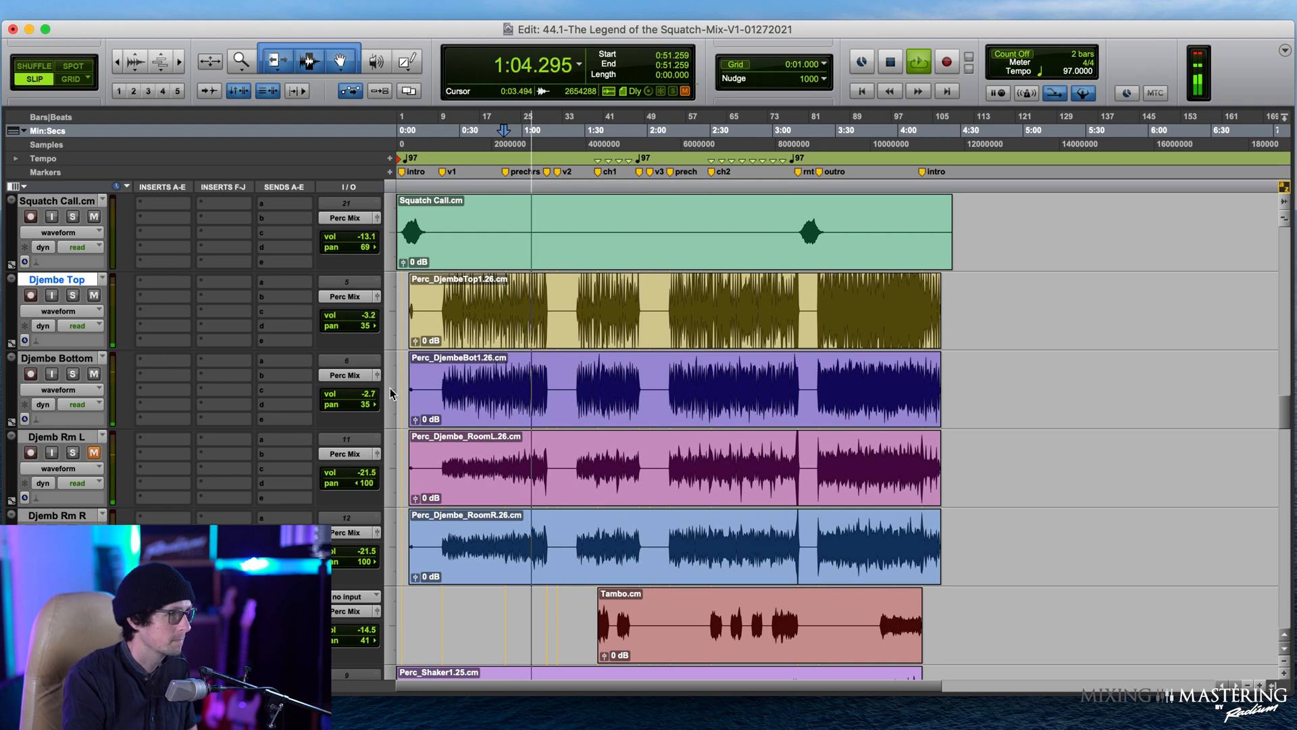
drag(364, 394, 362, 396)
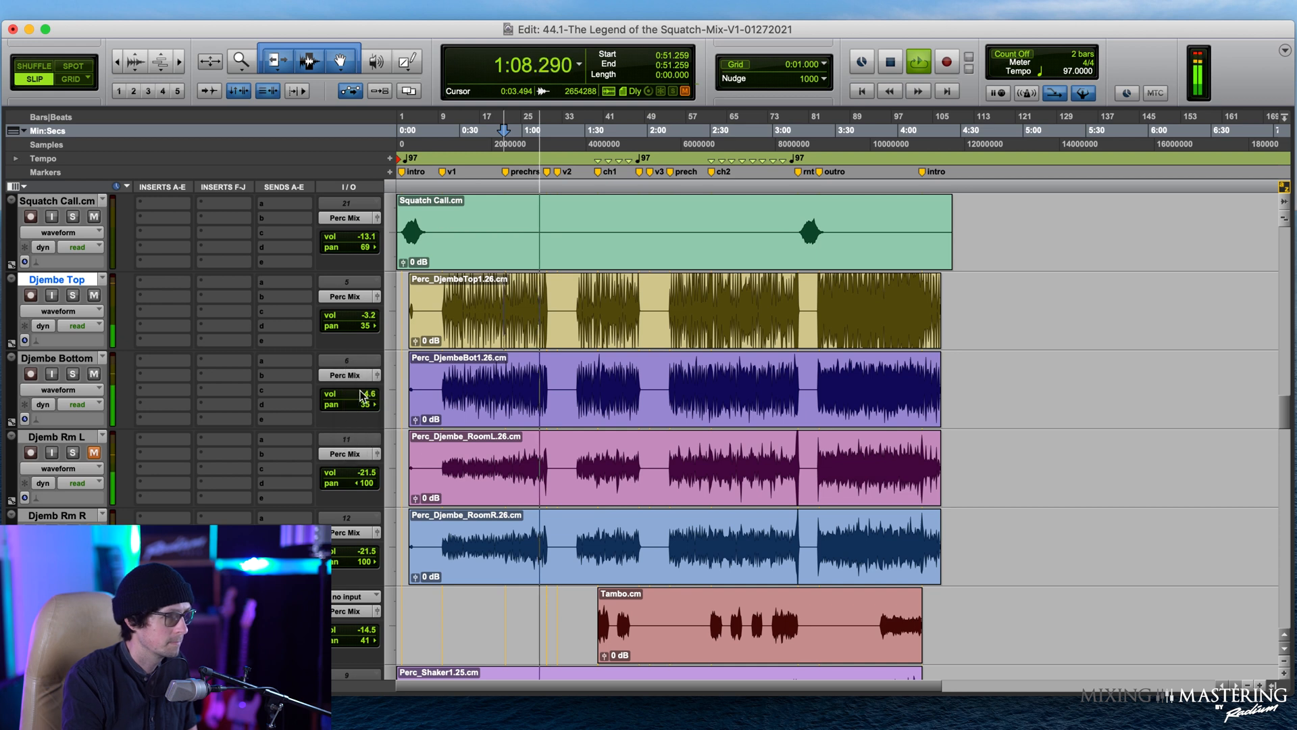
key(space)
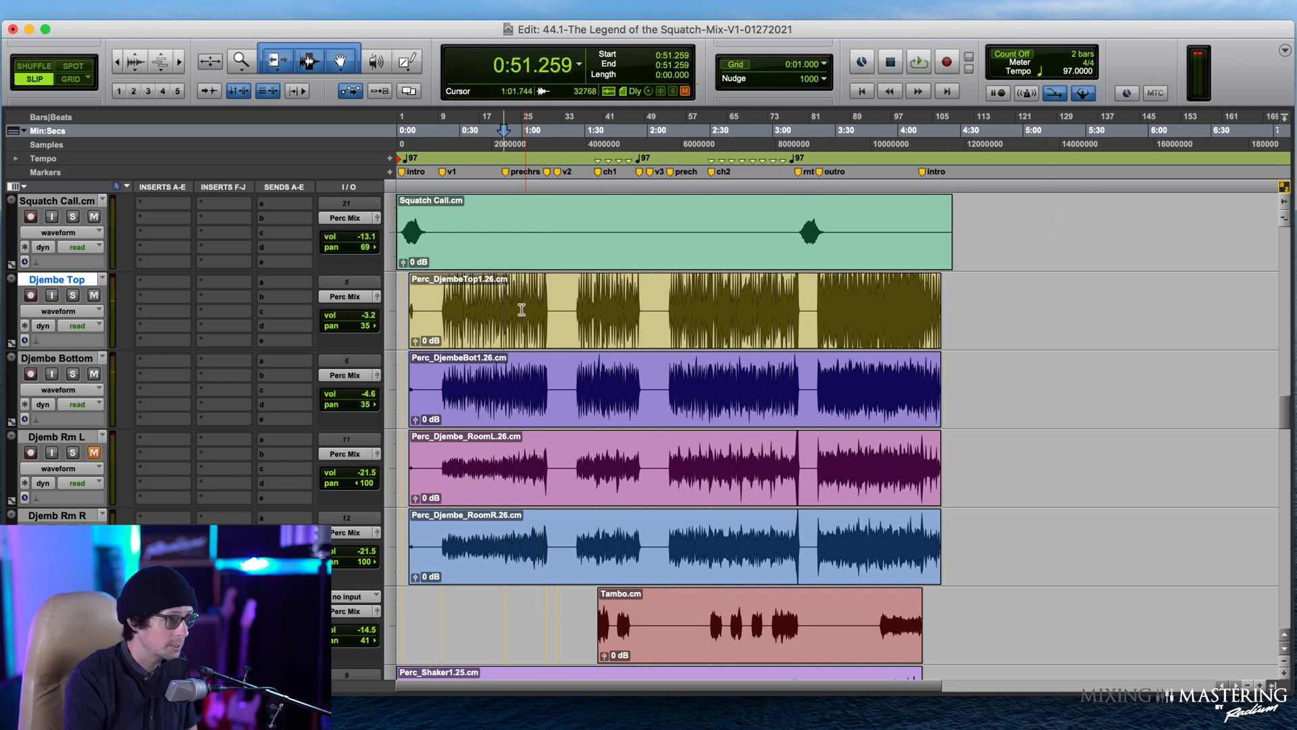
Step: Place the playback start at about 0:50.5 and play the mix with the djembe room tracks in view
click(505, 307)
scroll(473, 405, up, 5)
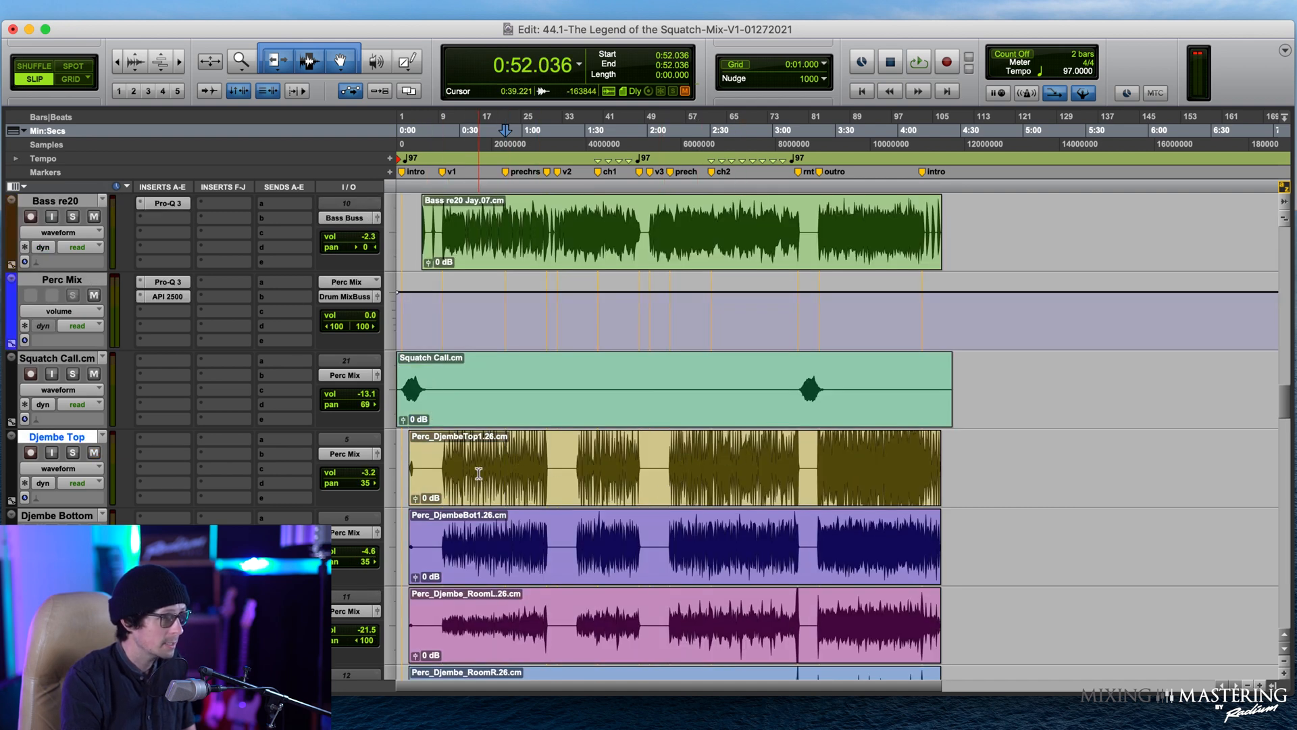
click(498, 463)
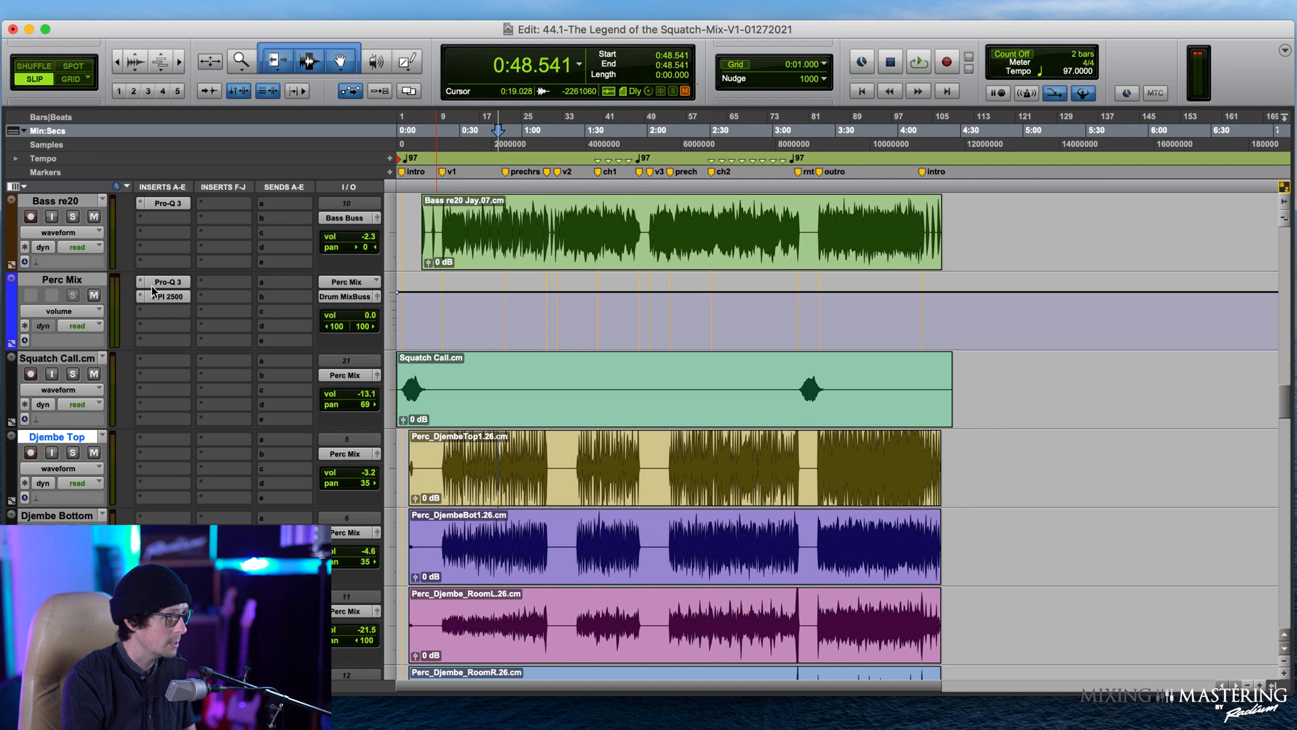
scroll(587, 500, down, 5)
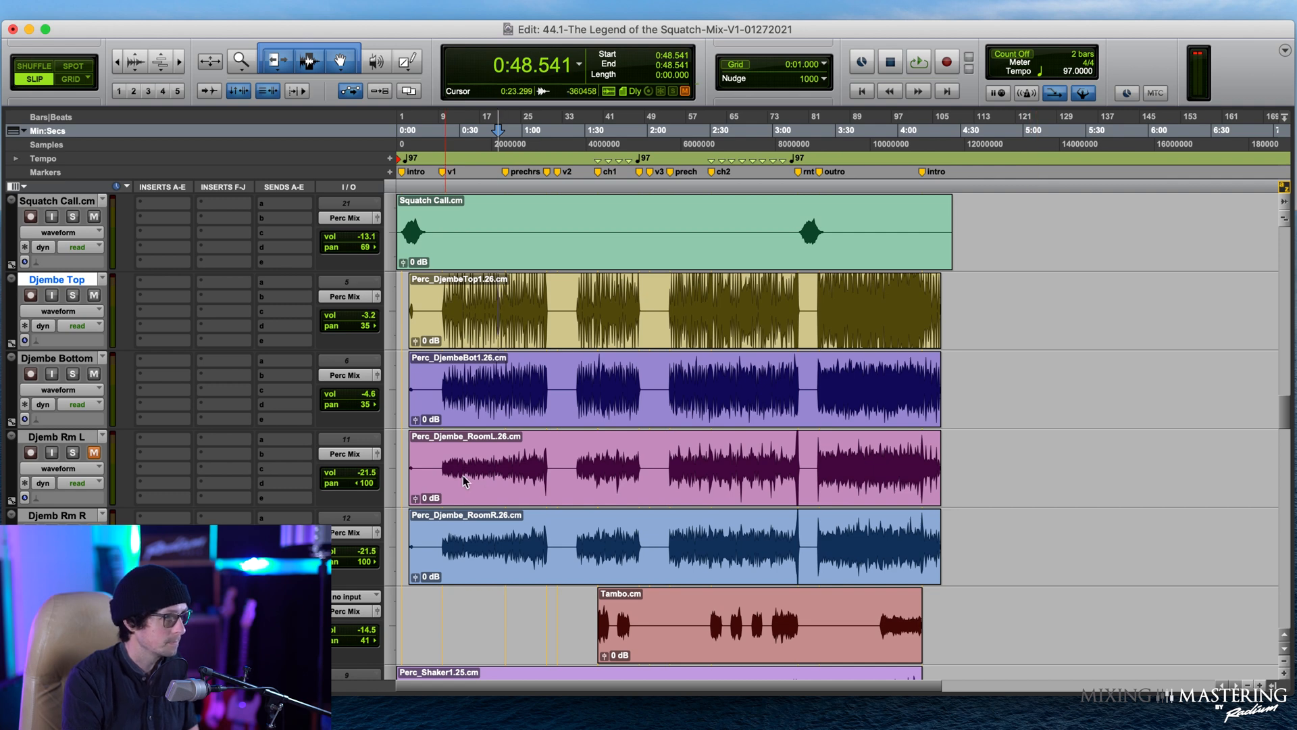
click(502, 301)
key(space)
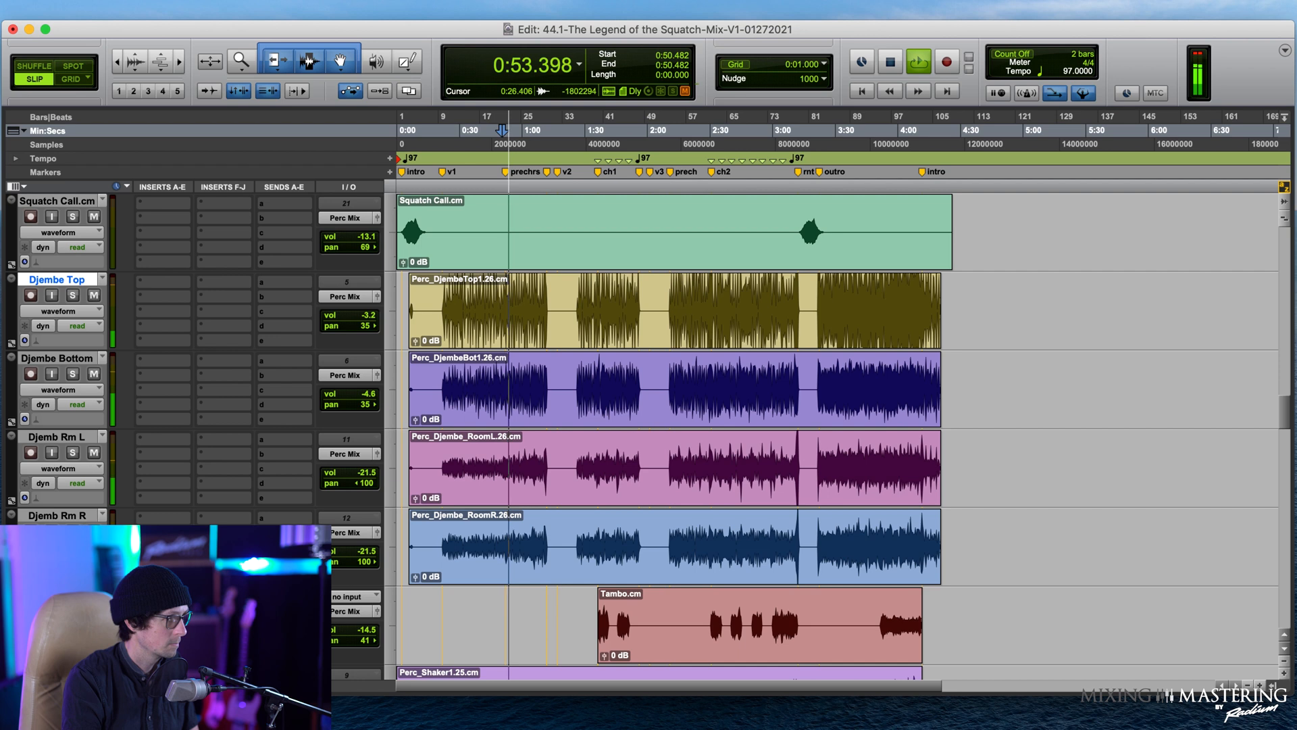
Step: Unmute and solo Djemb Rm L, set its volume to -11.5 dB and Djemb Rm R's to -11.3 dB, and replay the section
click(73, 452)
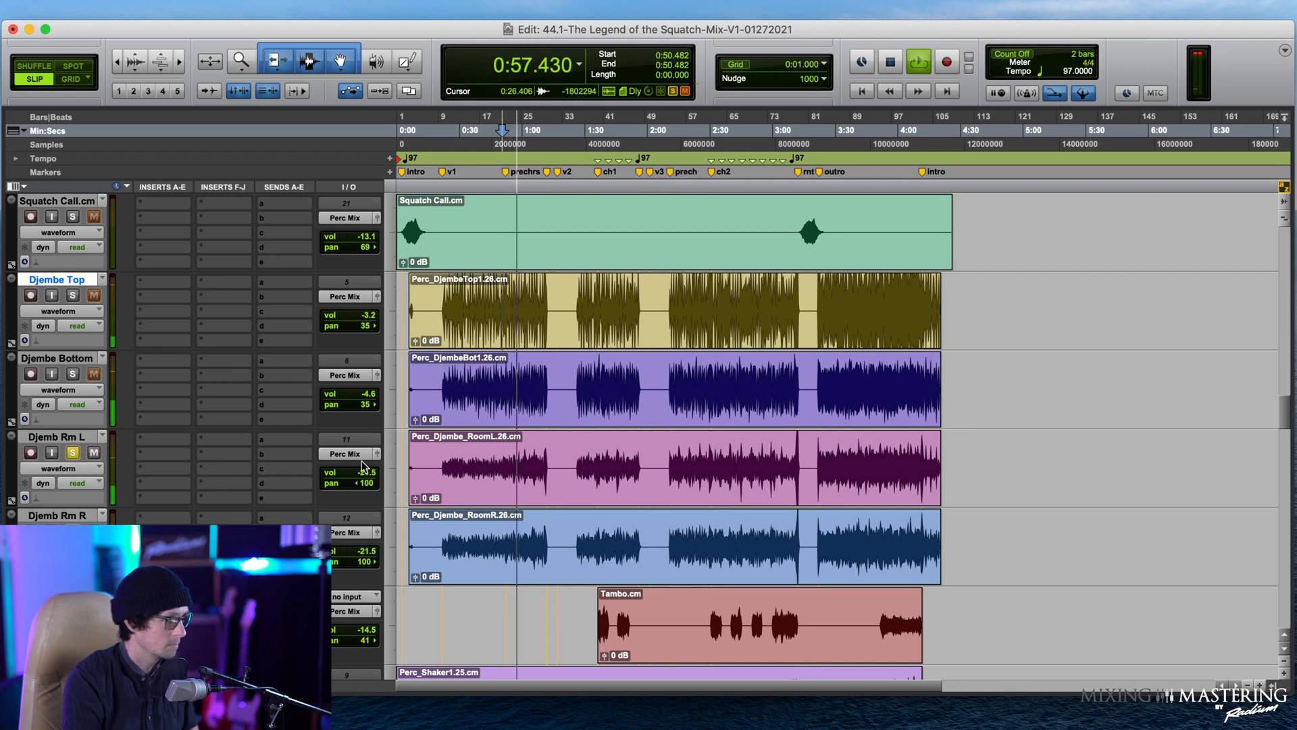
drag(363, 471, 364, 465)
drag(365, 551, 367, 520)
drag(368, 473, 368, 452)
drag(361, 552, 360, 549)
drag(364, 474, 364, 471)
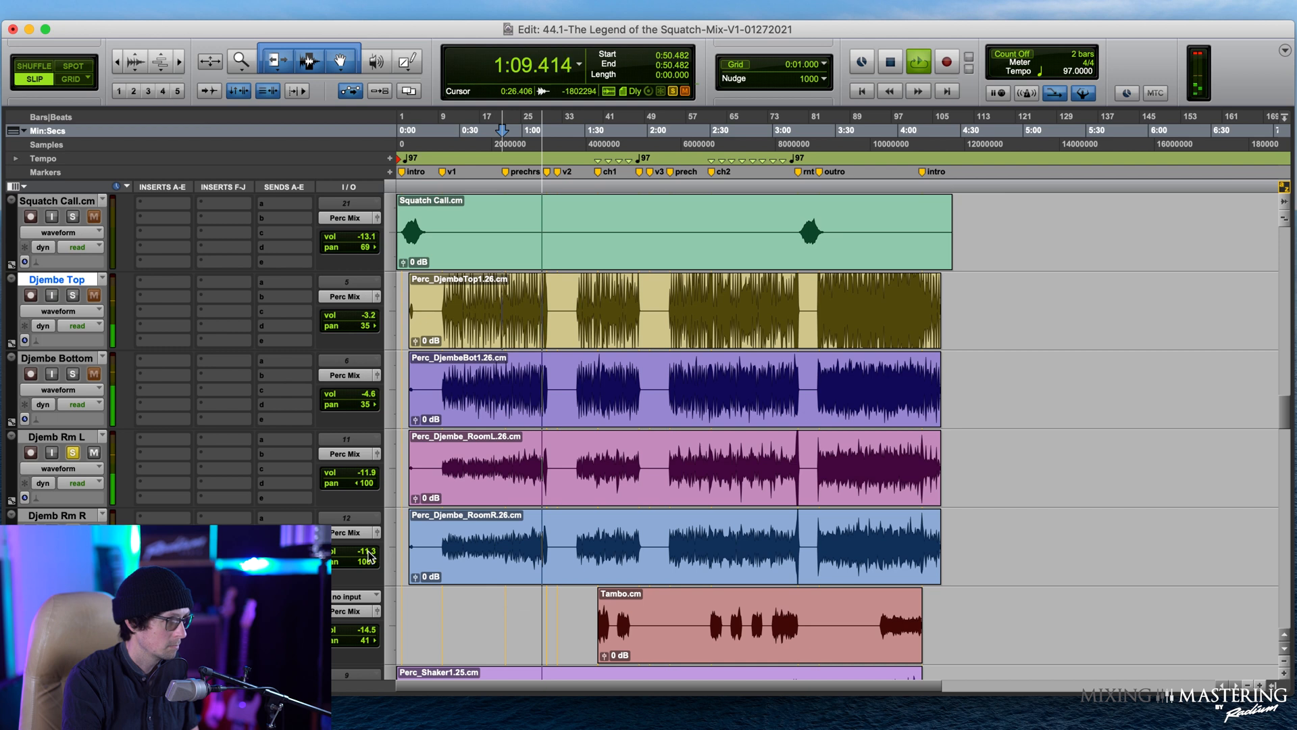
click(359, 475)
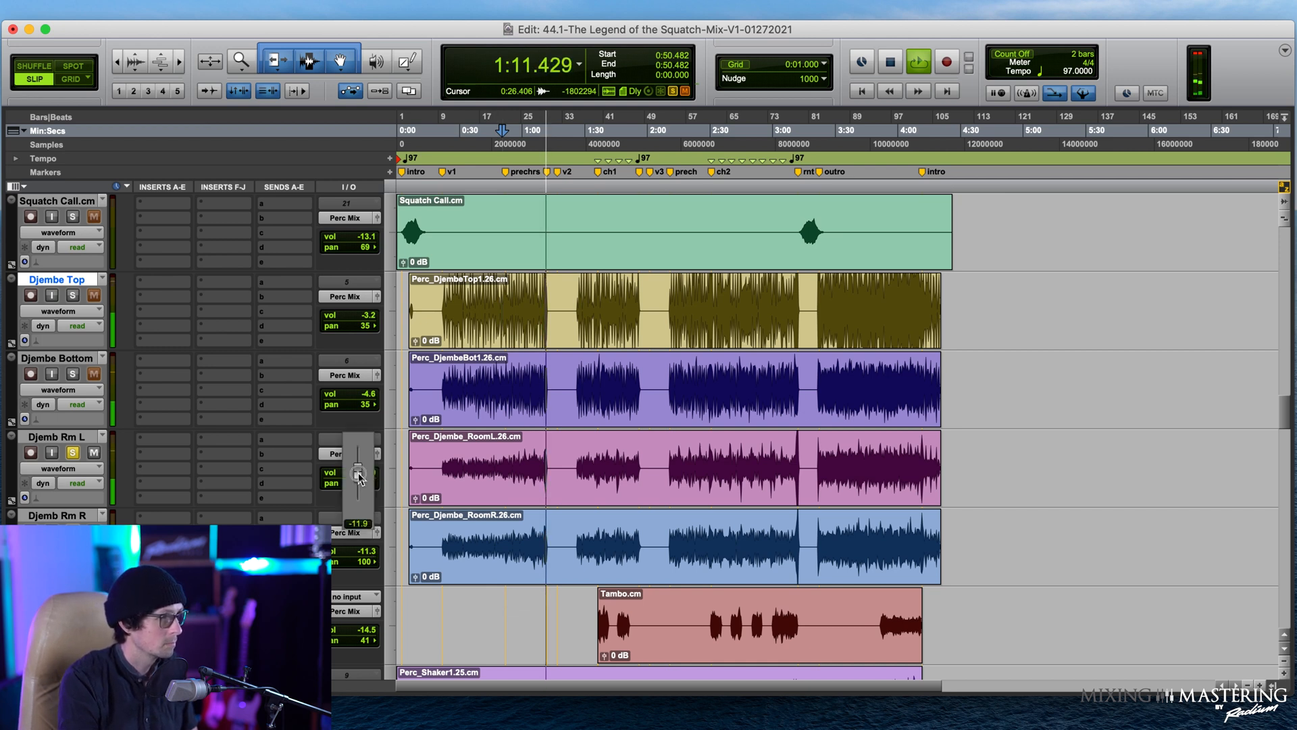
drag(358, 476, 360, 472)
key(space)
key(space)
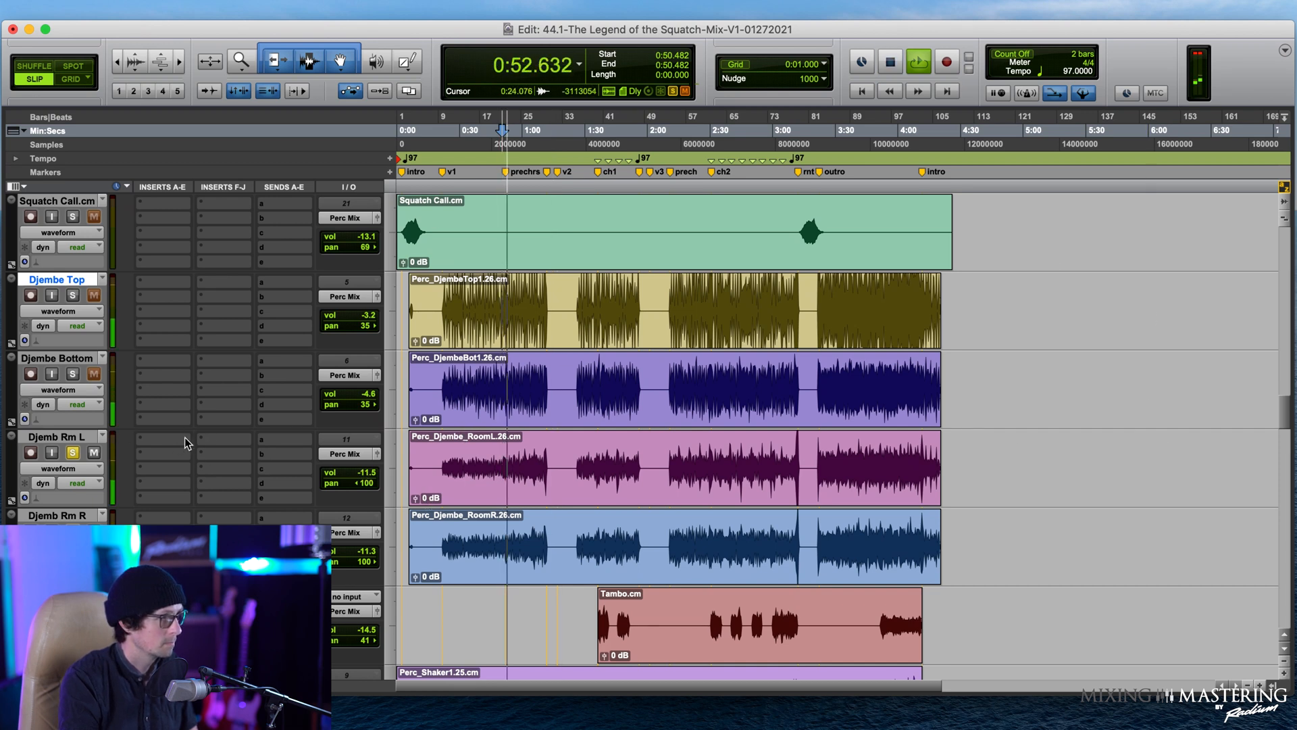
Step: Solo the Djembe Bottom and Djembe Top tracks alongside the room track to audition the close and room mics together
click(72, 373)
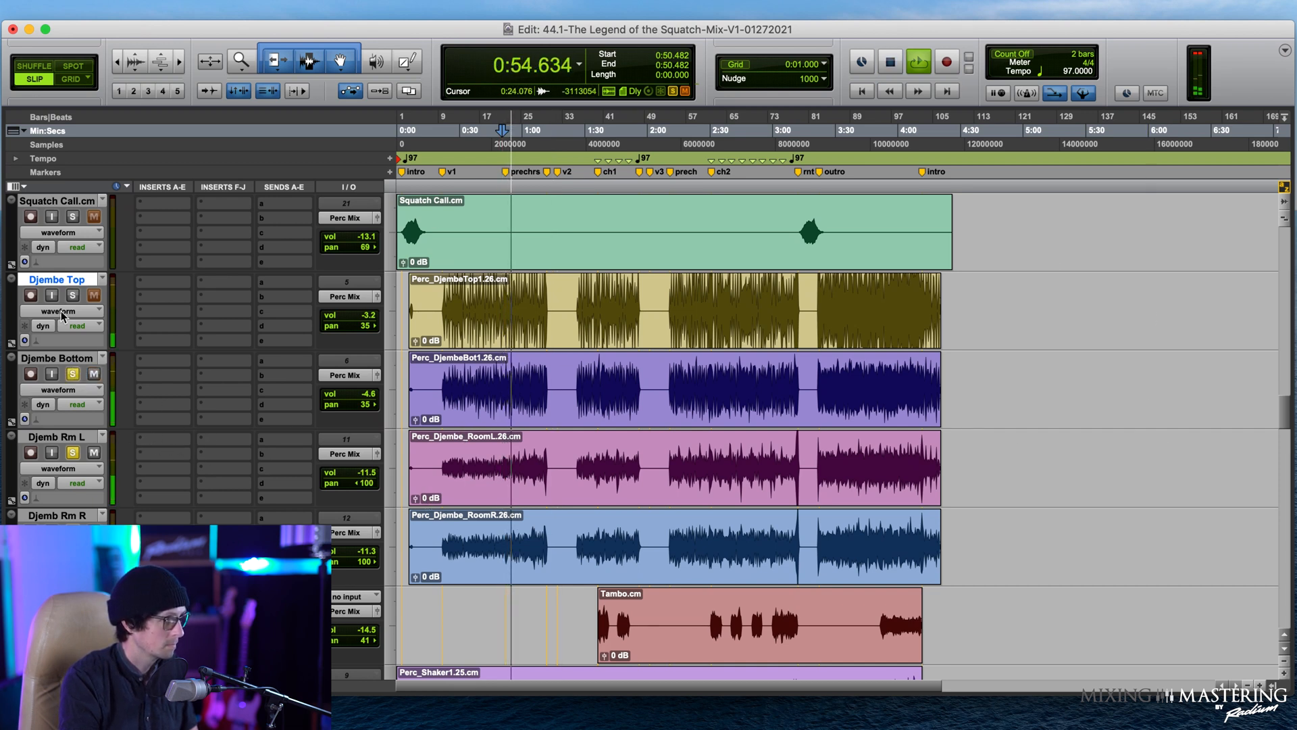
click(73, 296)
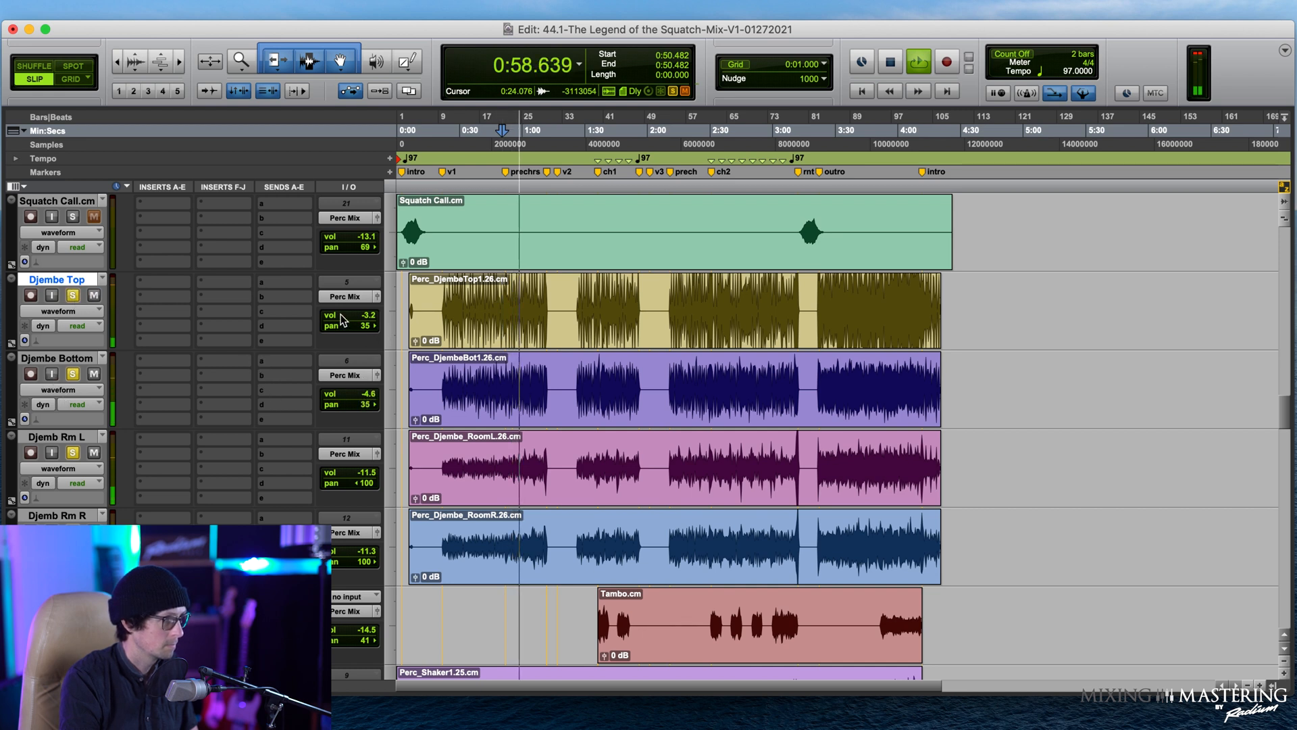
click(365, 317)
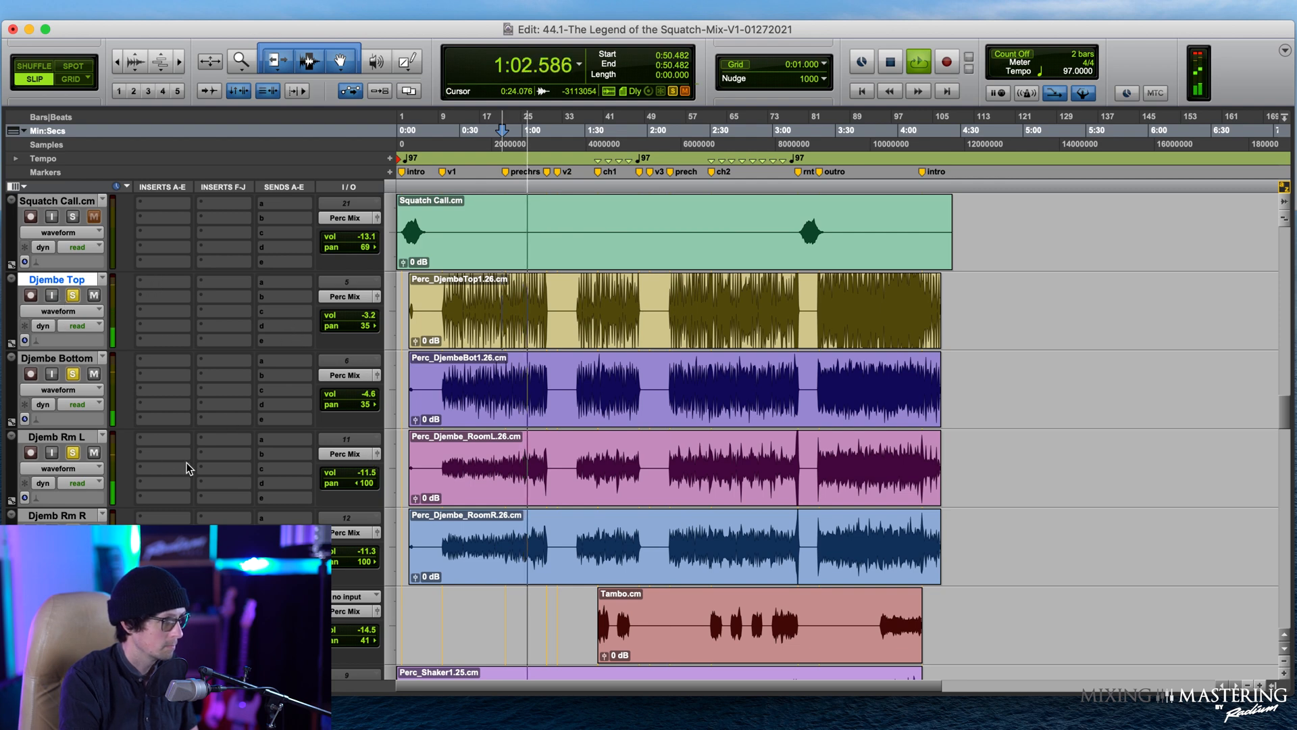
Step: Replay the section and slightly raise the output gain of the API 2500 compressor on Perc Mix
scroll(415, 406, up, 3)
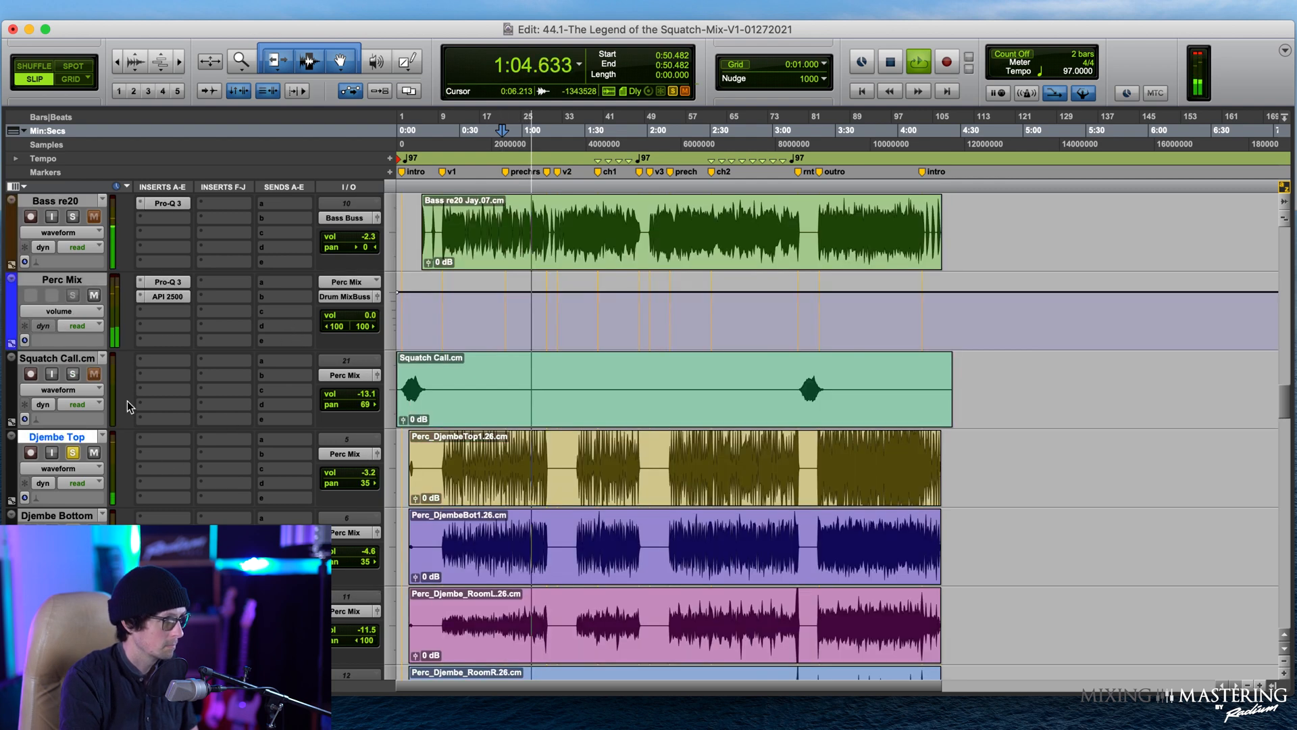
click(163, 297)
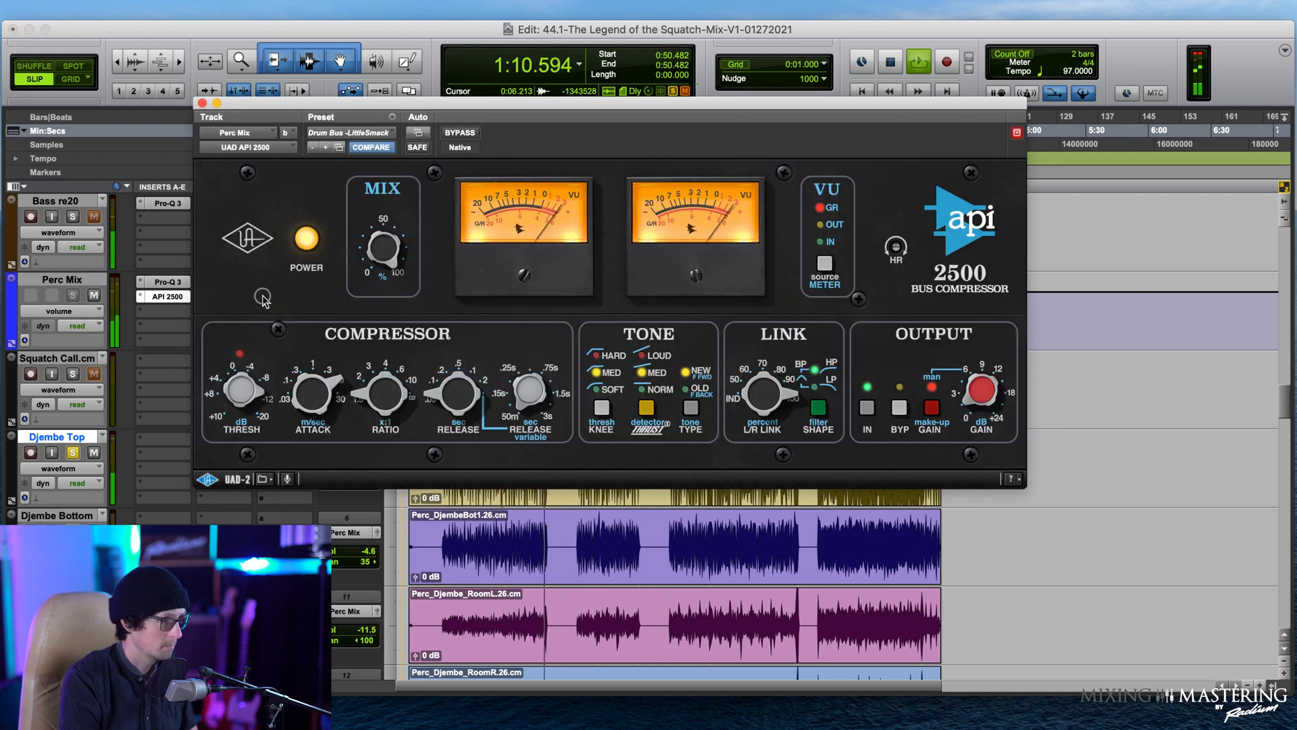
key(space)
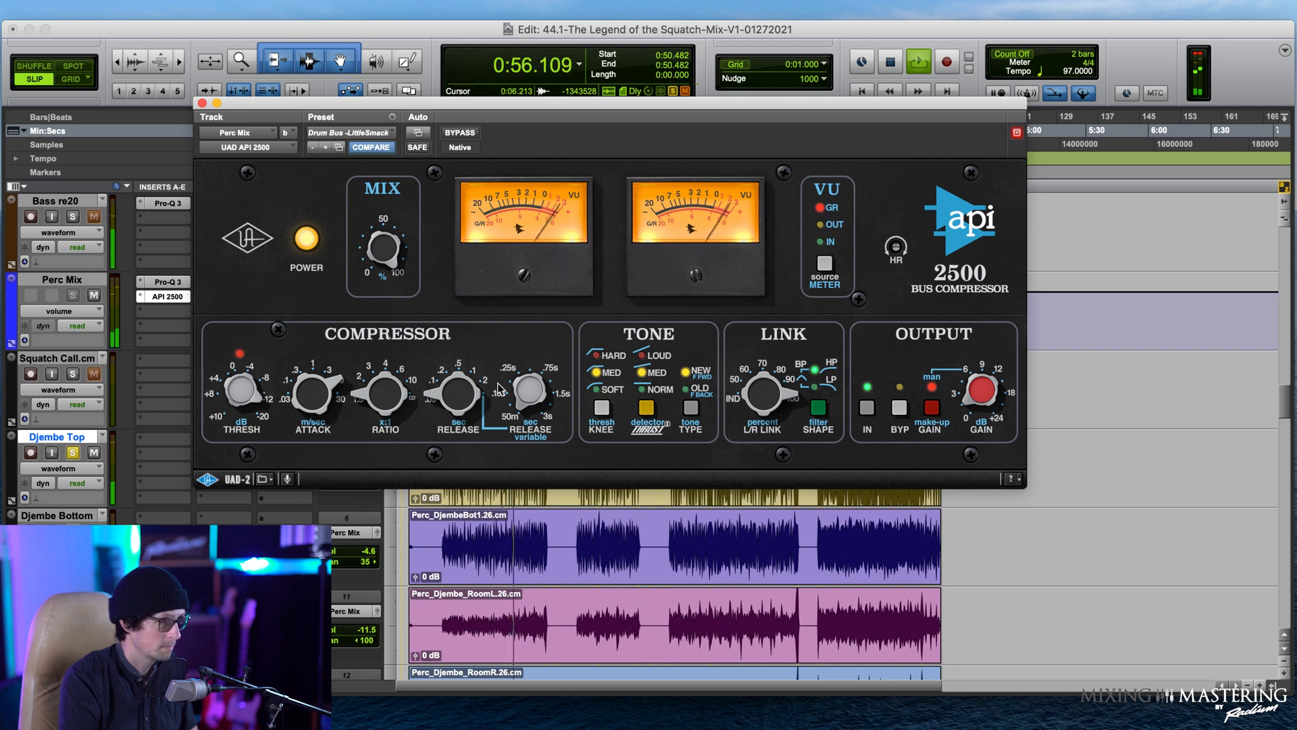
drag(988, 376, 991, 368)
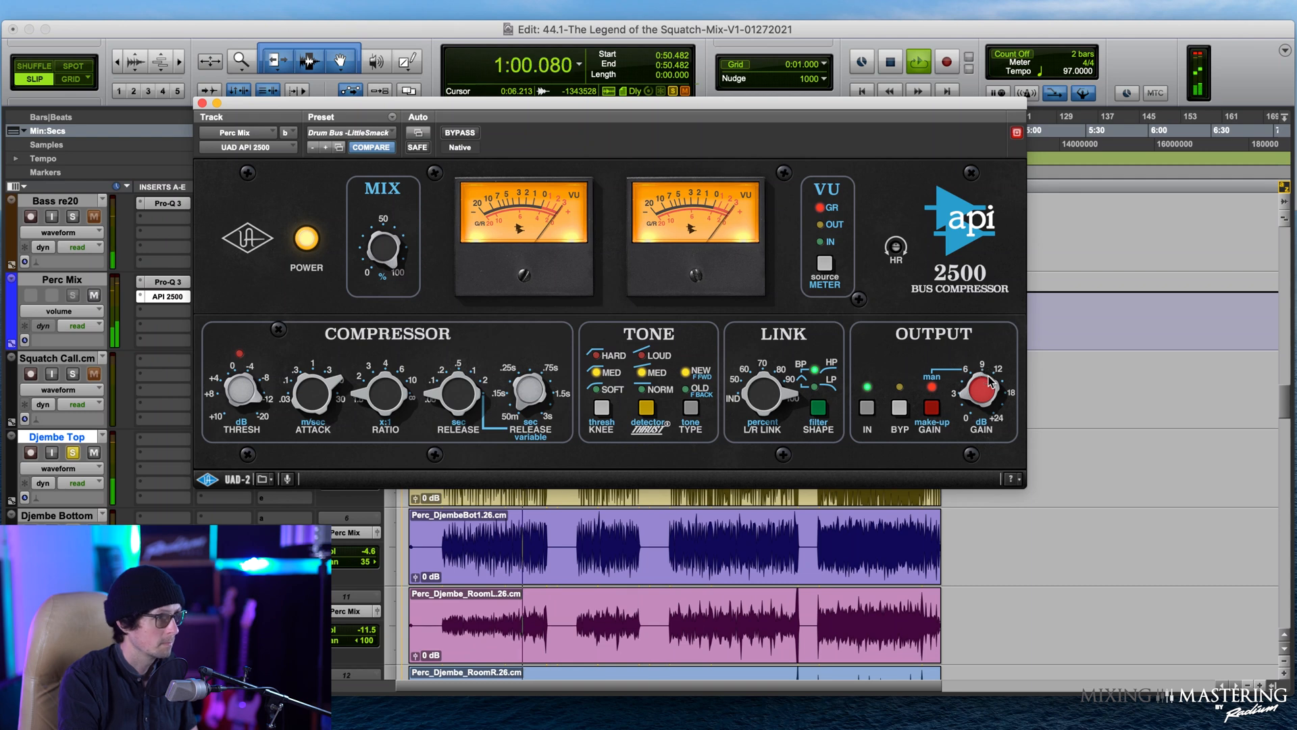
click(202, 102)
Step: Clear all solos and play the full mix from about 1:26.2
scroll(450, 475, down, 2)
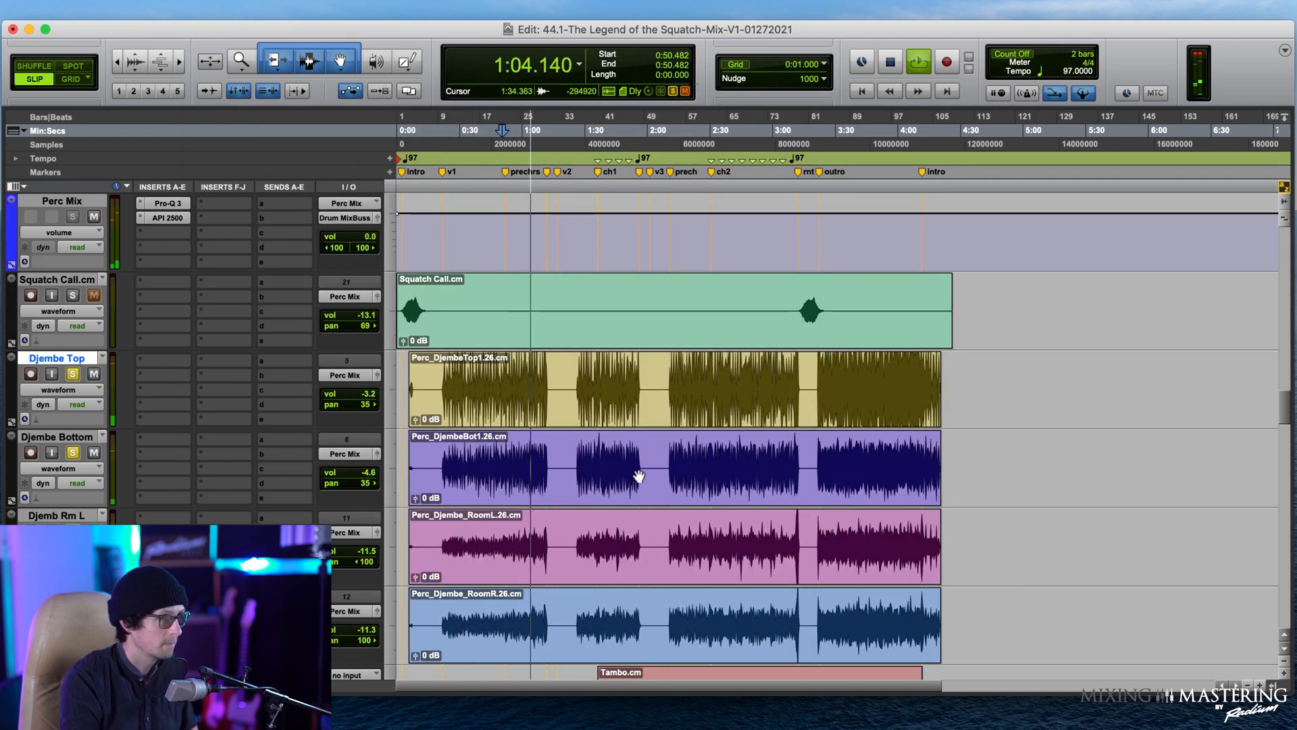
alt+click(73, 375)
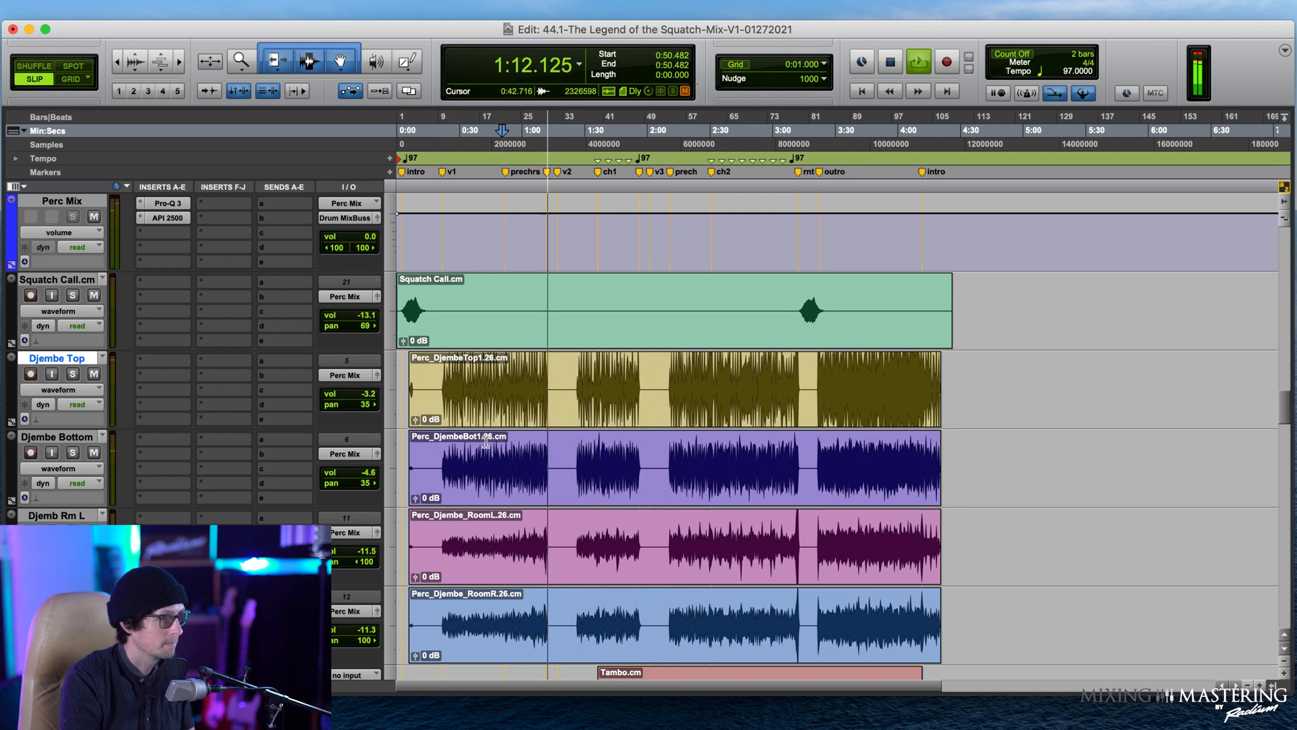
key(space)
click(576, 389)
key(space)
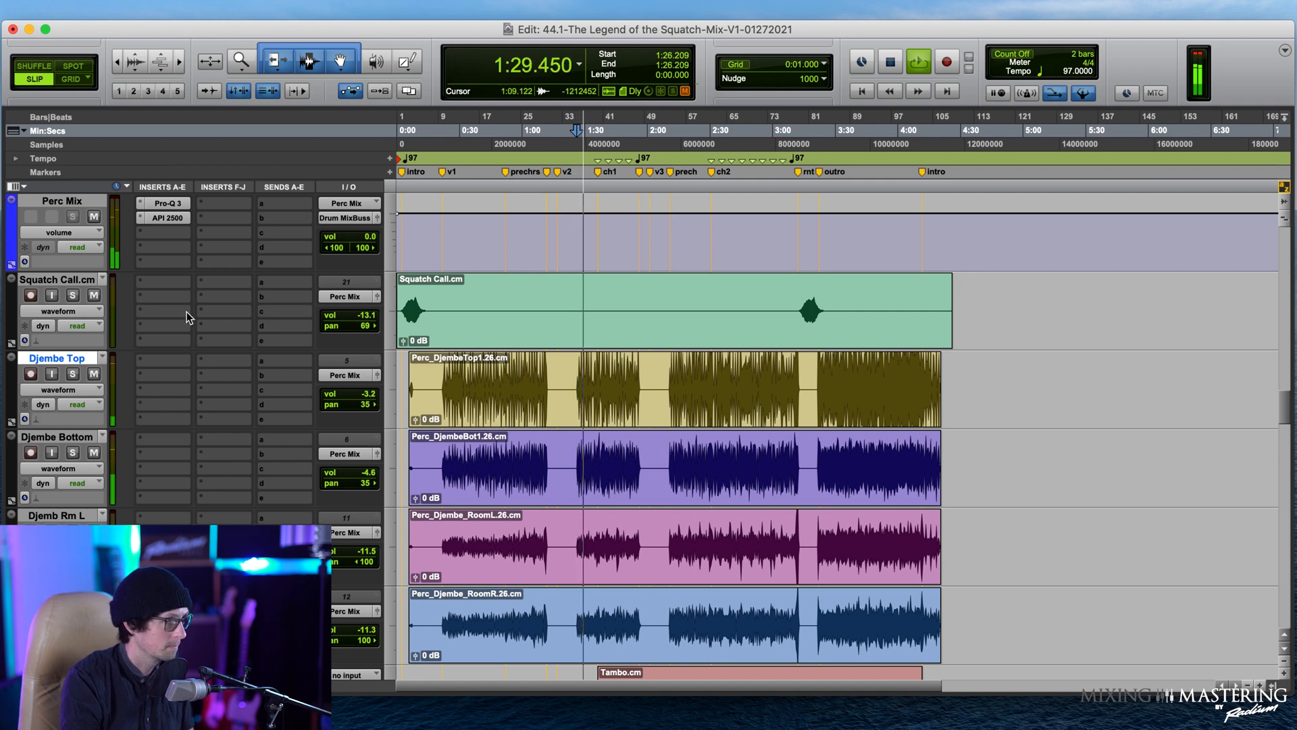
Step: Add two bell bands to Perc Mix's Pro-Q 3, about -1.6 dB at 660 Hz and +0.7 dB at 1885 Hz
scroll(194, 369, up, 2)
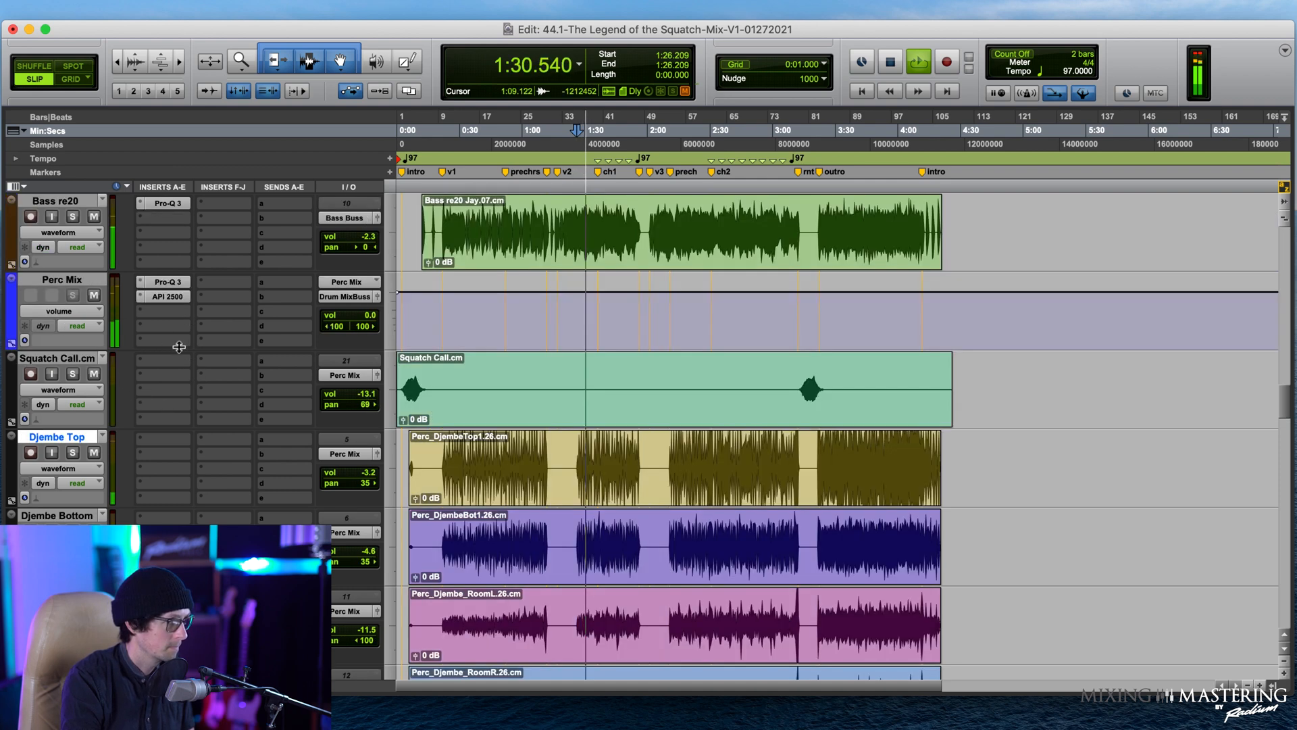
click(168, 282)
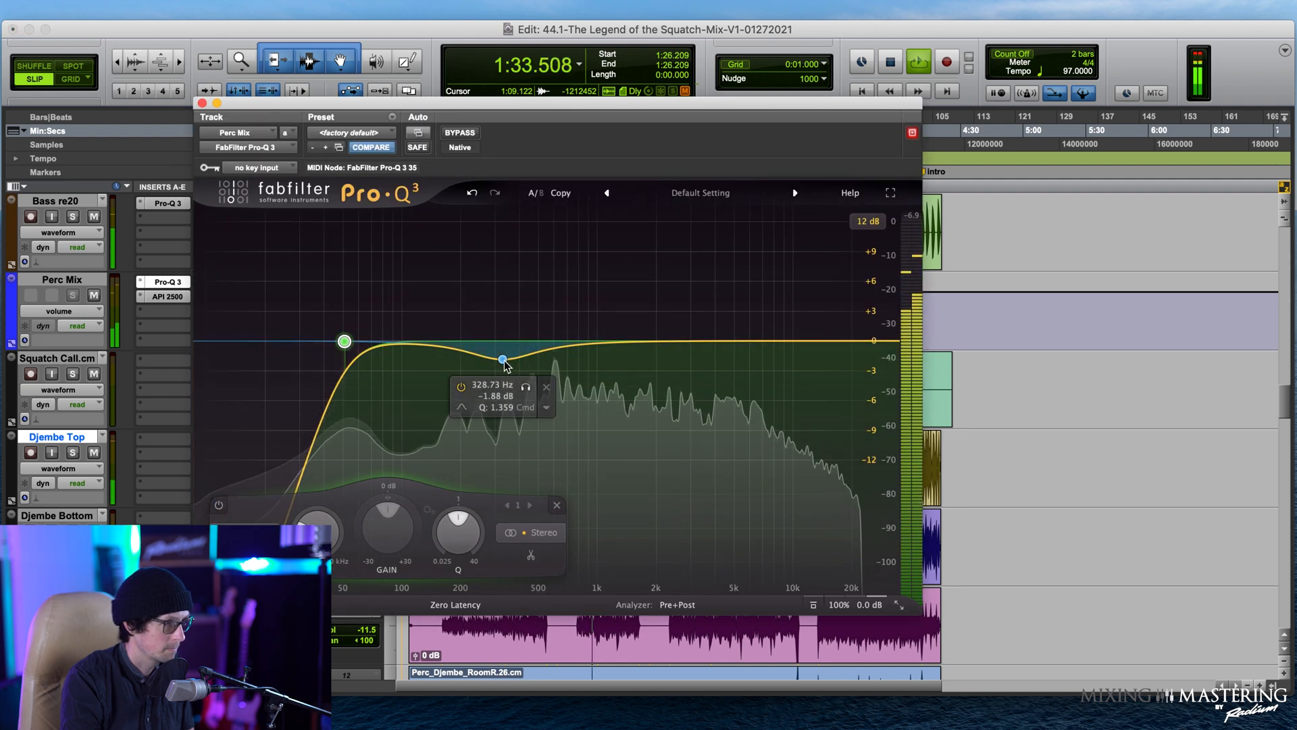
drag(593, 342, 564, 359)
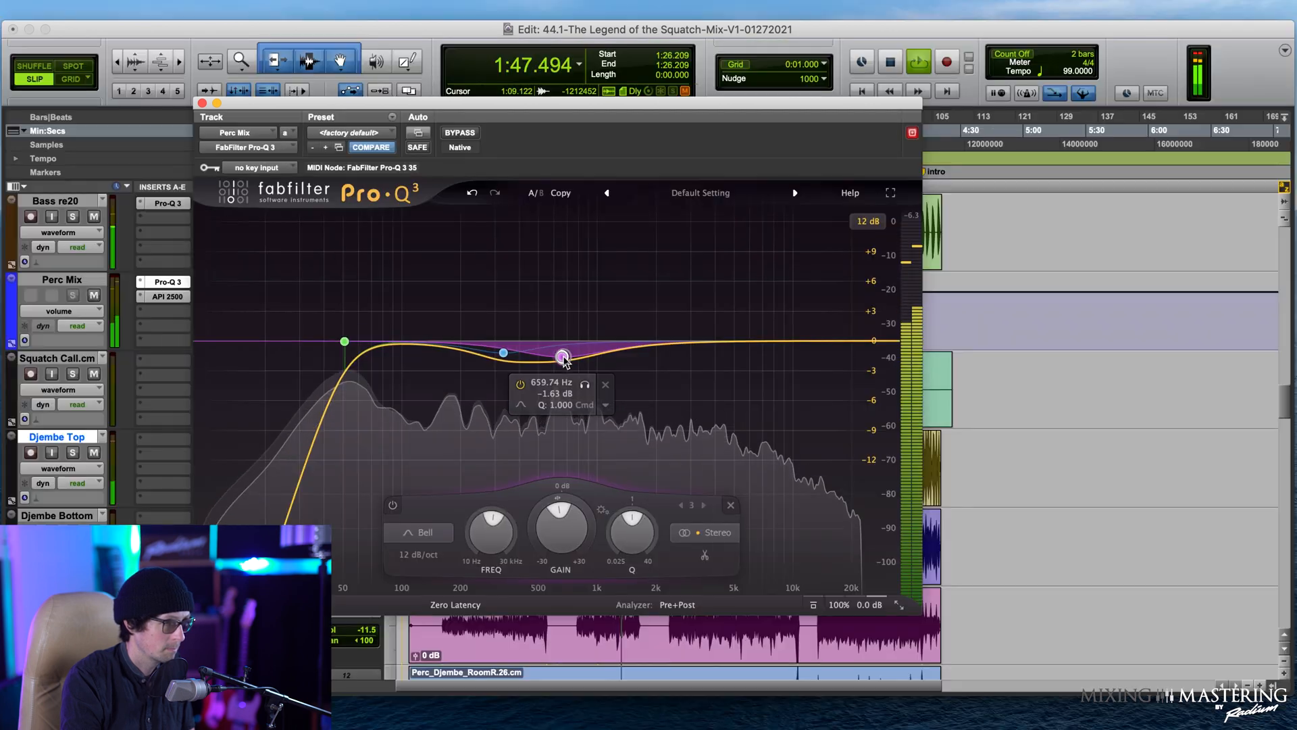
mouse_move(635, 340)
mouse_down()
mouse_move(636, 319)
mouse_move(712, 321)
mouse_move(669, 324)
mouse_move(652, 345)
mouse_up()
key(space)
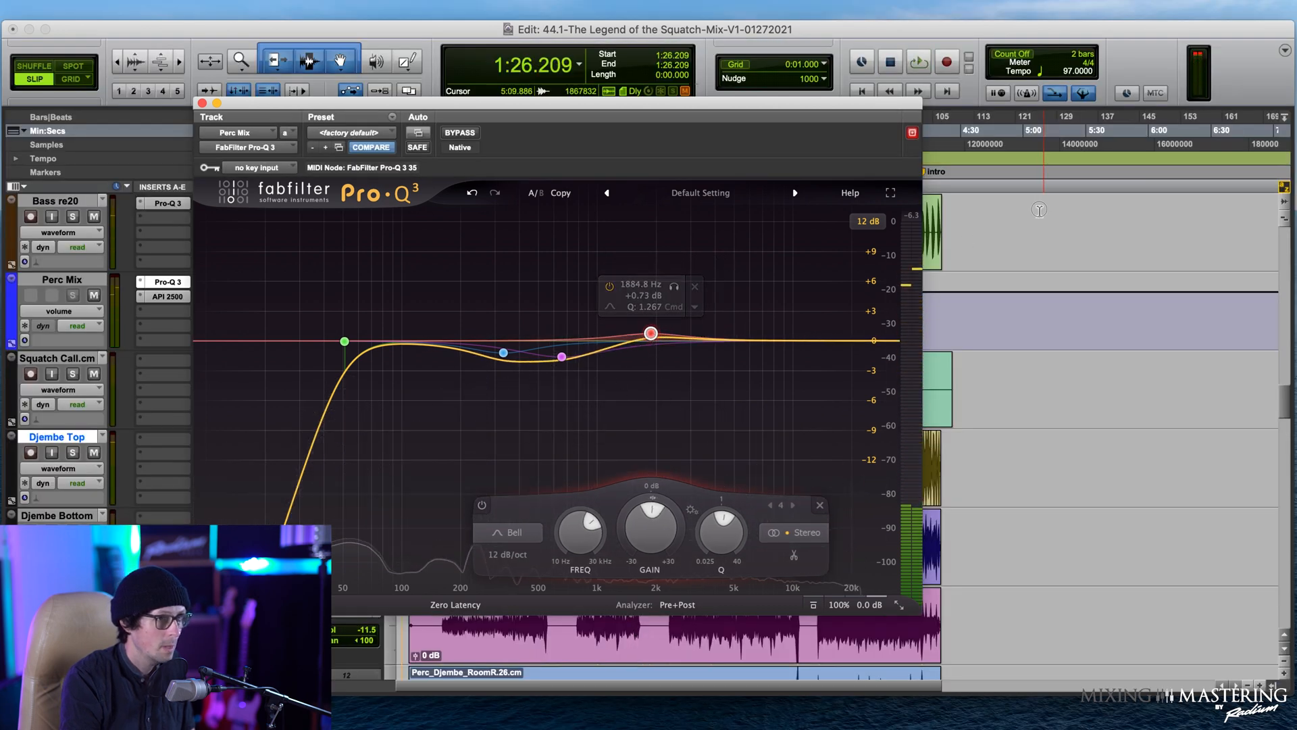
click(202, 104)
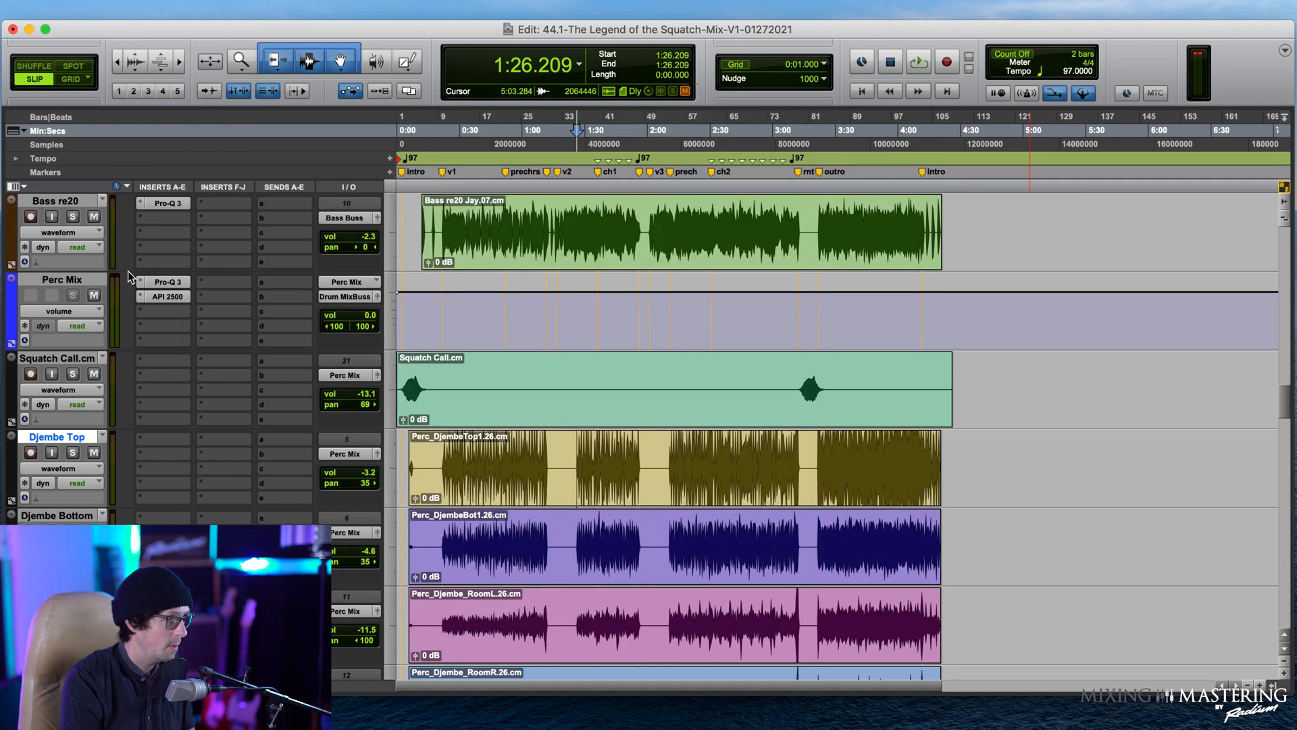
Step: Insert the stereo Devil-Loc Deluxe on Perc Mix after the API 2500 and keep the inserts in view
click(154, 312)
mouse_move(249, 325)
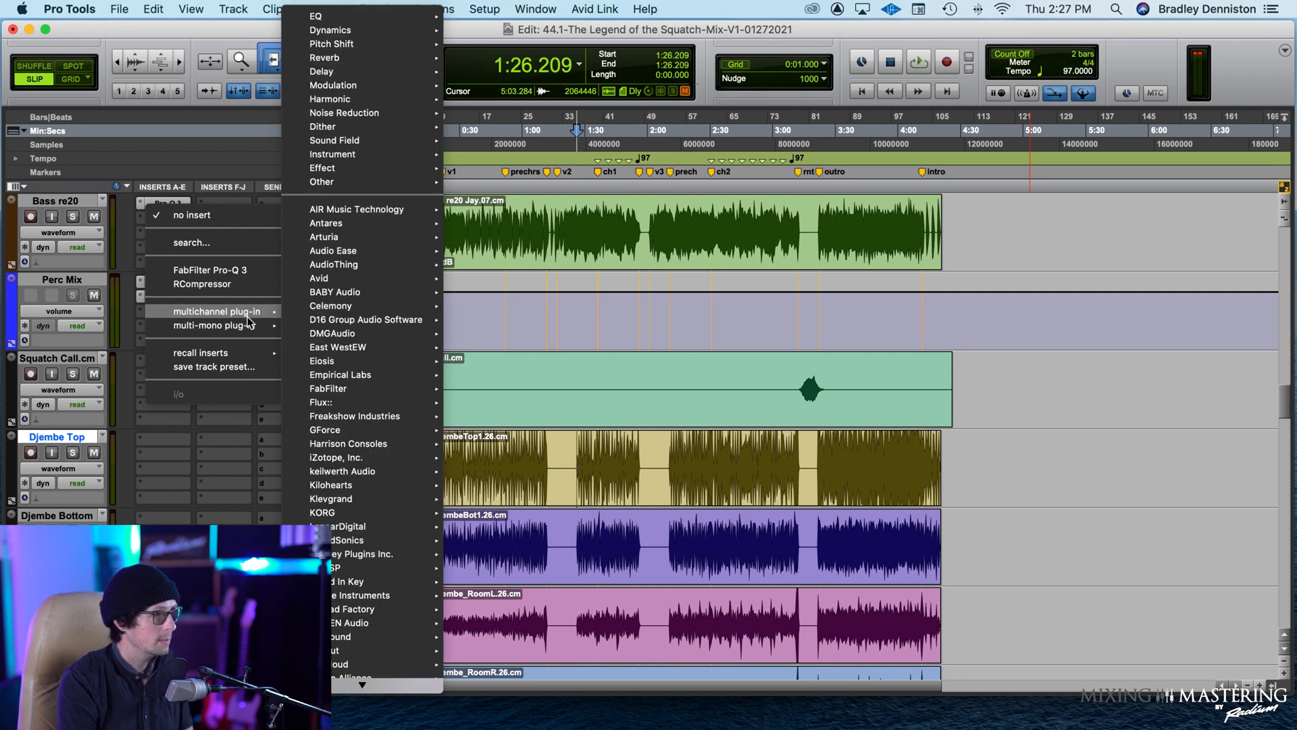
scroll(382, 456, down, 5)
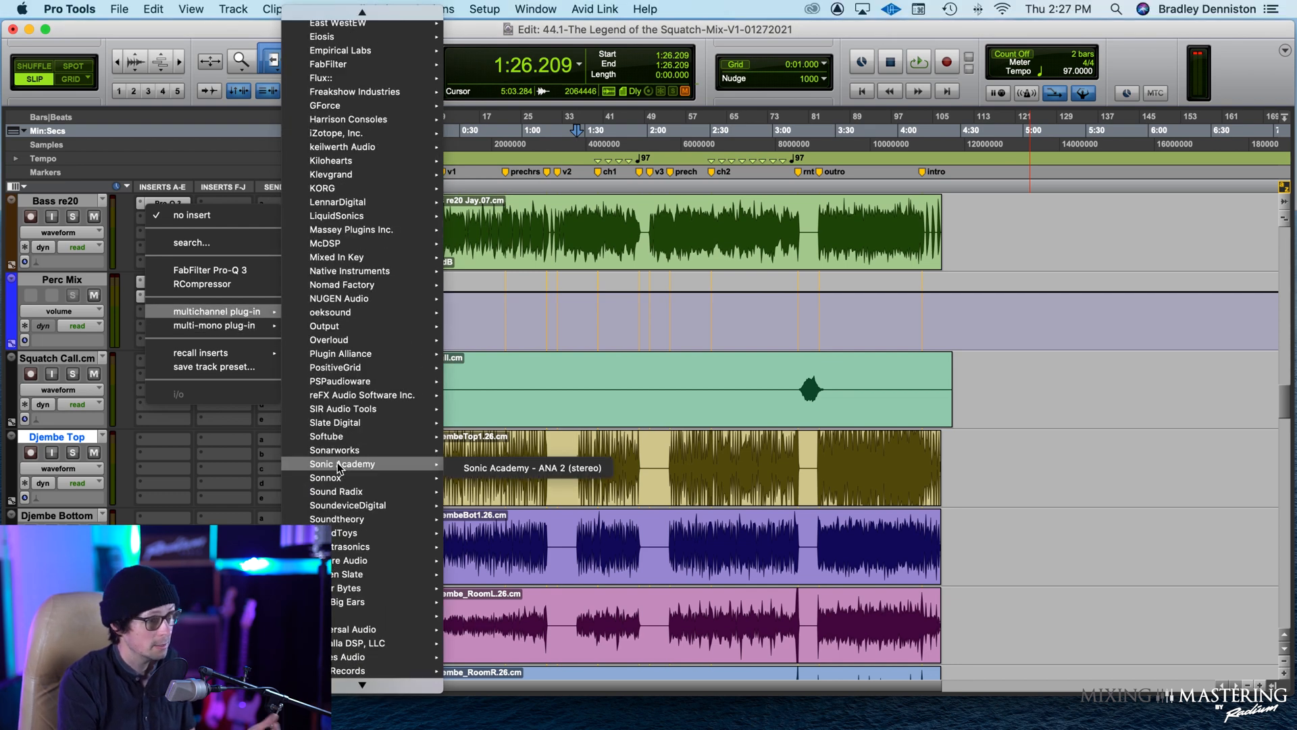
mouse_move(390, 533)
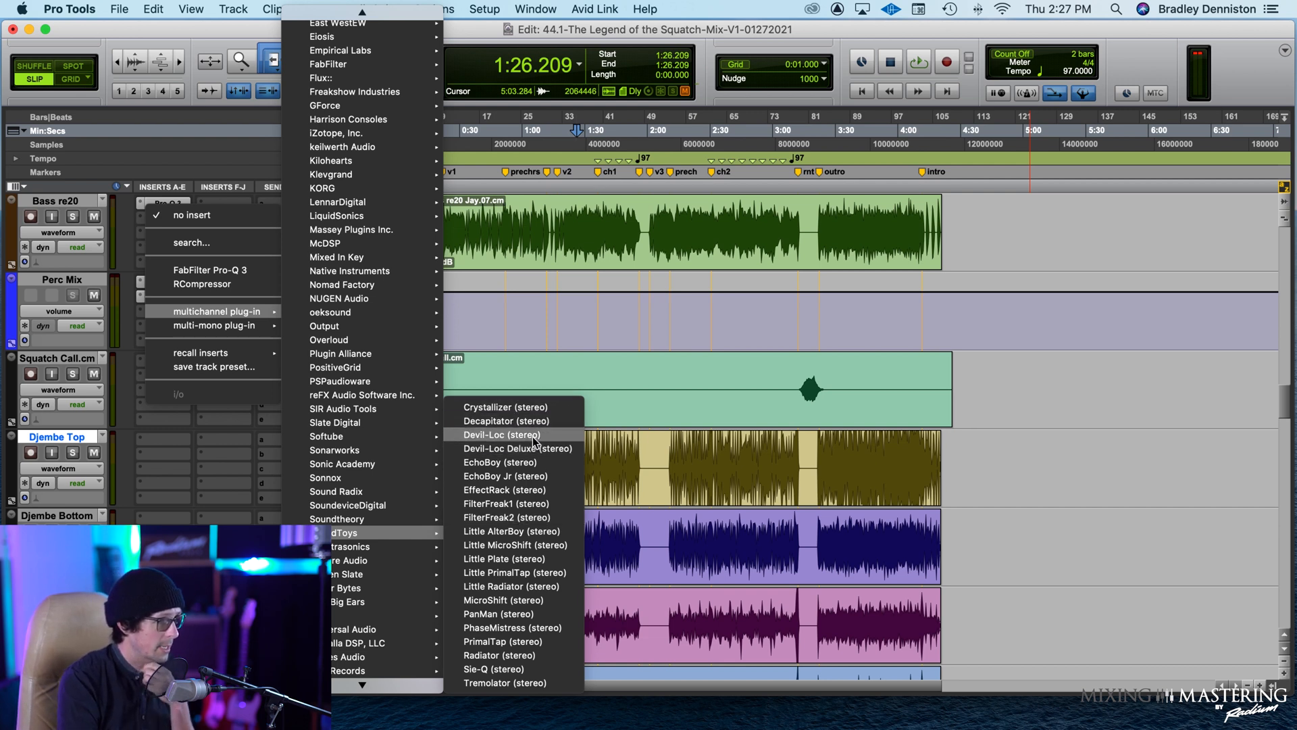
click(525, 450)
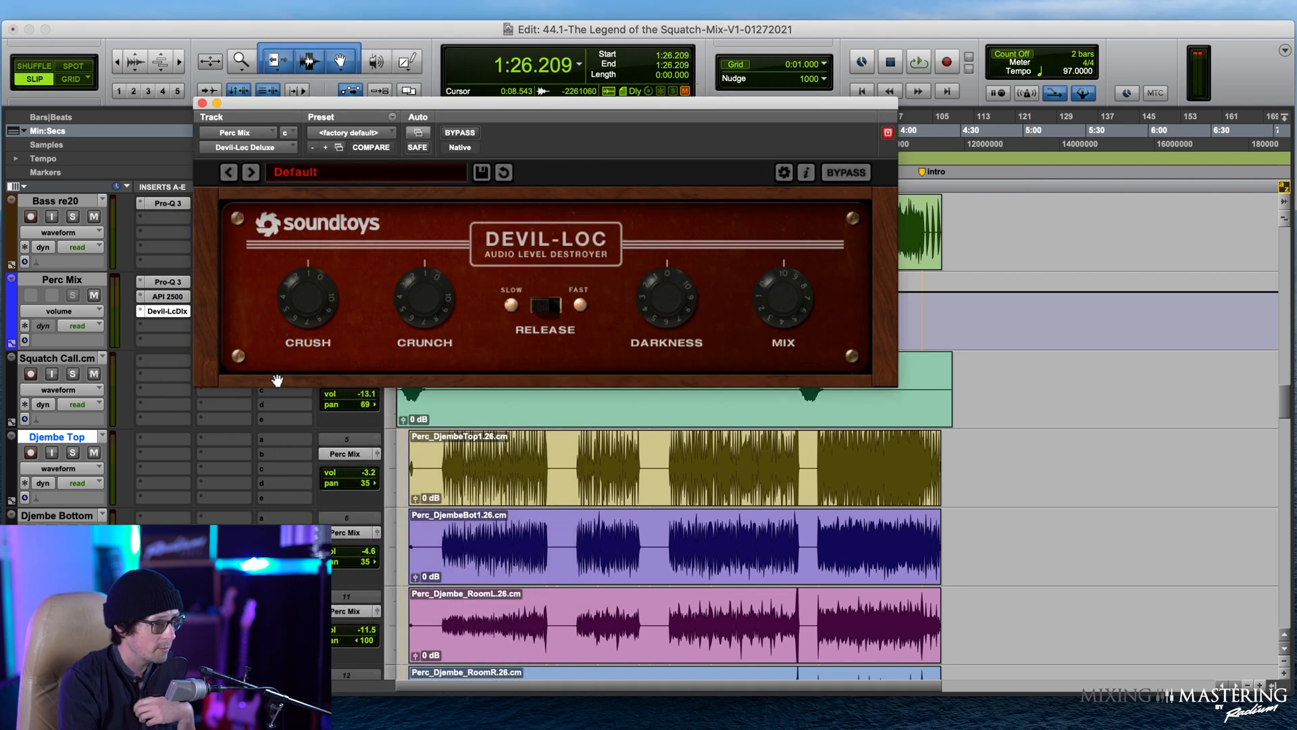
drag(602, 105, 682, 386)
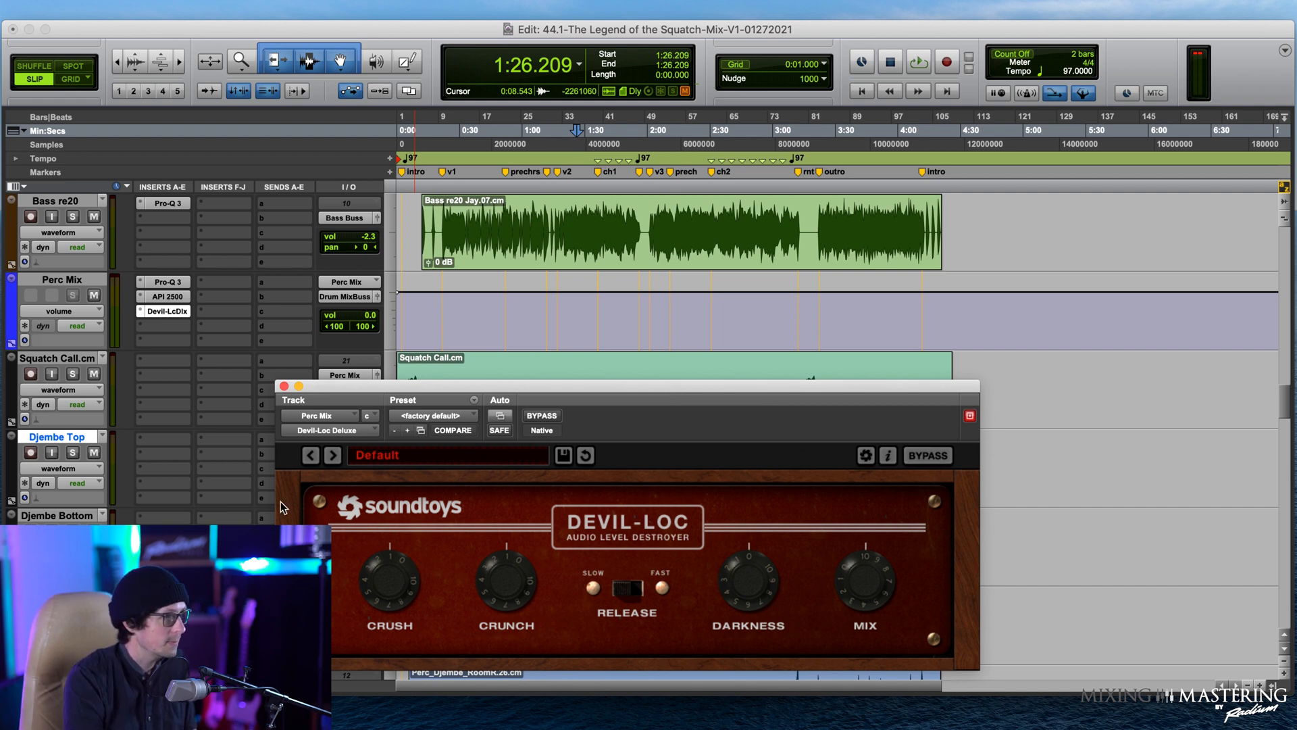
Step: Group the Djembe Top, Djembe Bottom, Djemb Rm L and Djemb Rm R tracks as a Mix/Edit group named Djembe
click(63, 364)
drag(398, 389, 682, 296)
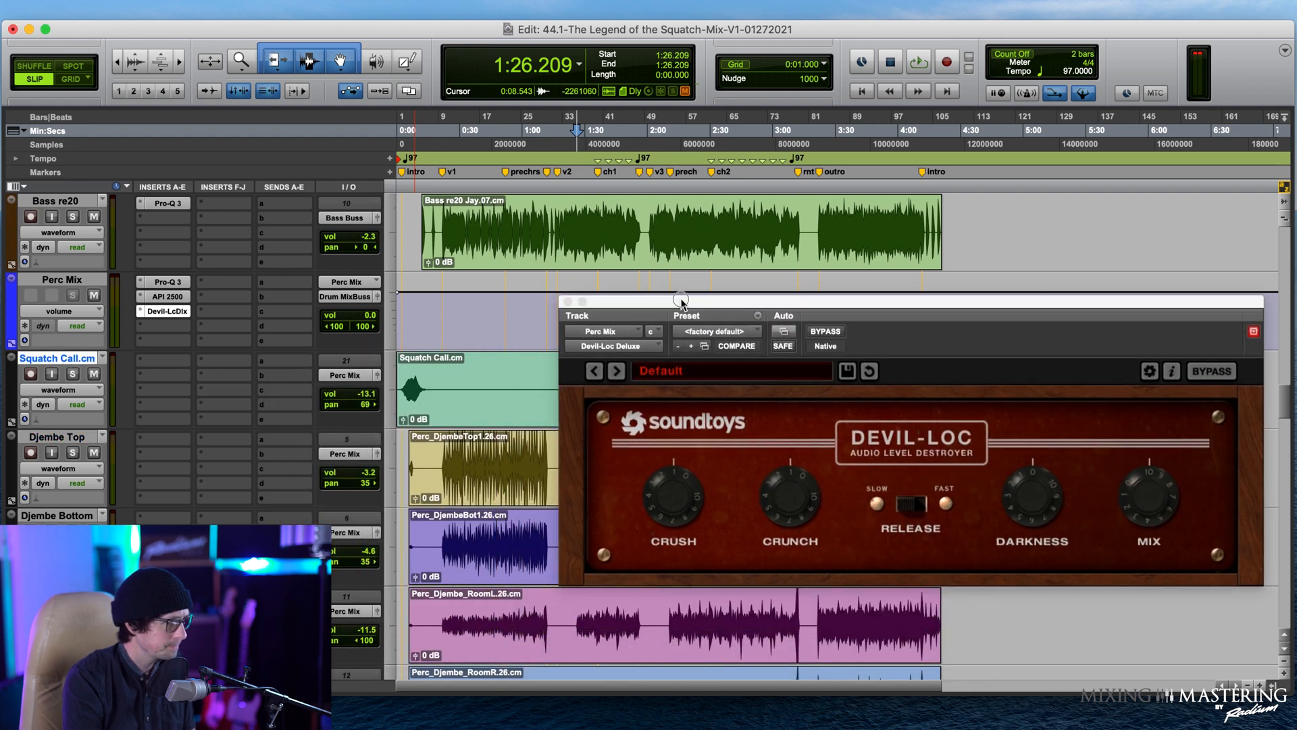
click(65, 442)
scroll(163, 519, down, 3)
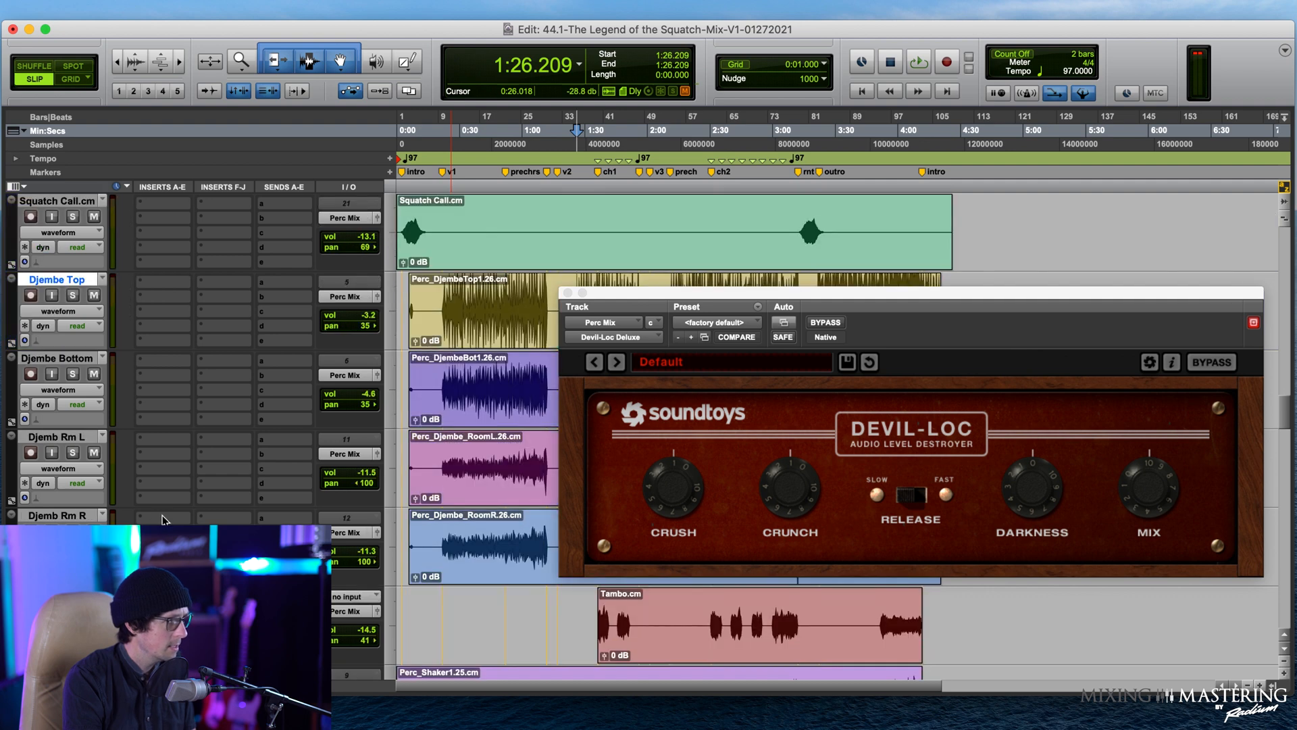
shift+click(70, 516)
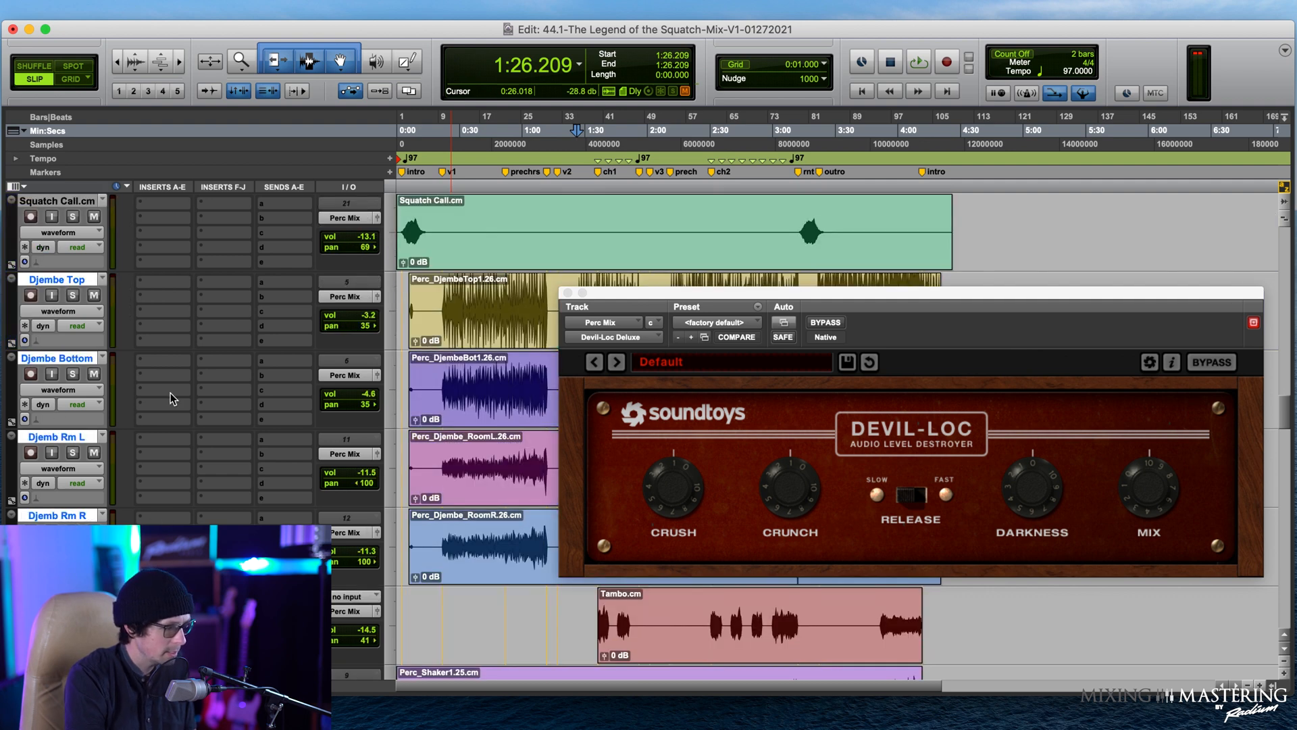
key(super+g)
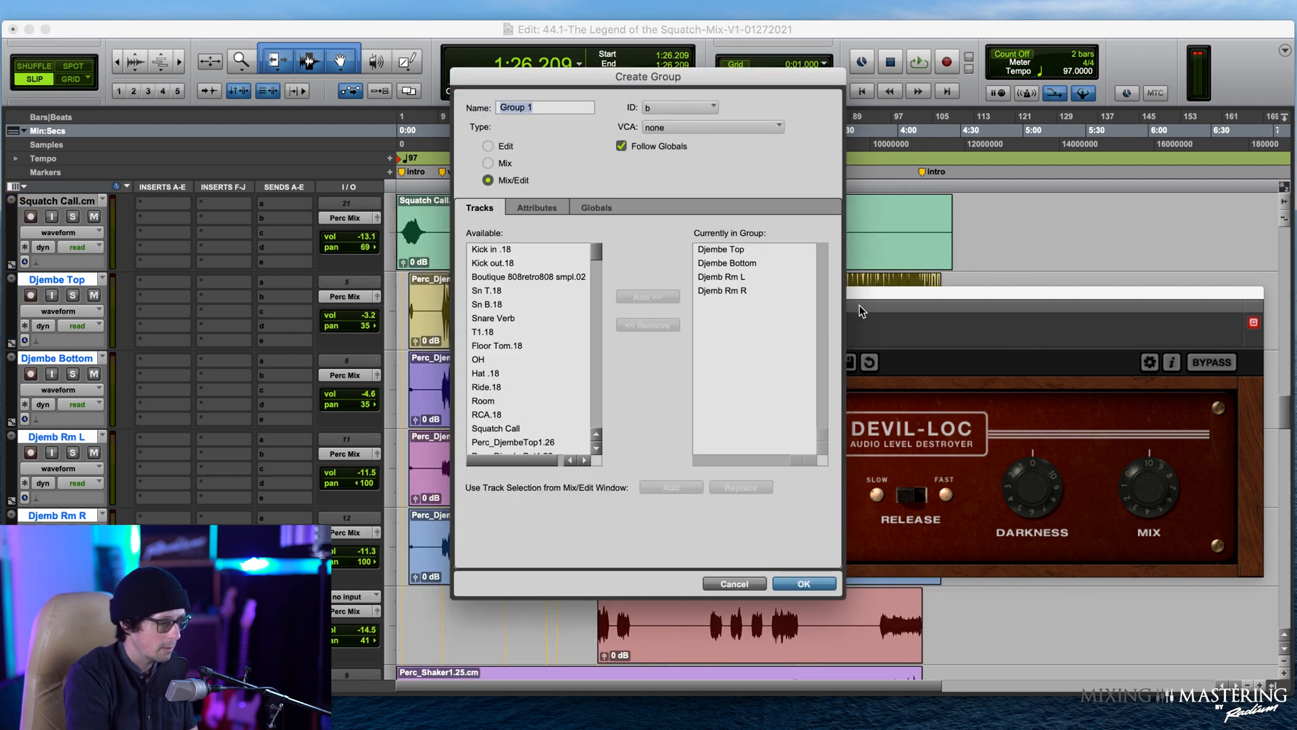
text(Dje)
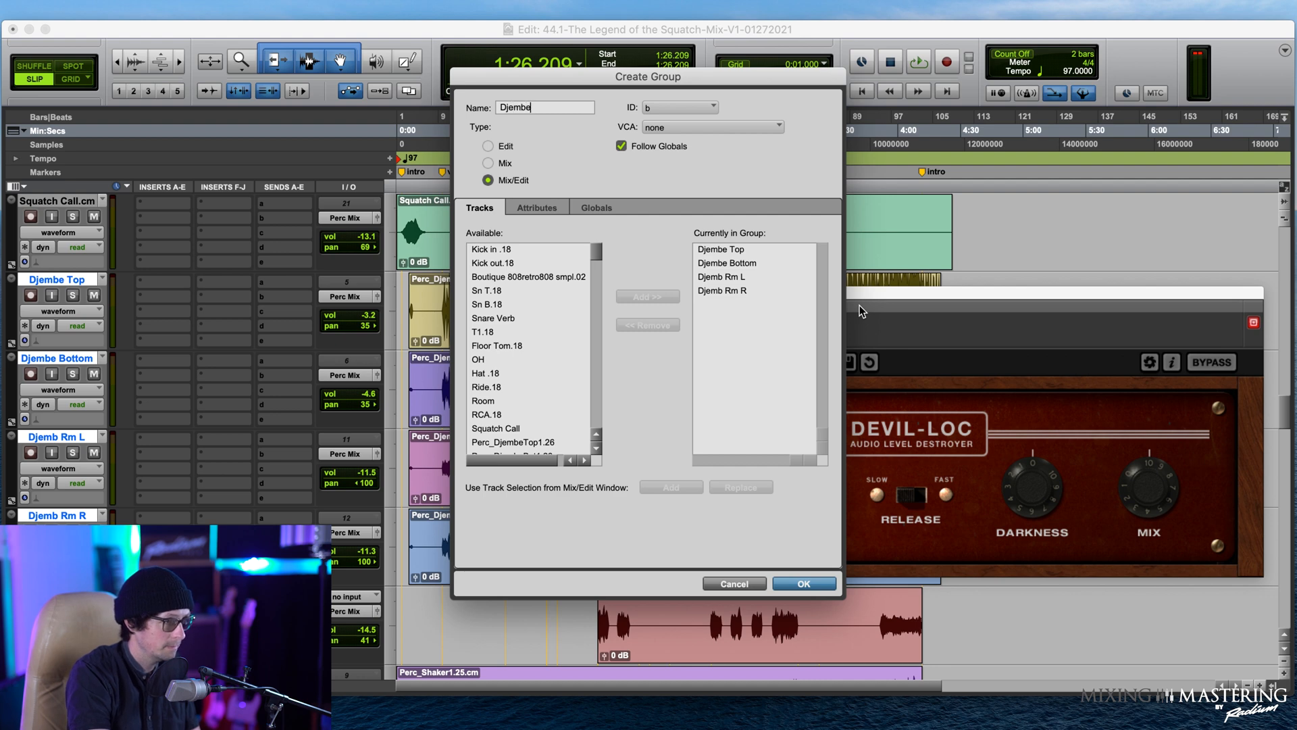
text(mbe)
key(Return)
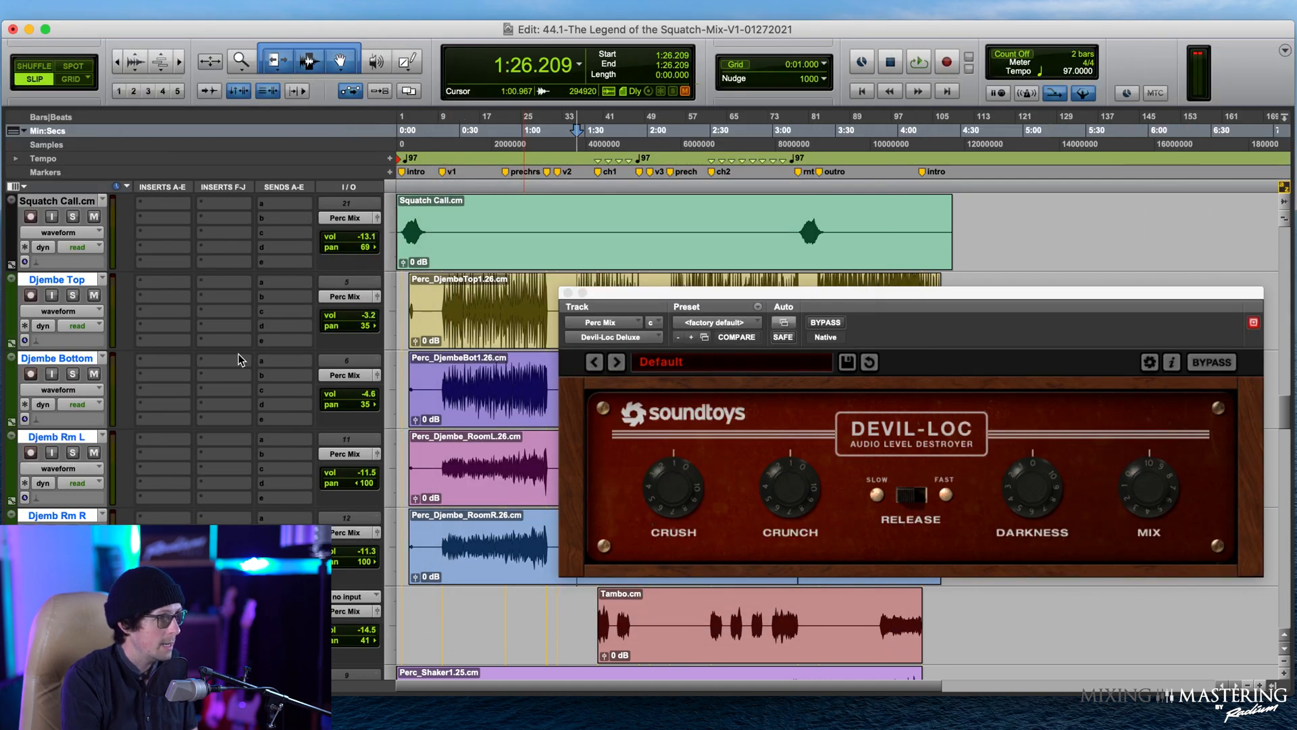
Step: Solo the grouped djembe tracks and play them from about 0:52
key(shift+s)
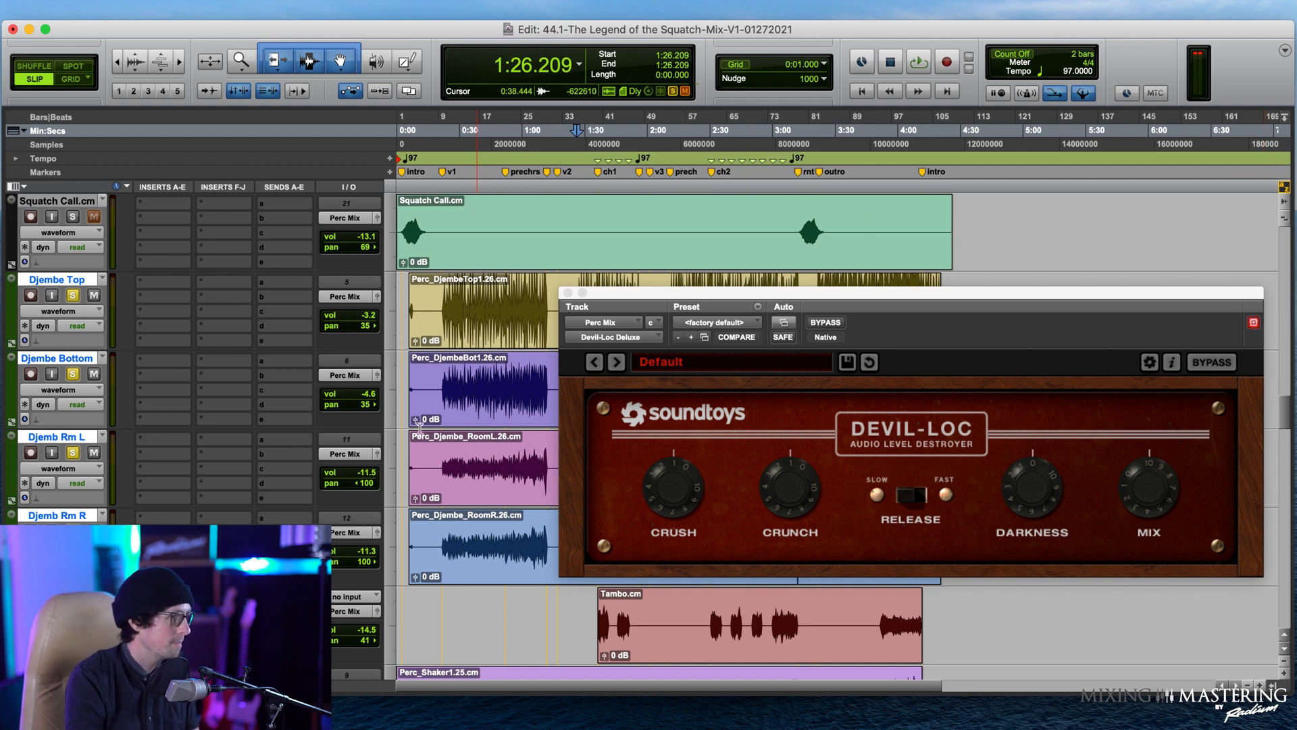
scroll(272, 383, up, 3)
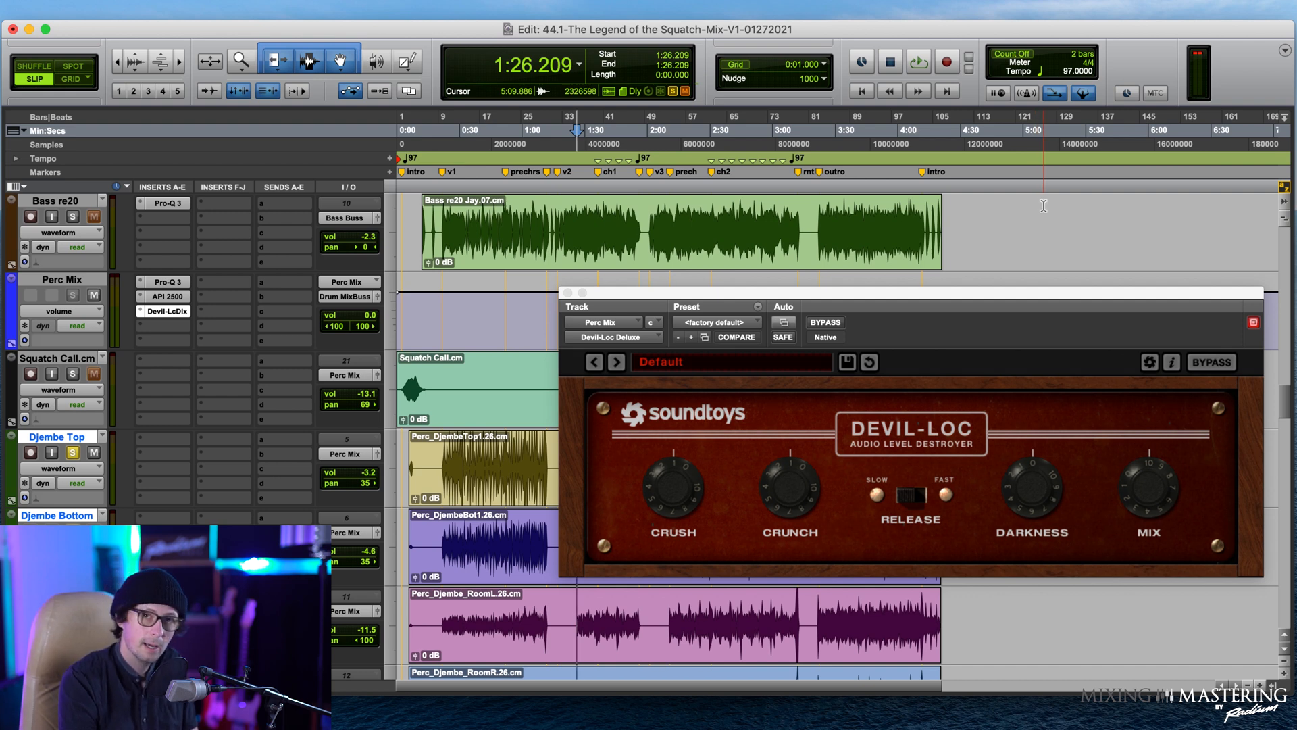
click(506, 469)
key(space)
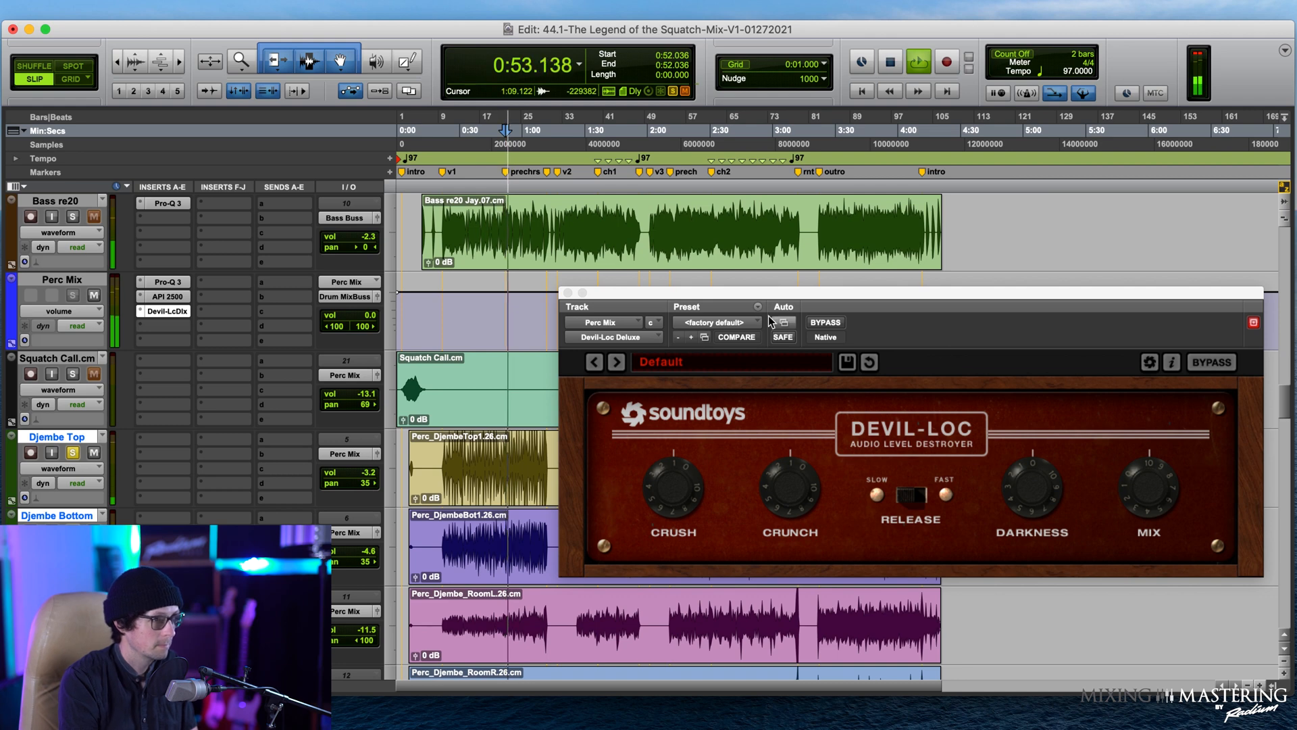
Step: Compare the djembes with Devil-Loc Deluxe bypassed and active
drag(866, 322, 588, 320)
click(548, 322)
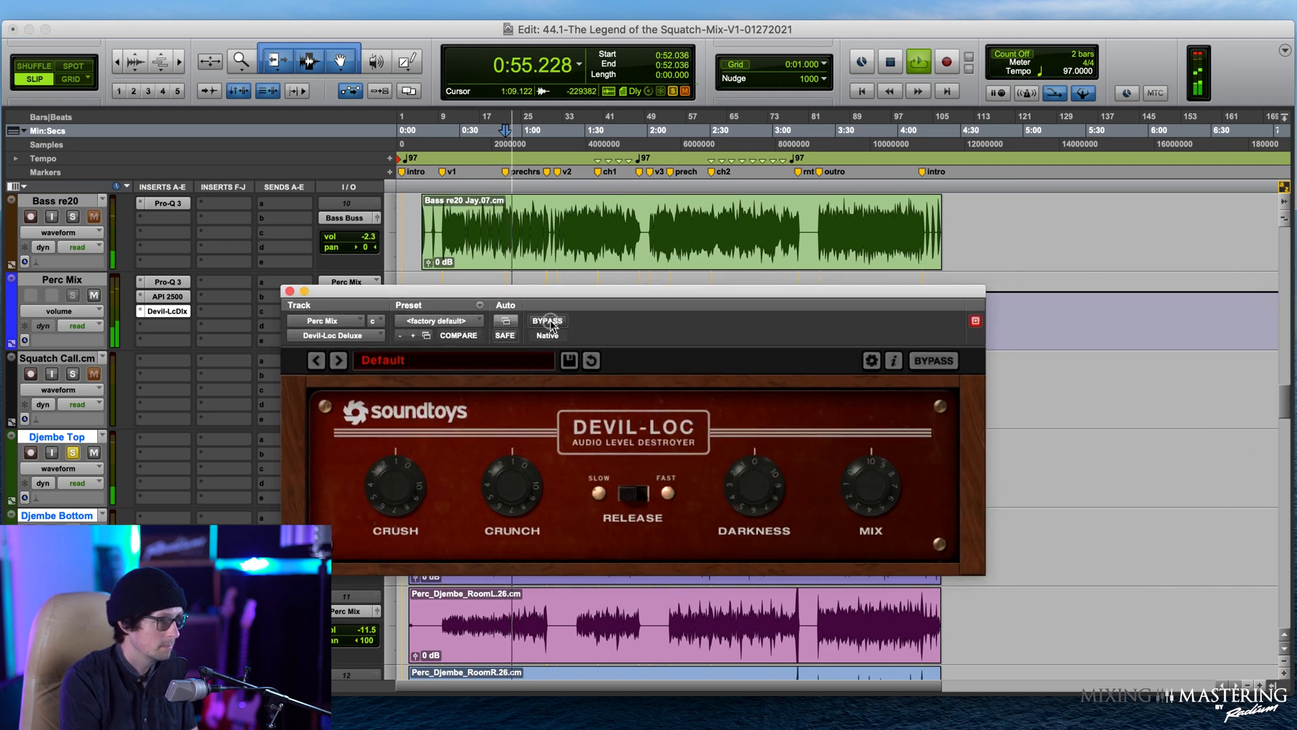
click(549, 323)
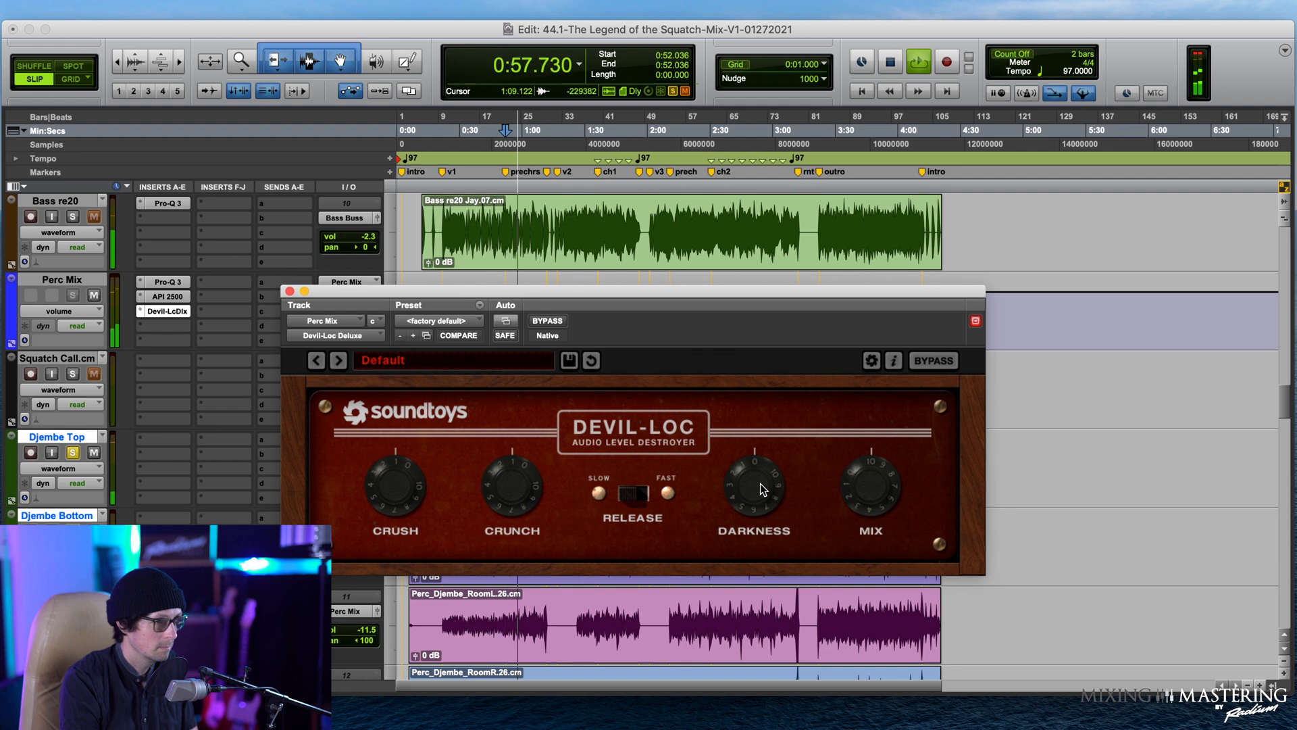
Step: Set Devil-Loc's Darkness to about 1, Mix to about 3 and Crunch to 0, raise Crush, and replay the section
mouse_move(760, 487)
mouse_down()
mouse_move(774, 463)
mouse_move(773, 386)
mouse_move(757, 471)
mouse_up()
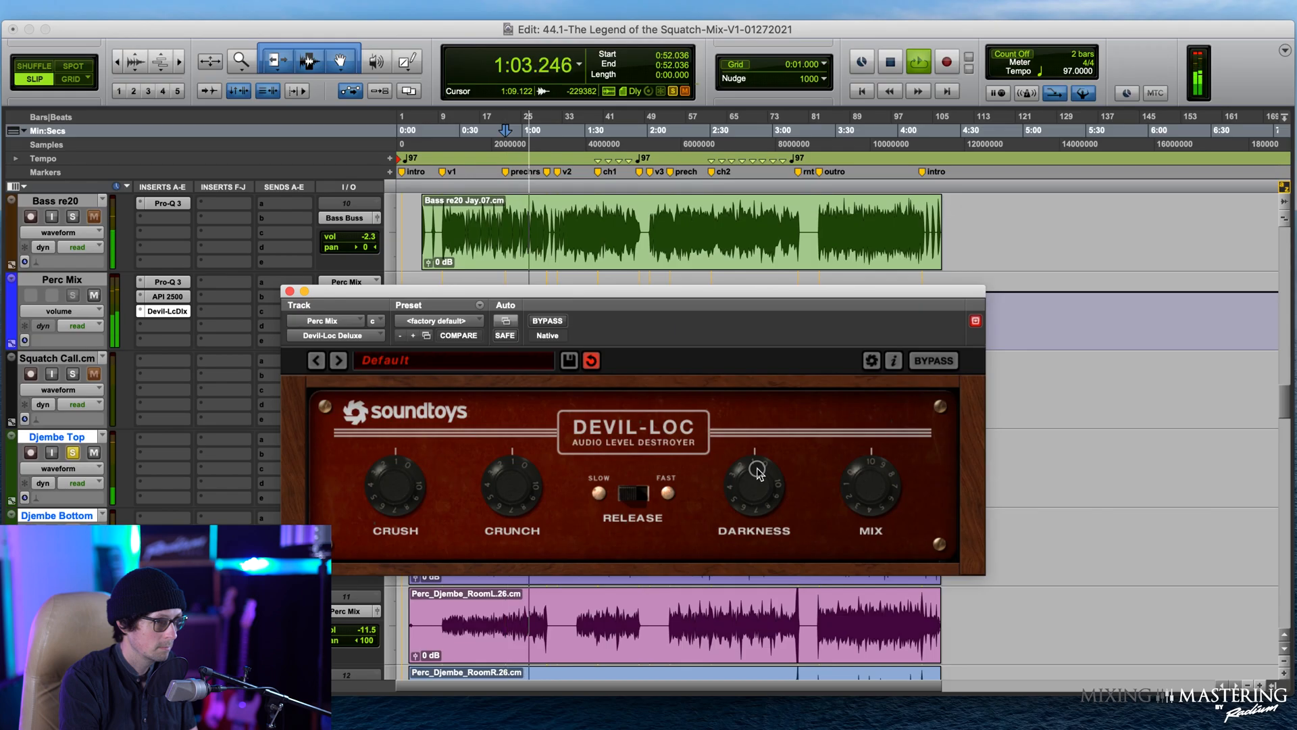
drag(872, 486, 832, 631)
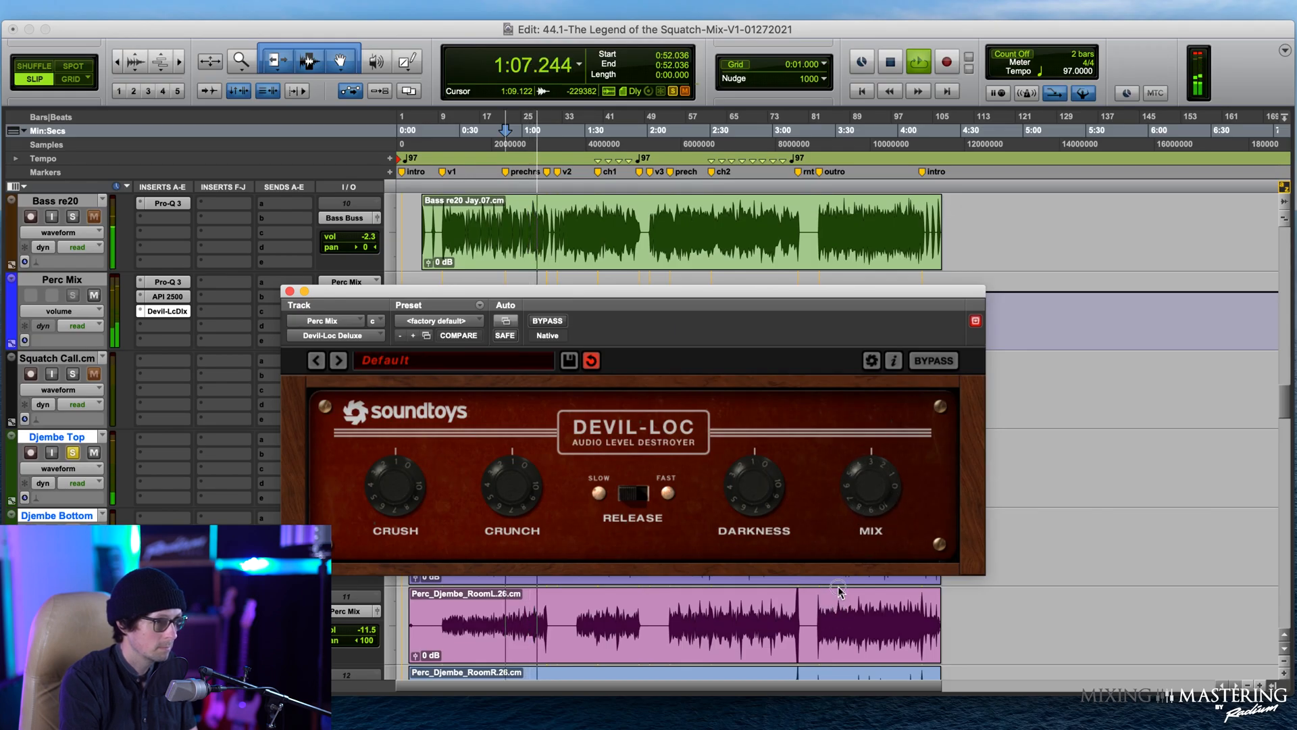
mouse_move(531, 487)
mouse_down()
mouse_move(517, 481)
mouse_move(529, 446)
mouse_move(524, 477)
mouse_up()
drag(413, 496, 414, 435)
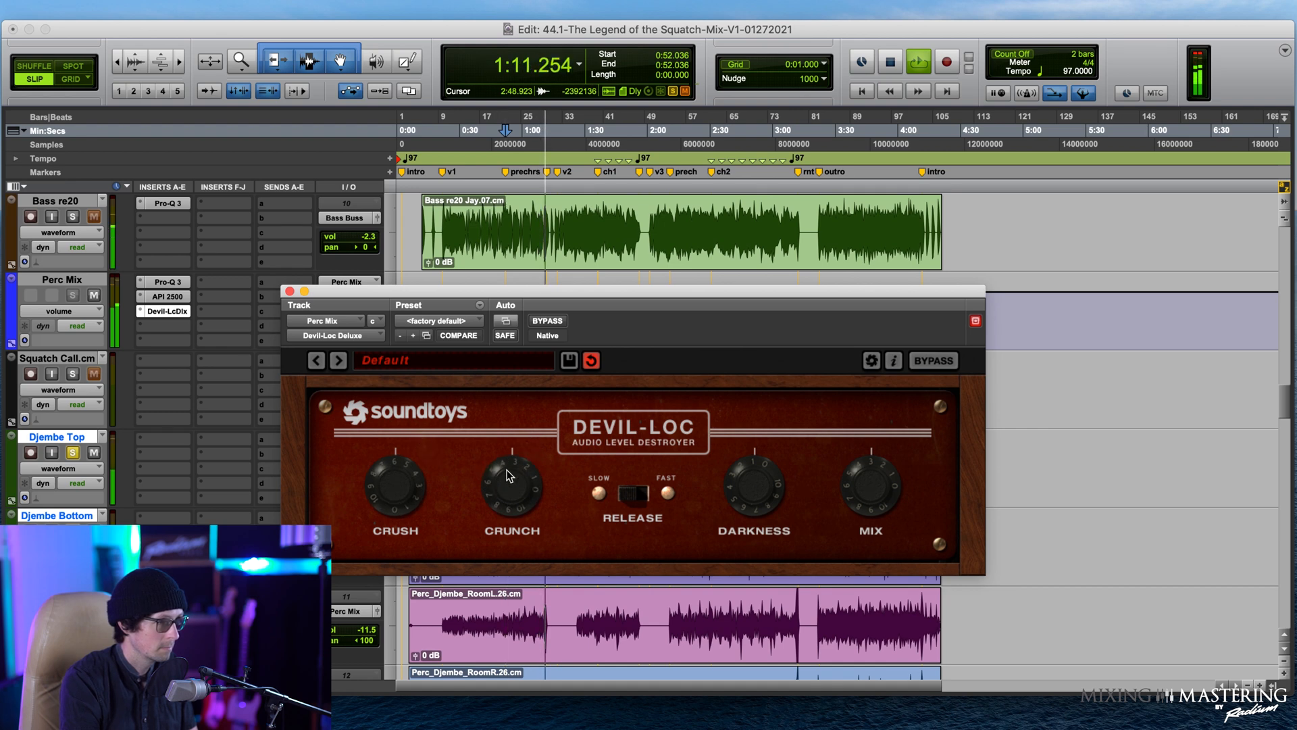
key(space)
key(space)
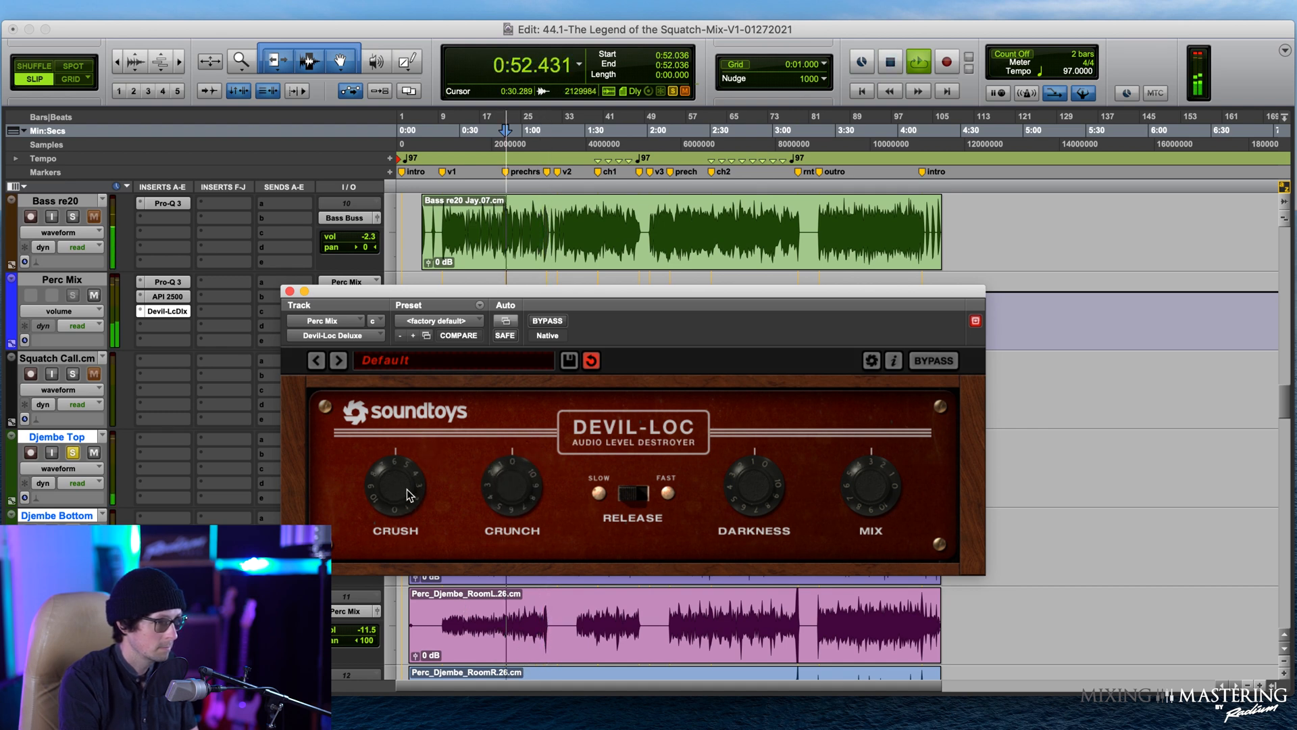
Step: Readjust Devil-Loc's Crush, Darkness and Mix on the Perc Mix bus while playing the soloed djembes
mouse_move(417, 479)
mouse_down()
mouse_move(421, 464)
mouse_move(414, 473)
mouse_up()
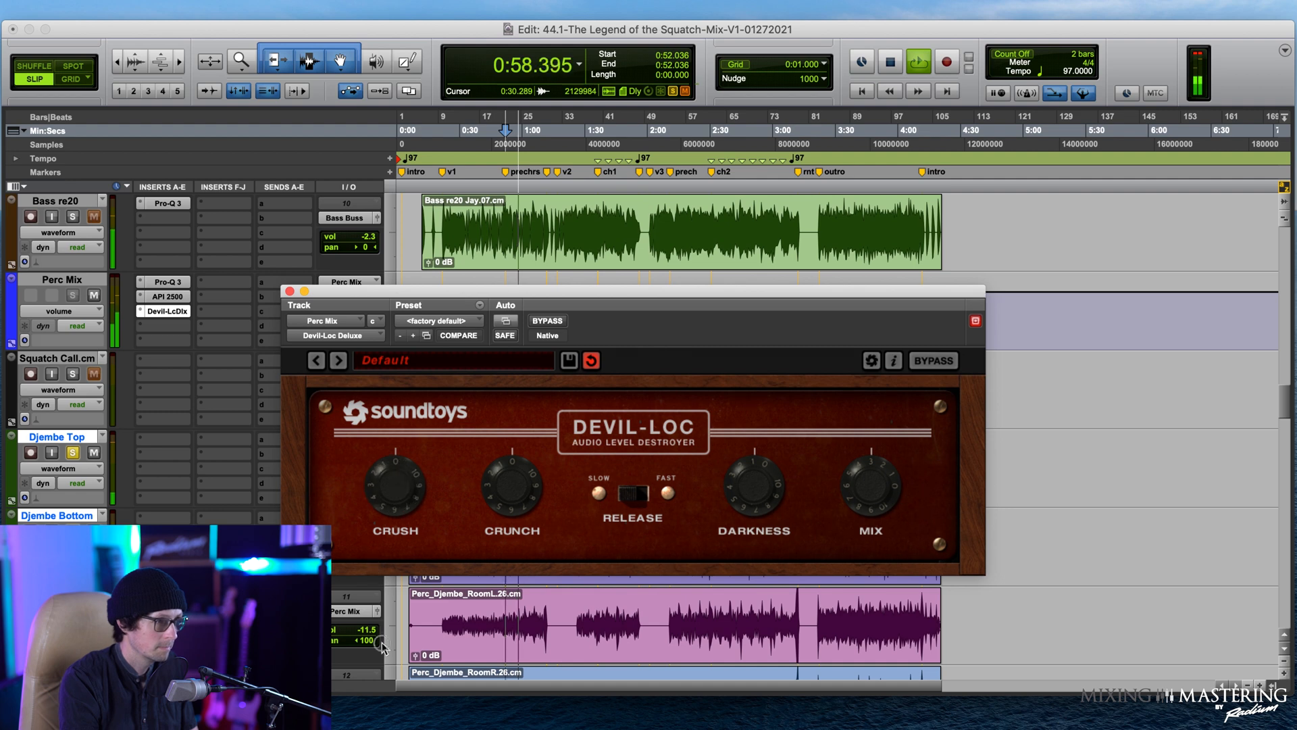
drag(377, 494, 369, 540)
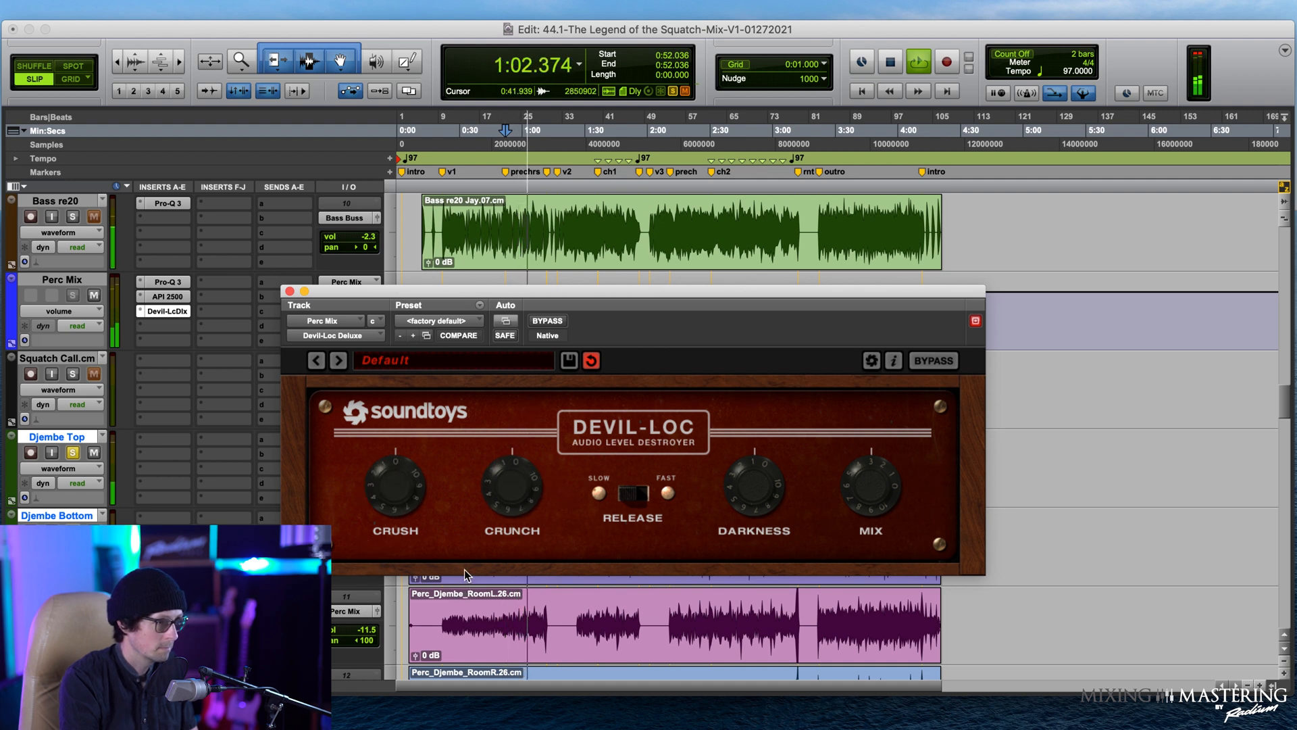
drag(402, 471, 415, 451)
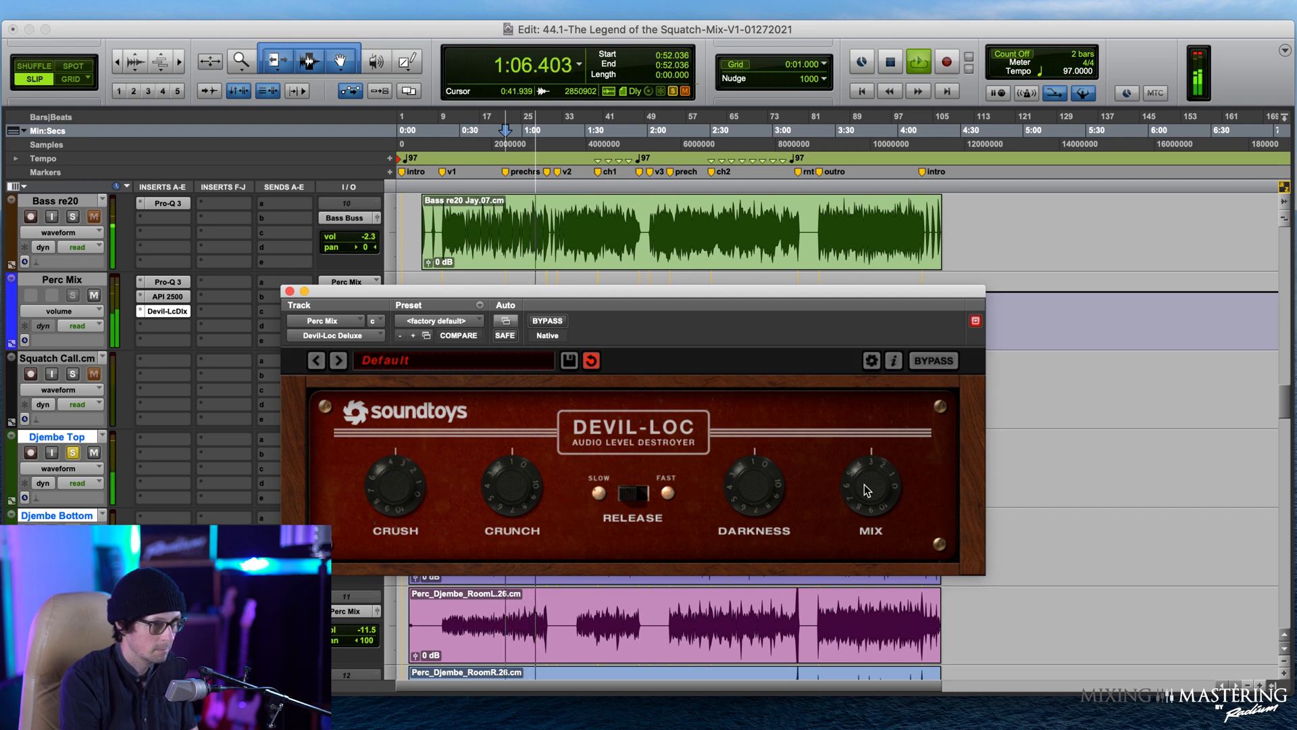
drag(760, 488, 754, 504)
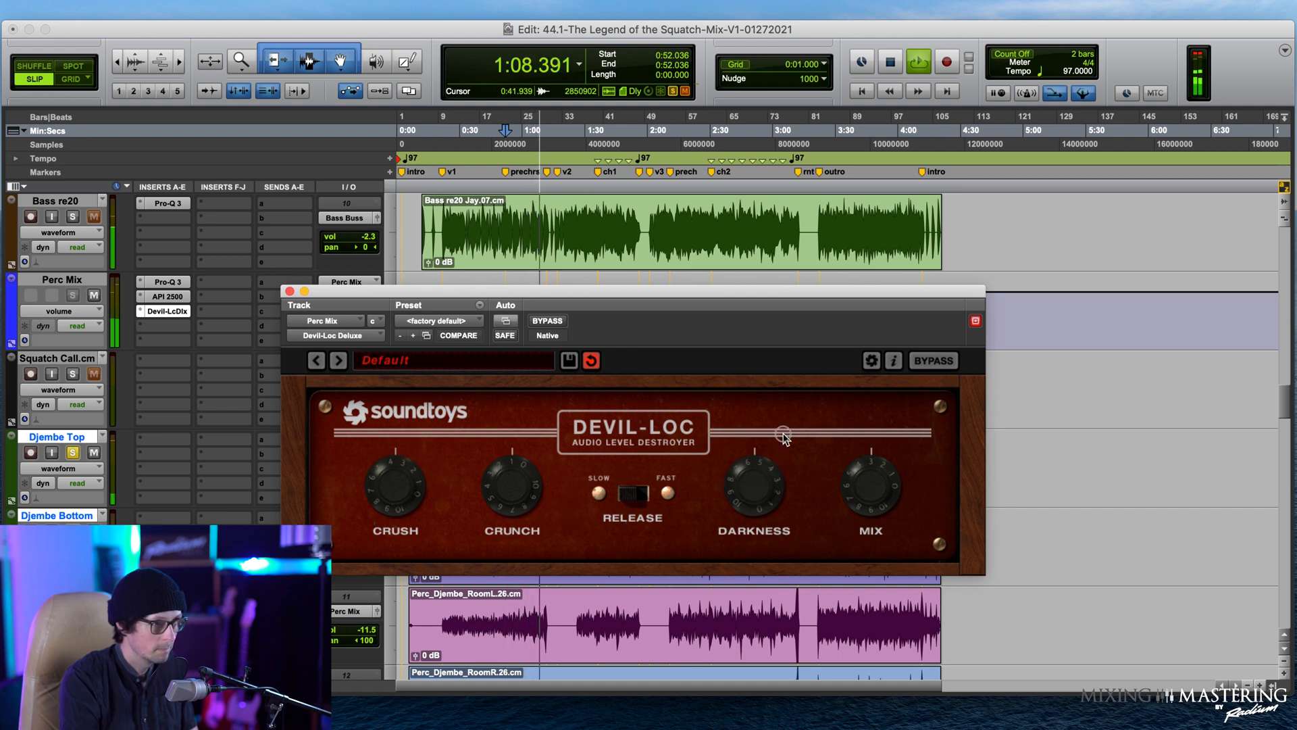
drag(794, 406, 767, 473)
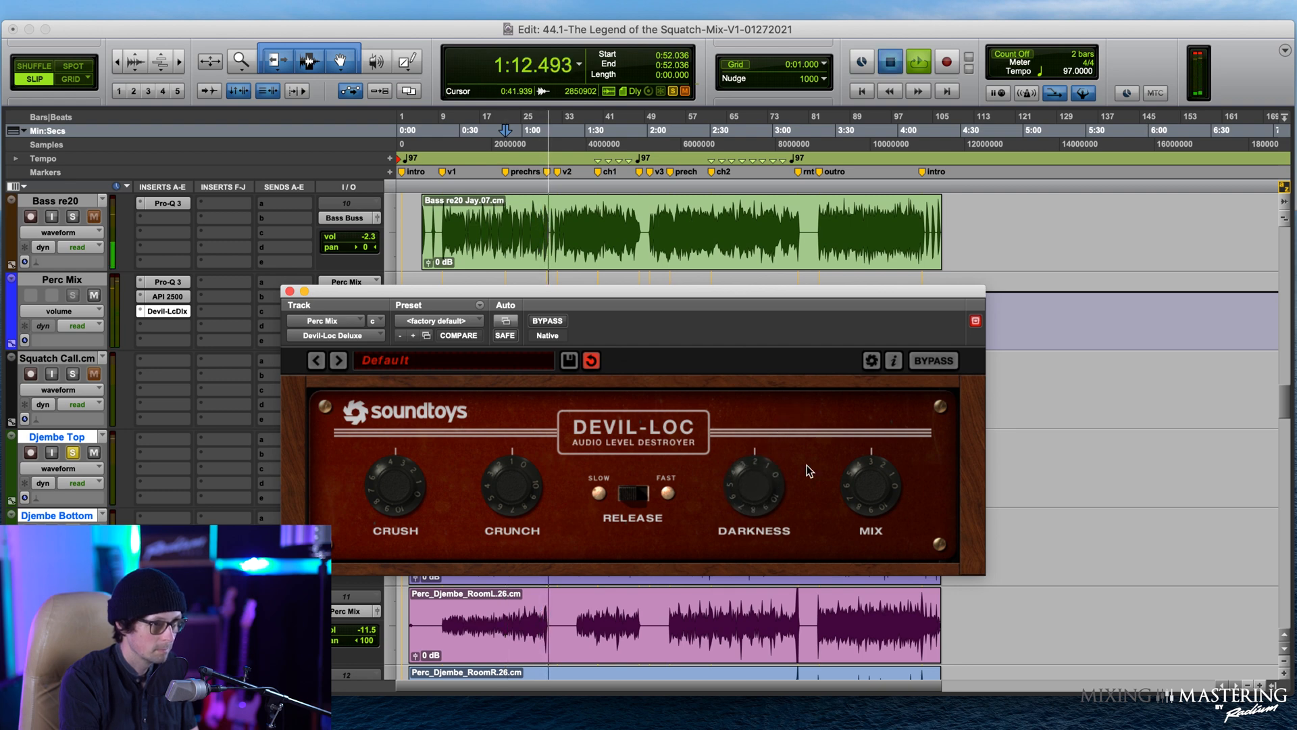
drag(861, 472, 842, 511)
drag(871, 479, 872, 457)
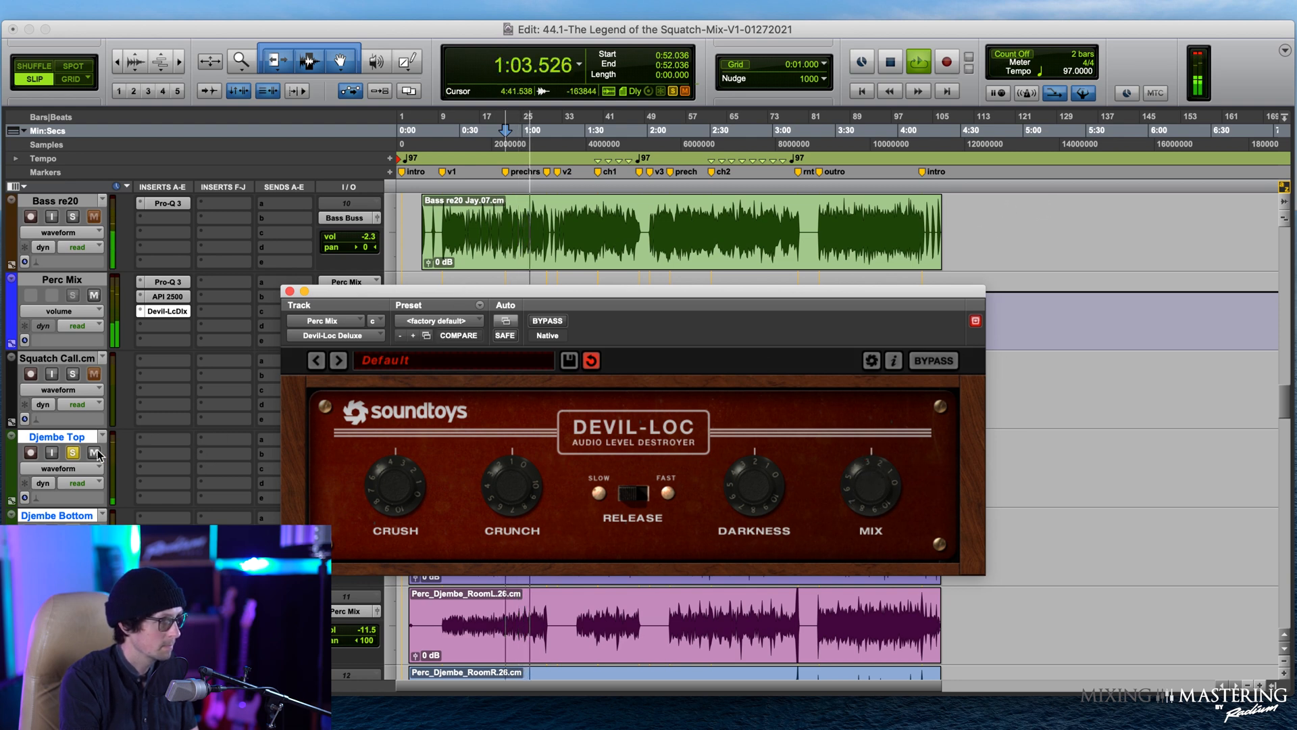
Step: Unsolo the djembes, fine-tune Devil-Loc's Mix and Darkness against playback from about 1:48, and close the plug-in
click(72, 453)
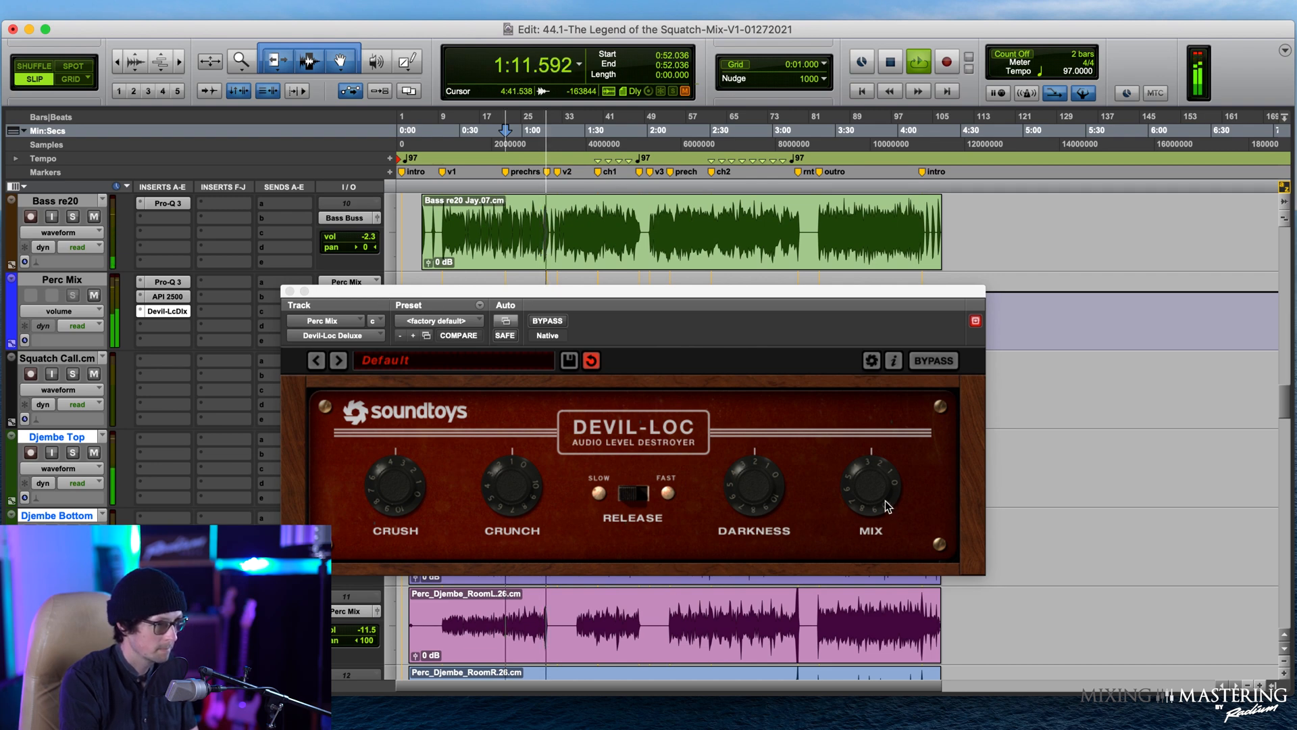
click(622, 612)
click(870, 483)
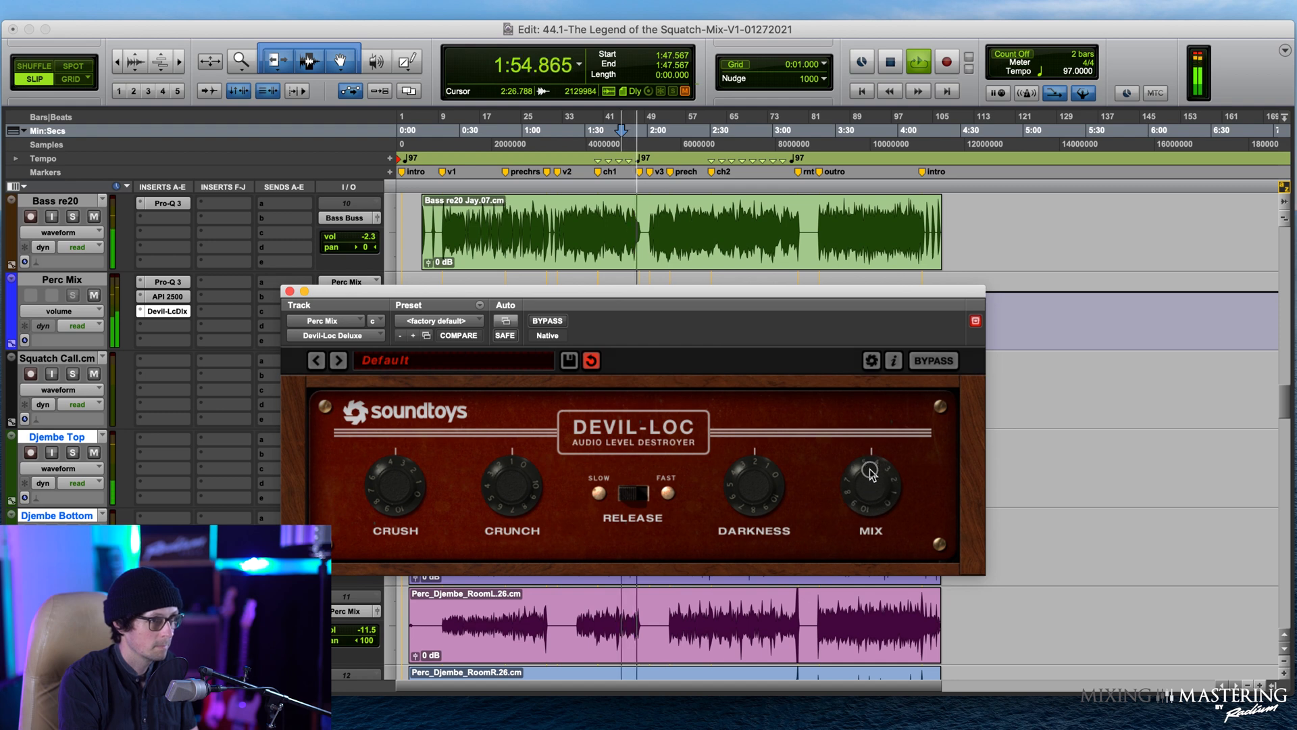
drag(870, 470, 861, 492)
key(space)
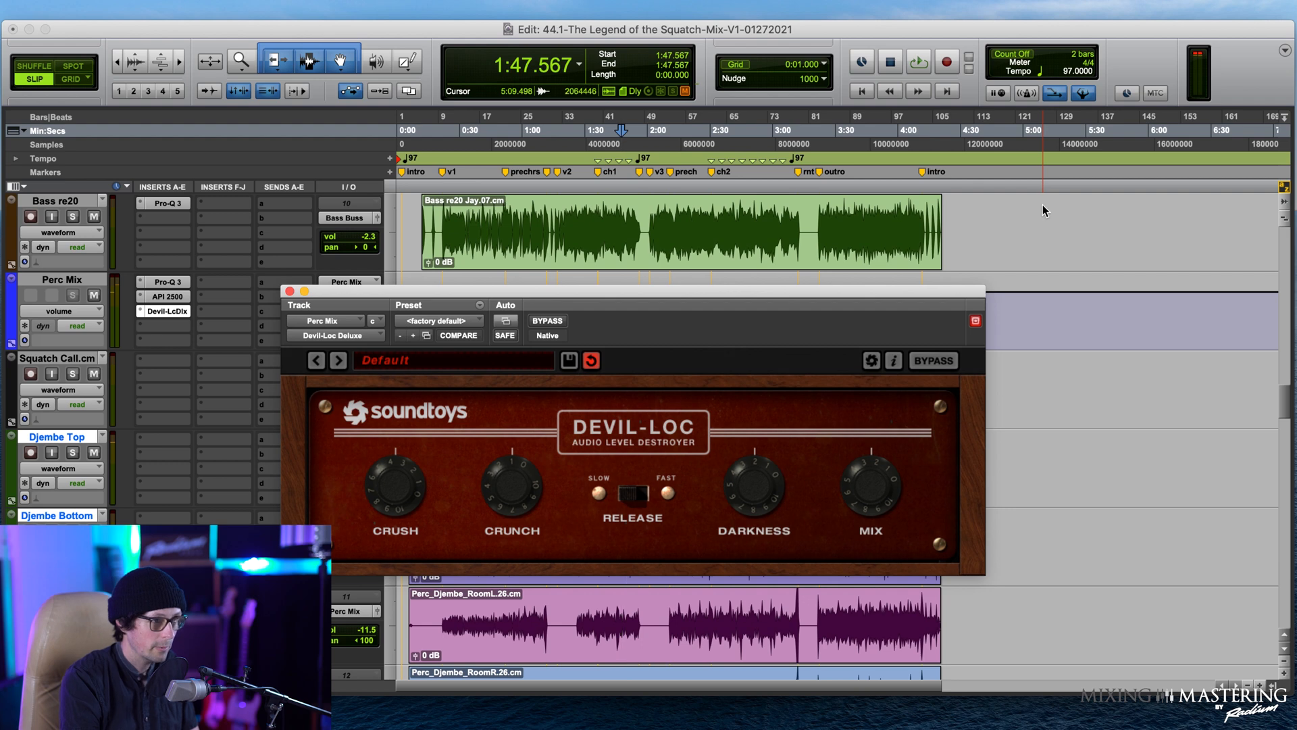
drag(752, 475, 754, 481)
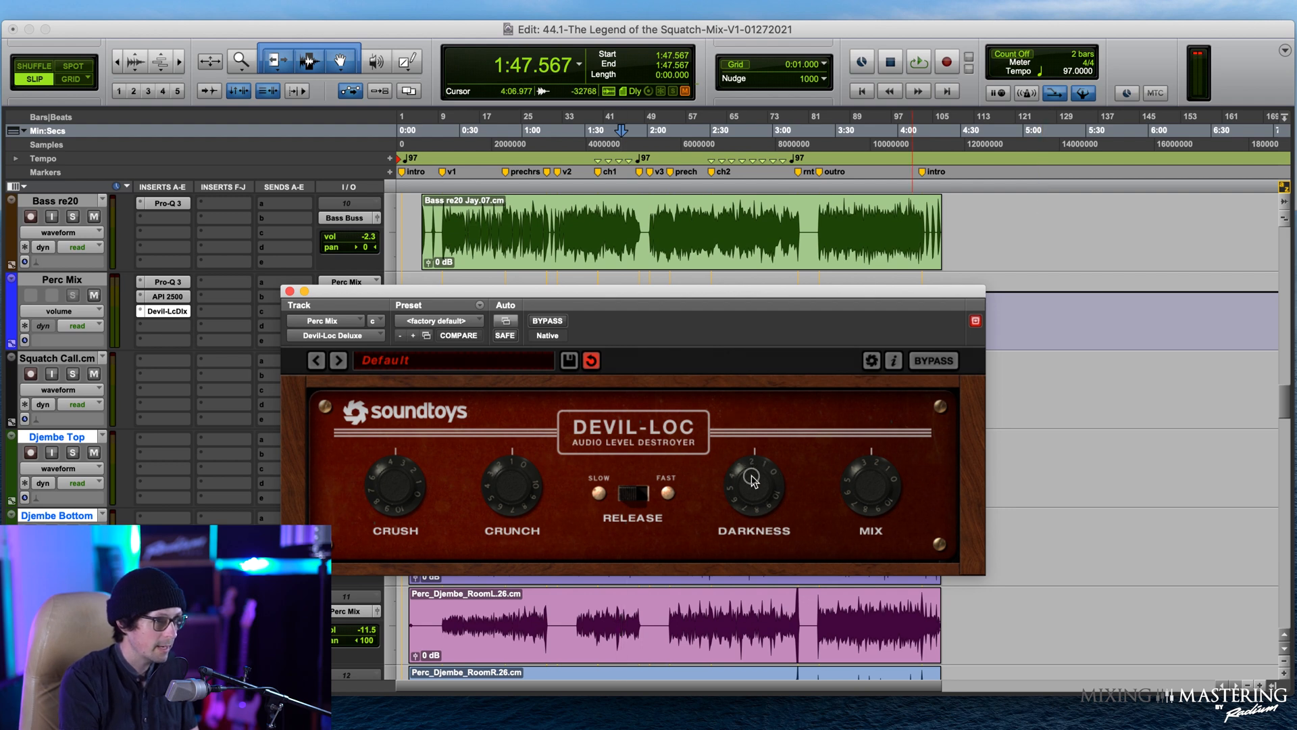
click(291, 291)
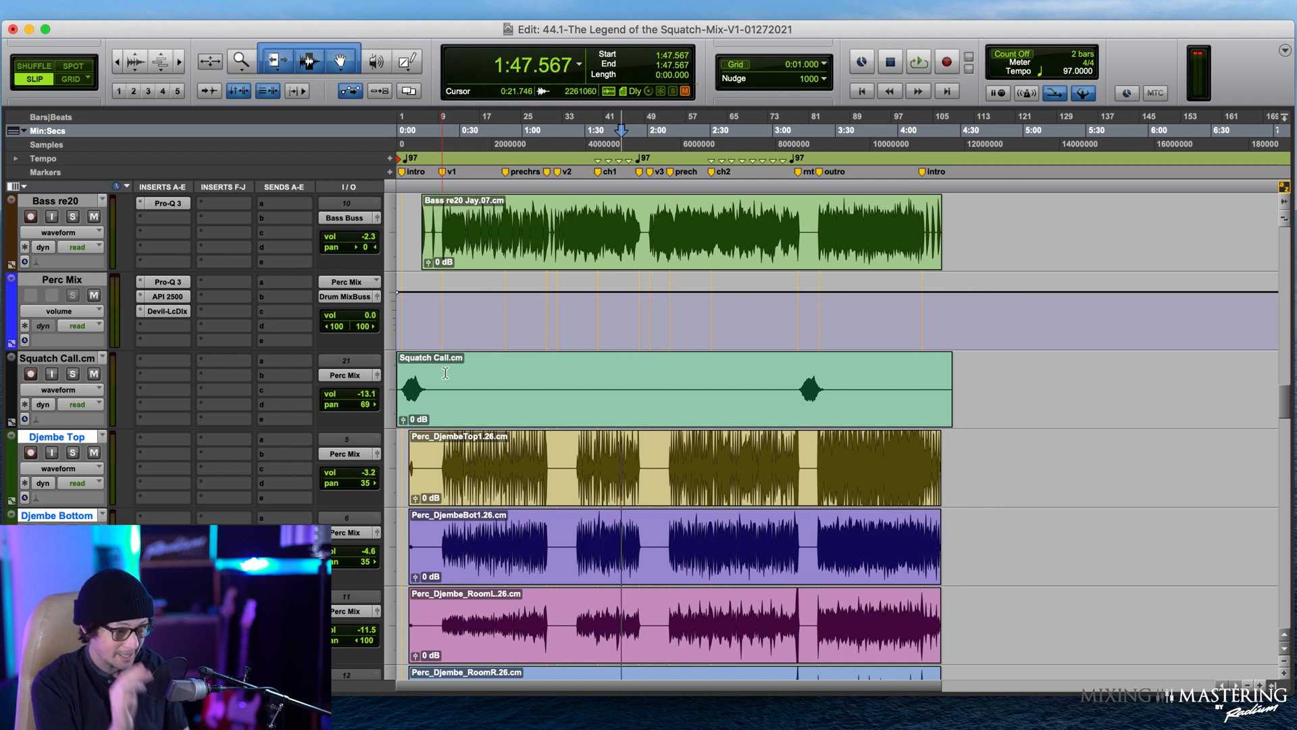
Step: Clear the track selection and disable the Djembe group so its tracks can be edited individually
click(687, 464)
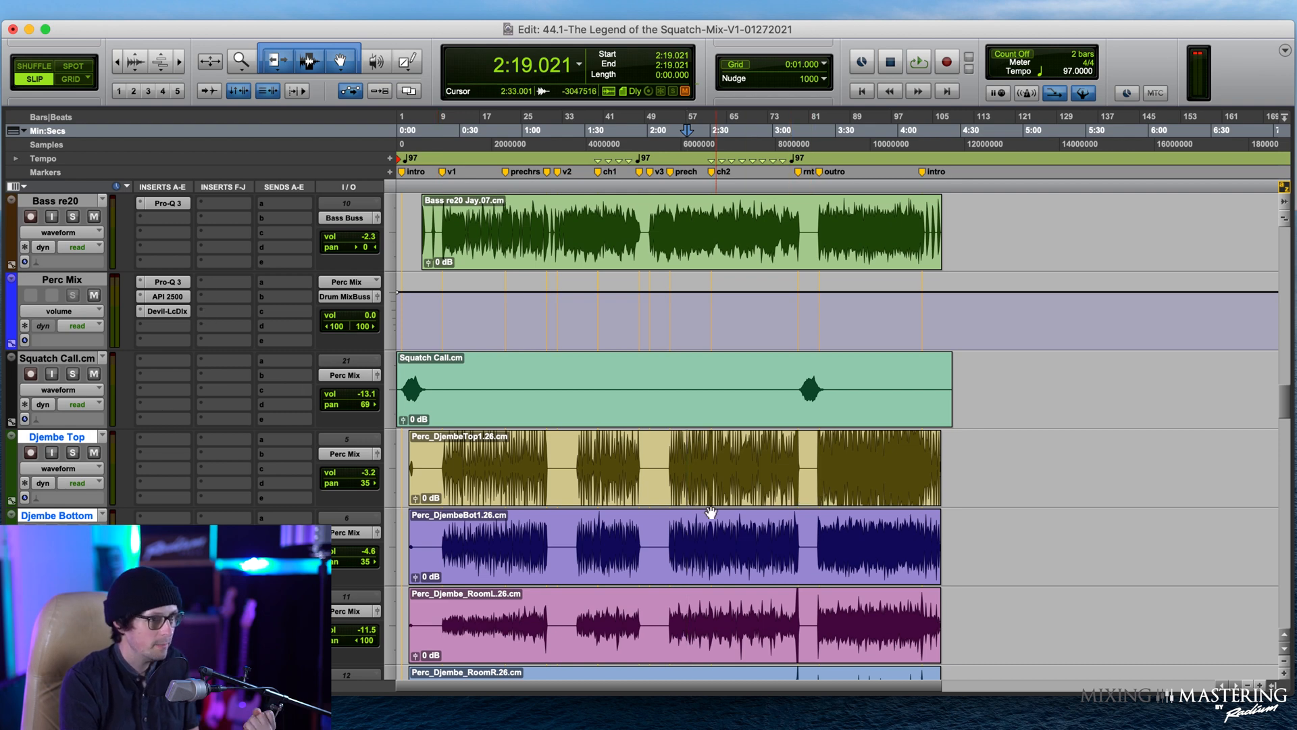
scroll(710, 512, down, 2)
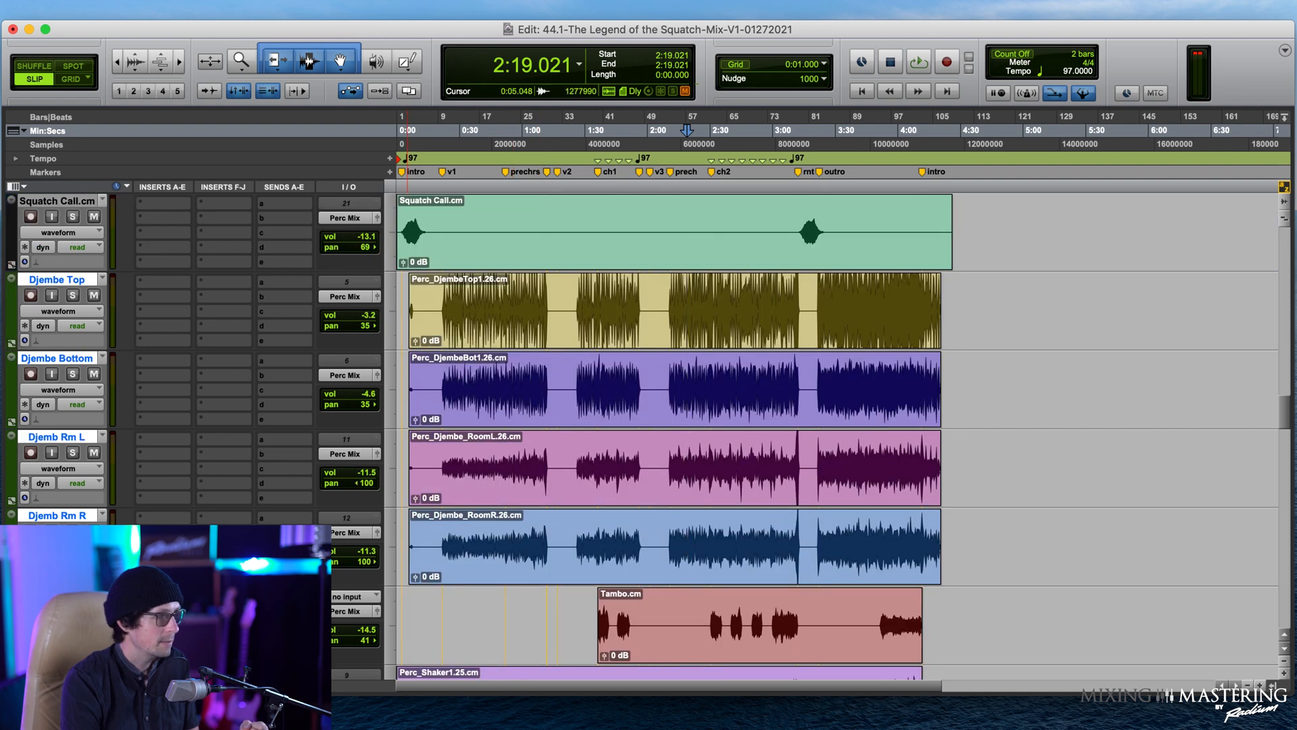
alt+click(61, 437)
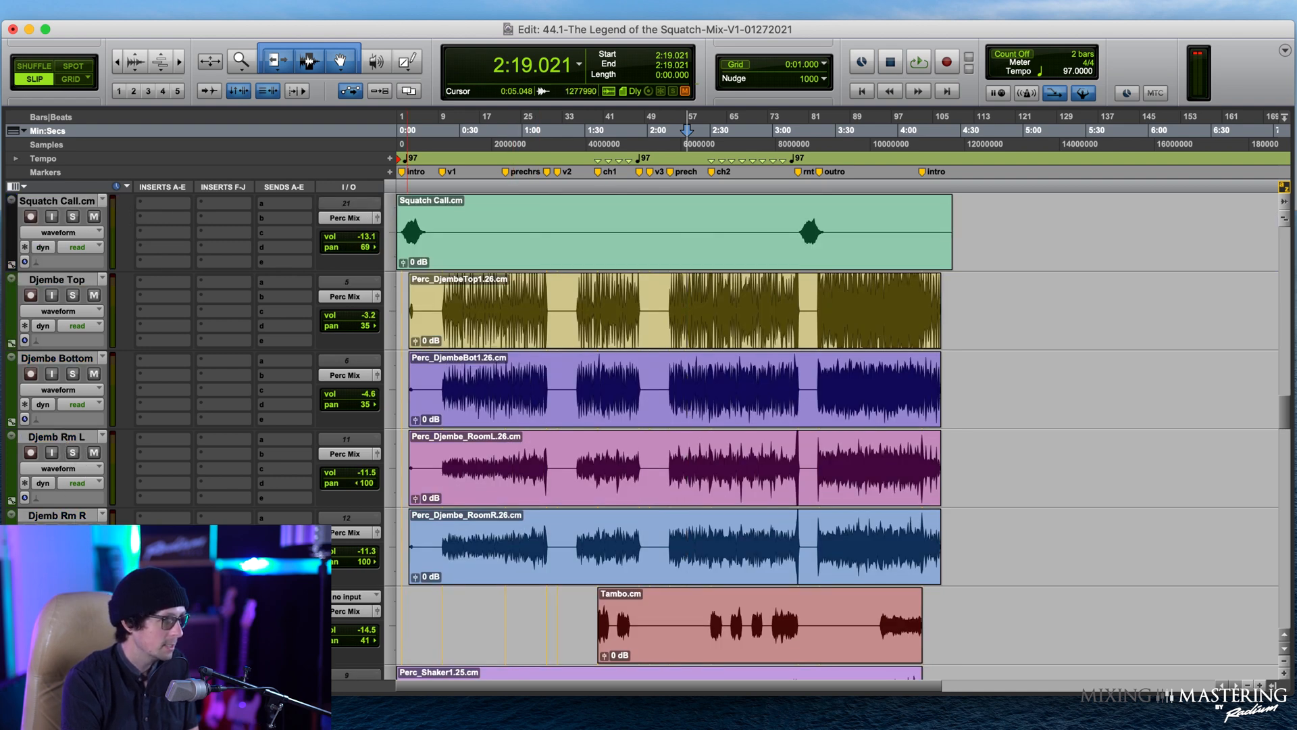
click(10, 686)
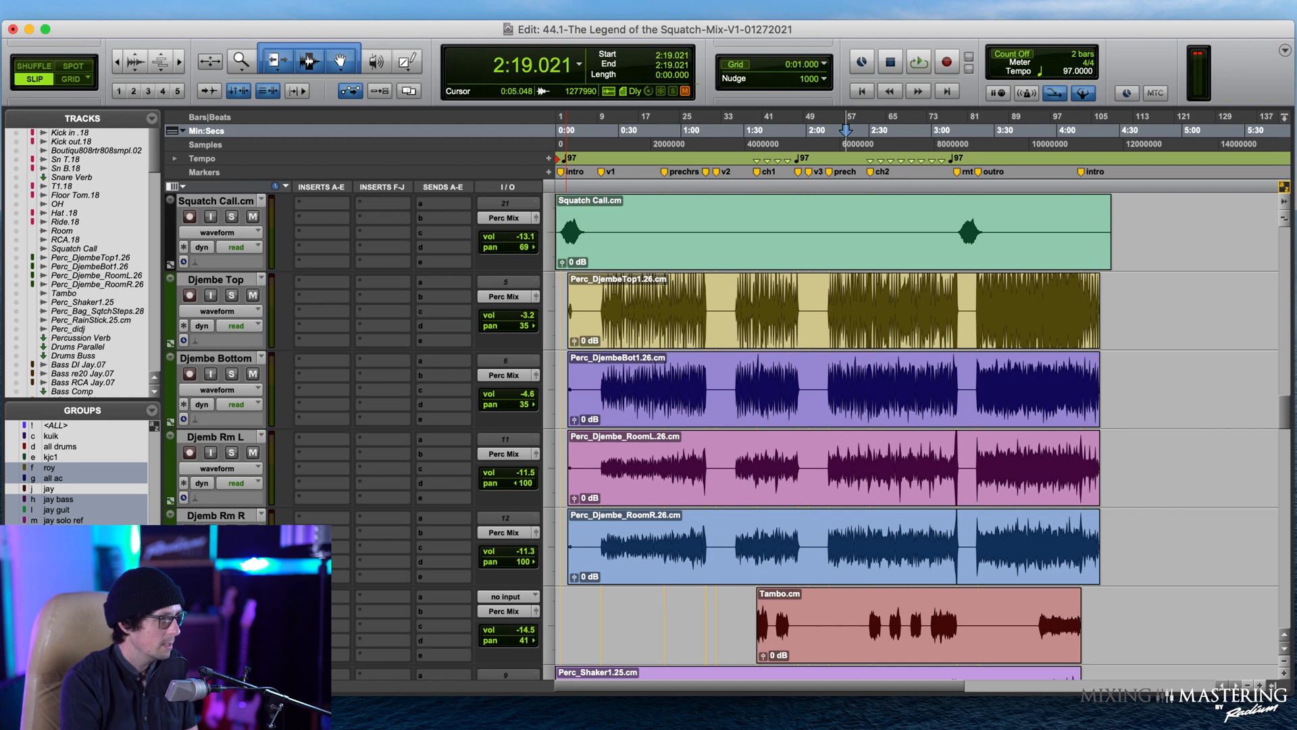
click(61, 573)
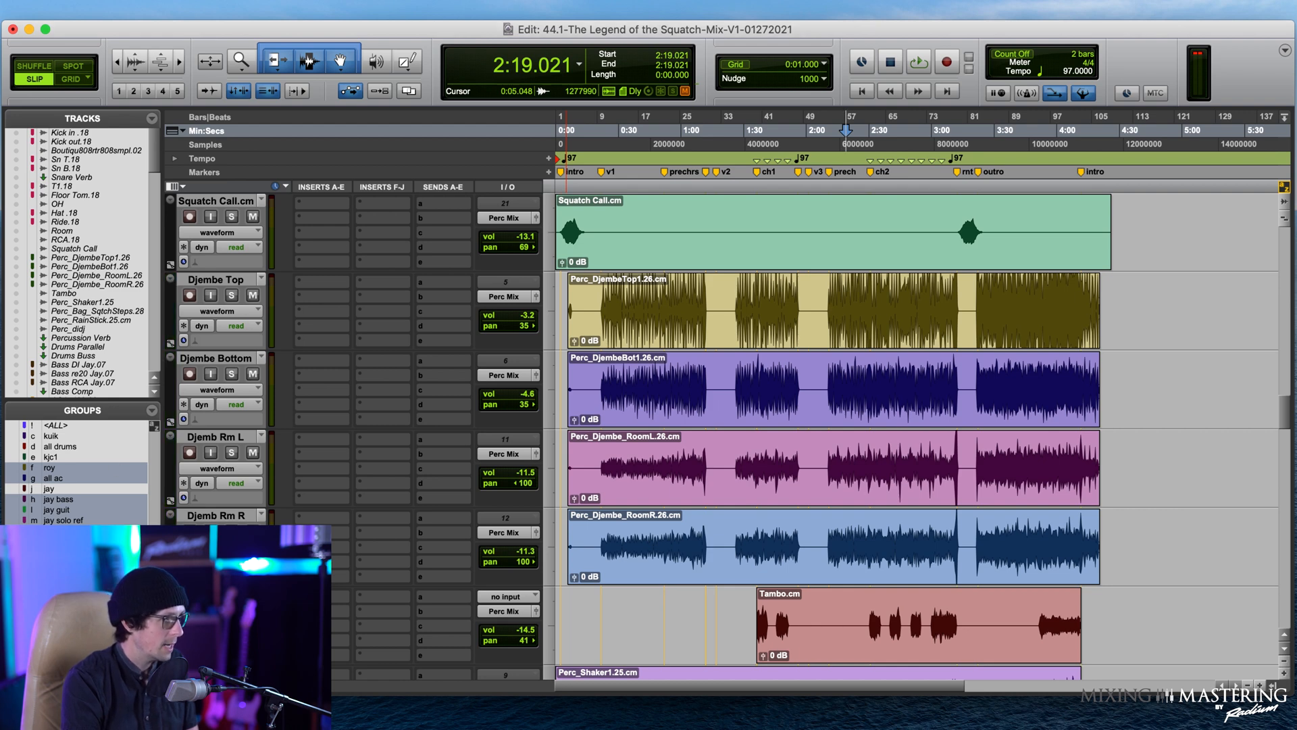
click(169, 686)
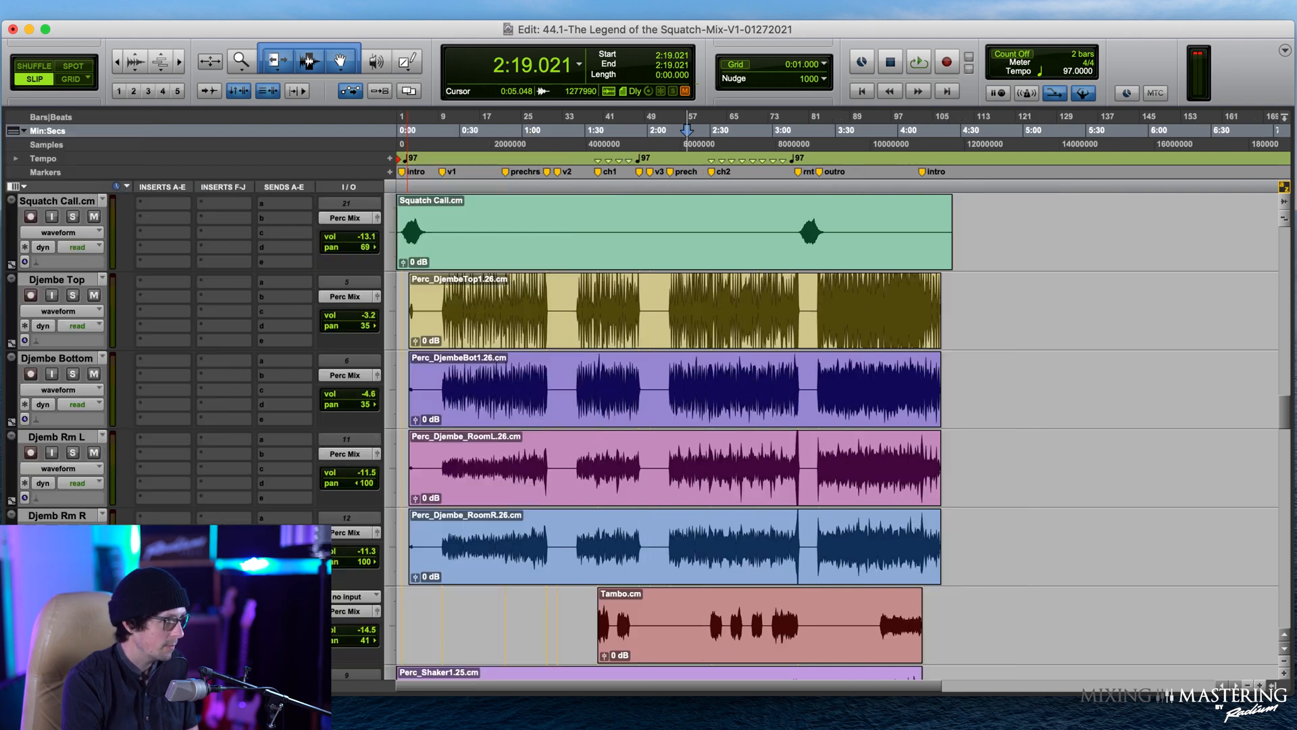
Step: Select the Djemb Rm R and Djemb Rm L tracks and mute Djemb Rm L
click(72, 517)
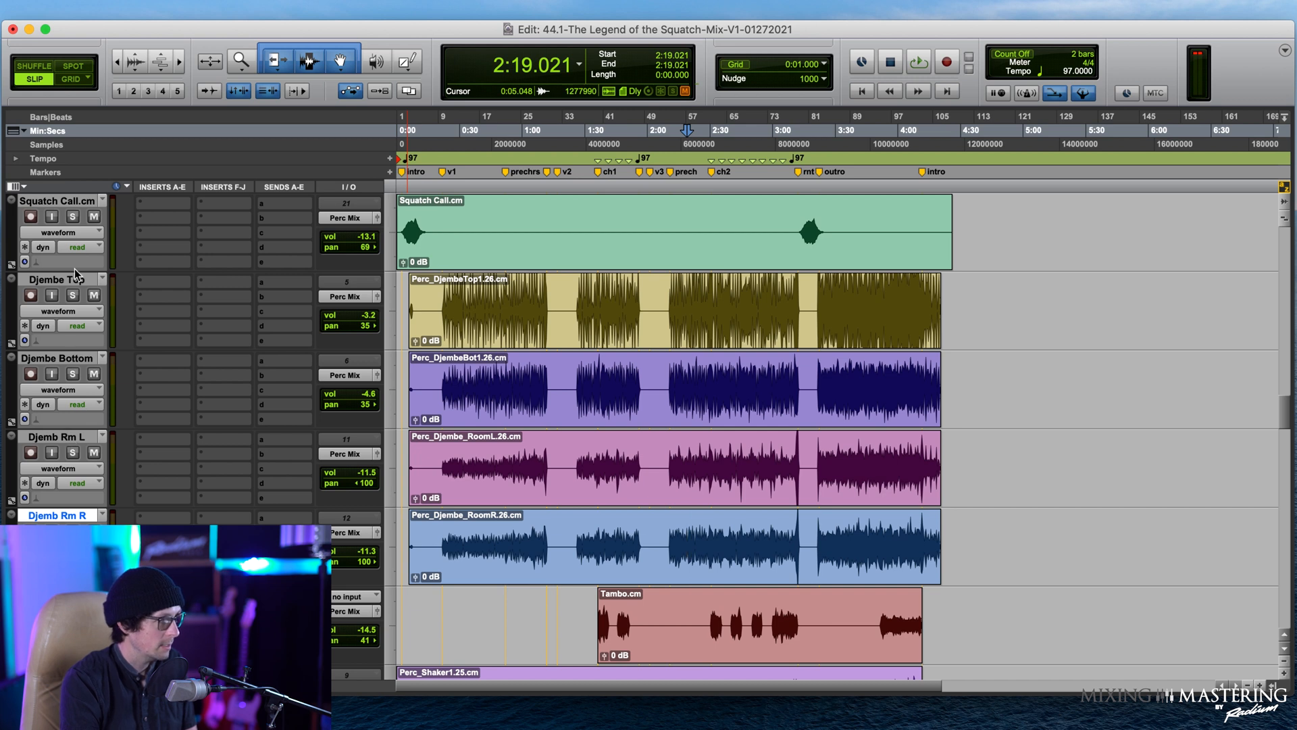
shift+click(77, 440)
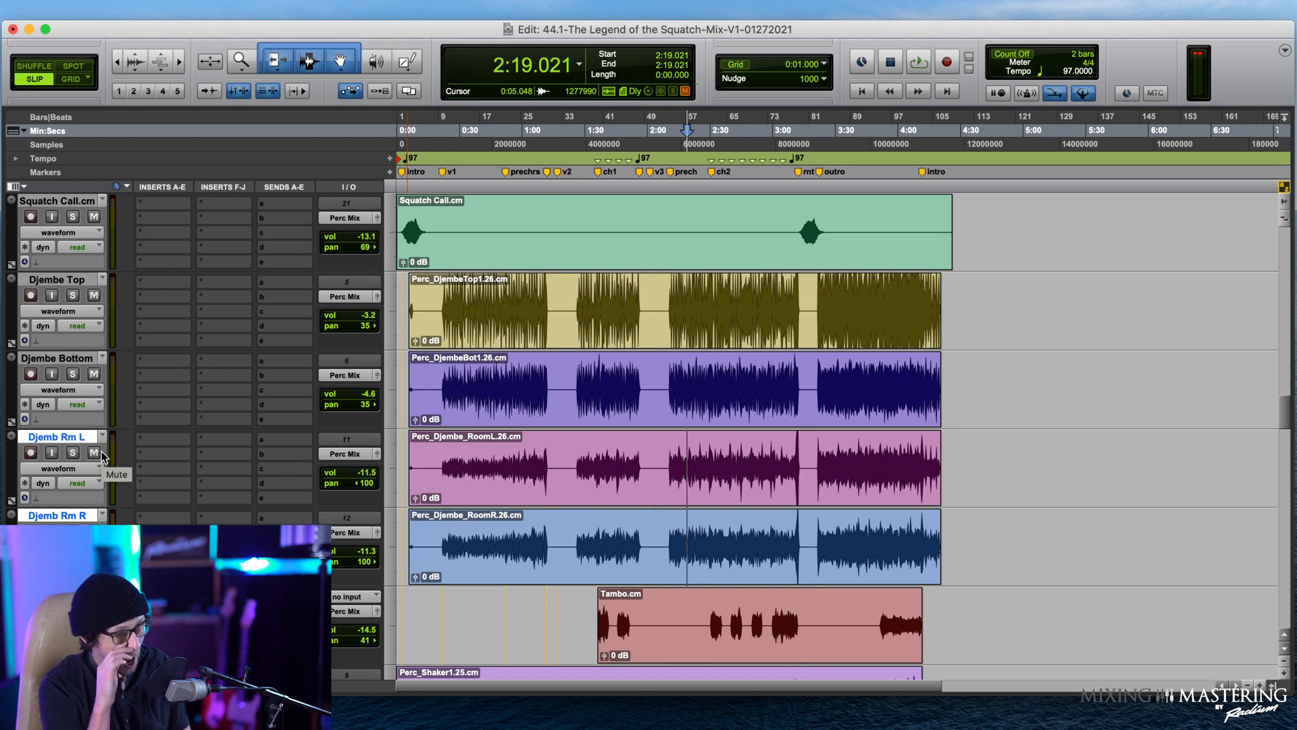
click(94, 453)
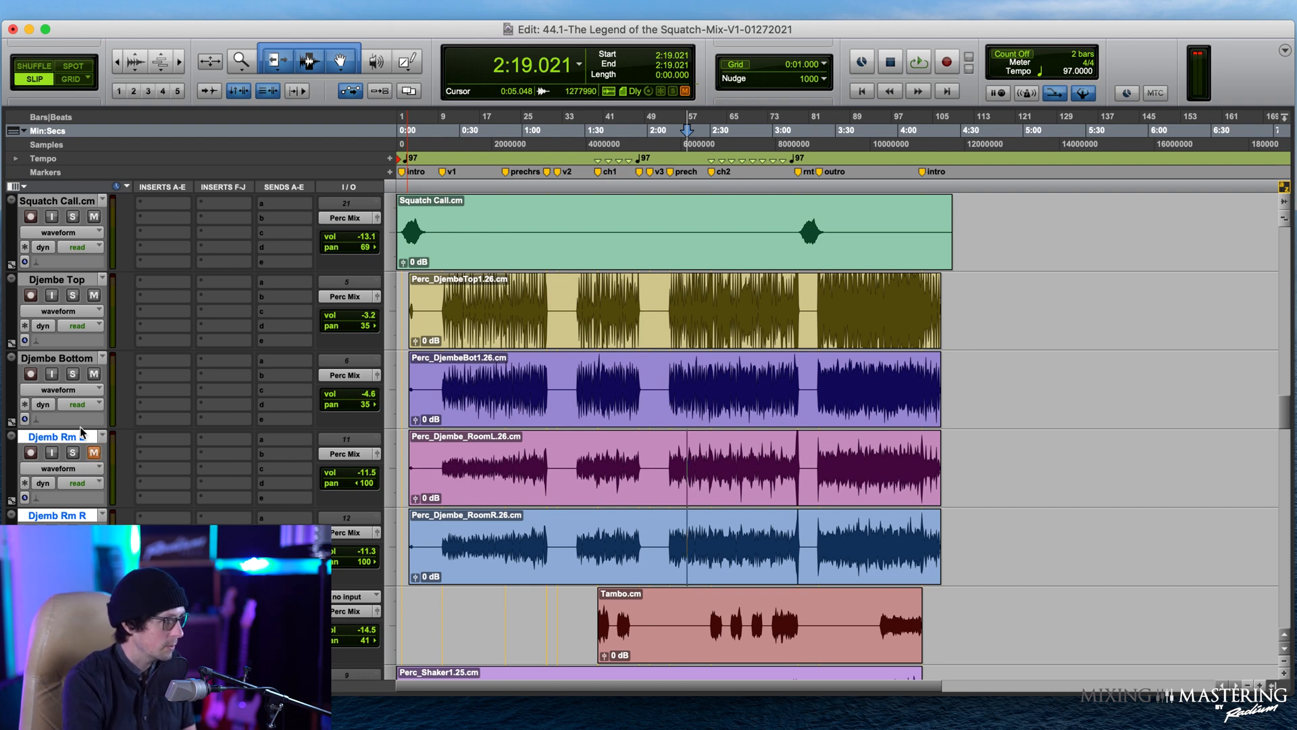
Step: Route the Djembe Top and Djembe Bottom outputs to a new stereo aux input track named Djembe
click(81, 358)
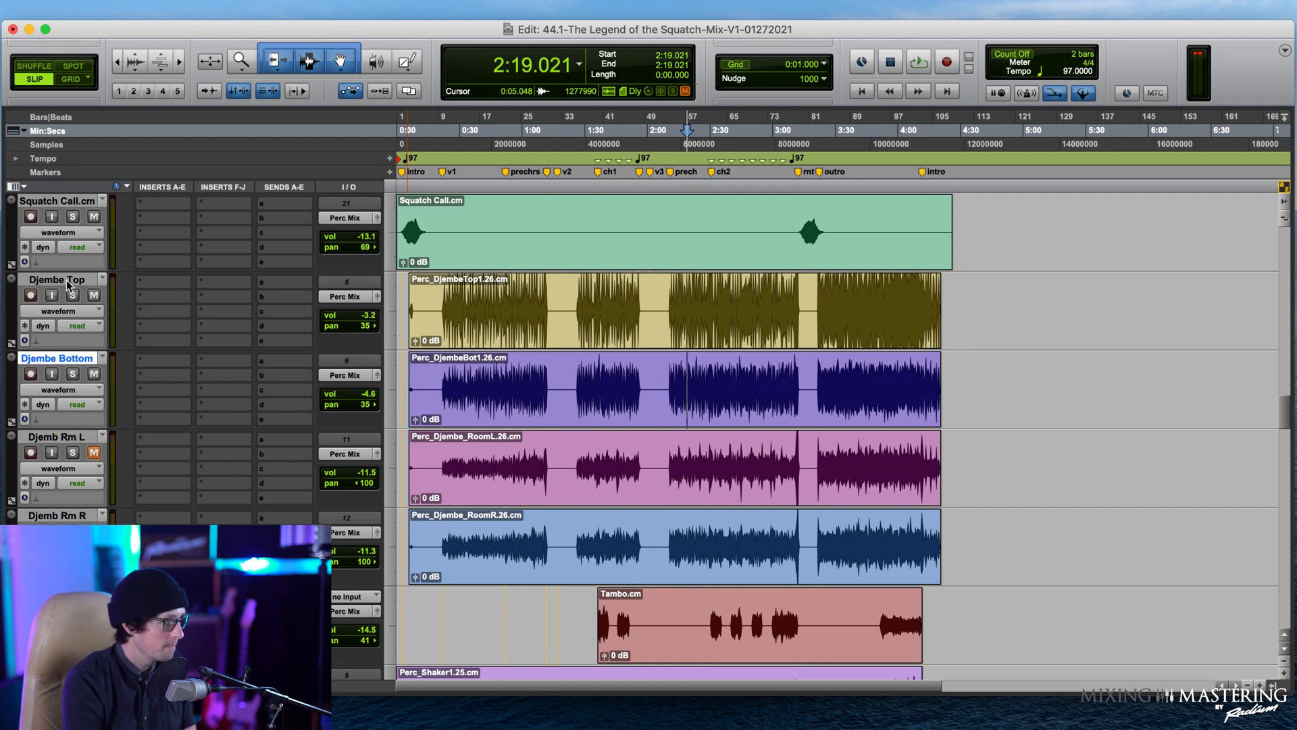
shift+click(70, 281)
scroll(260, 363, up, 3)
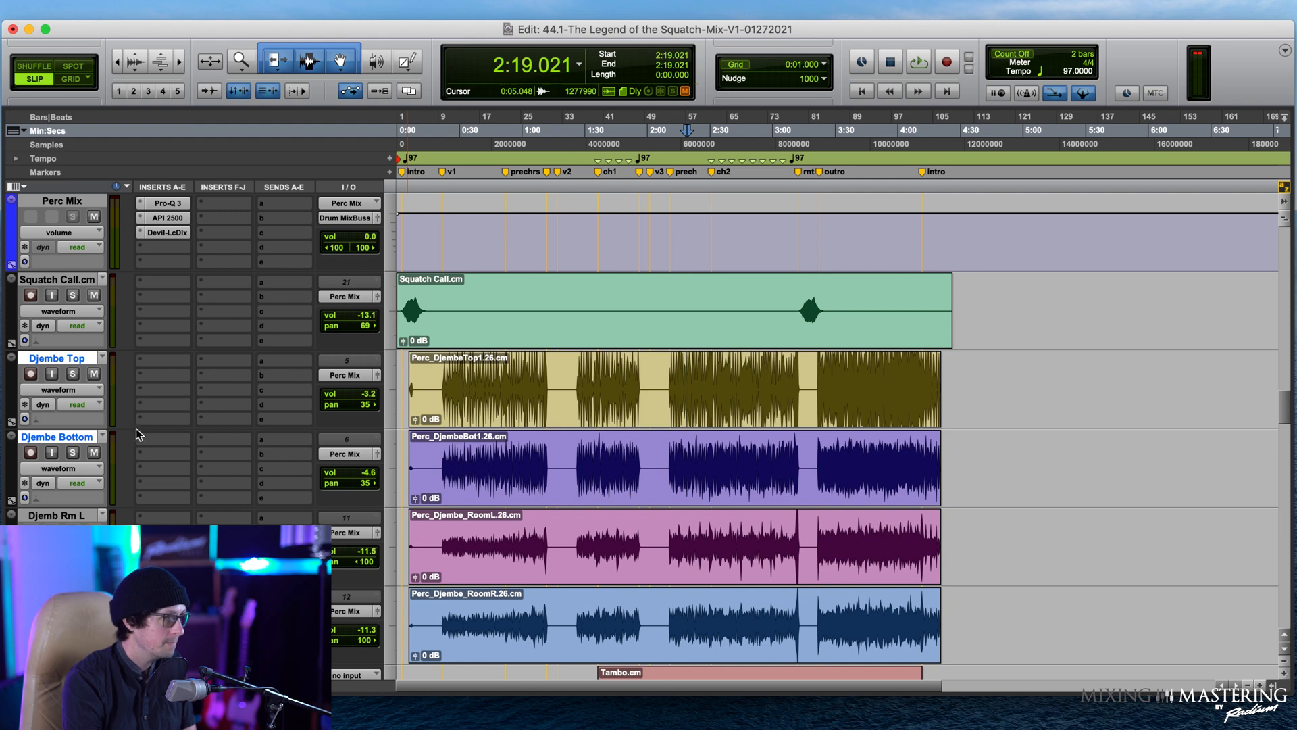
scroll(200, 412, up, 3)
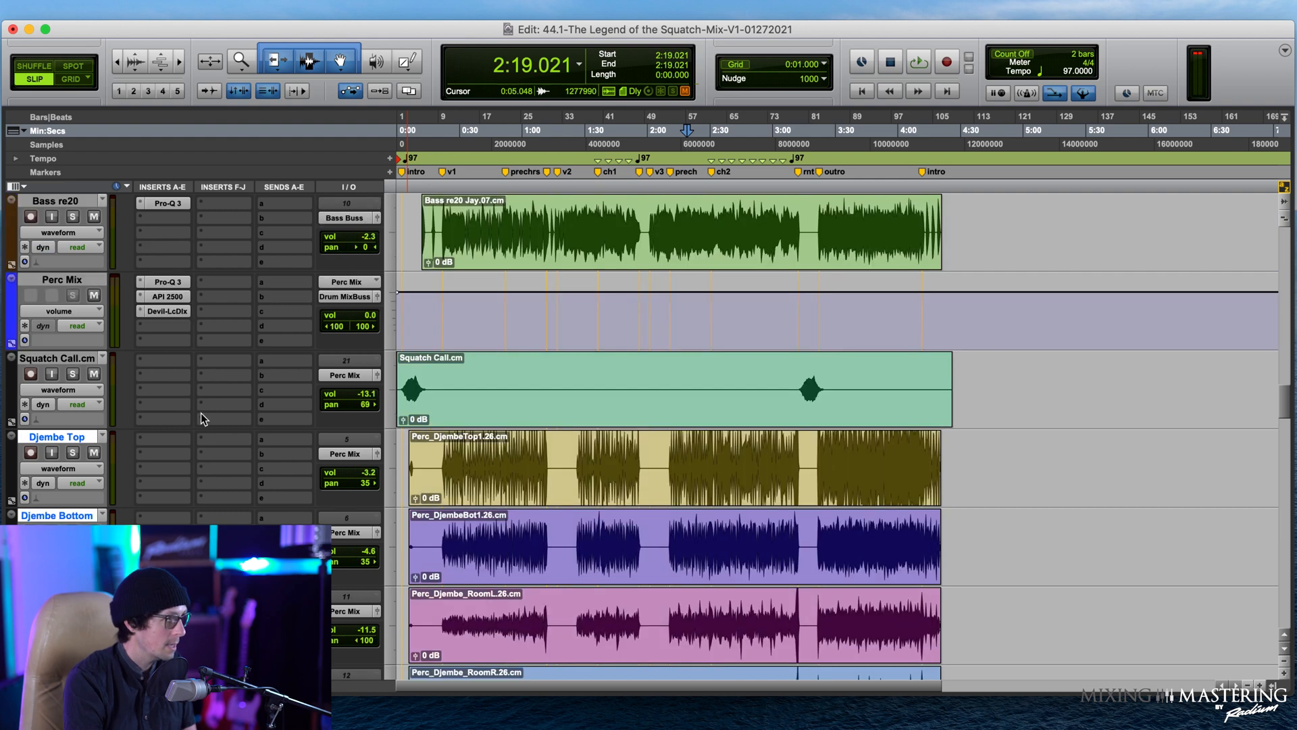
click(360, 460)
click(351, 503)
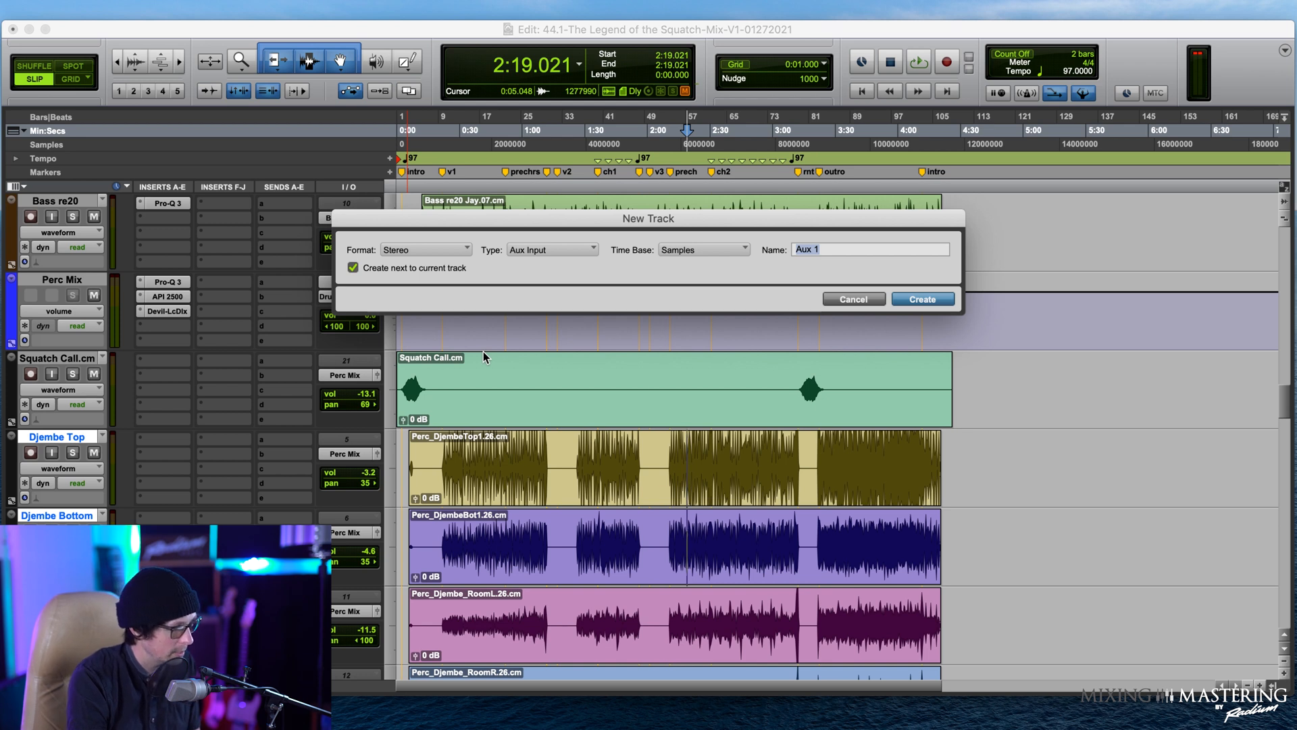
drag(834, 219, 654, 322)
text(Djembe)
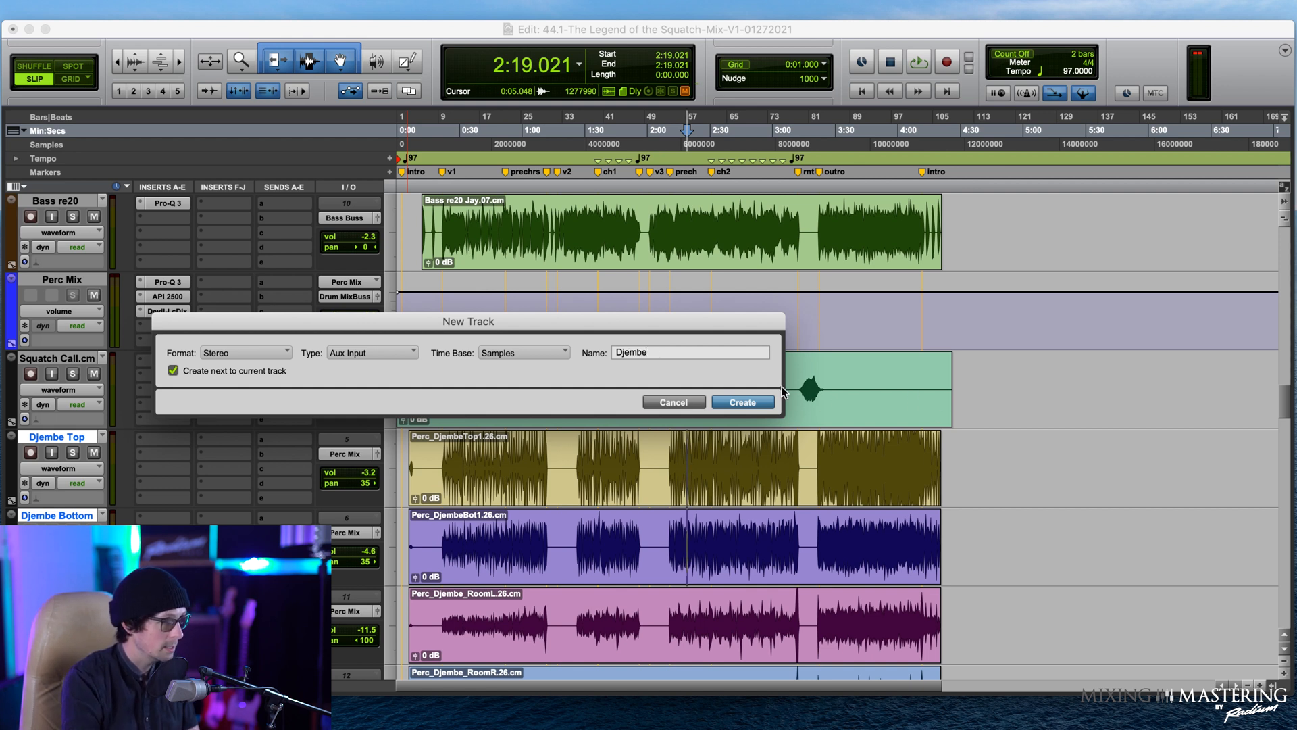
click(739, 400)
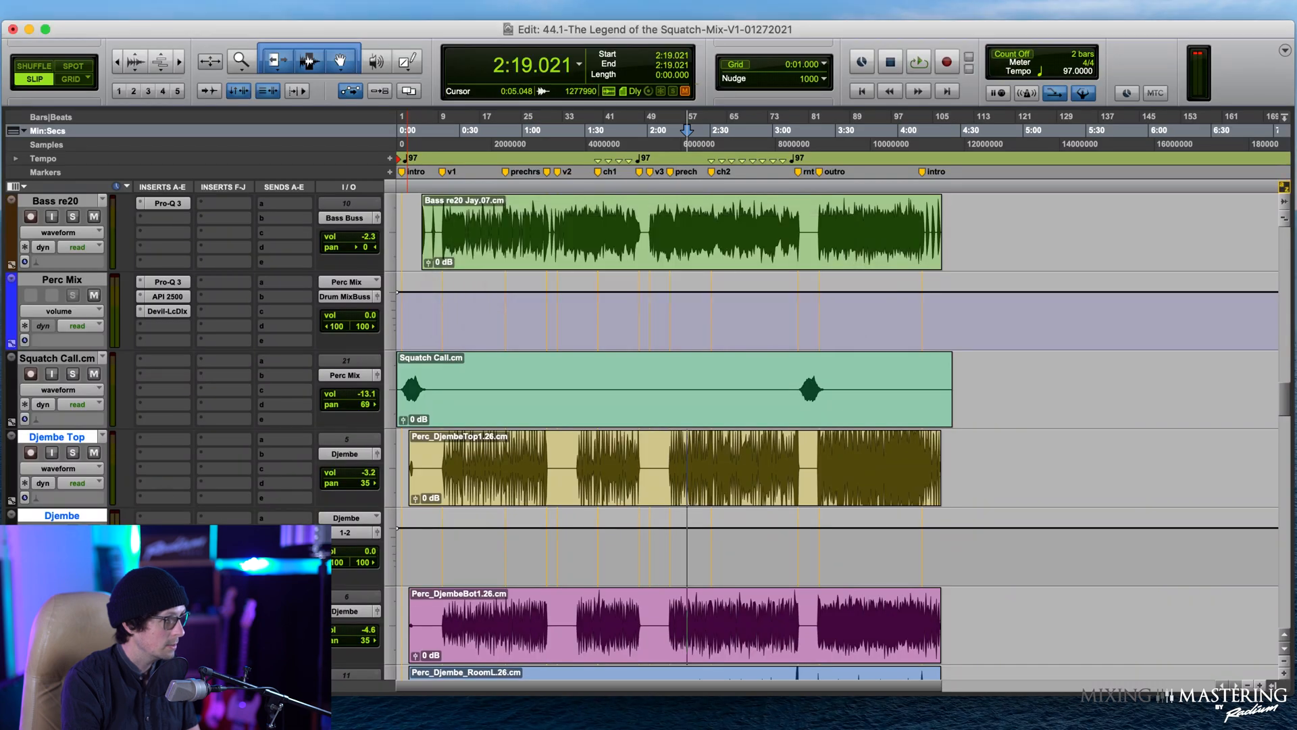
Step: Move the Djembe aux track above Djembe Top and set its output to the stereo Perc Mix bus
drag(60, 521, 69, 408)
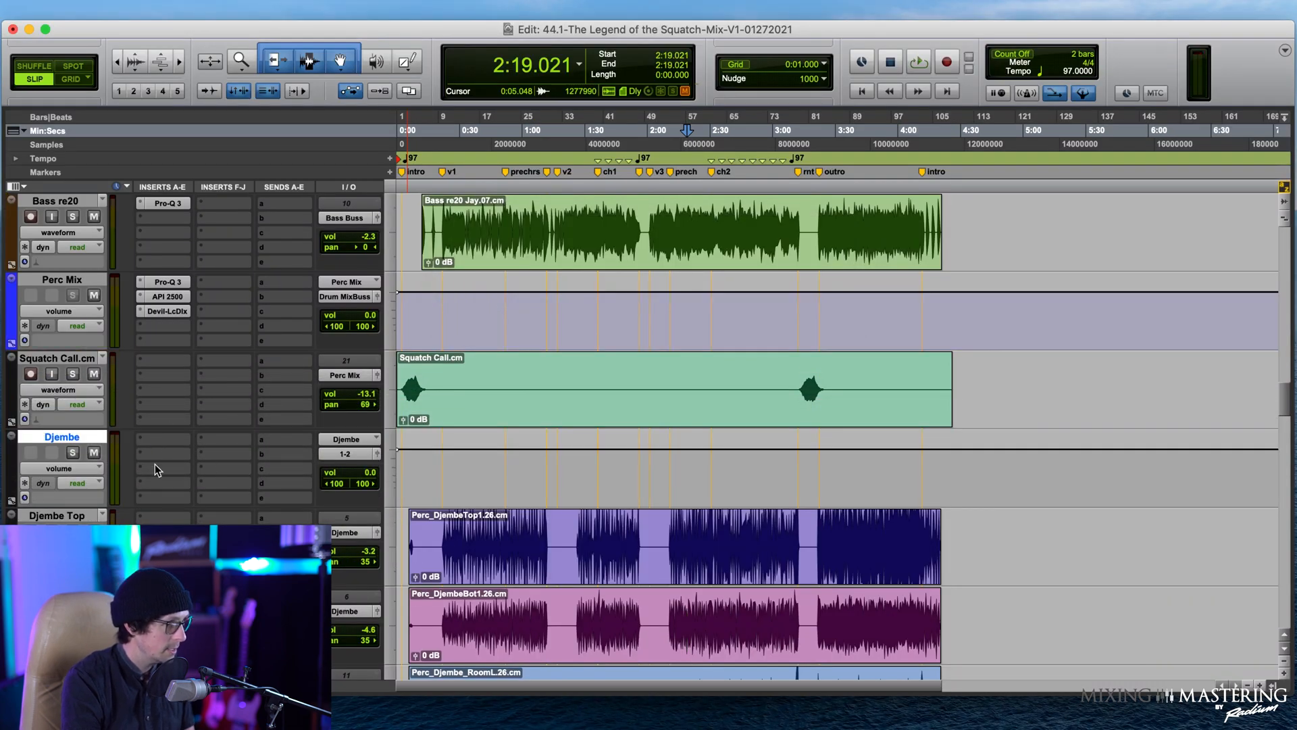
click(346, 451)
mouse_move(354, 467)
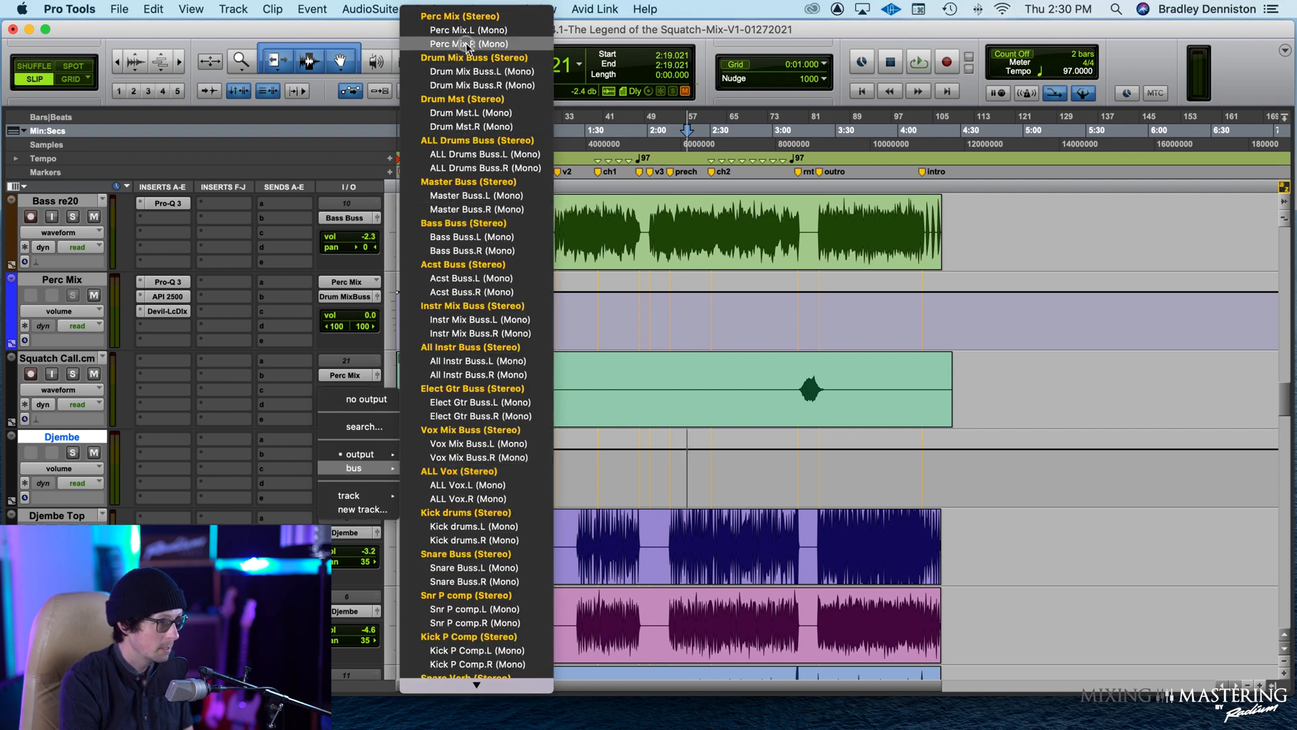
click(466, 16)
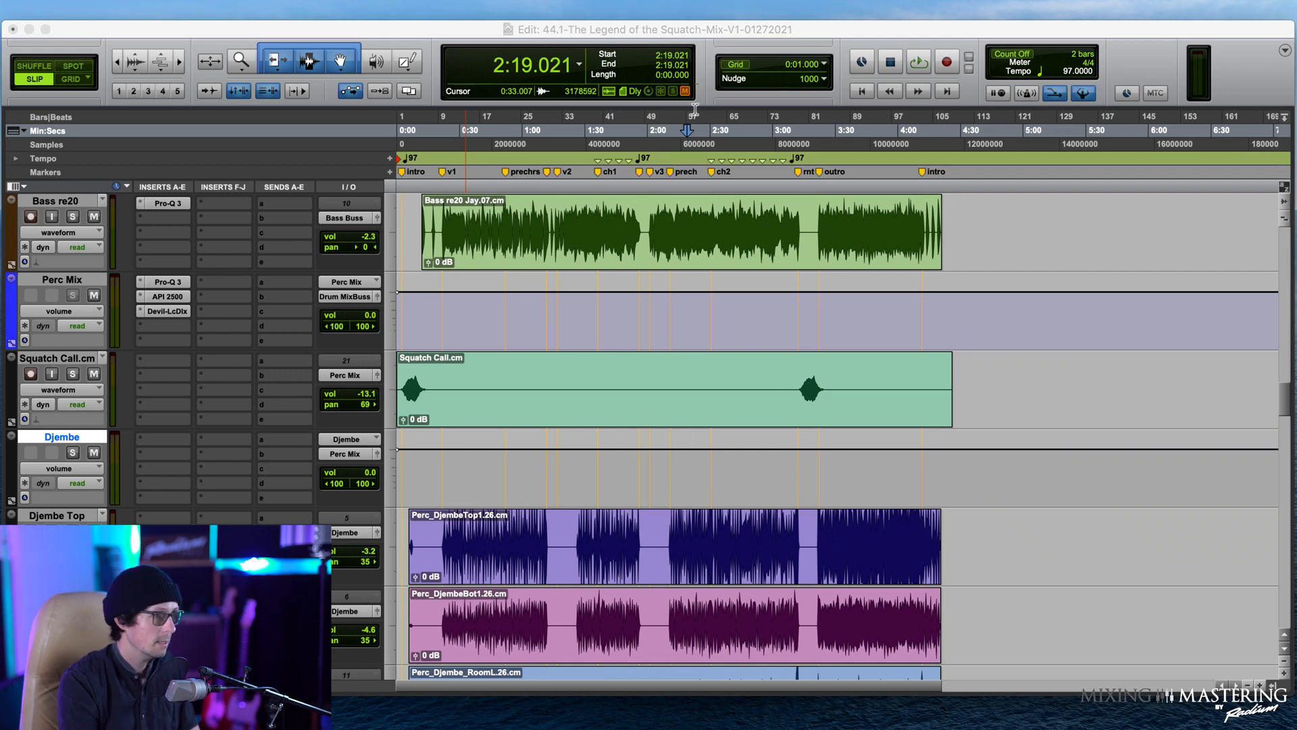
click(697, 29)
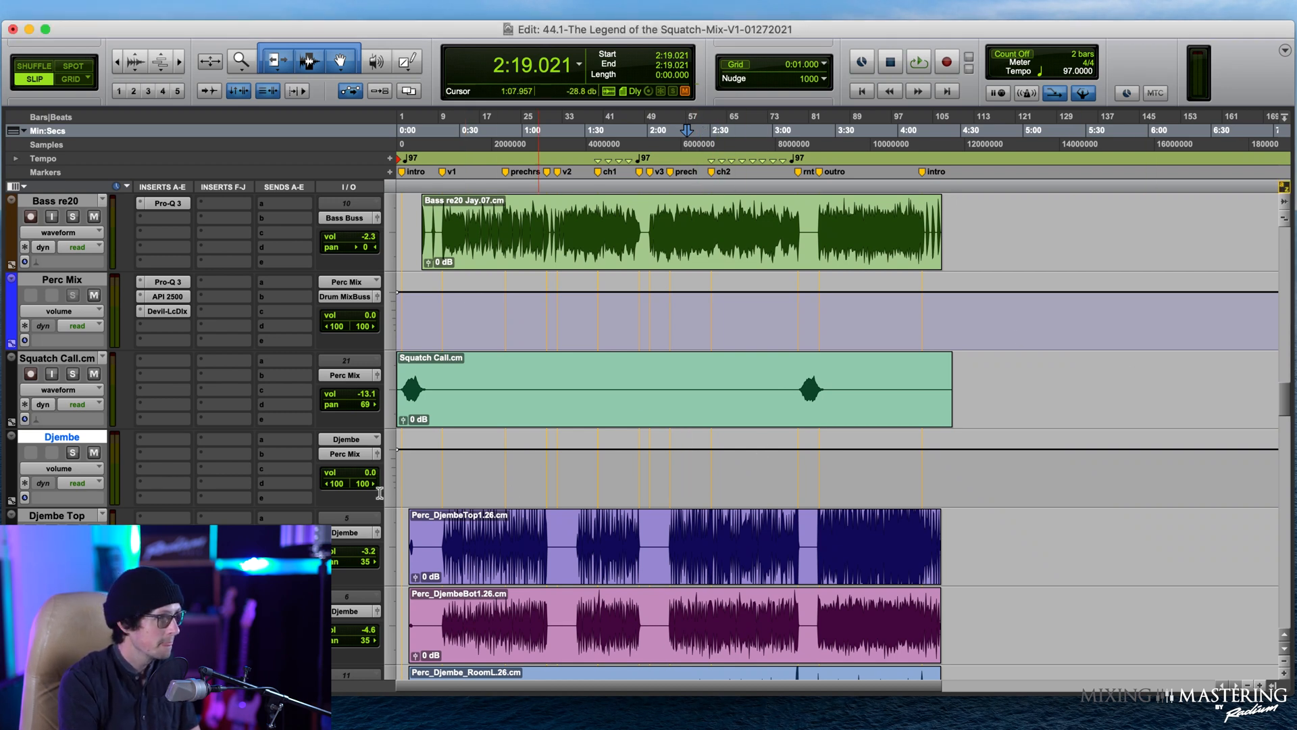
Step: Insert FabFilter Pro-Q 3 on the Djembe aux with a 24 dB/oct low cut at about 73 Hz
click(163, 439)
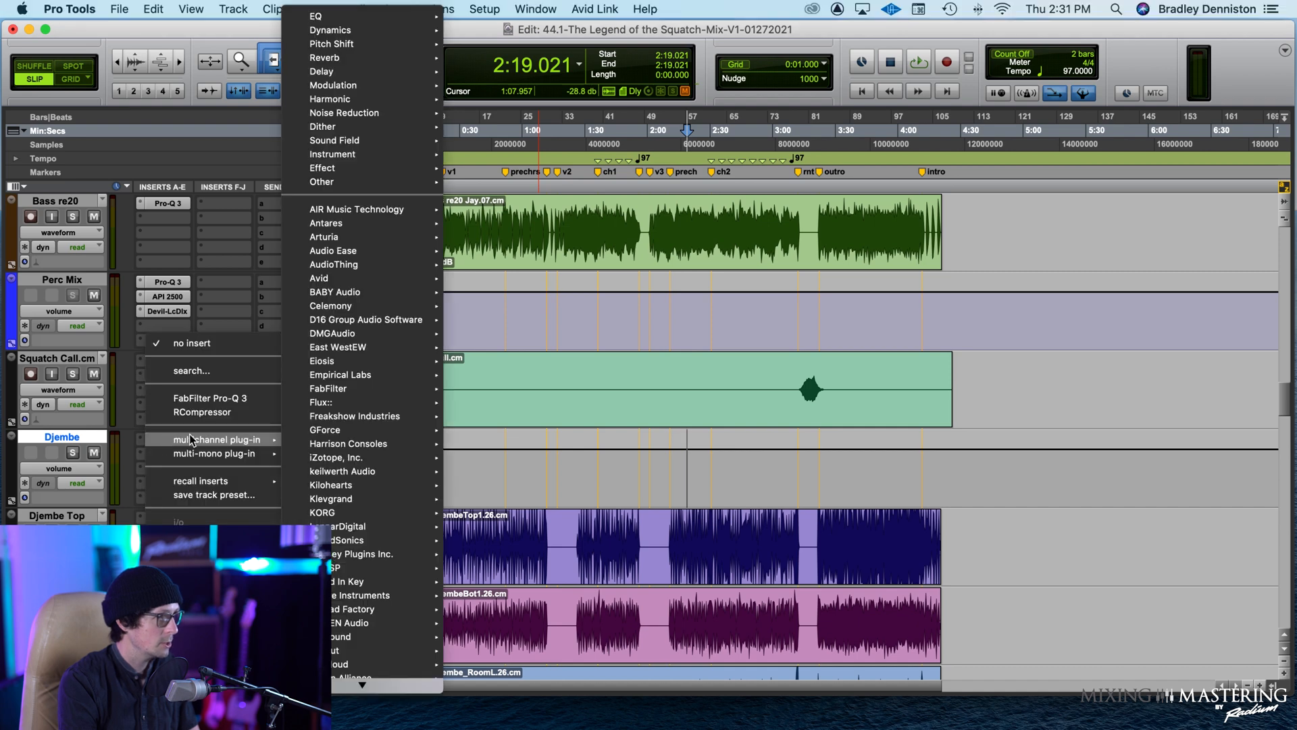
click(196, 398)
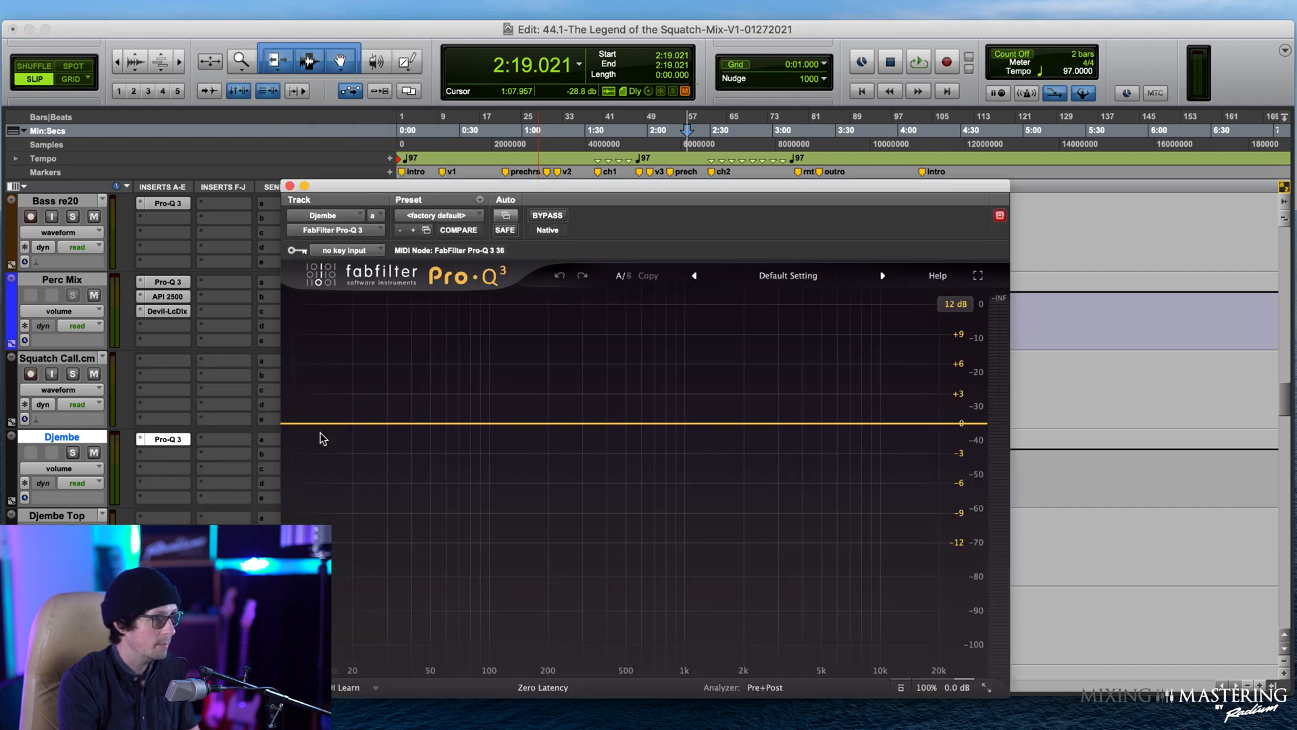
click(344, 423)
drag(345, 423, 437, 427)
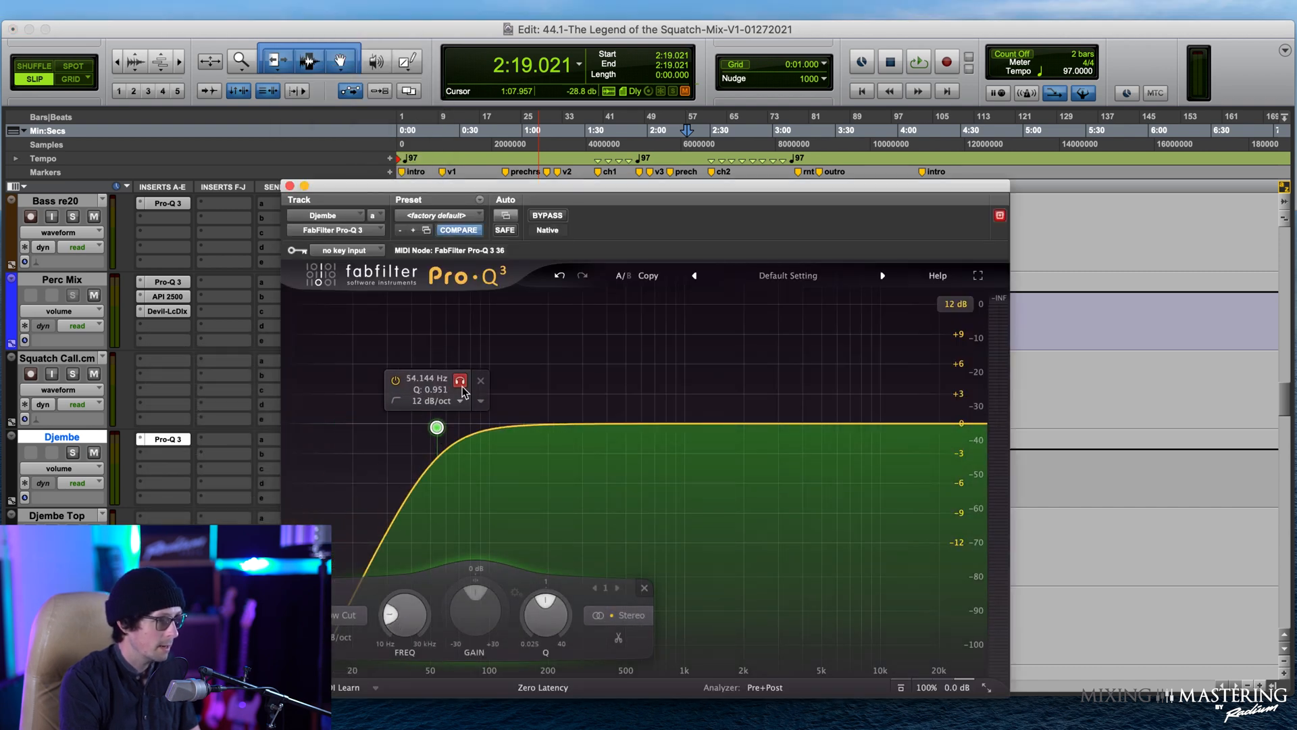
click(460, 400)
click(446, 465)
mouse_move(437, 427)
mouse_down()
mouse_move(424, 426)
mouse_move(462, 422)
mouse_up()
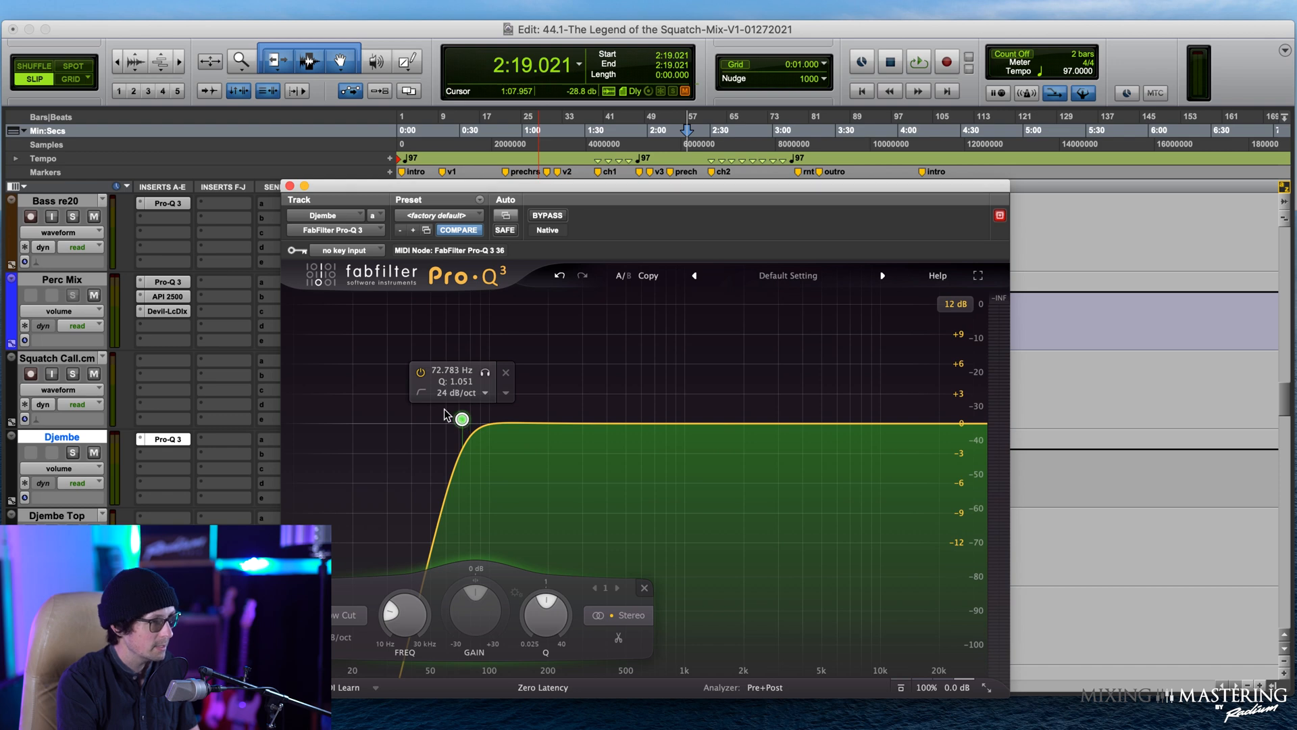
click(290, 187)
Step: Insert the stereo UAD Ocean Way Studios plug-in after Pro-Q 3 on the Djembe aux
click(149, 460)
mouse_move(148, 457)
scroll(368, 527, down, 10)
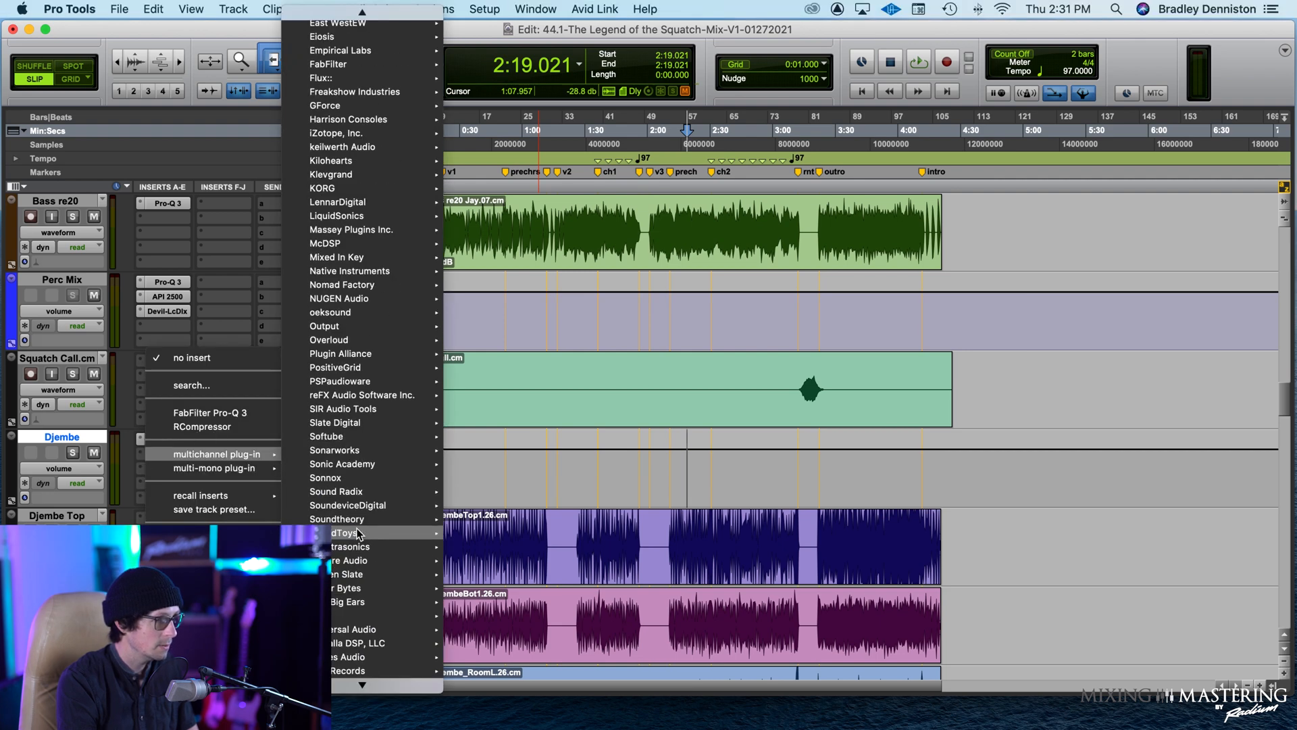
mouse_move(386, 608)
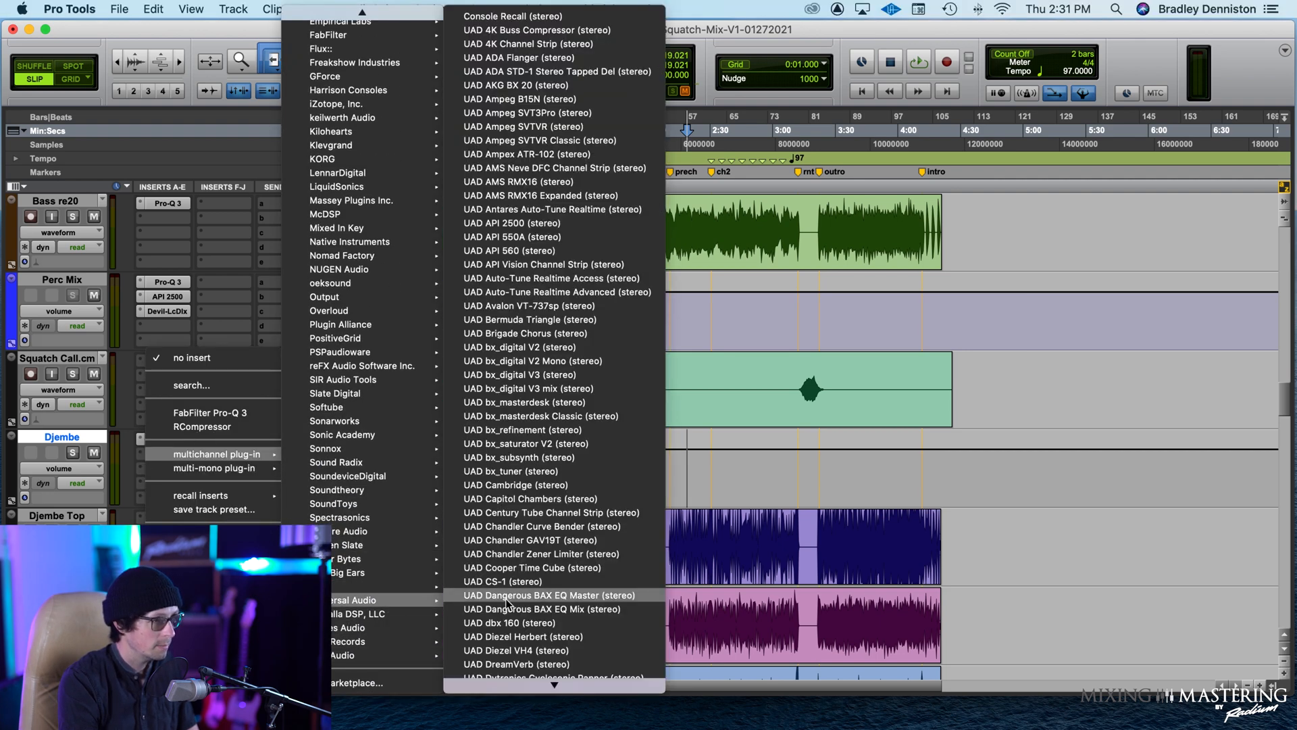
scroll(548, 551, down, 5)
scroll(551, 546, down, 5)
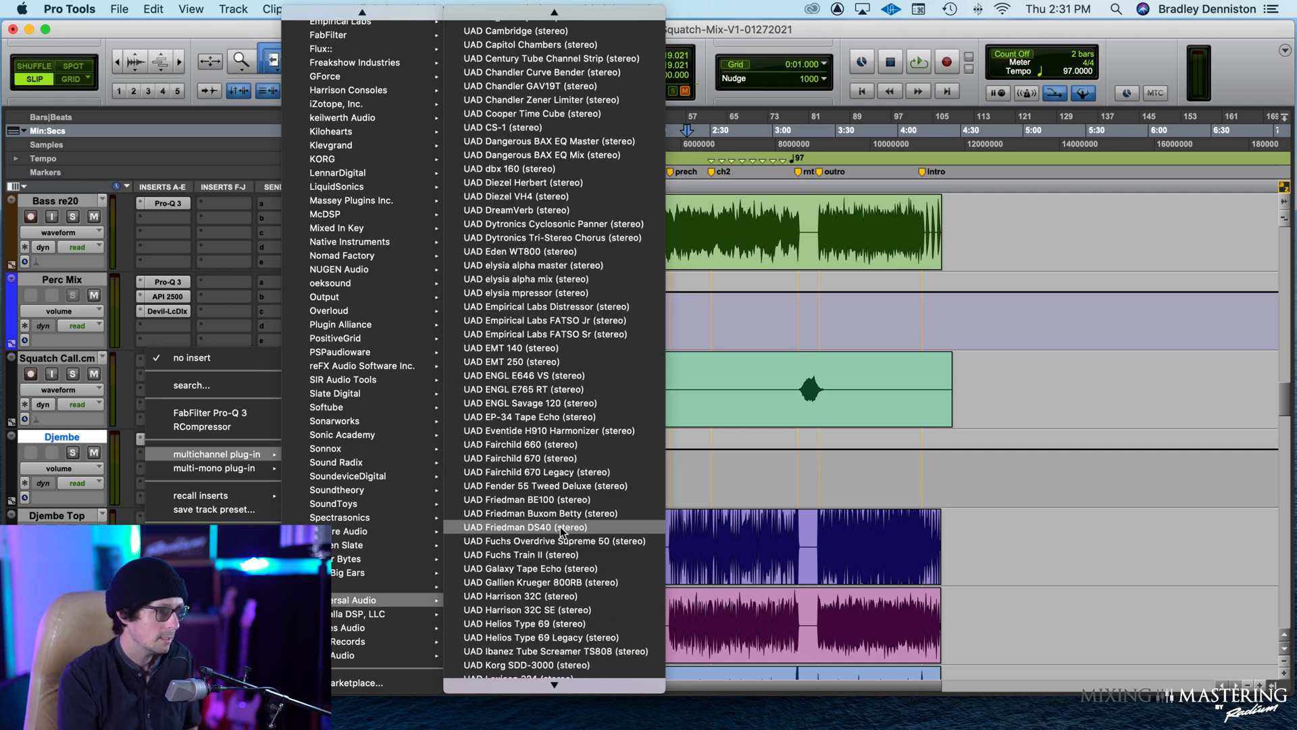
scroll(560, 529, down, 10)
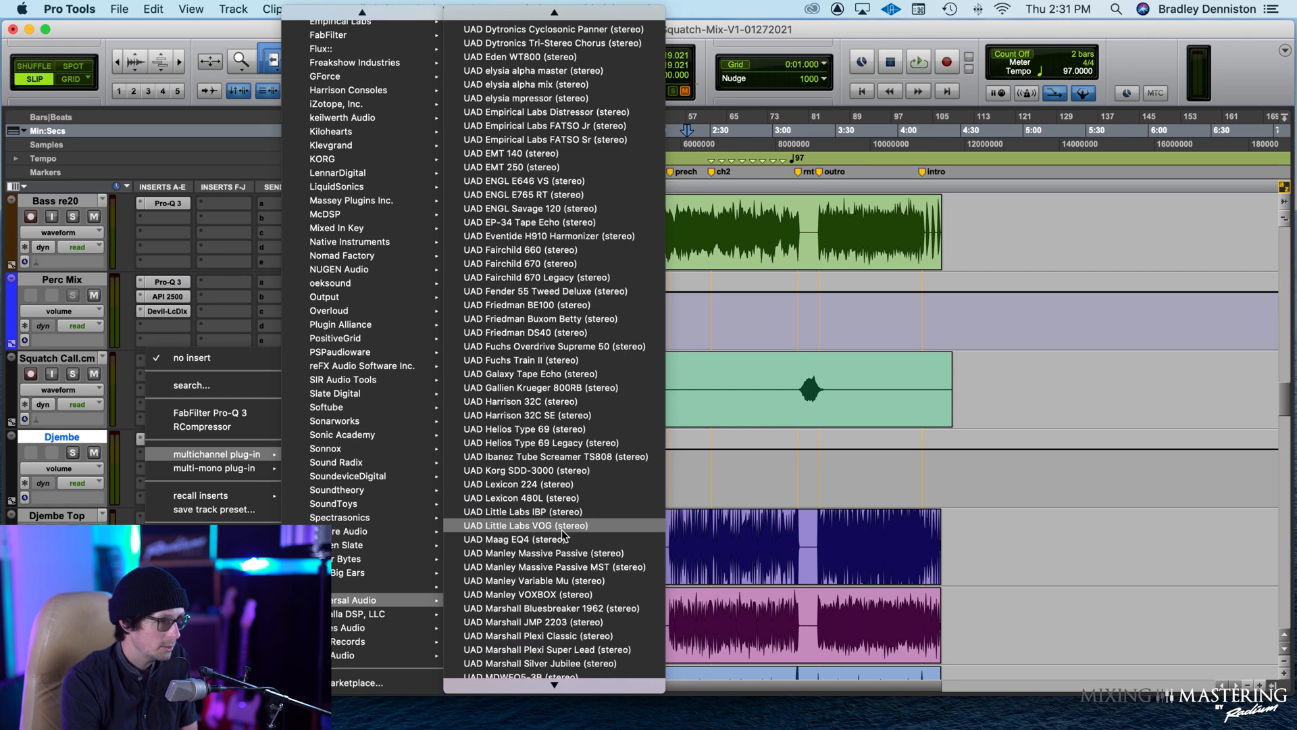
scroll(562, 530, down, 10)
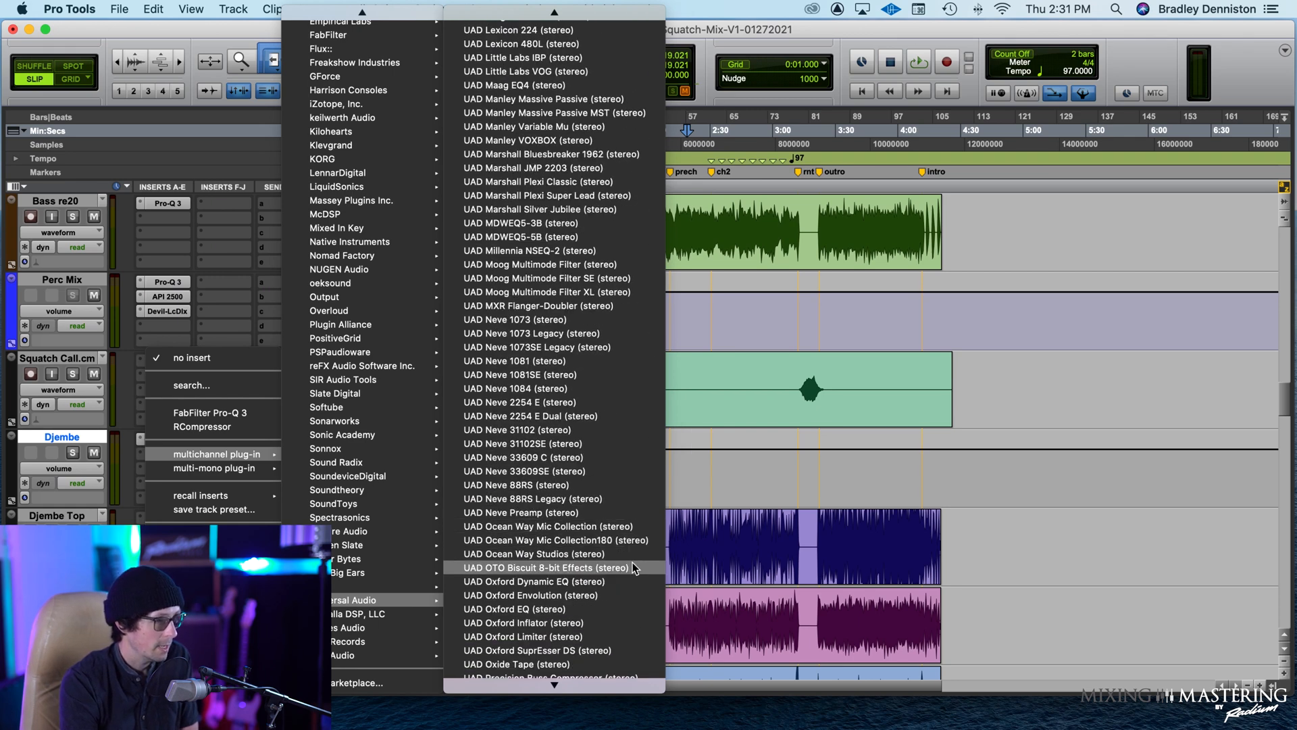
click(594, 559)
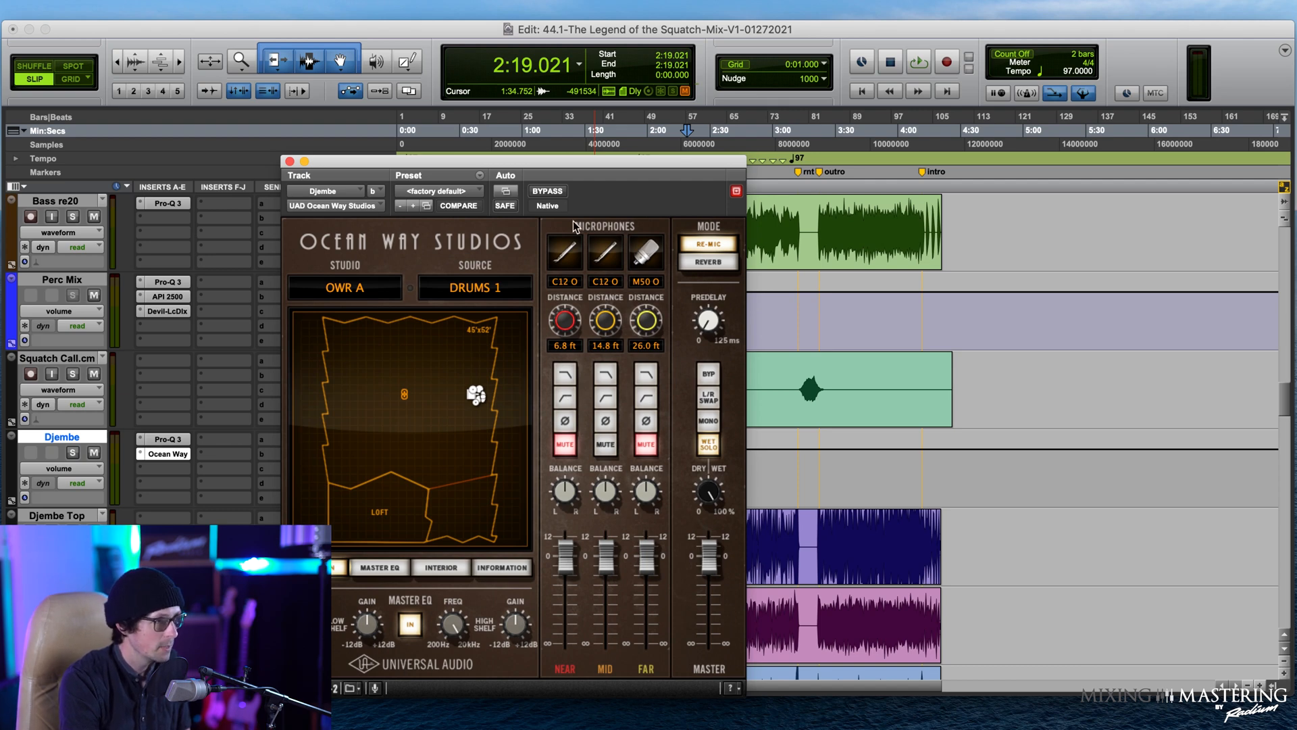
Step: Switch Ocean Way Studios to Reverb mode, disable Wet Solo, and lower its dry/wet mix toward dry
click(475, 191)
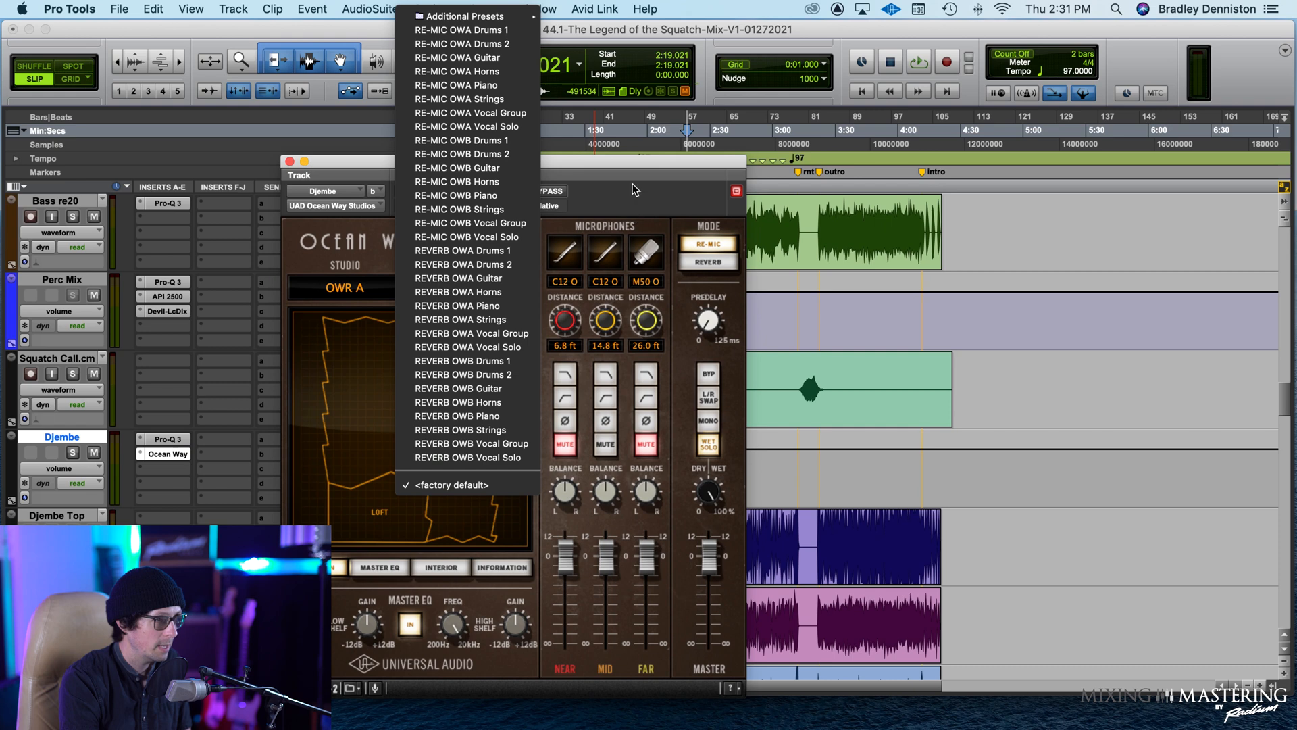
click(699, 230)
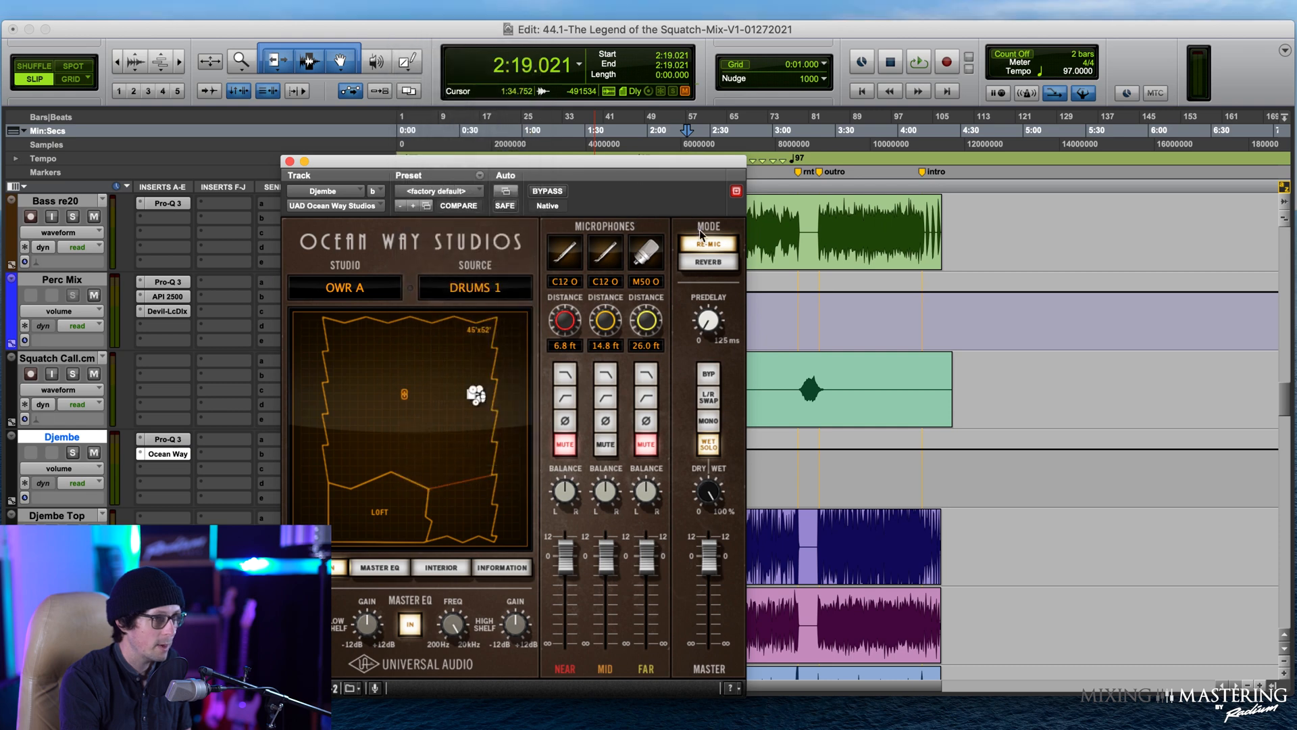
click(722, 263)
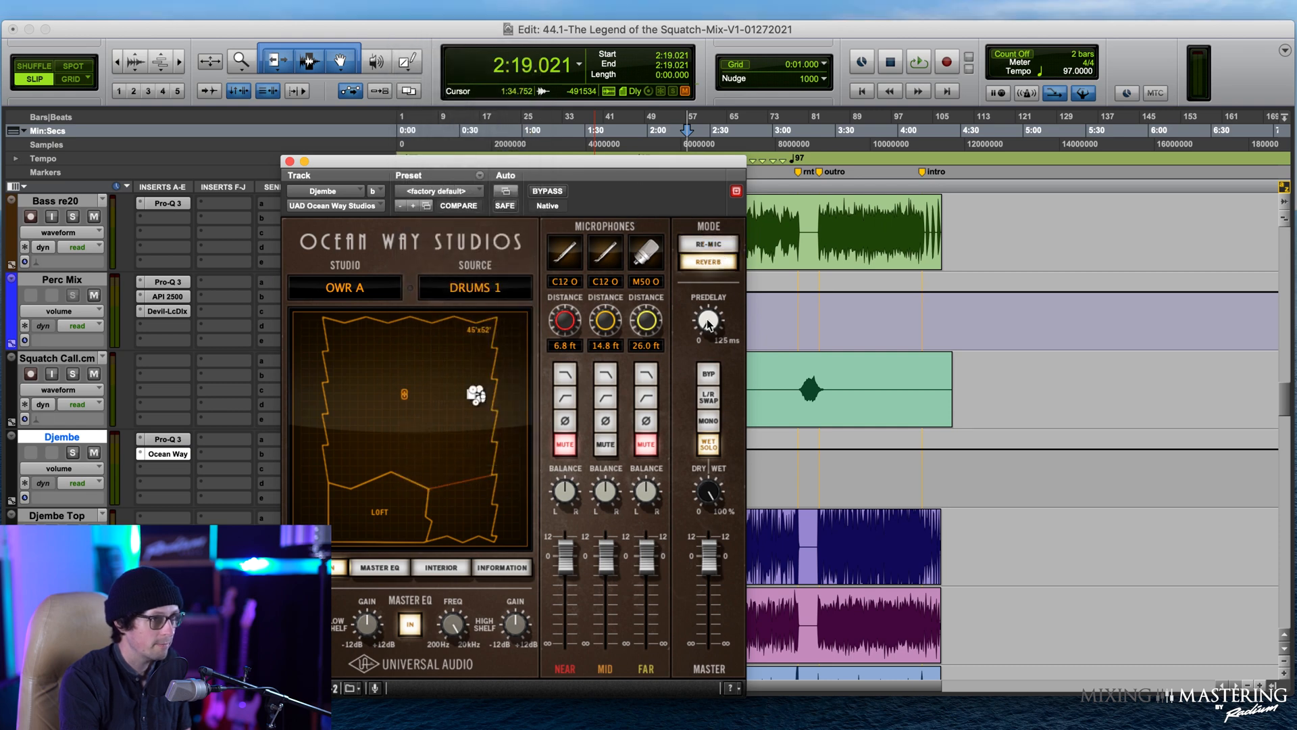
click(700, 449)
drag(709, 514, 686, 583)
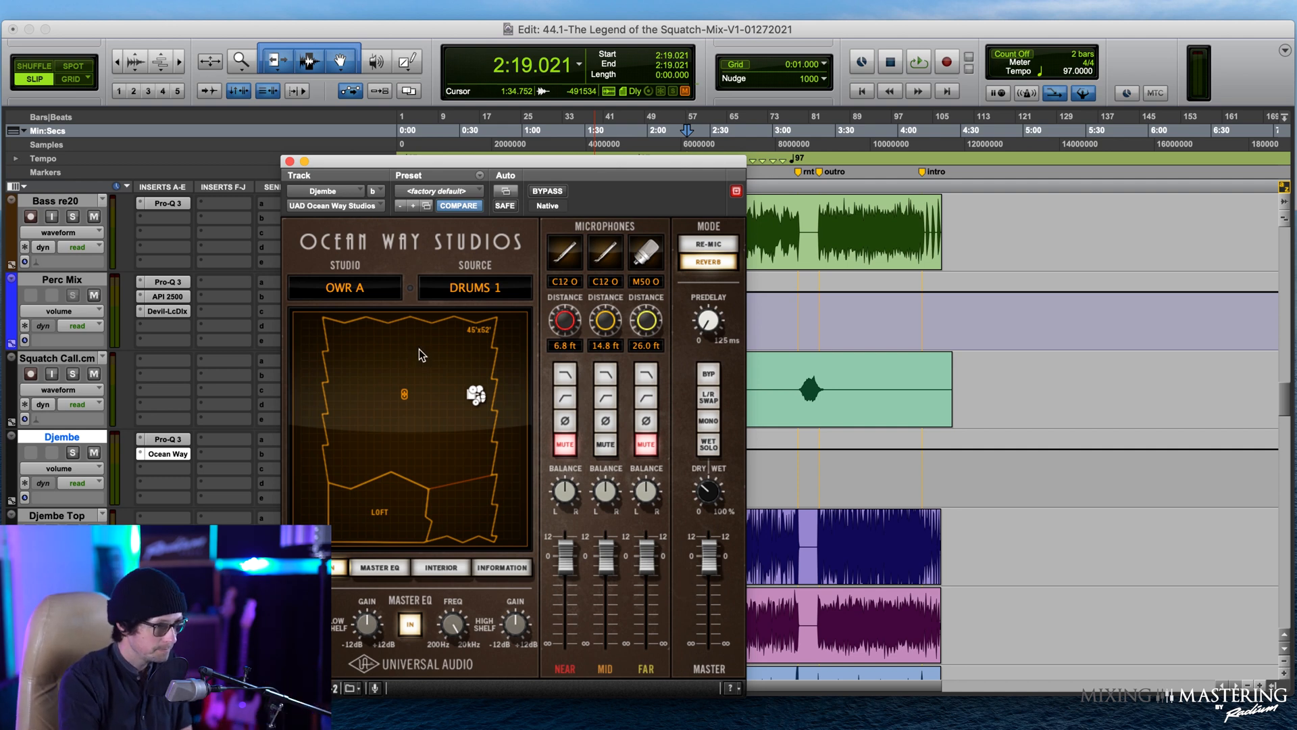
Step: Try Drums 2 as the Ocean Way source and return it to Drums 1
click(470, 291)
click(471, 327)
click(472, 293)
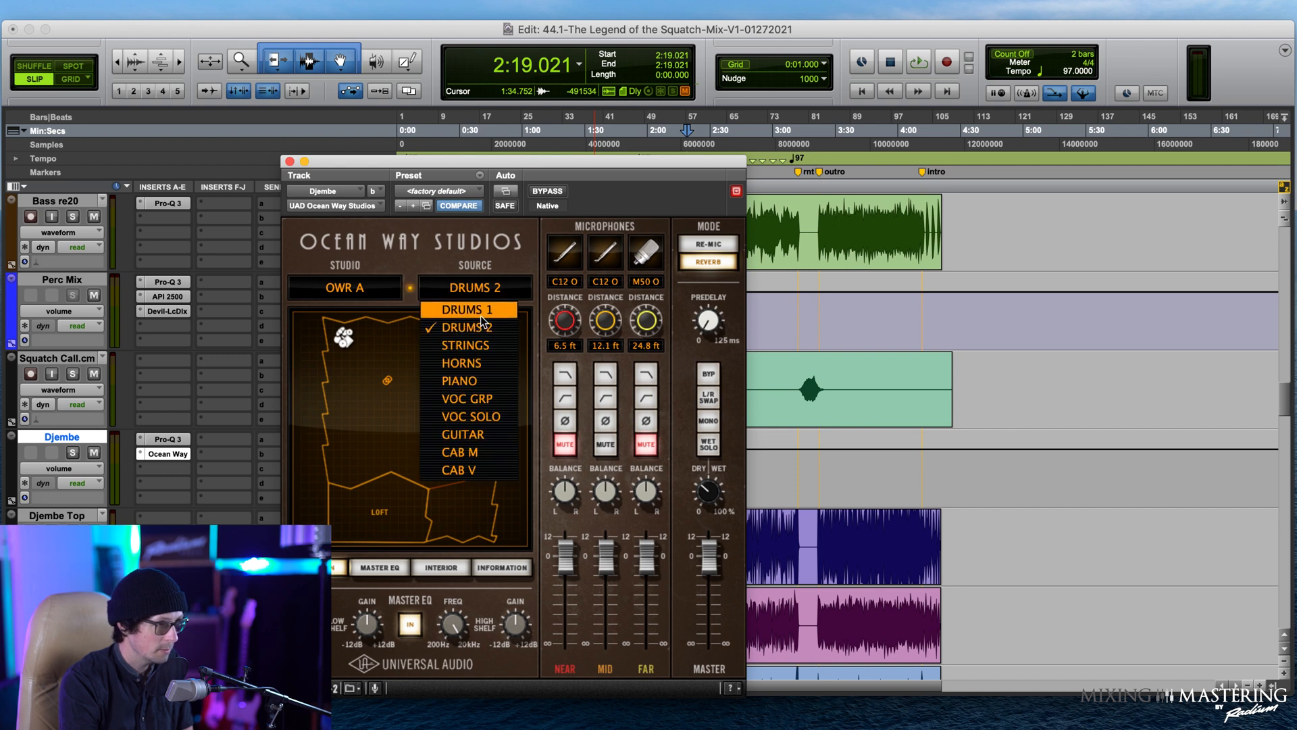
click(480, 314)
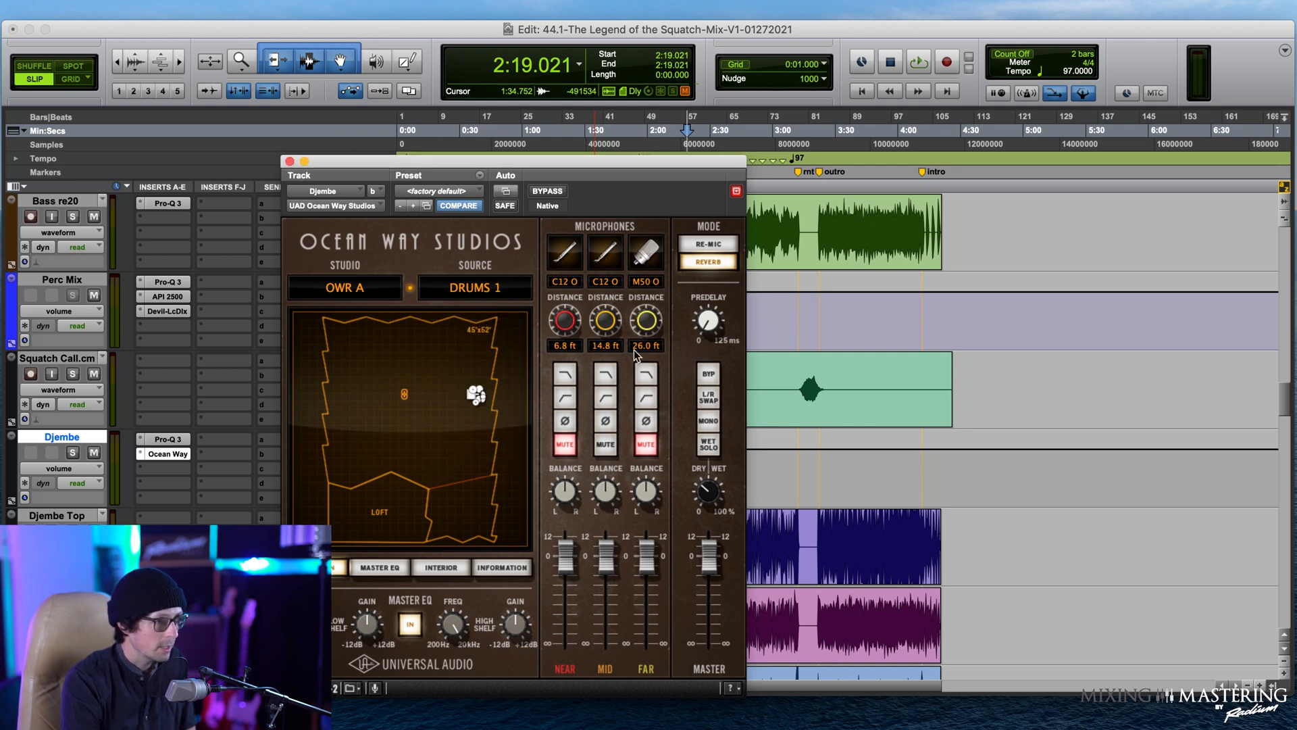
Step: Use only the far room mics by unmuting Far and muting Mid, with U67 O as the Far microphone
click(638, 448)
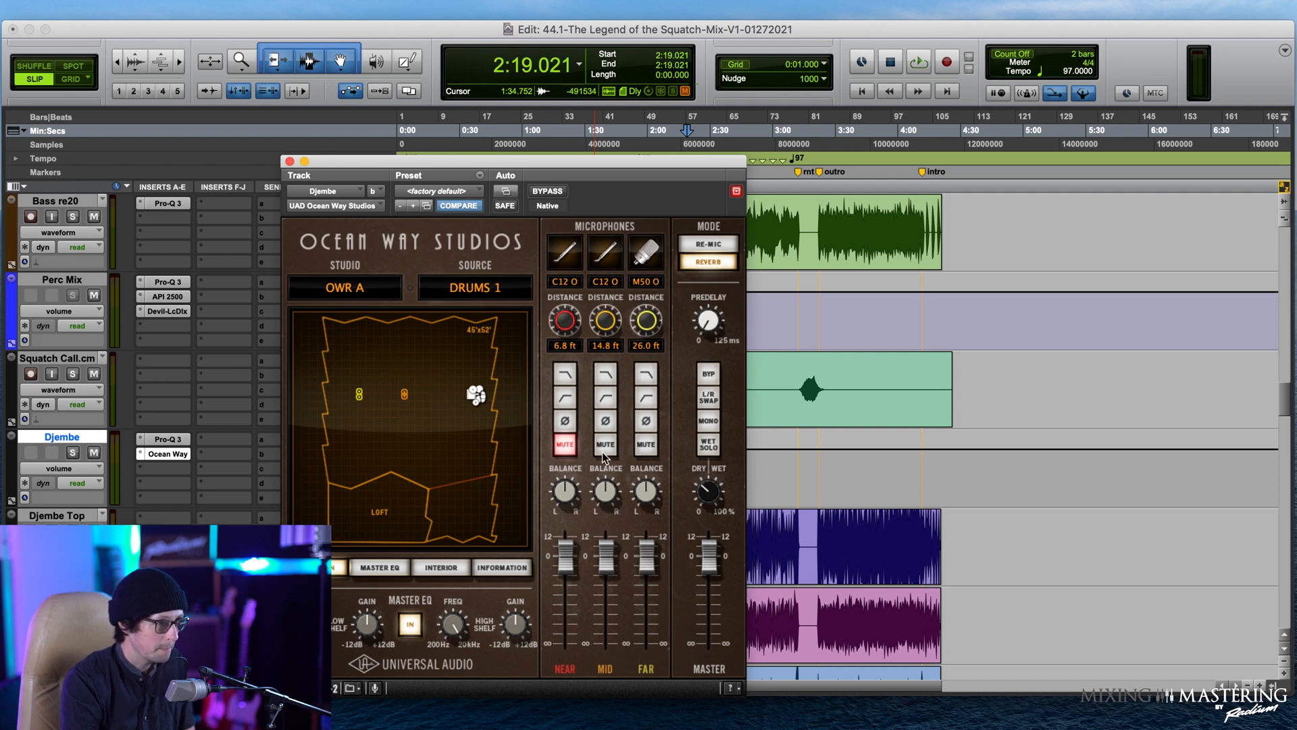
click(605, 445)
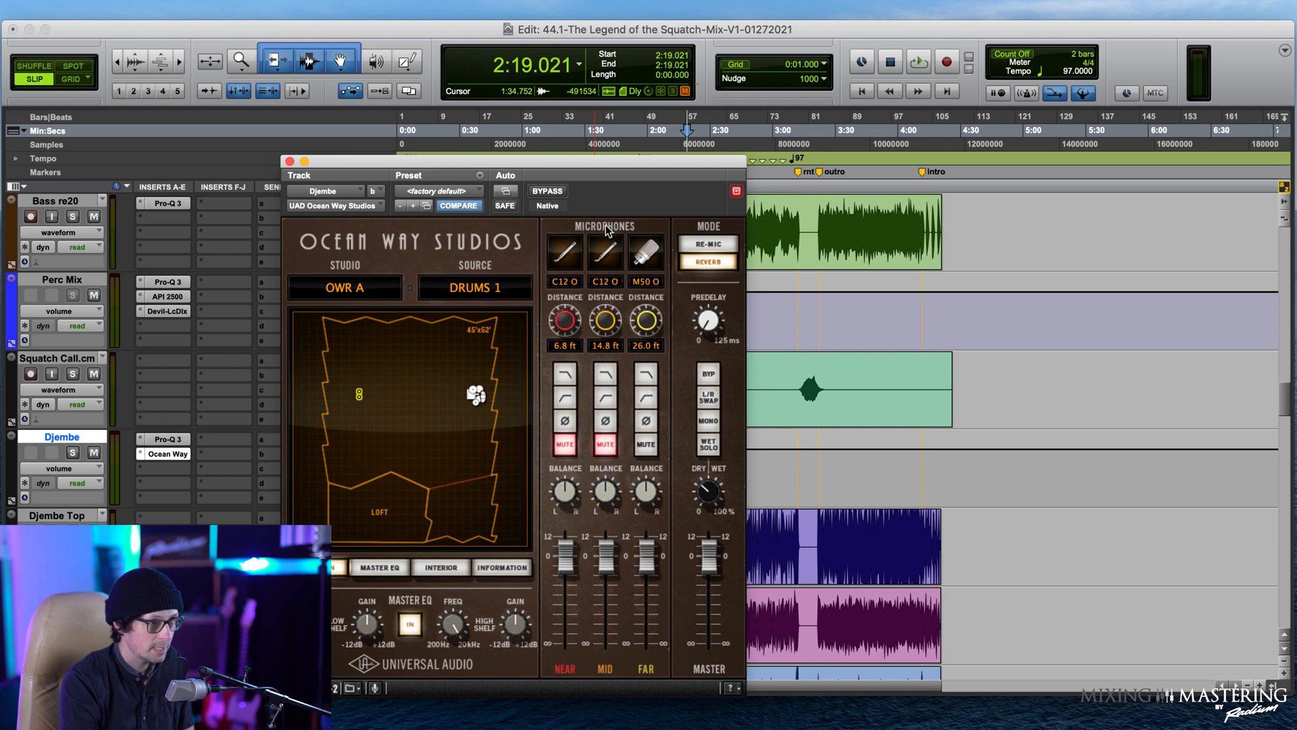
click(652, 282)
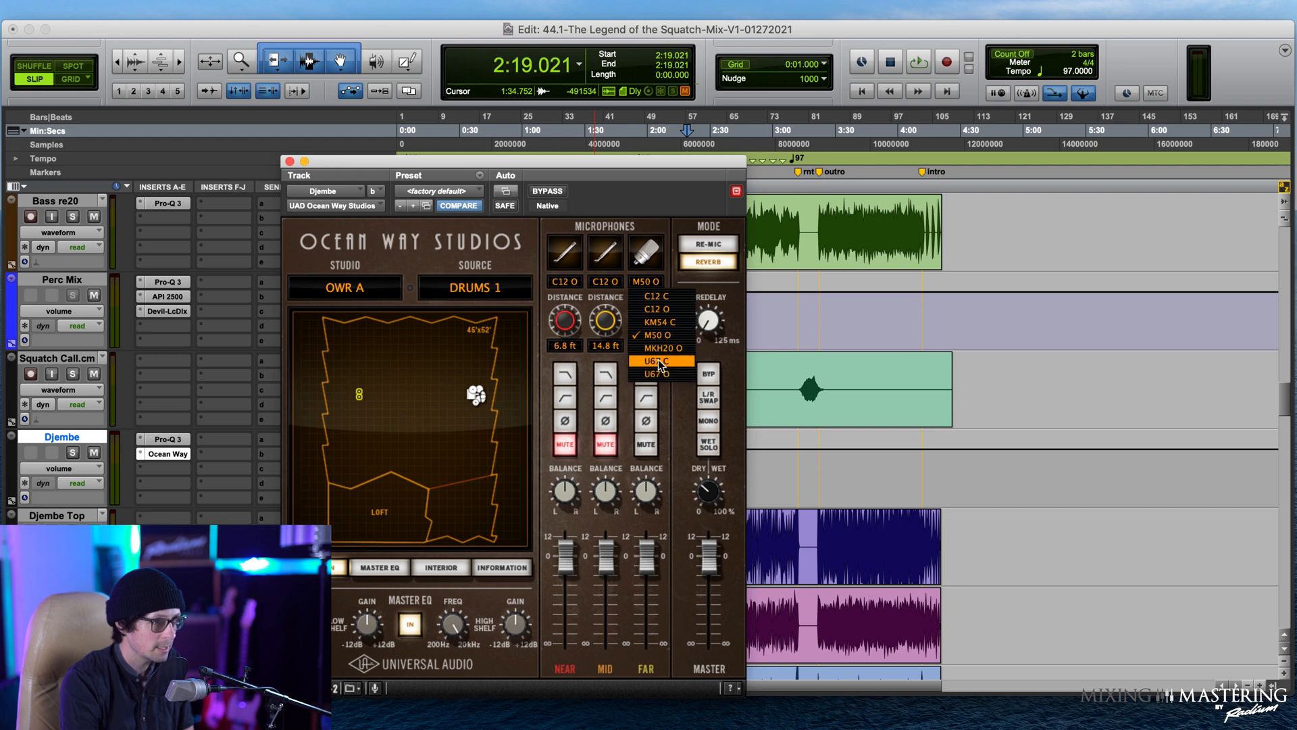
click(663, 373)
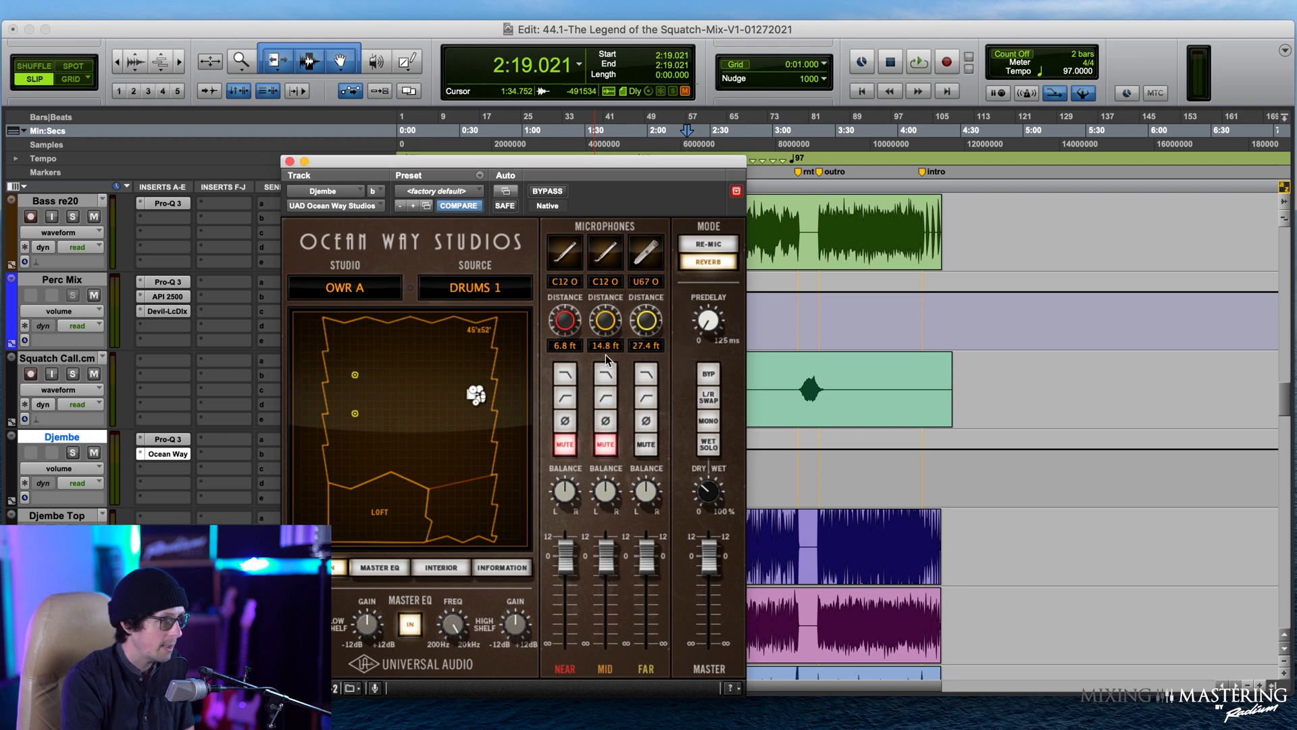
Step: Try the C12 O and U67 C models on the Far microphone and return it to U67 O
click(648, 282)
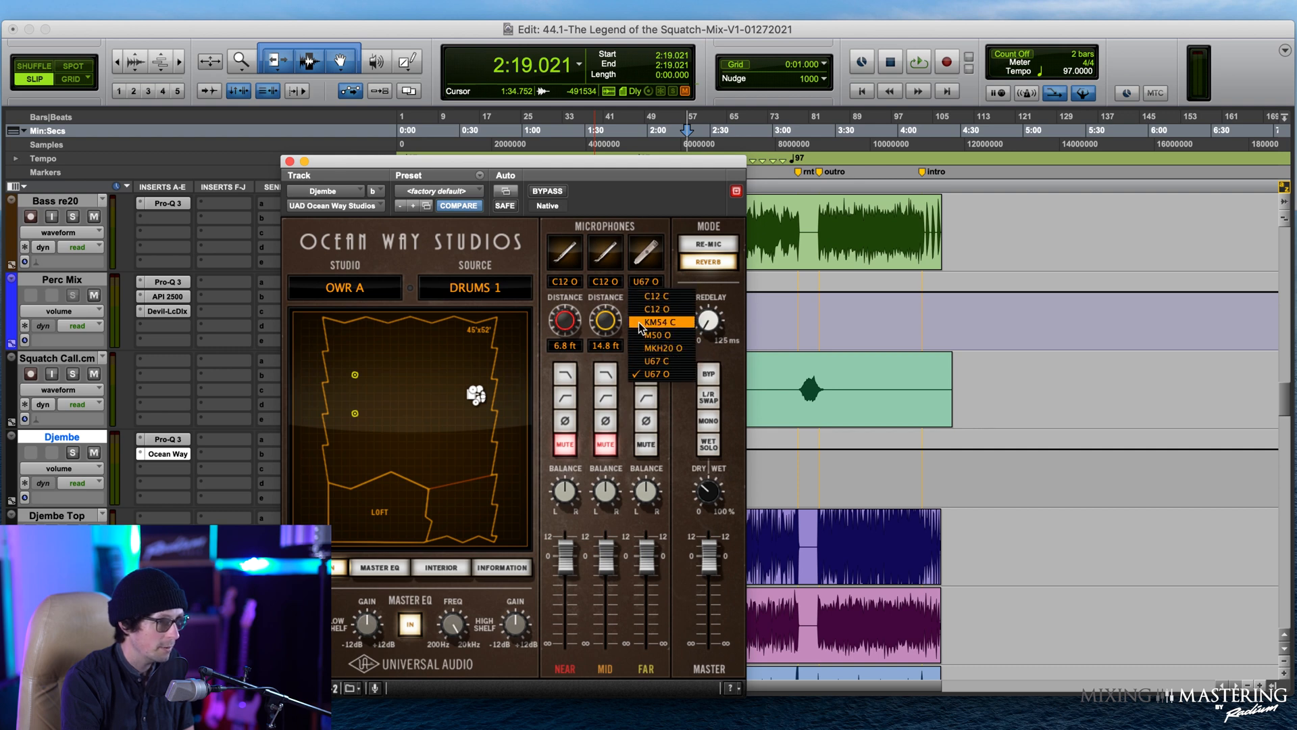
click(664, 309)
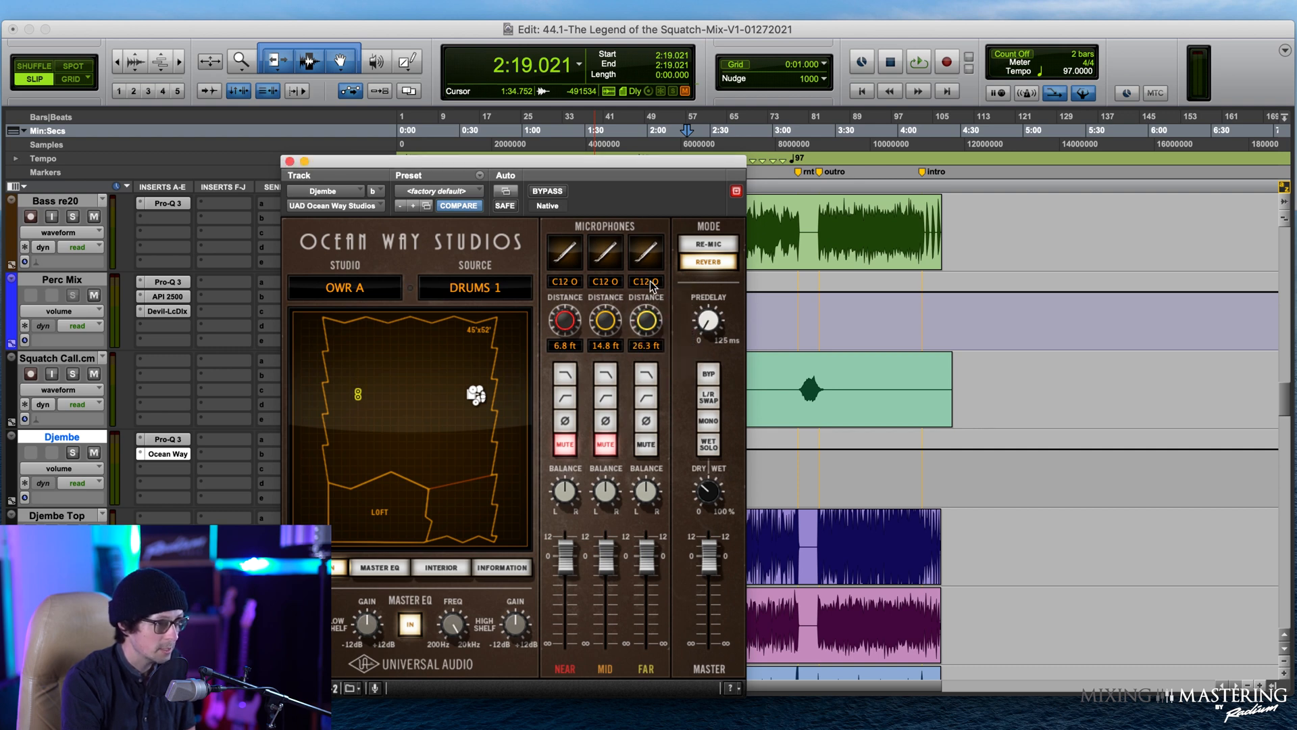
click(650, 283)
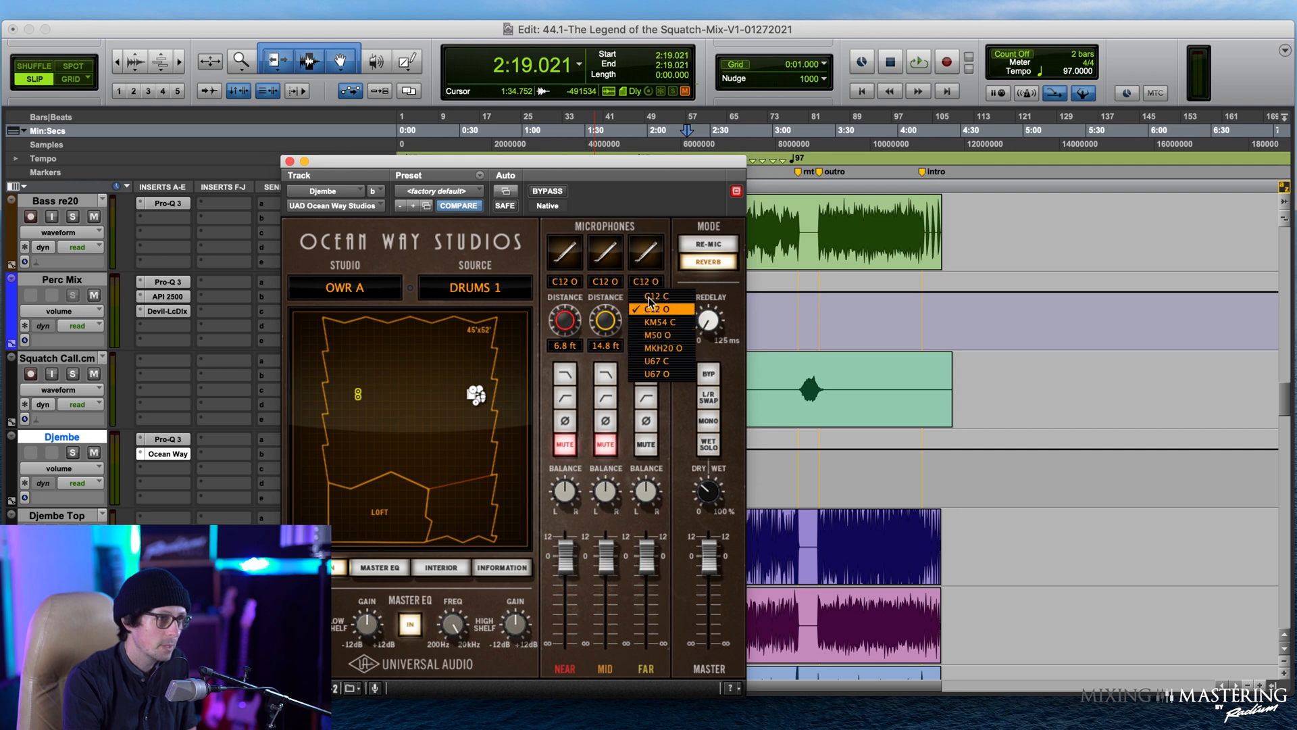
click(662, 360)
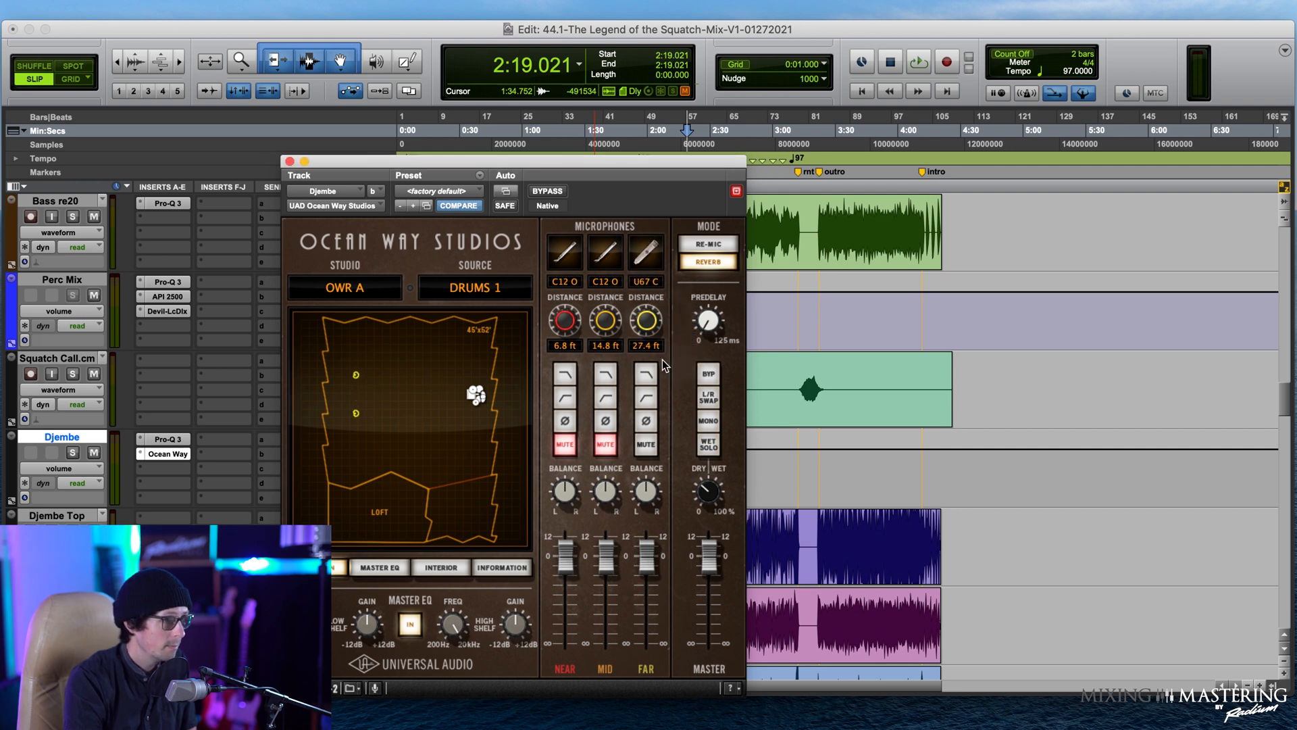
click(645, 282)
click(653, 374)
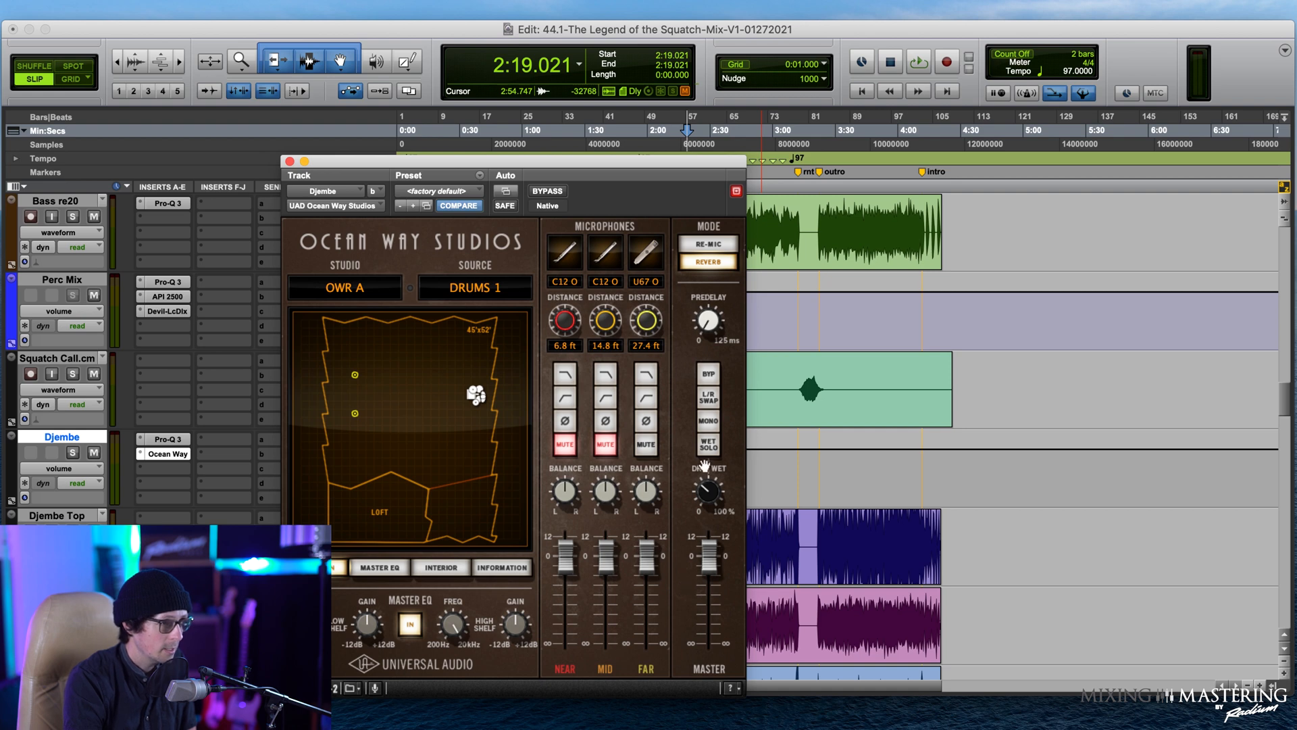
Step: Set the Ocean Way mix fully dry, solo the Djembe aux, and blend in some room during playback
drag(704, 488, 708, 489)
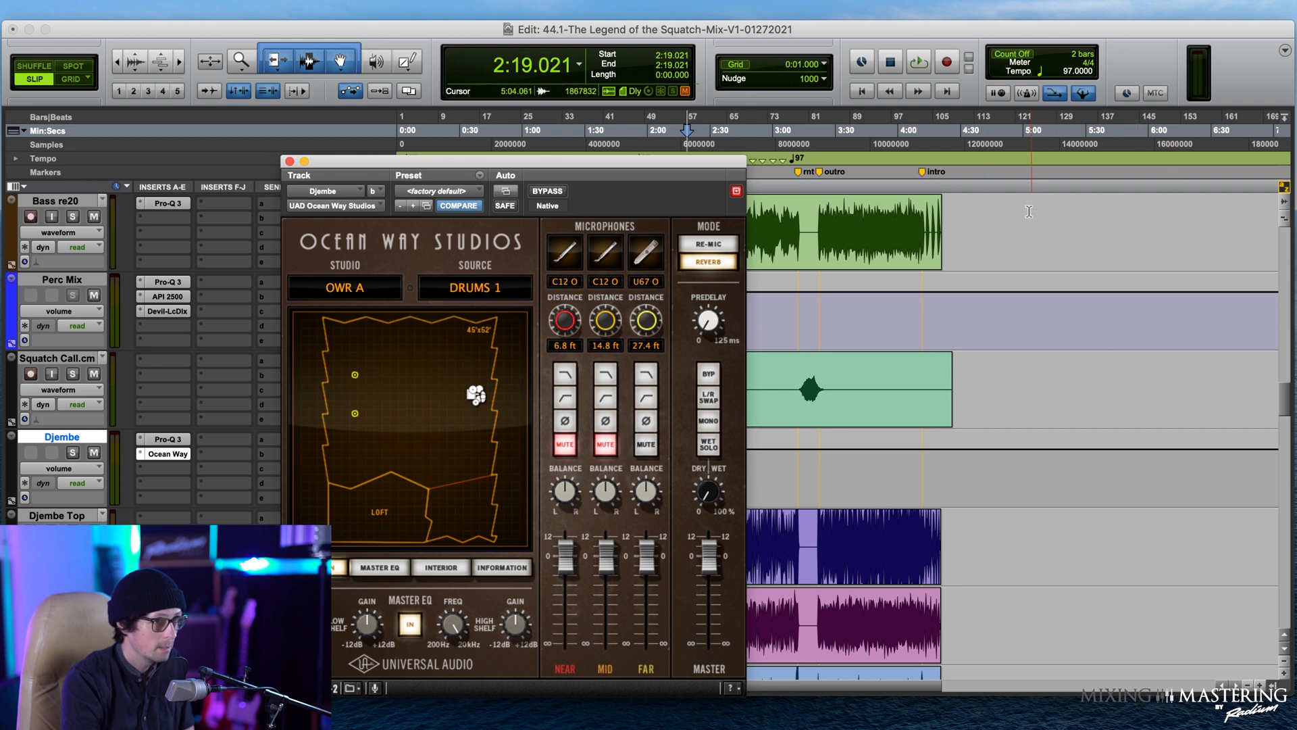
click(71, 454)
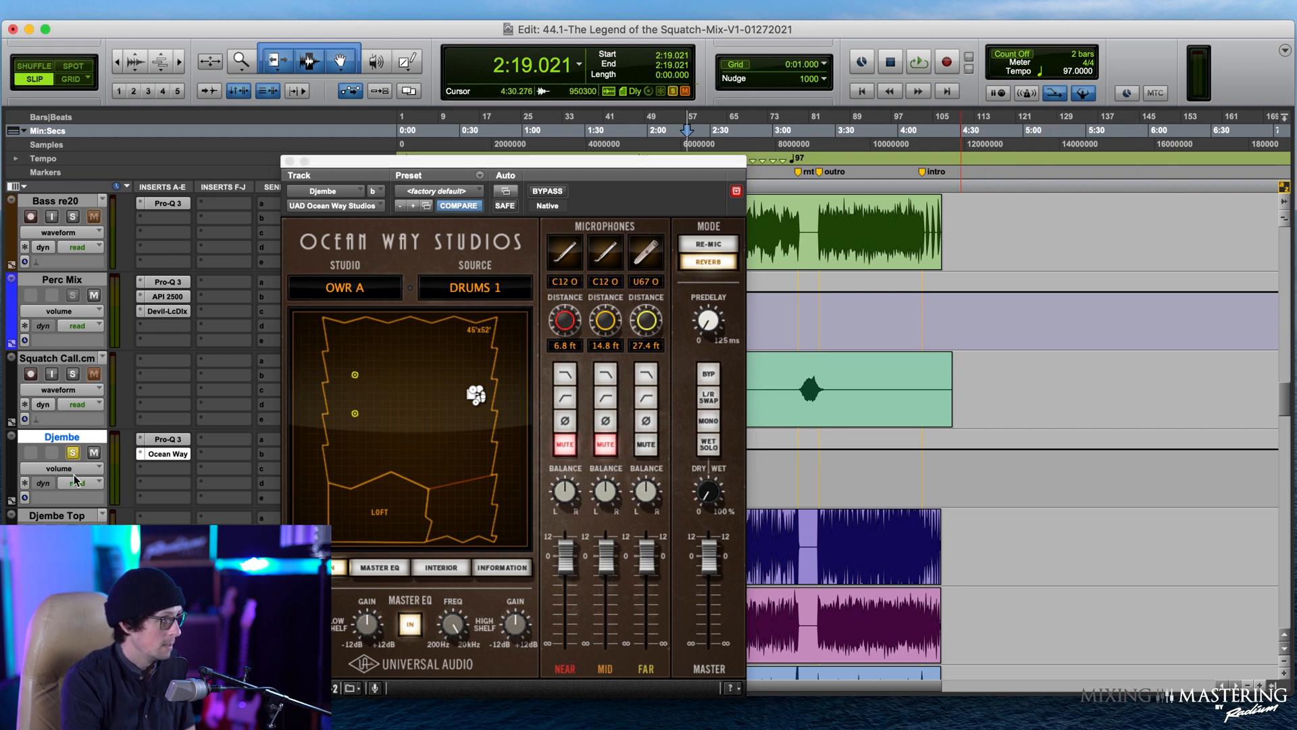
key(space)
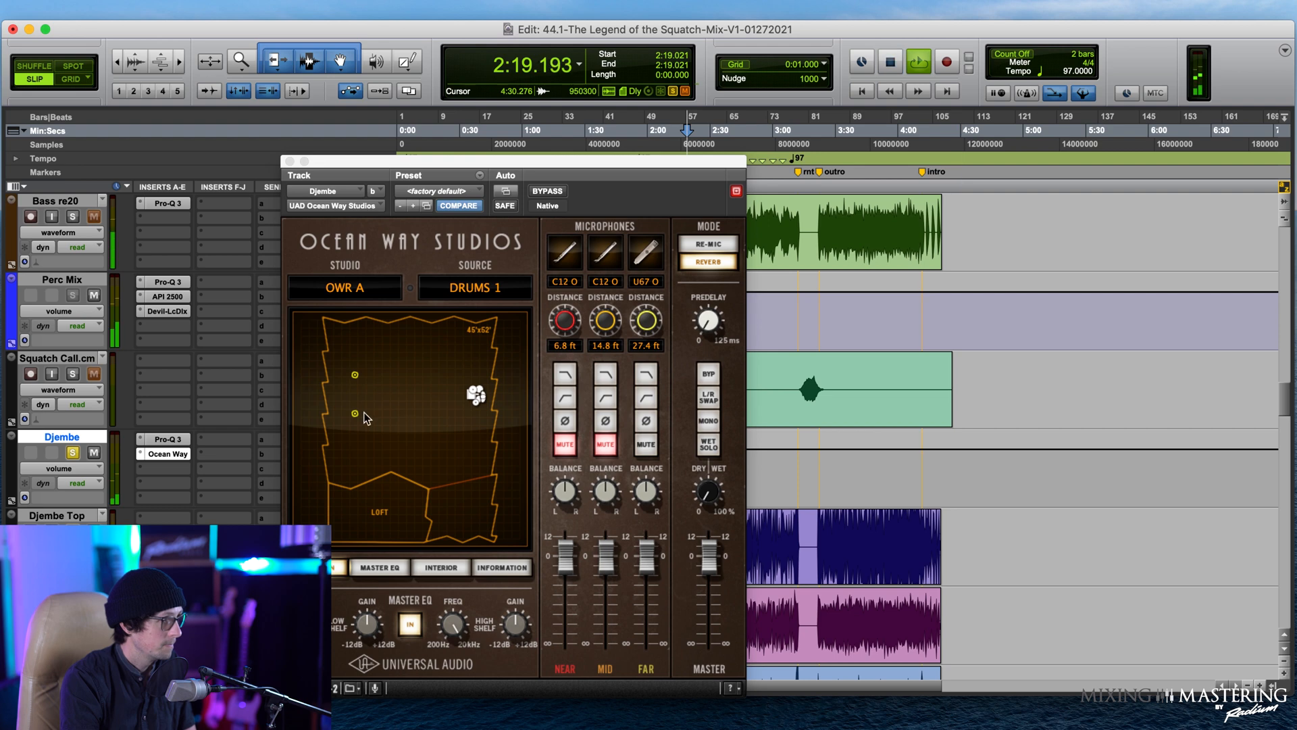
drag(714, 491, 716, 446)
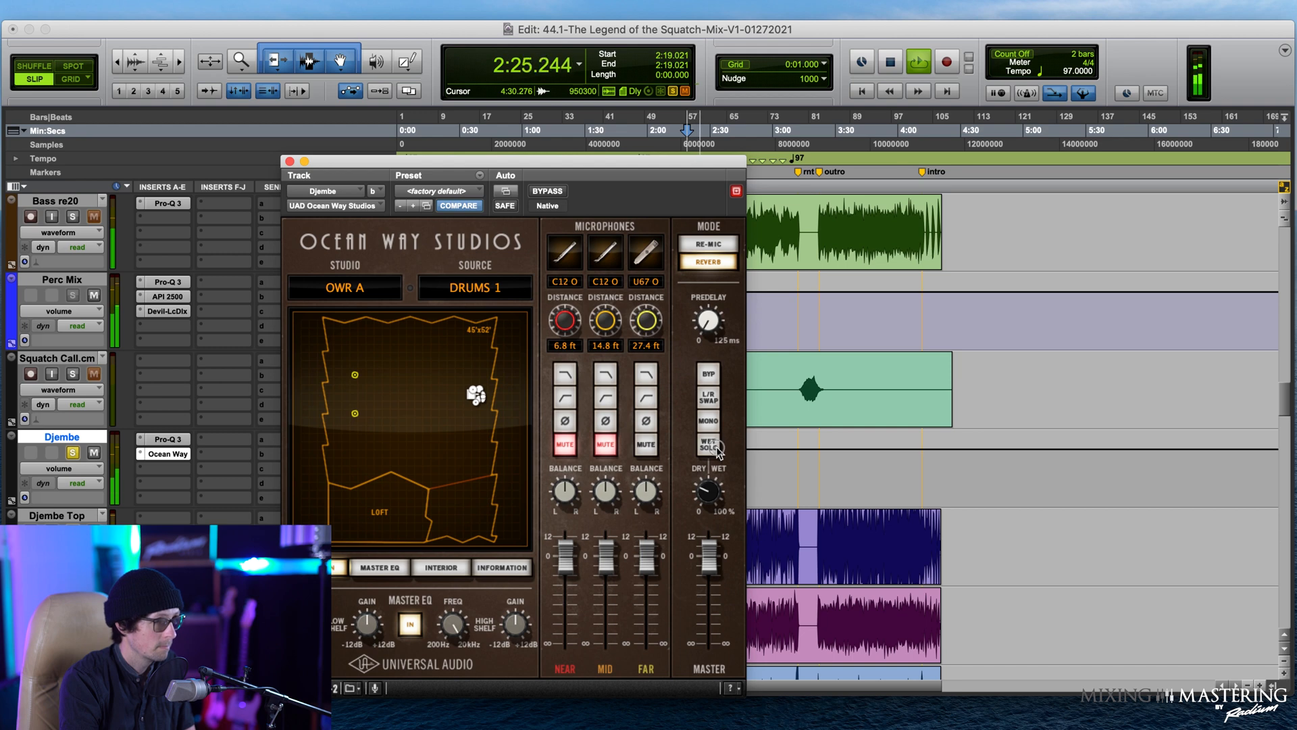
click(168, 315)
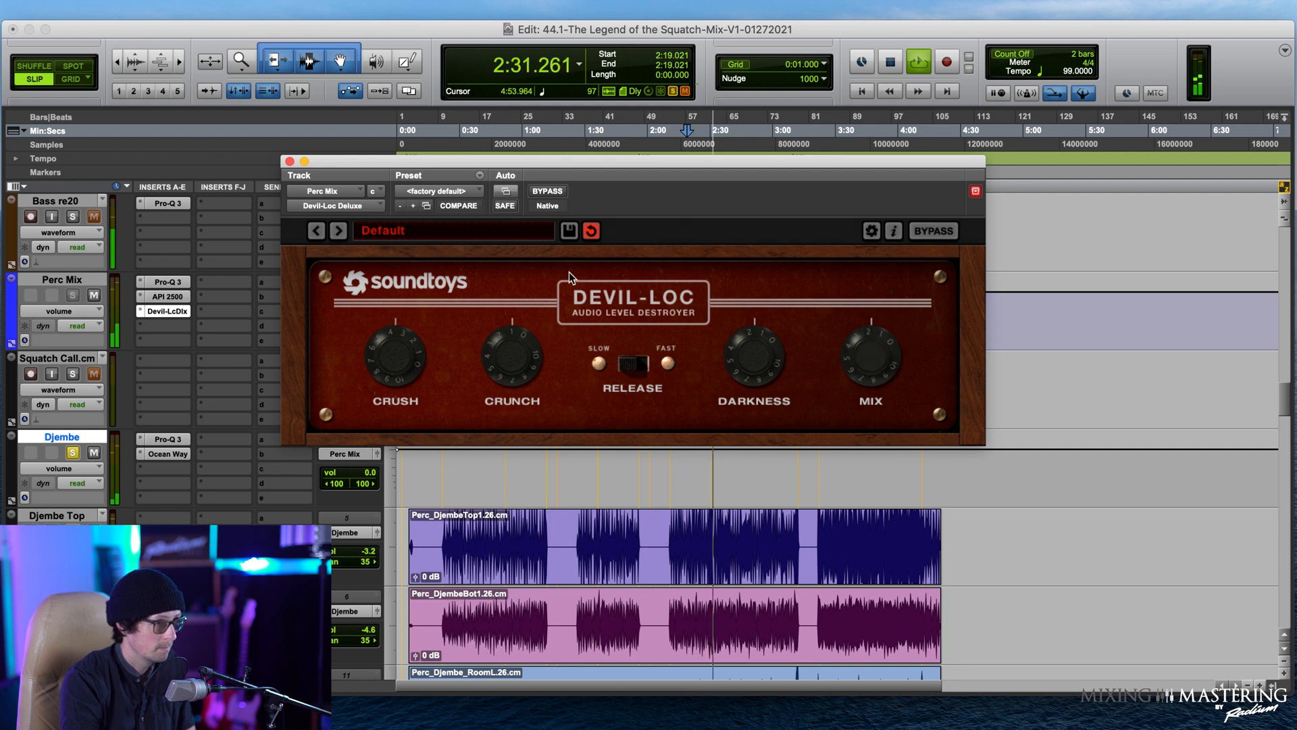
click(290, 162)
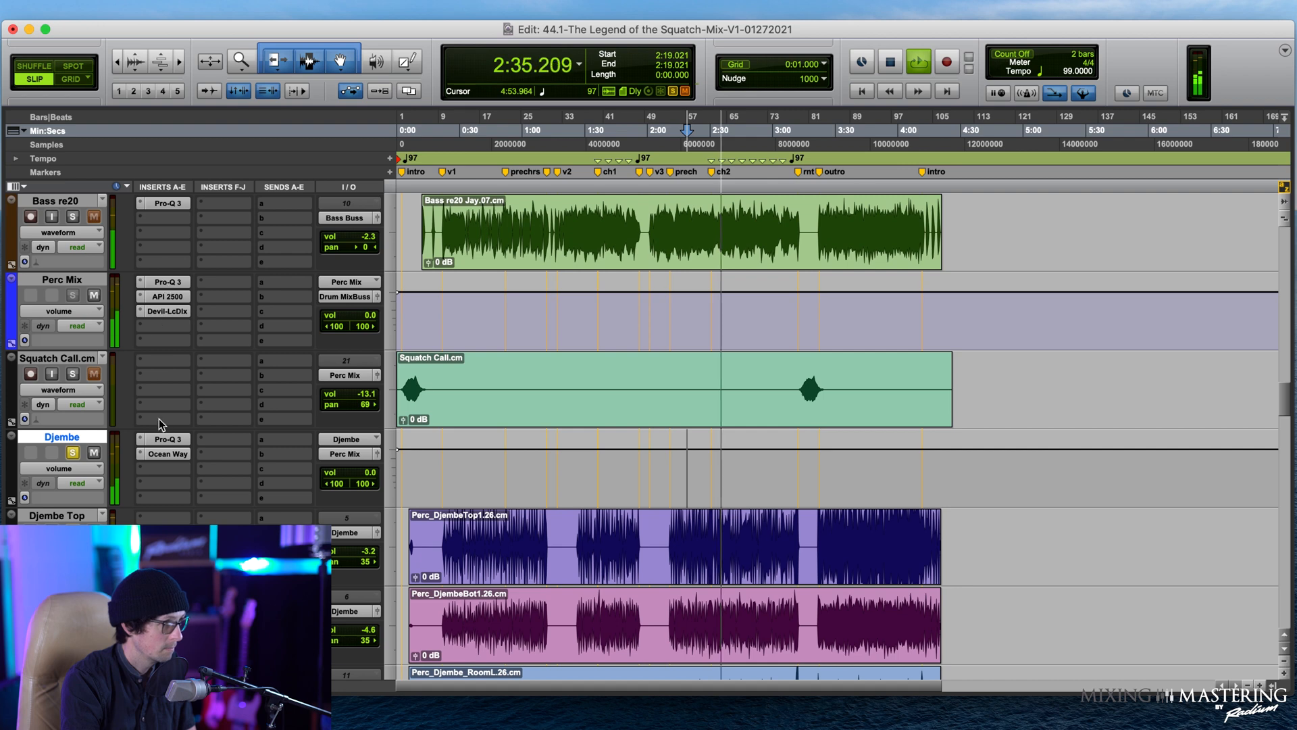
Step: In the Djembe Pro-Q 3, lower the low cut to about 45 Hz and add a bell cut of about 2 dB near 230 Hz
click(164, 439)
drag(457, 399, 421, 401)
drag(520, 400, 564, 430)
mouse_move(634, 582)
drag(629, 566, 644, 552)
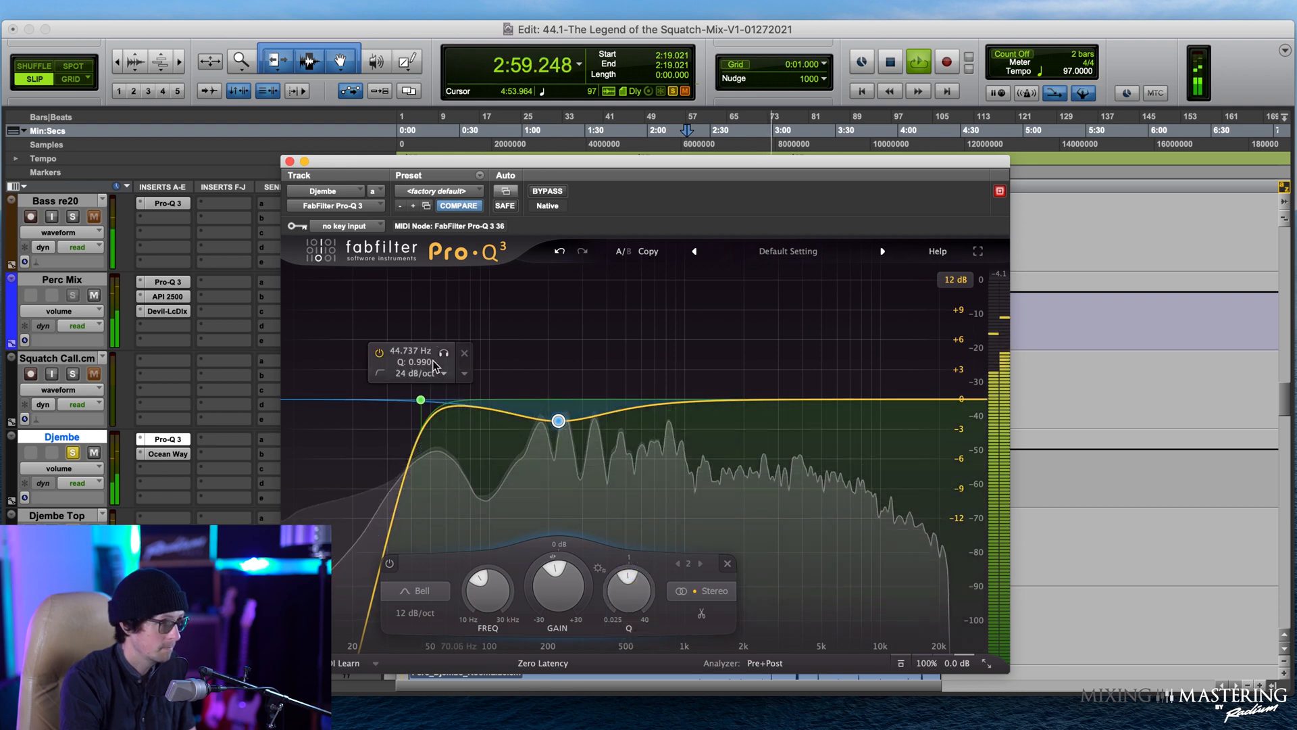
click(290, 162)
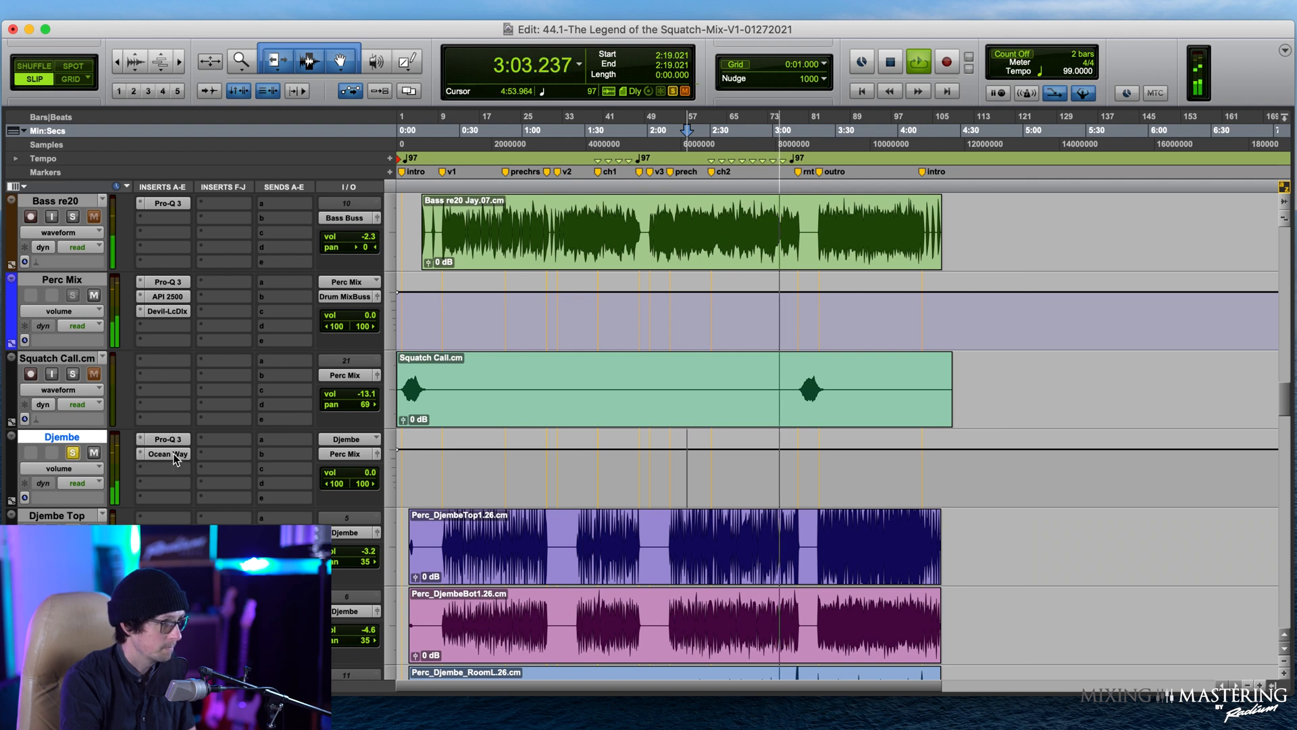
Step: Readjust the Ocean Way dry/wet blend on the soloed Djembe, stop playback, and unsolo the aux
click(173, 453)
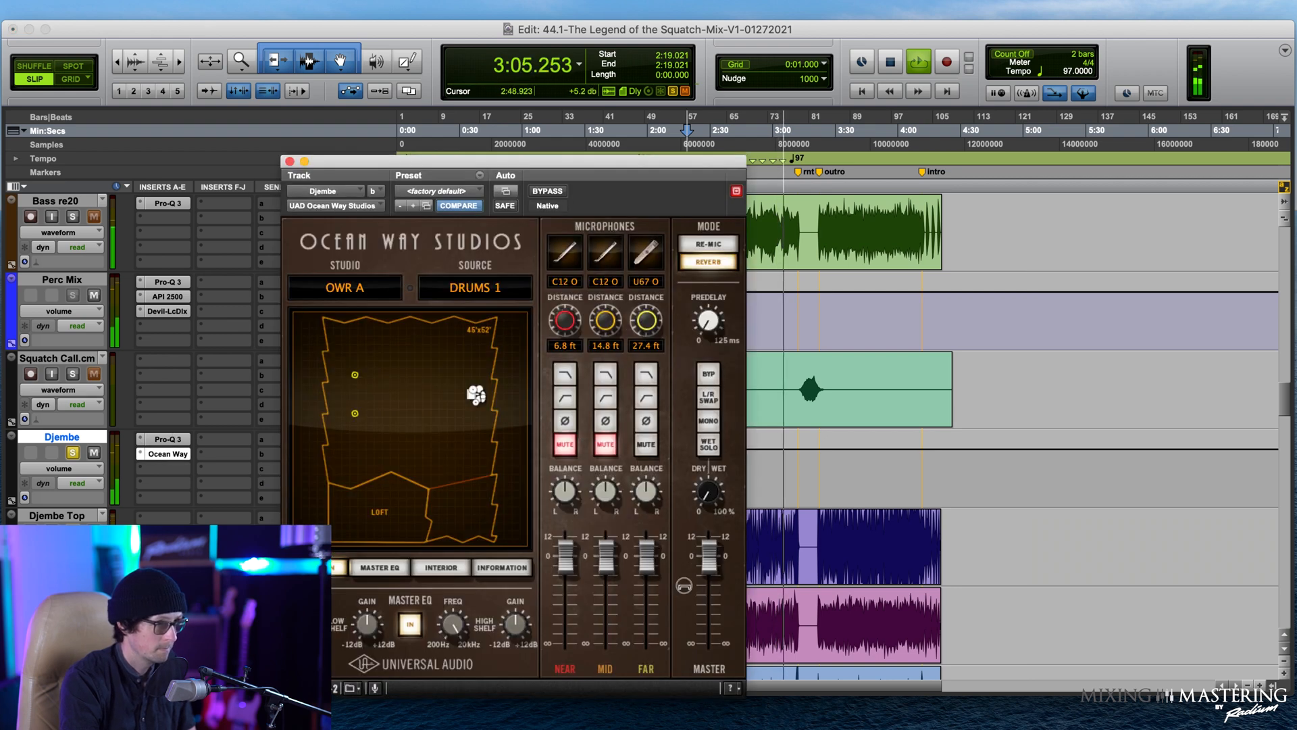
drag(717, 497, 683, 409)
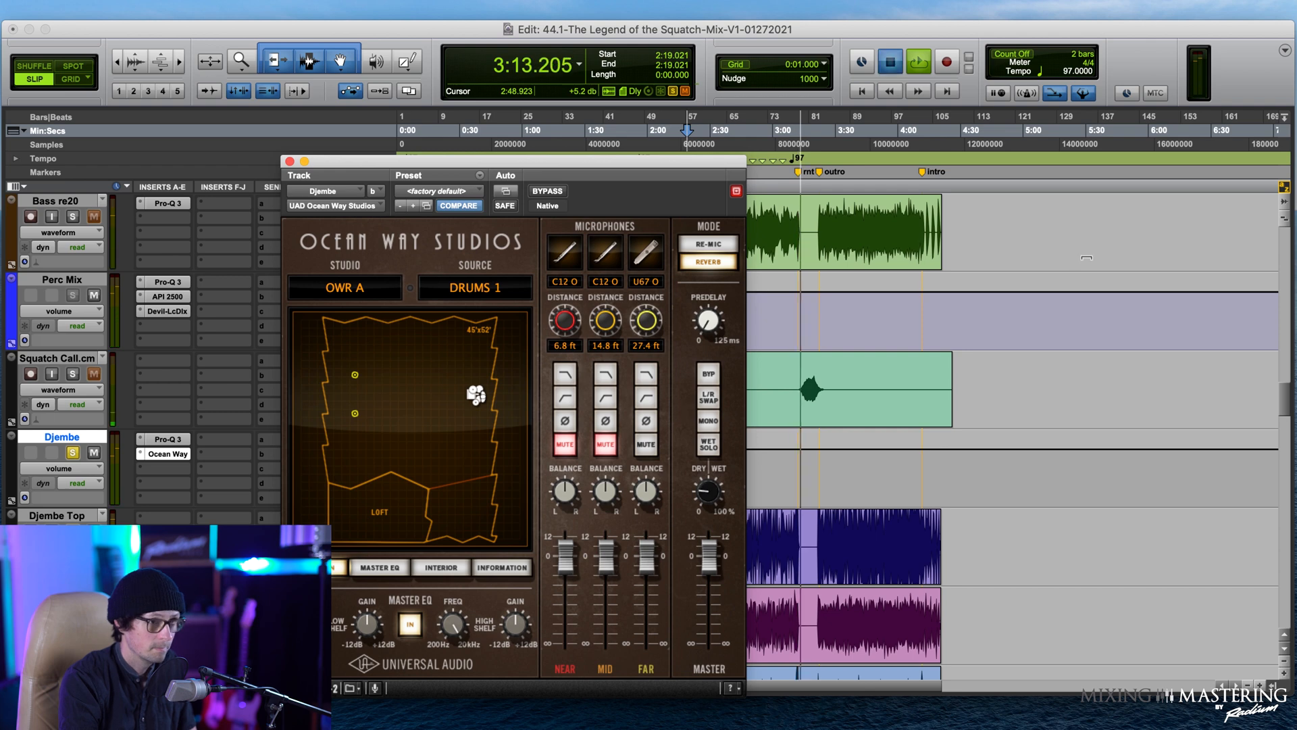
key(space)
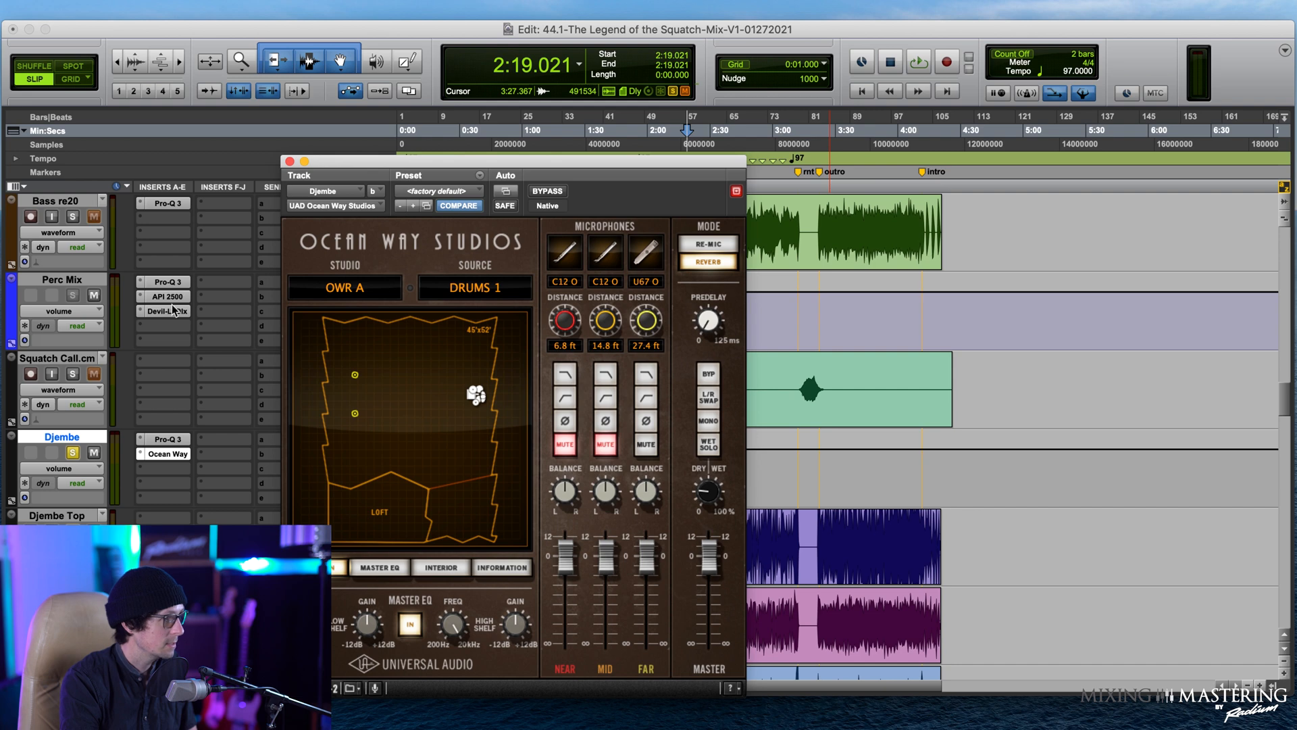
click(73, 453)
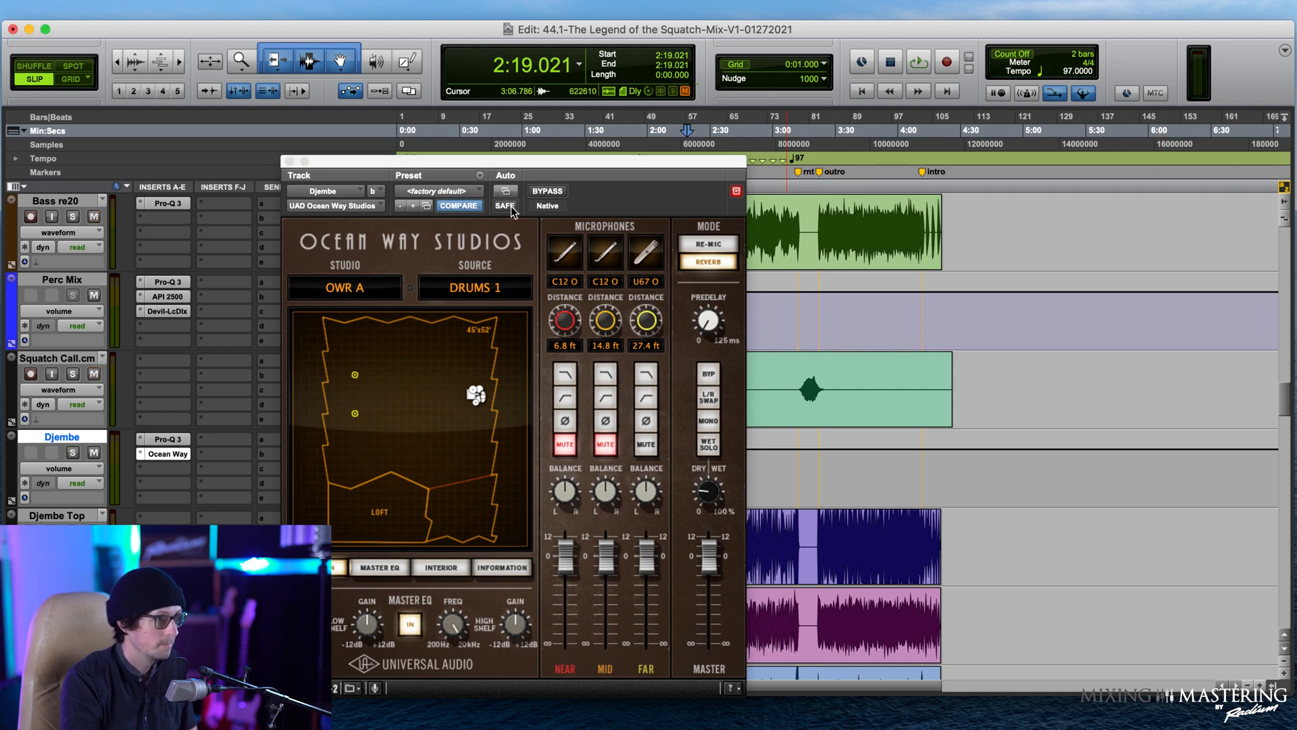
Step: Play the full mix from about 2:22.9 and fine-tune the Djembe's Ocean Way dry/wet blend in context
drag(504, 163, 236, 234)
click(695, 527)
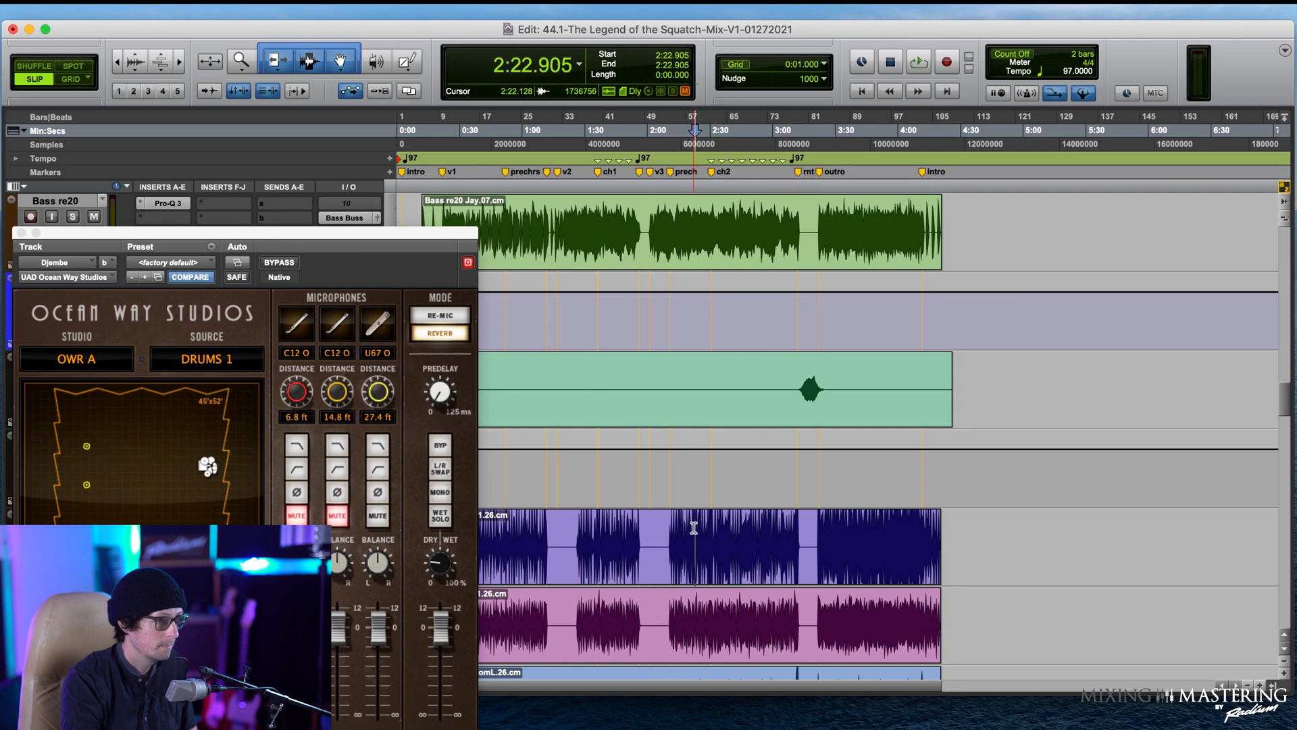
key(space)
drag(304, 235, 711, 135)
drag(850, 466, 837, 443)
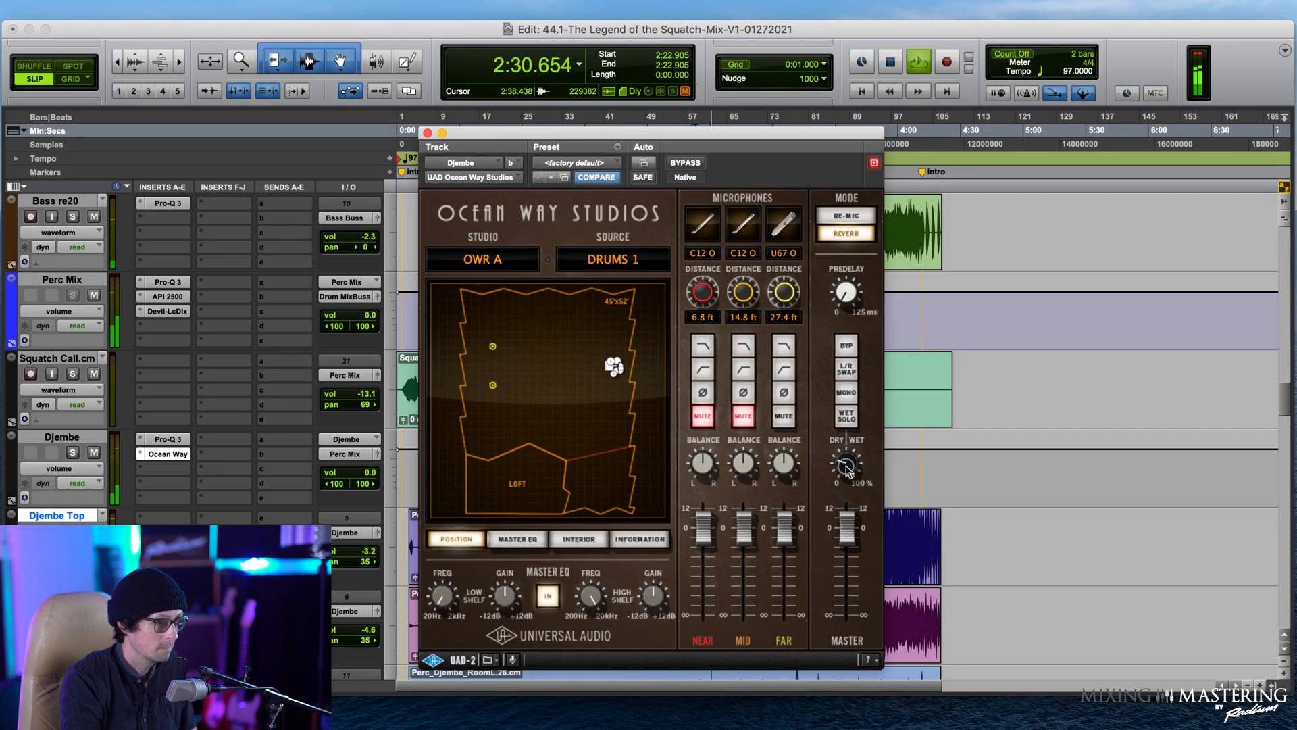
Step: Try the mid mics in place of the far mics in Ocean Way, auditioning MKH20 O, KM54 C and C12 O
click(745, 417)
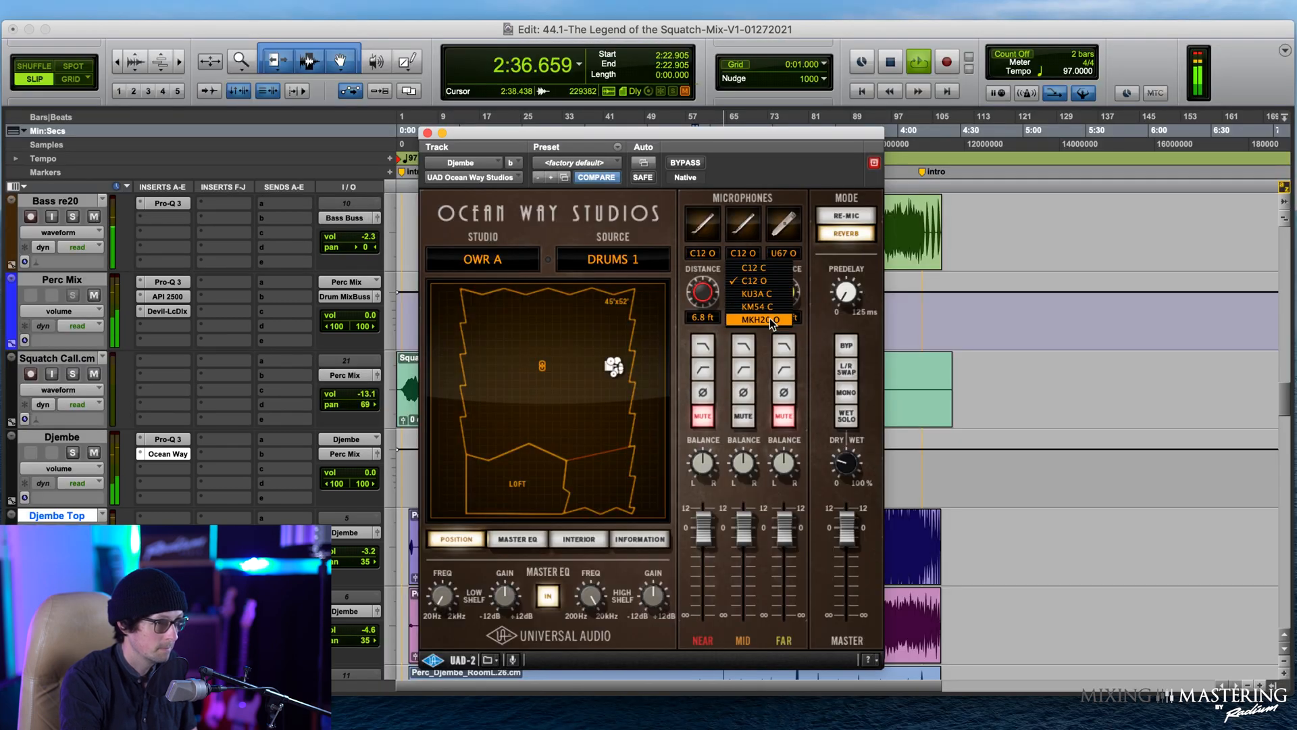
click(744, 254)
click(744, 254)
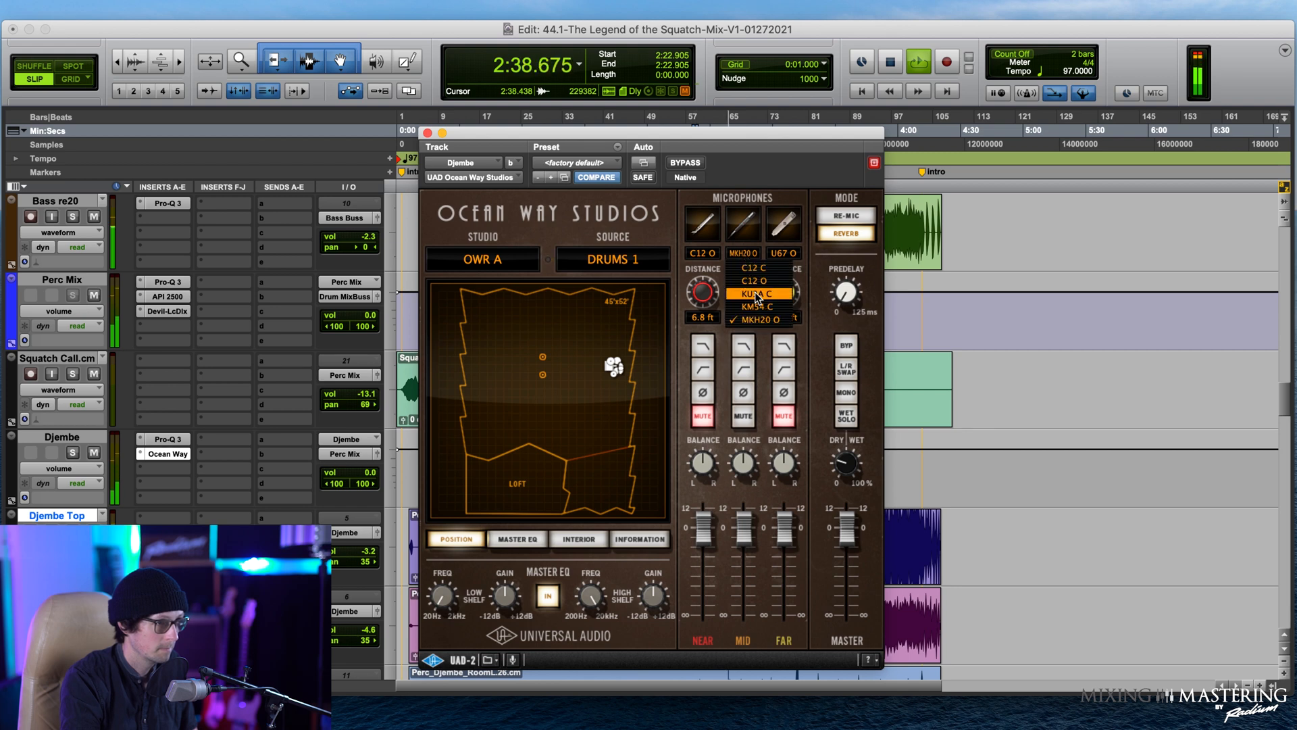
click(757, 289)
click(745, 254)
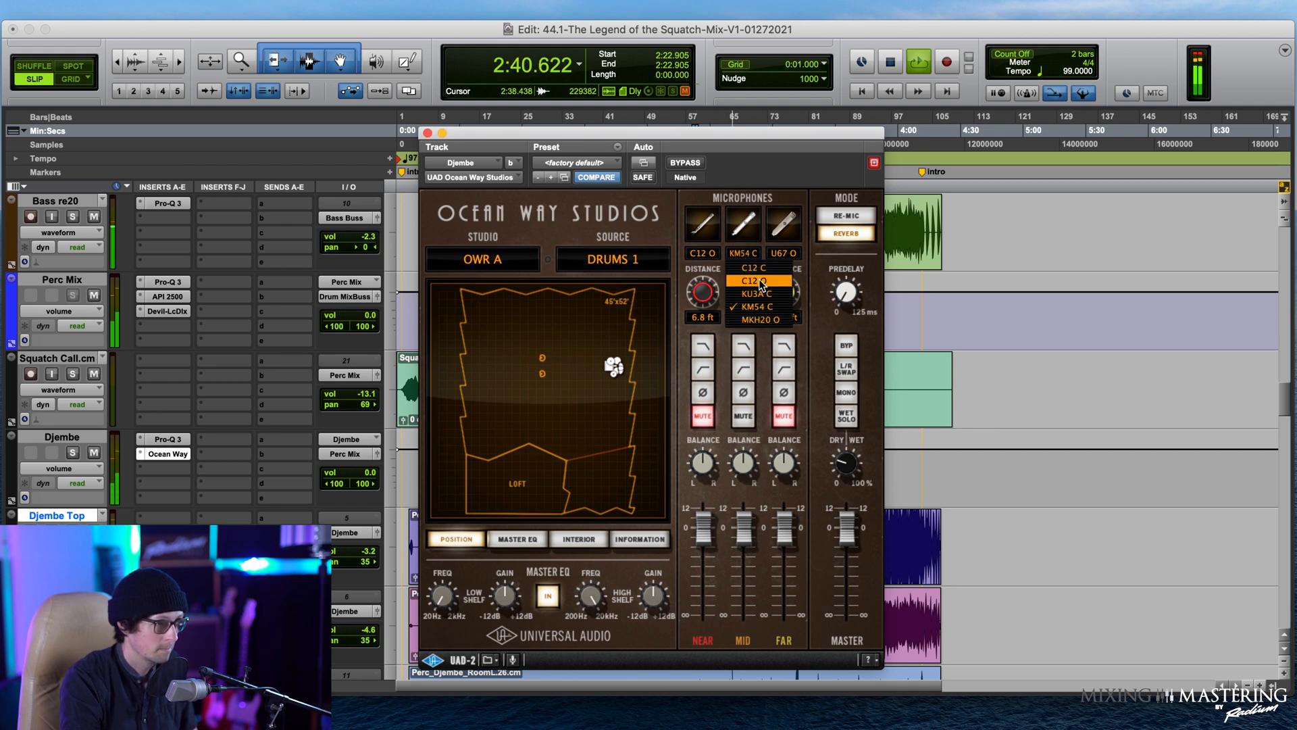
click(755, 301)
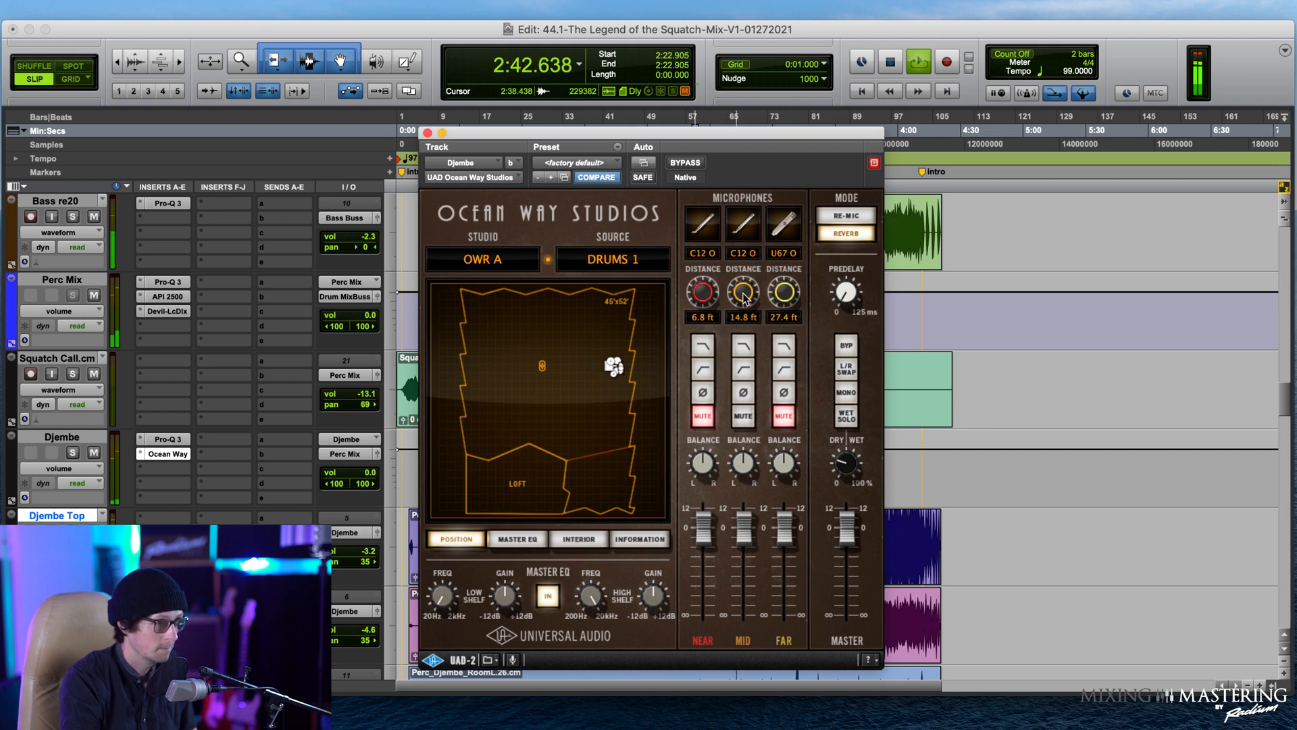
click(741, 415)
click(776, 417)
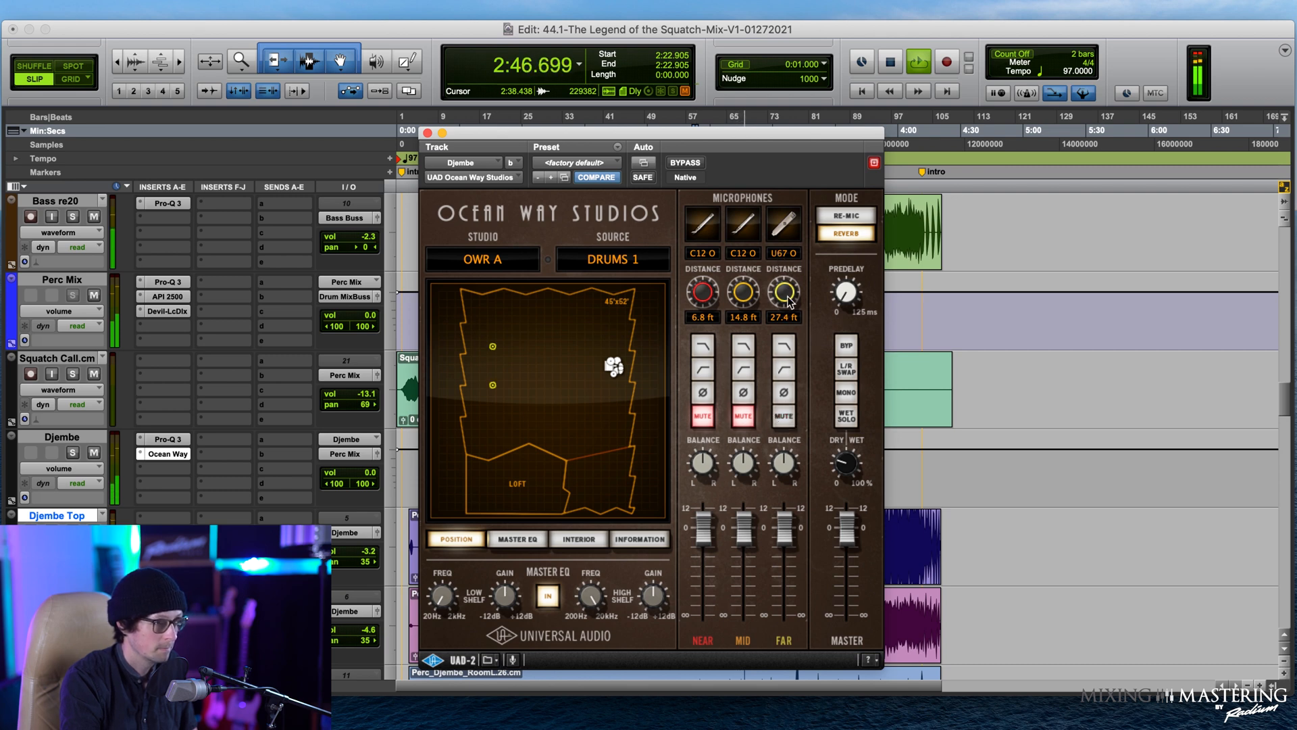
Step: Audition the M50 O as Ocean Way's far mic and settle on the C12 O
click(782, 253)
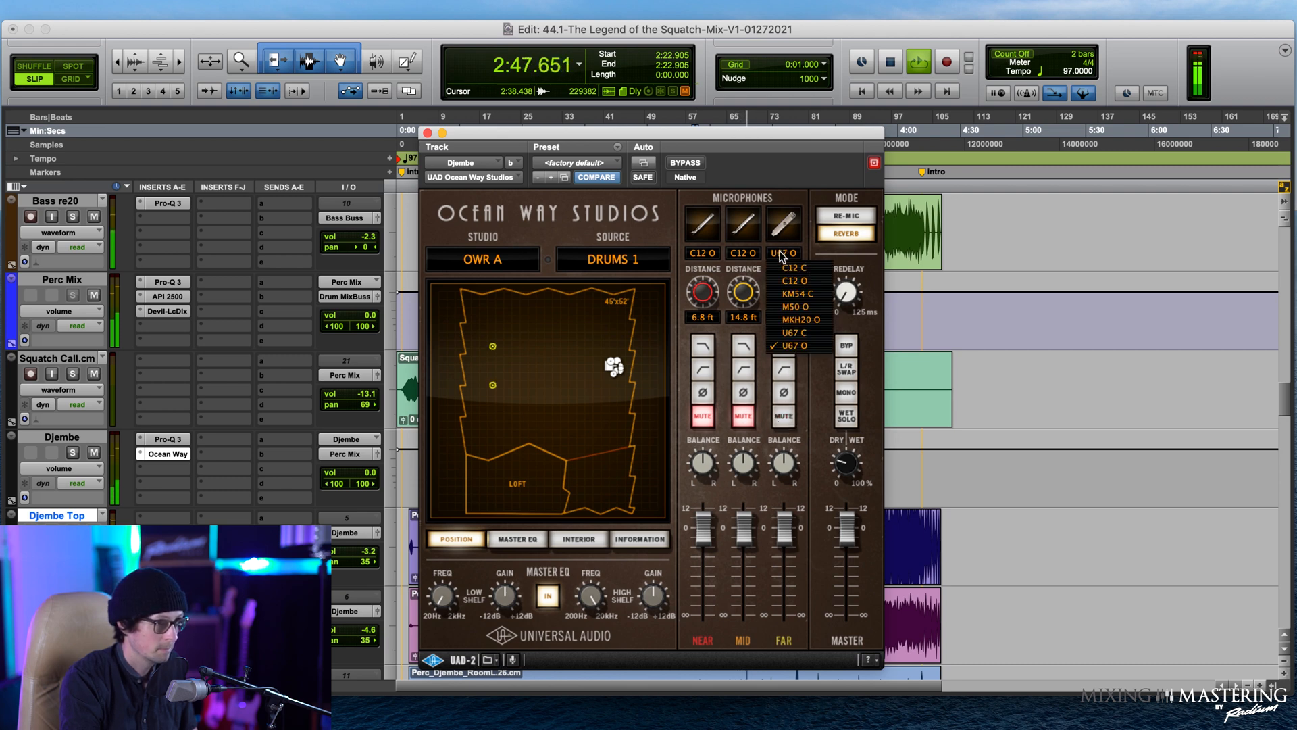
click(801, 309)
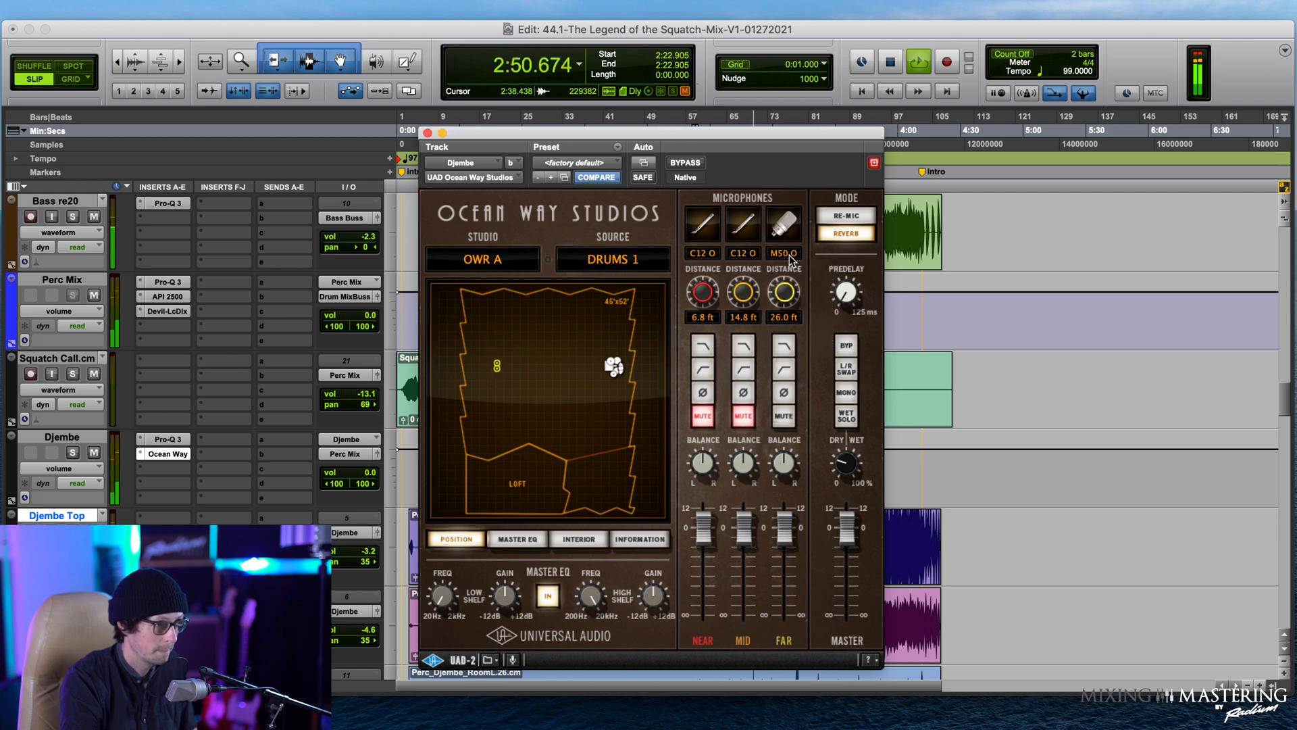
click(788, 256)
click(796, 276)
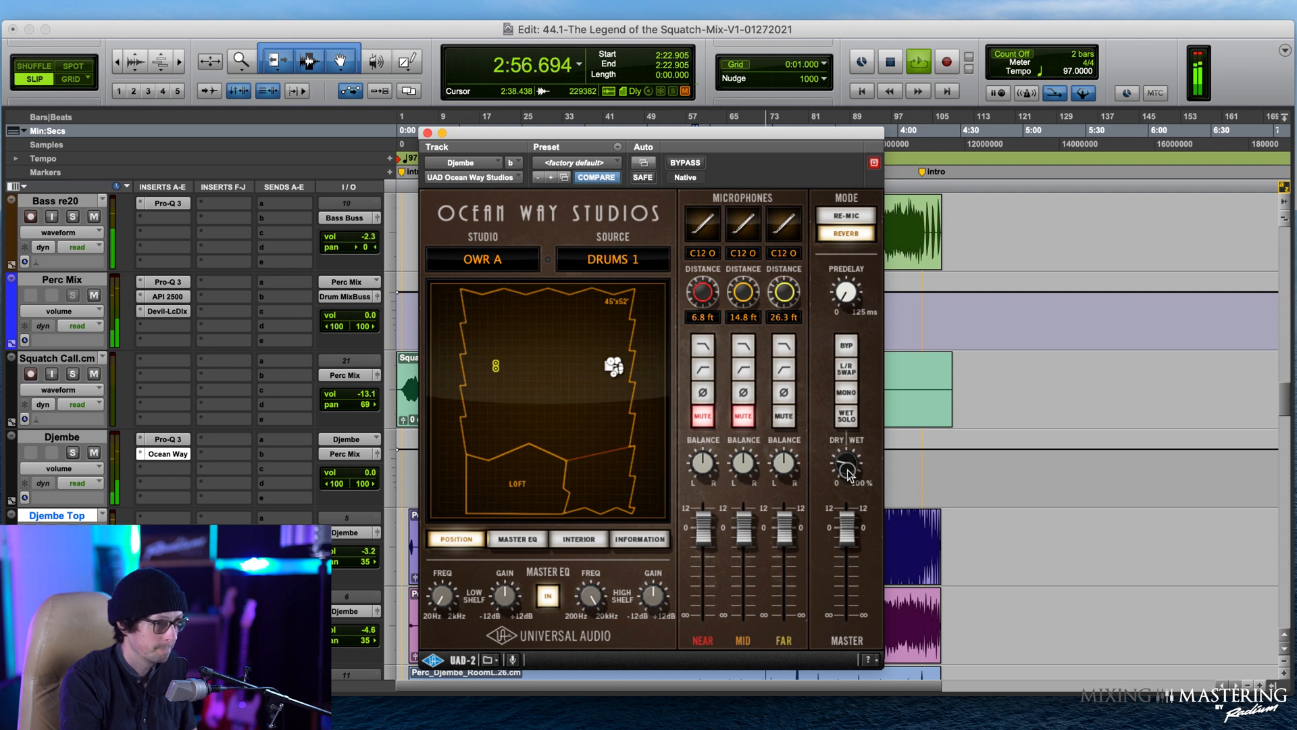
Step: Readjust the Ocean Way dry/wet blend against the new far mic, close the plug-in, and stop playback
drag(849, 472, 849, 440)
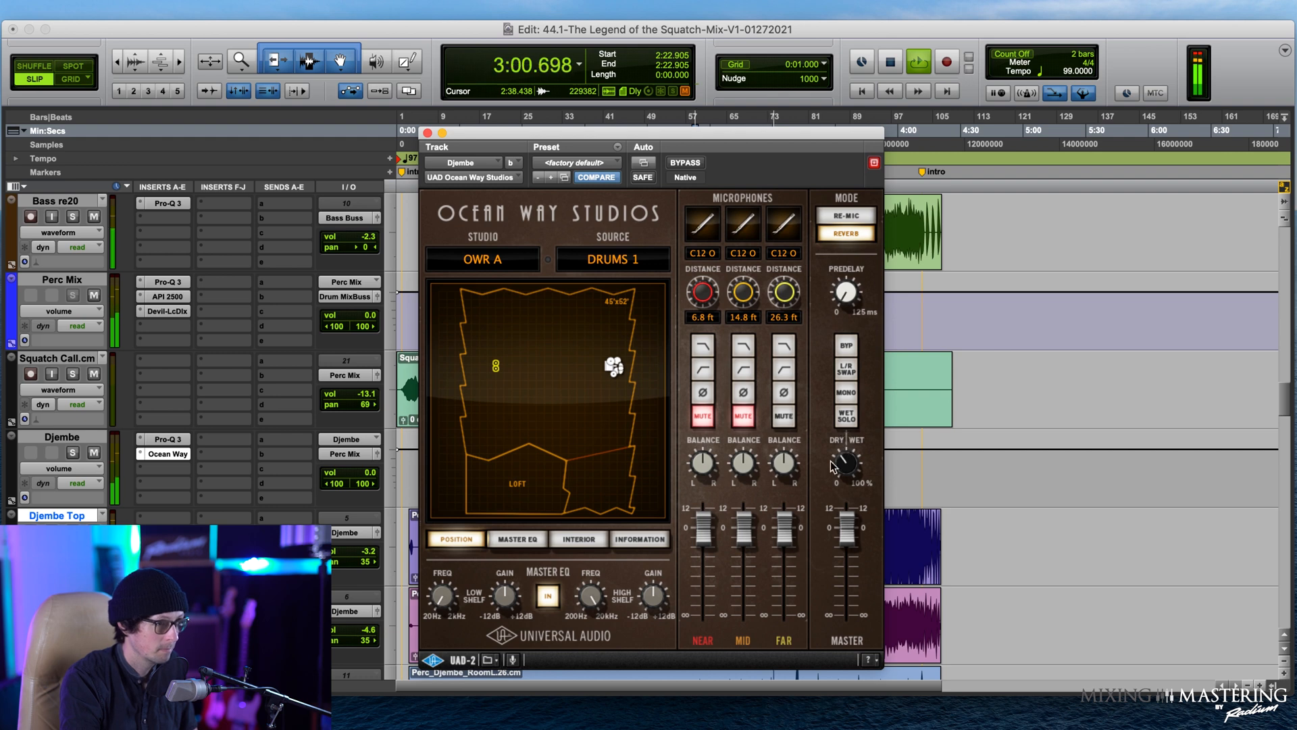
drag(857, 473, 849, 490)
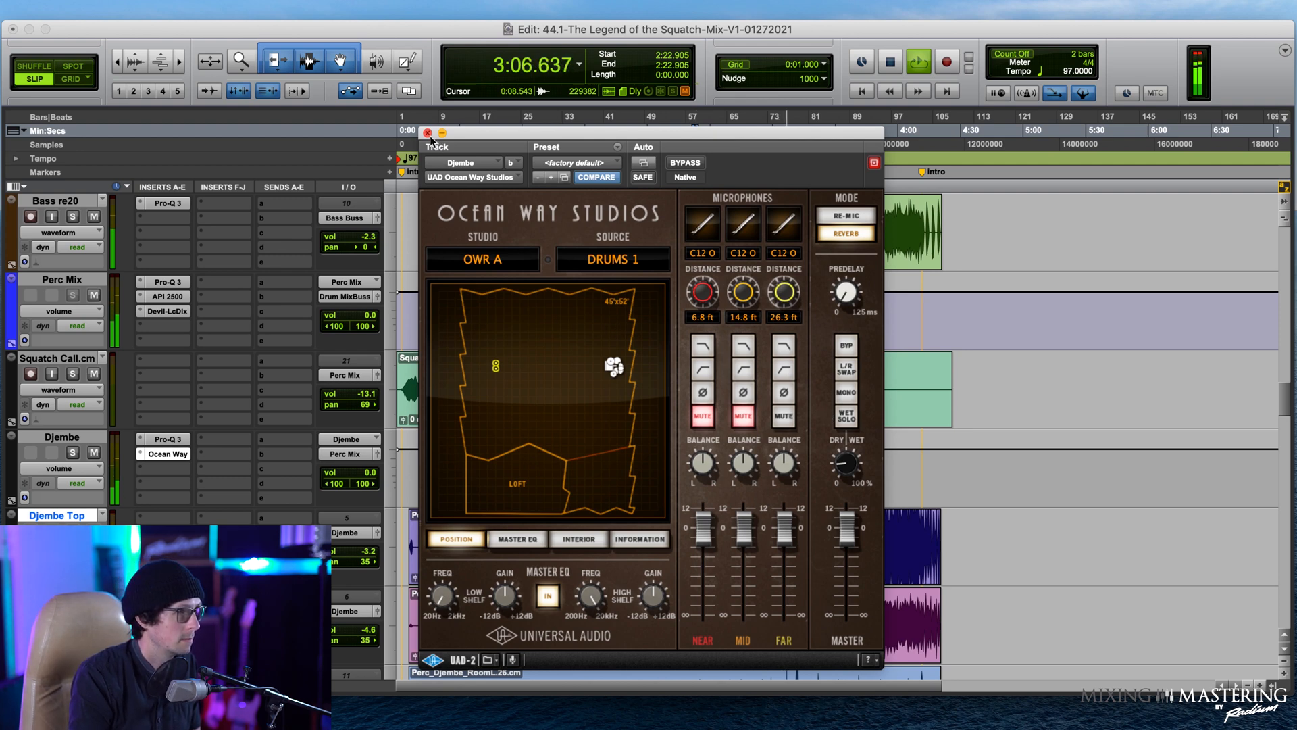
click(428, 133)
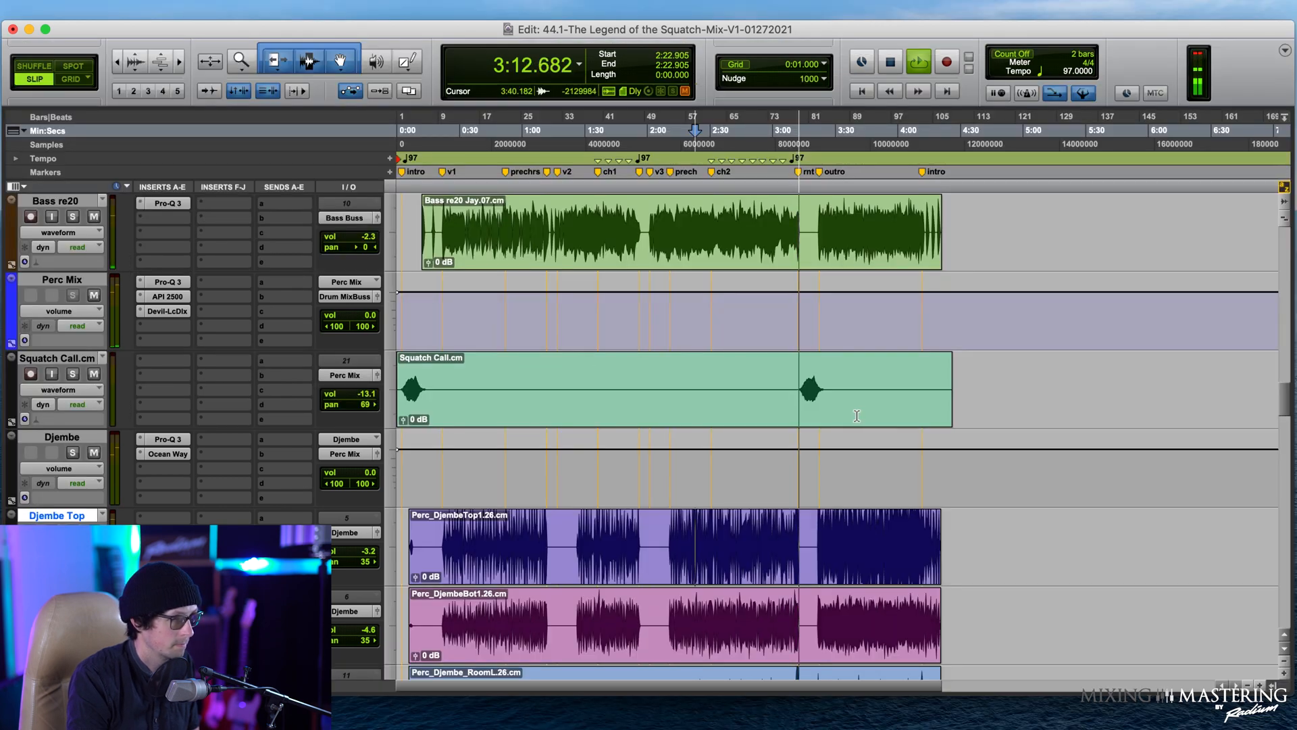
key(space)
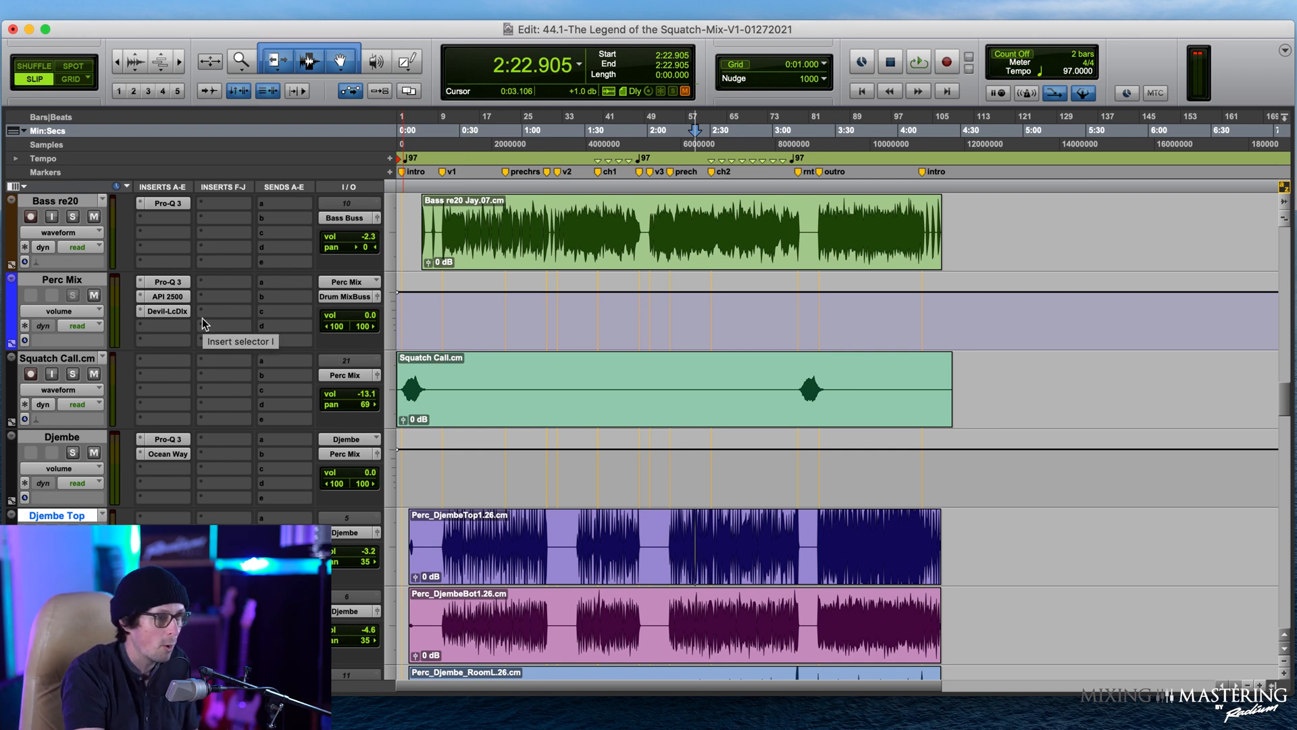
Step: Play from verse 1 at about 0:22.9 and readjust the Devil-Loc mix amount on the Perc Mix bus
click(483, 530)
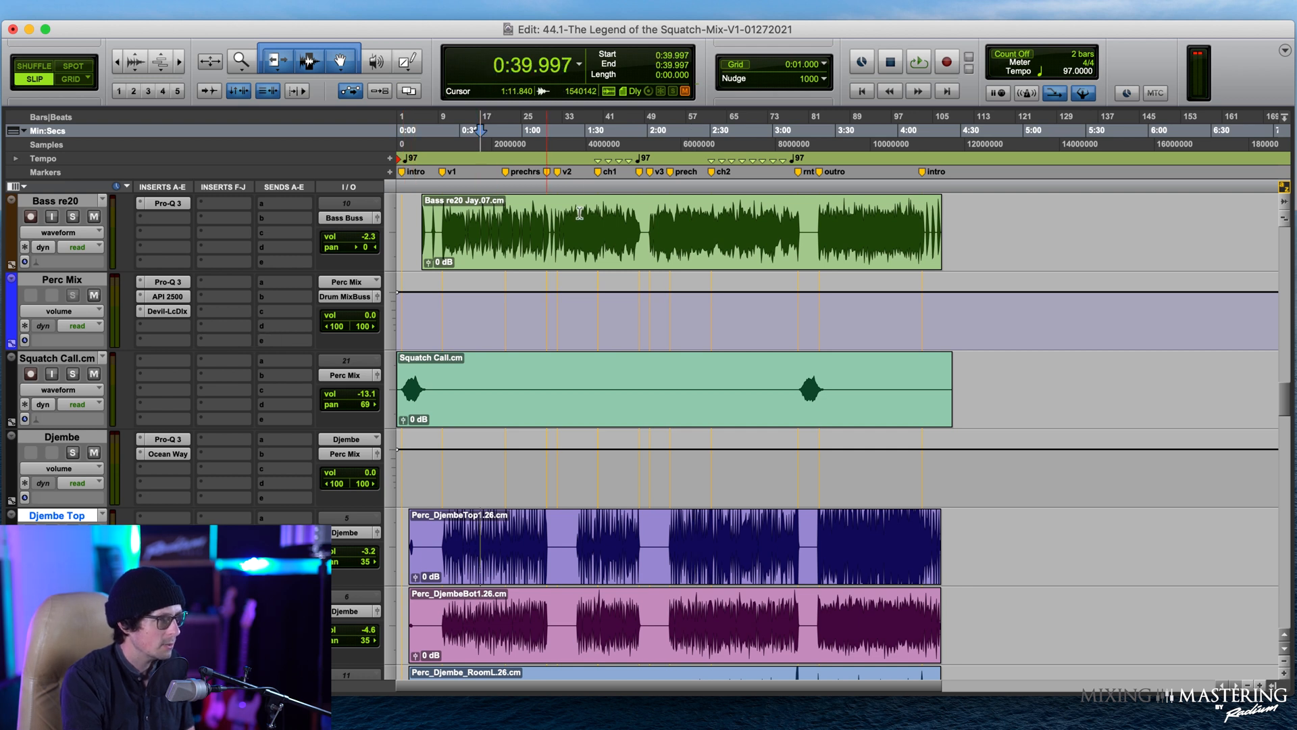
click(445, 519)
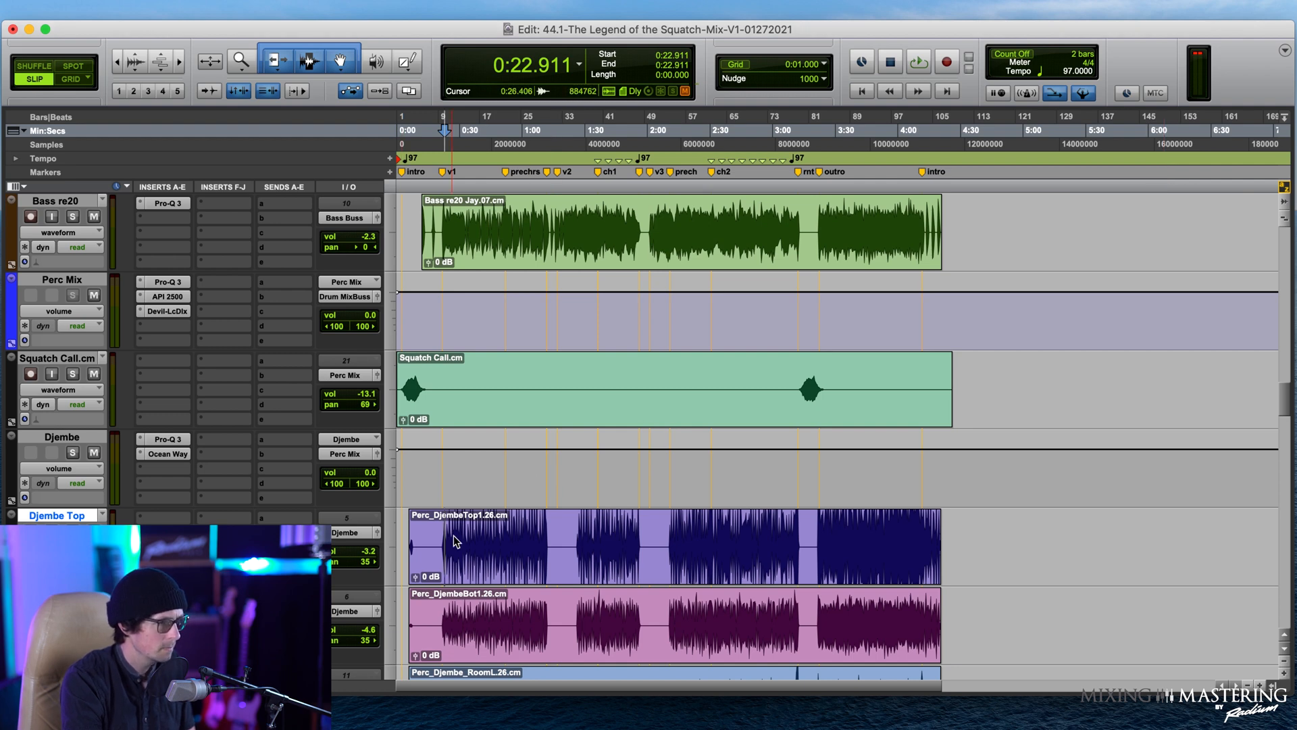
key(space)
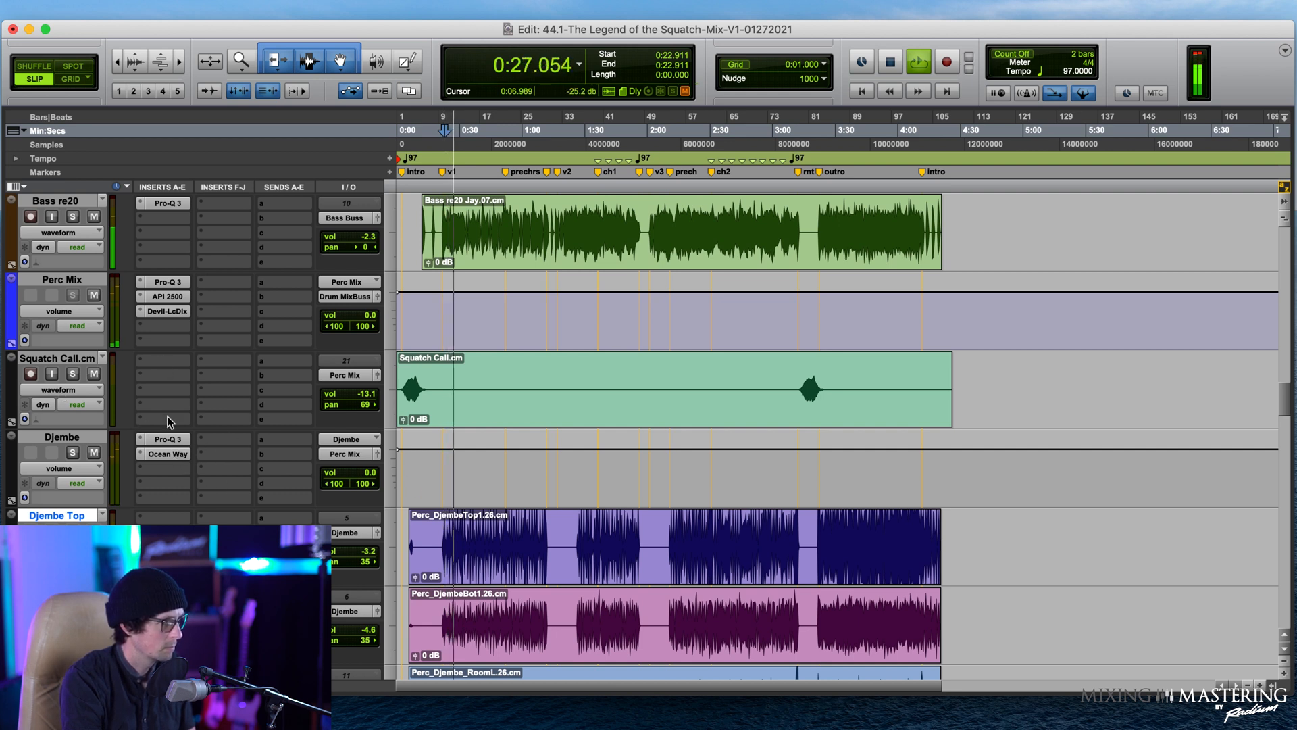
click(165, 312)
drag(837, 137, 629, 173)
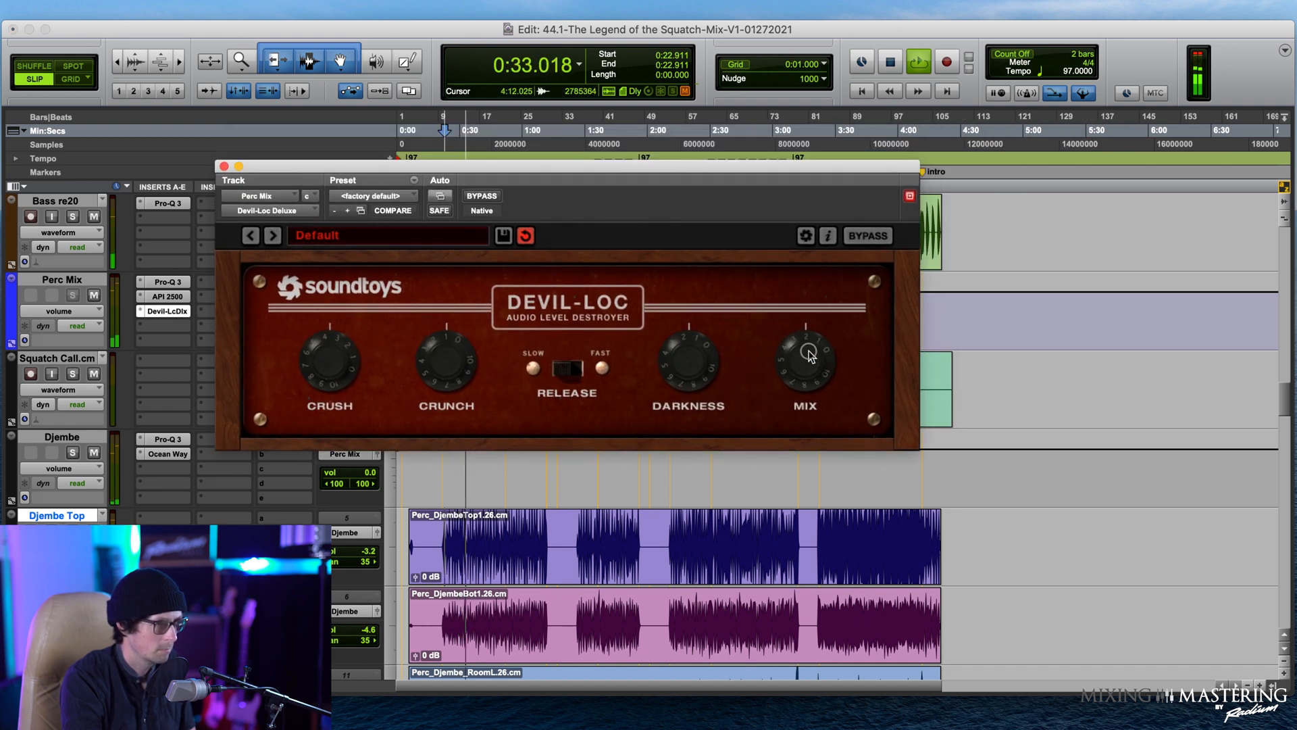
drag(813, 331, 818, 286)
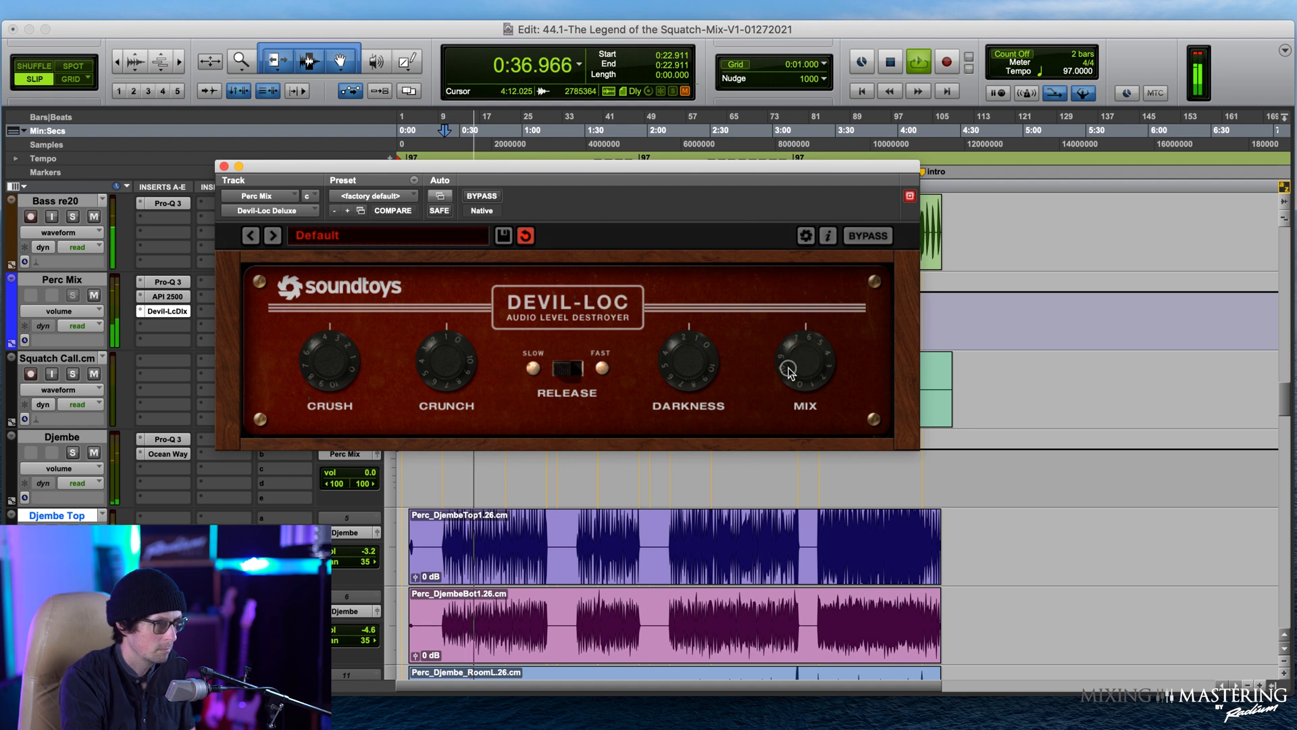
drag(813, 358, 789, 397)
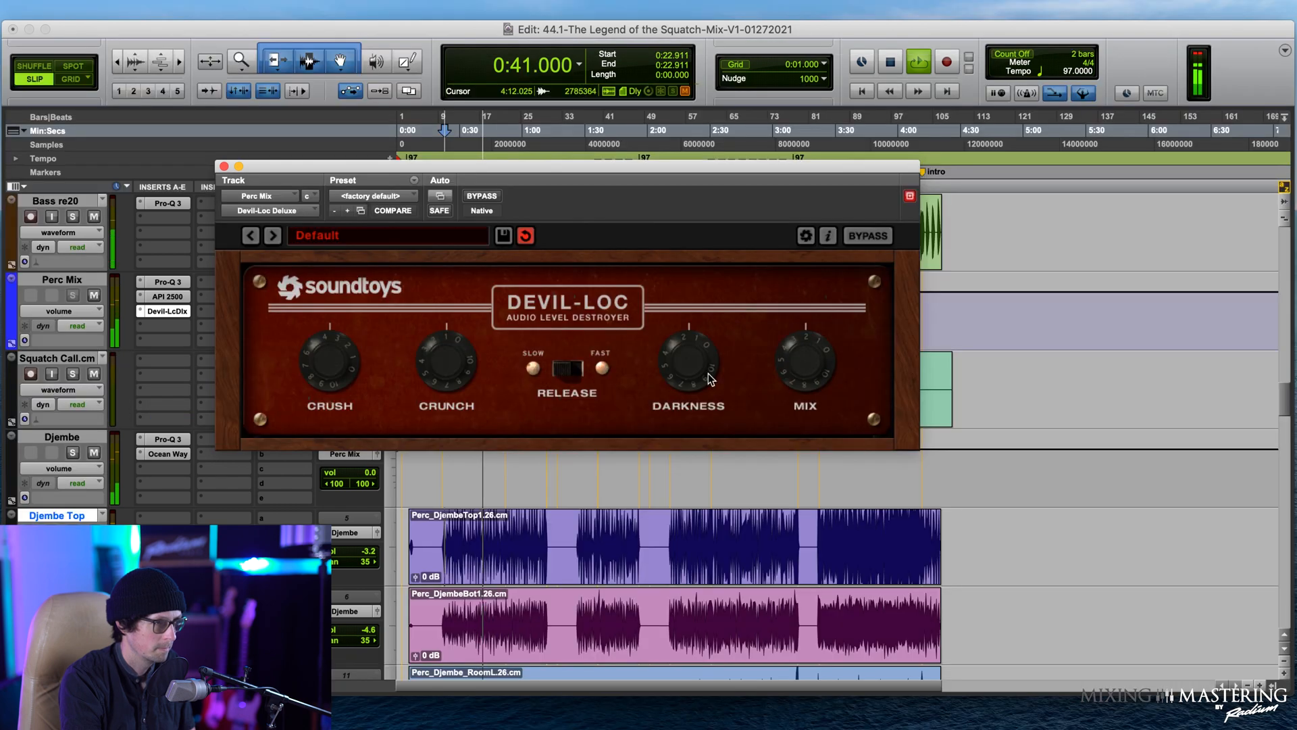
Step: Toggle the Devil-Loc release speed, fine-tune its crunch, and close the plug-in
click(562, 371)
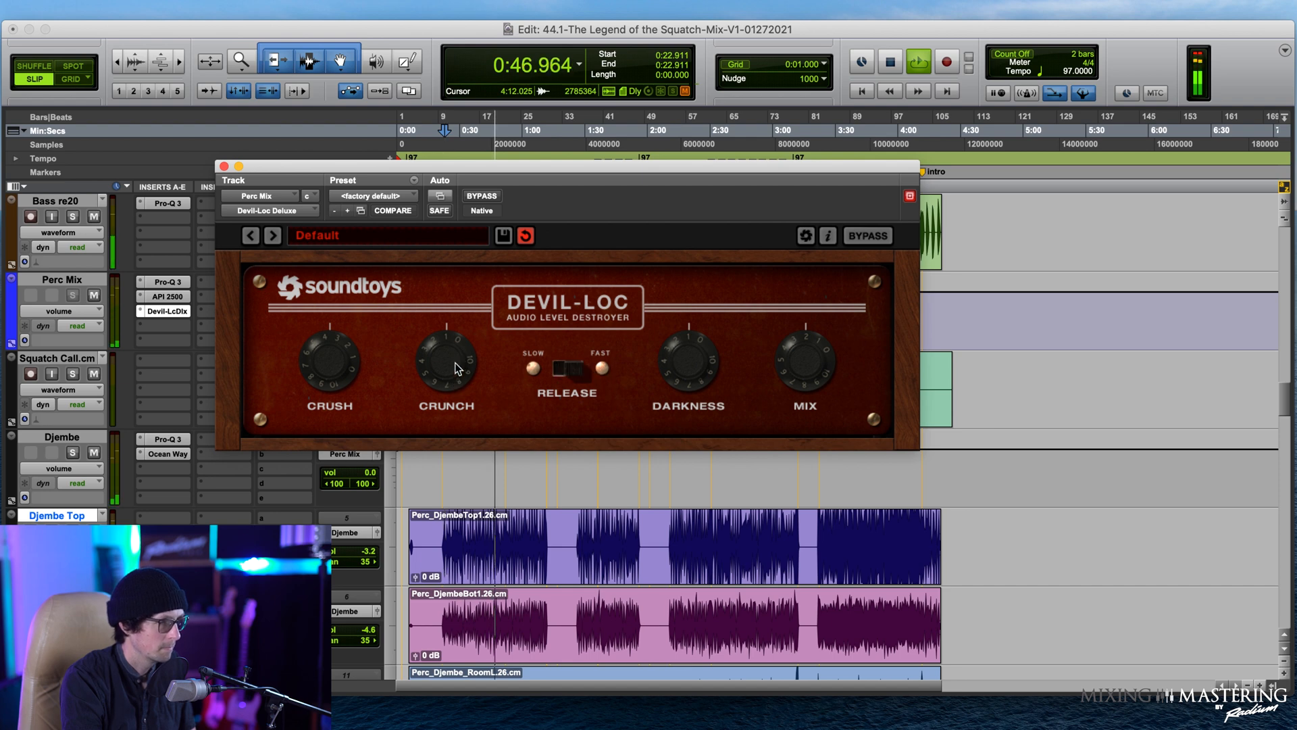
drag(455, 362, 457, 364)
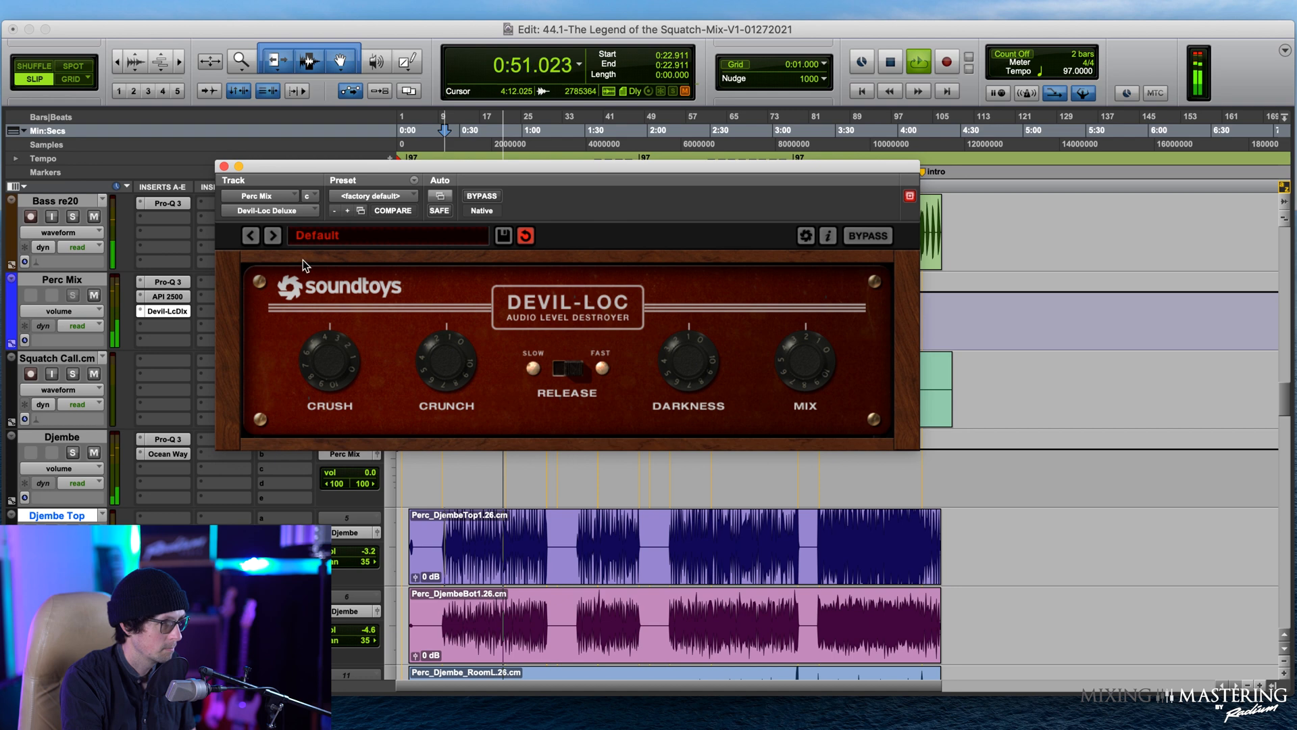
click(224, 166)
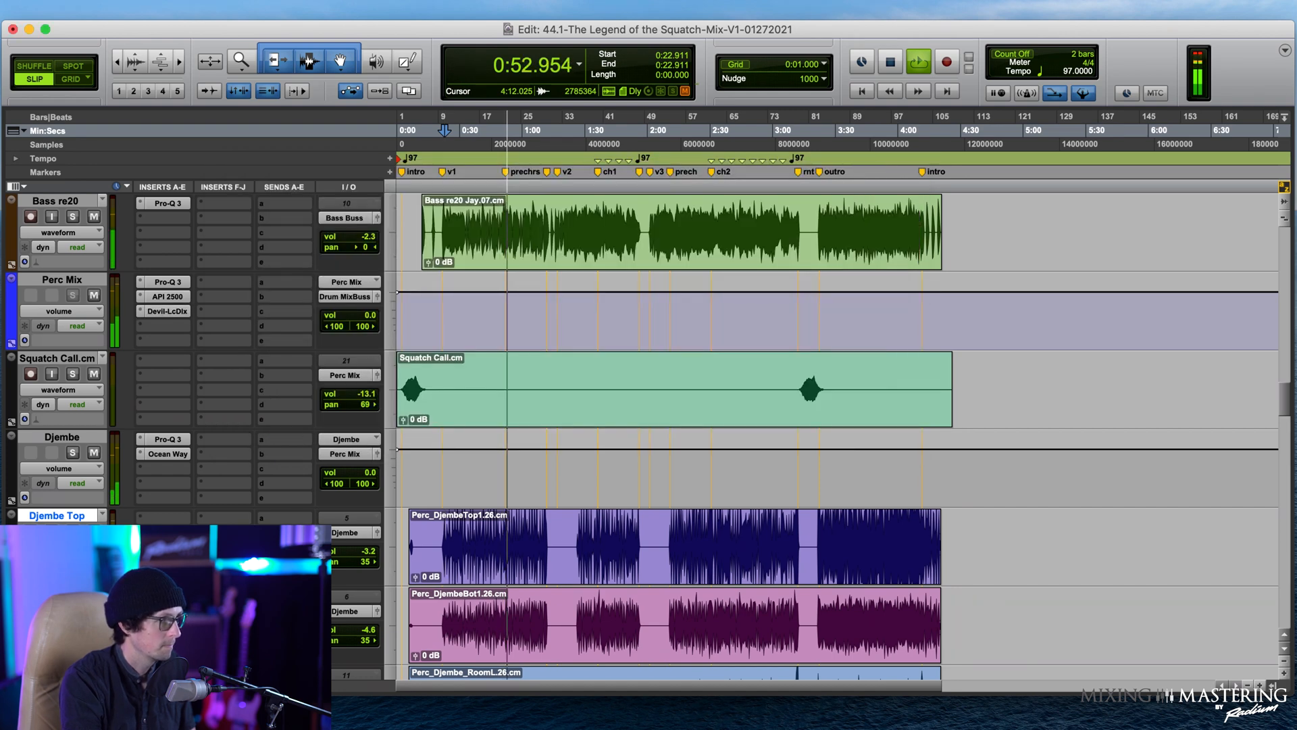
Step: Listen to the Djembe aux and Djembe Top in solo, clear all solos, and stop playback
click(72, 452)
scroll(72, 457, down, 1)
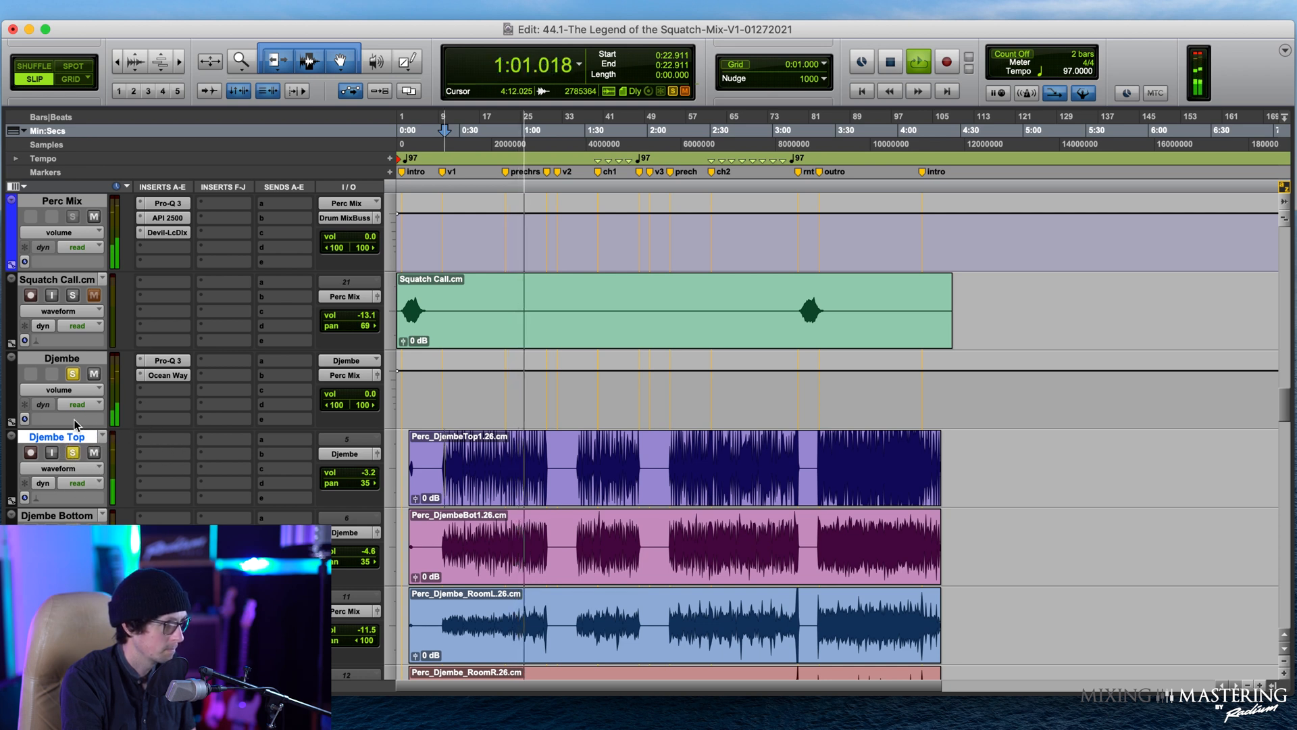
alt+click(73, 452)
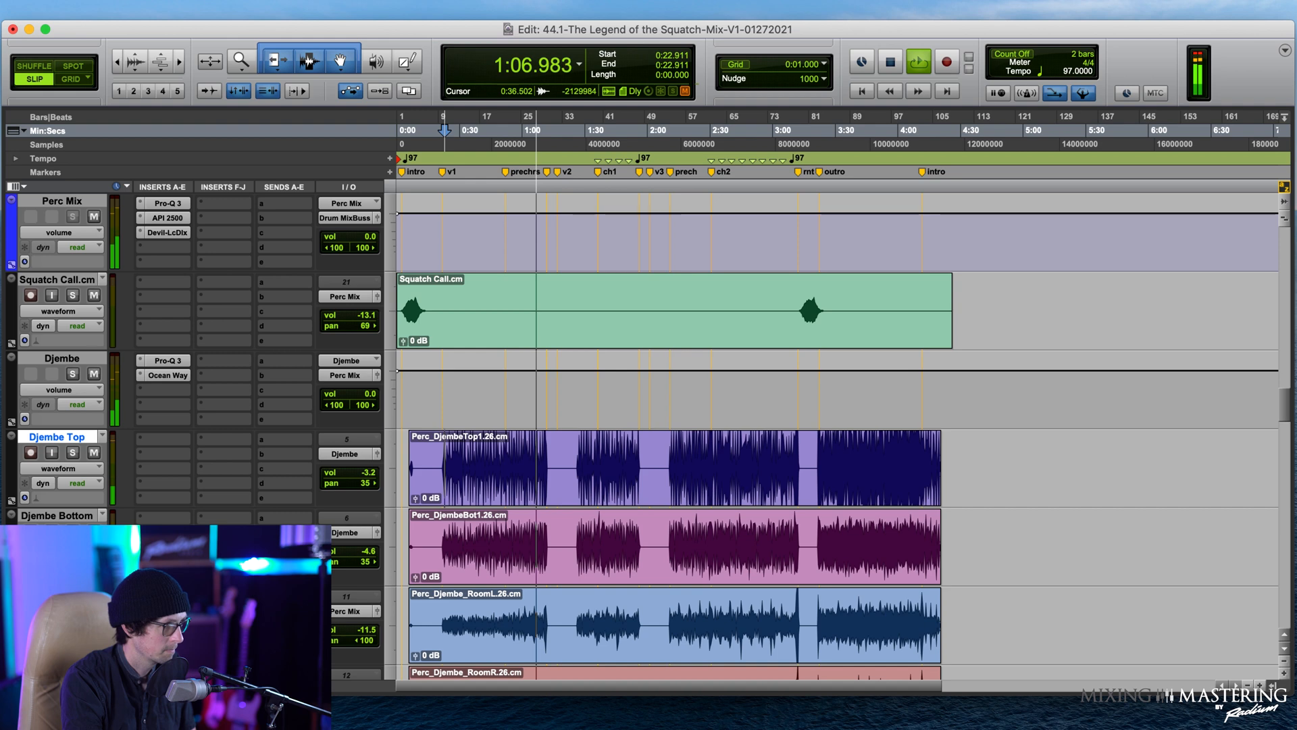
scroll(301, 420, down, 3)
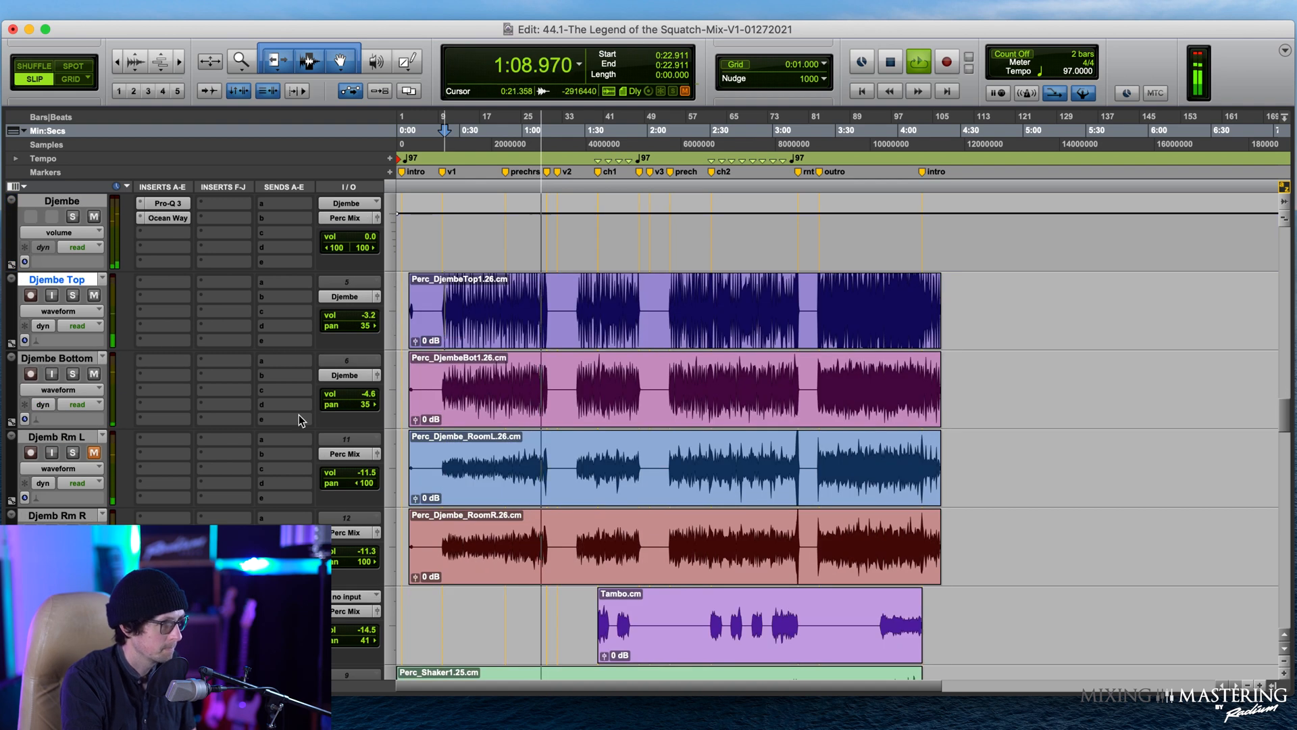
key(space)
Step: Hide the Djemb Rm L and Djemb Rm R tracks
click(68, 437)
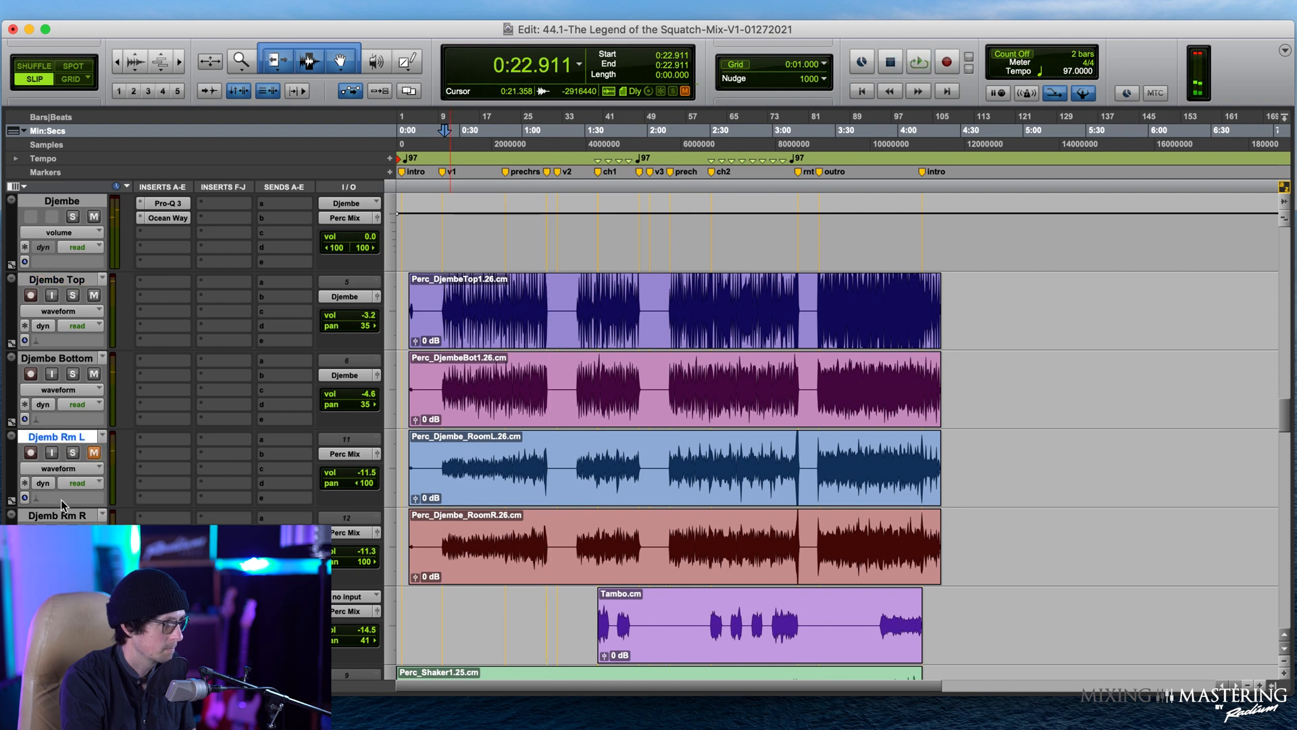
shift+click(51, 515)
right_click(51, 520)
click(88, 540)
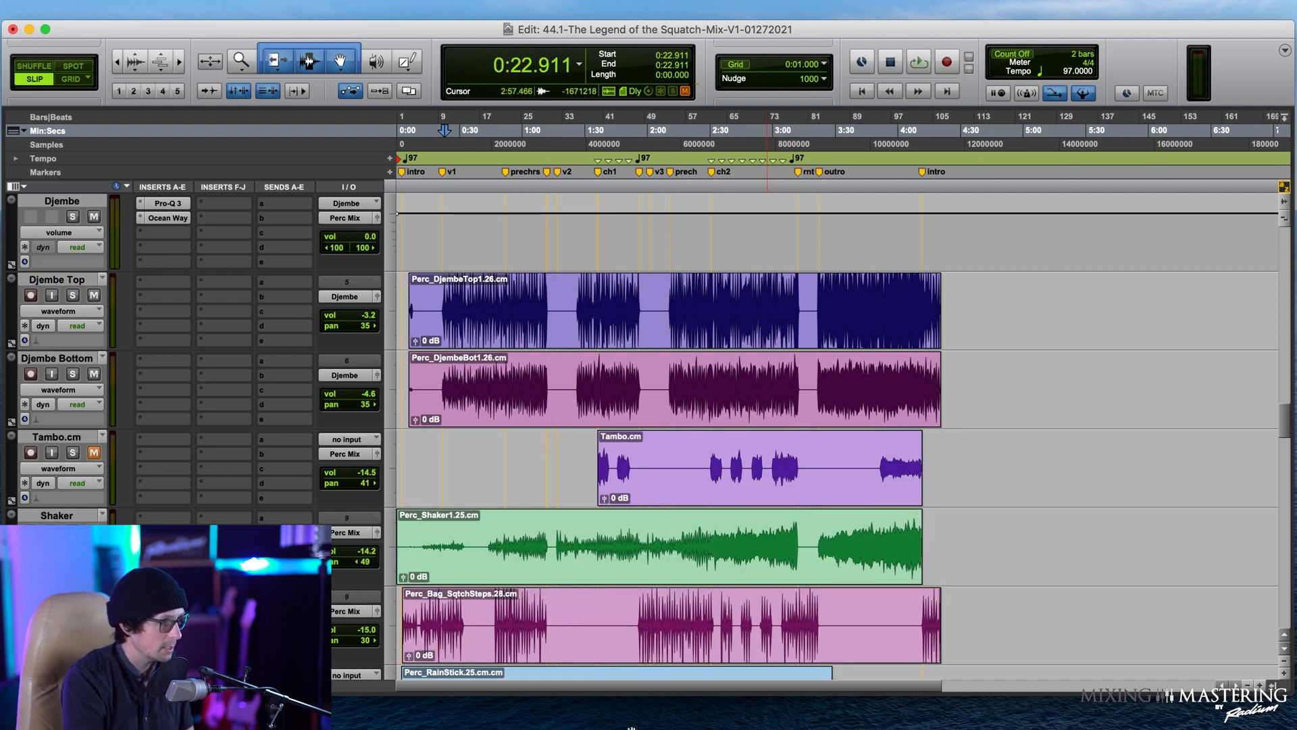
Step: Play the mix from about 0:47.8 to listen to the Shaker track in context
click(497, 527)
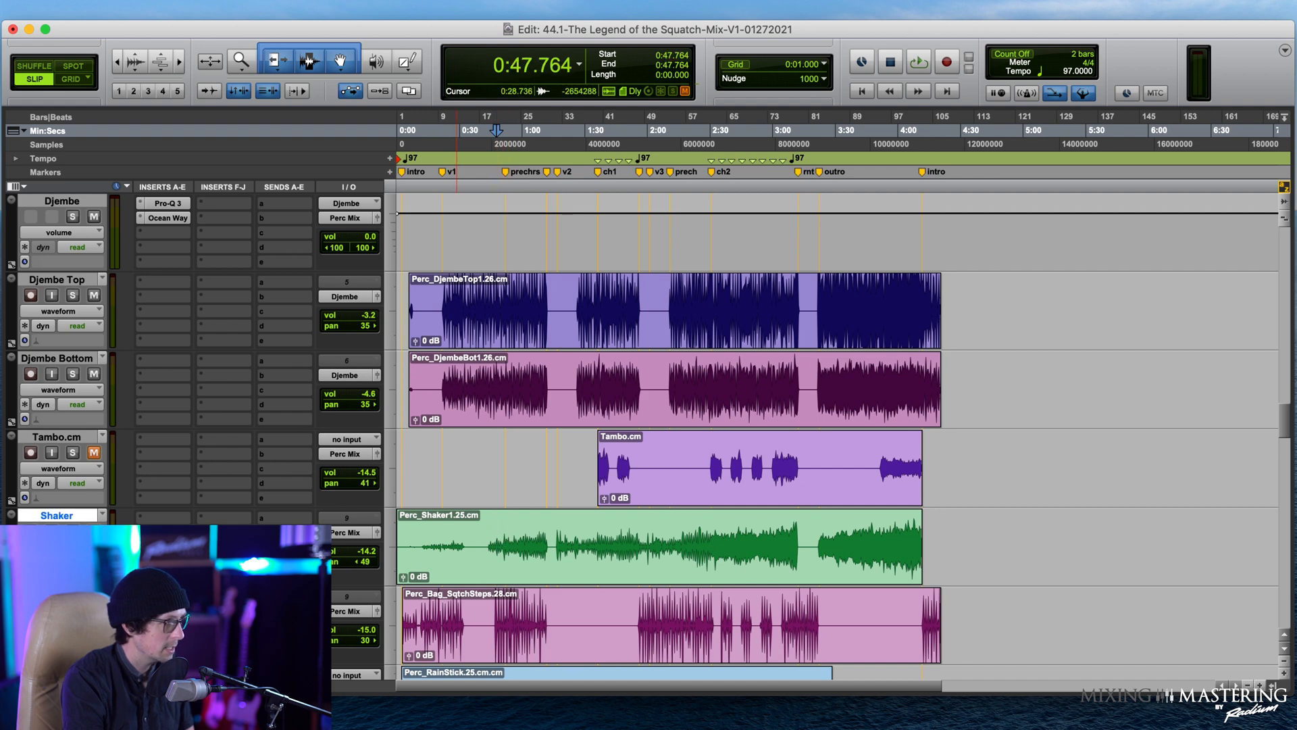
scroll(541, 534, down, 3)
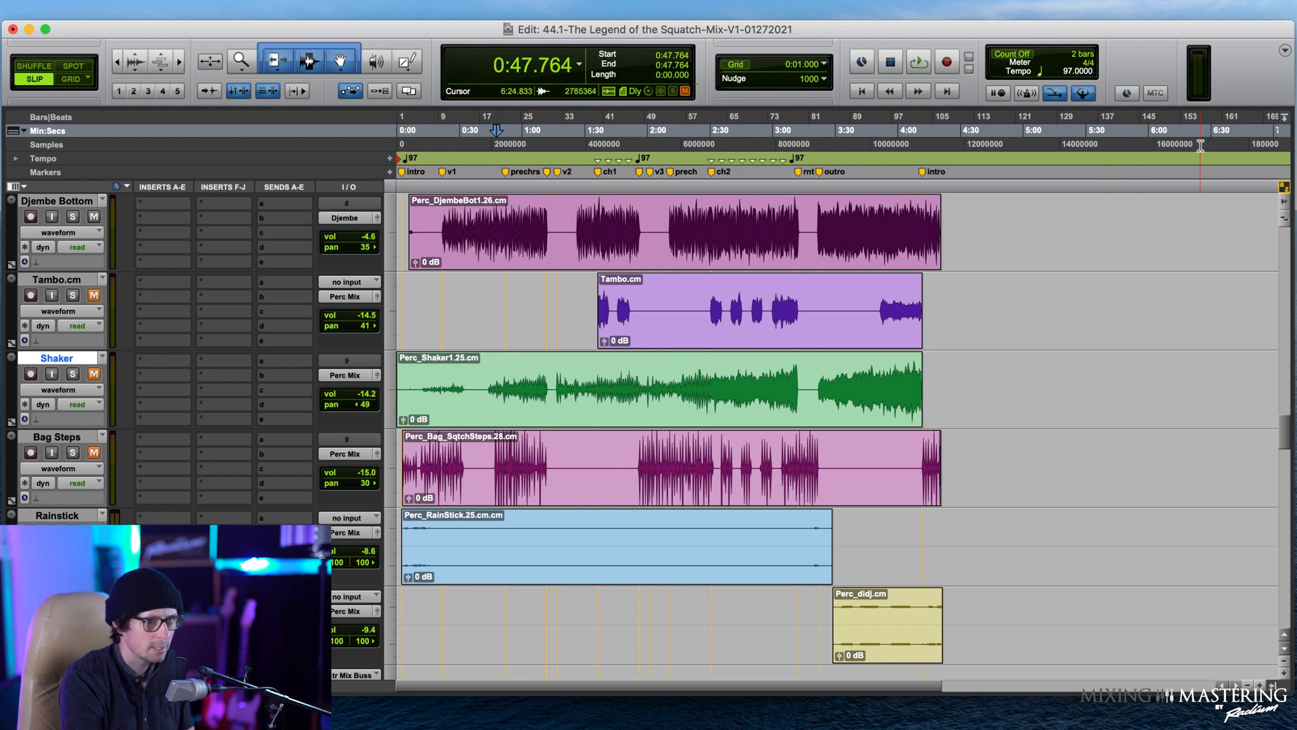
key(space)
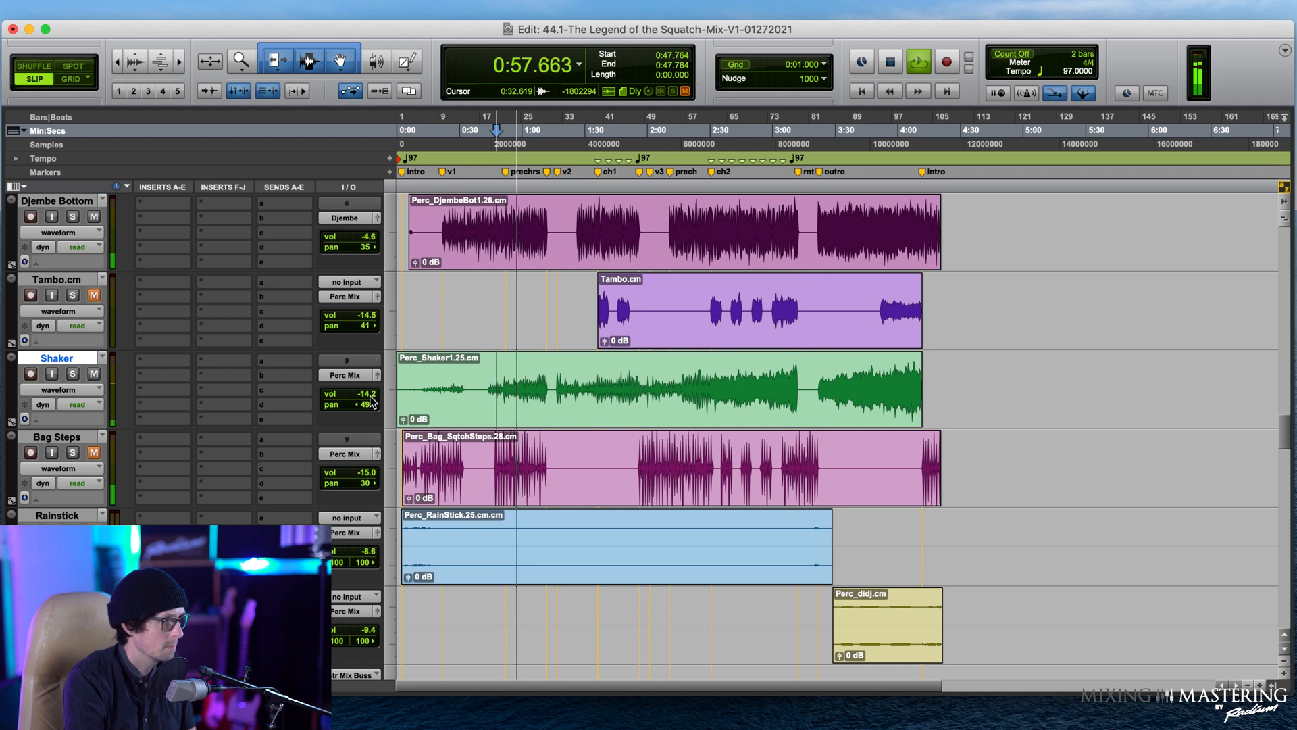
click(91, 391)
click(83, 405)
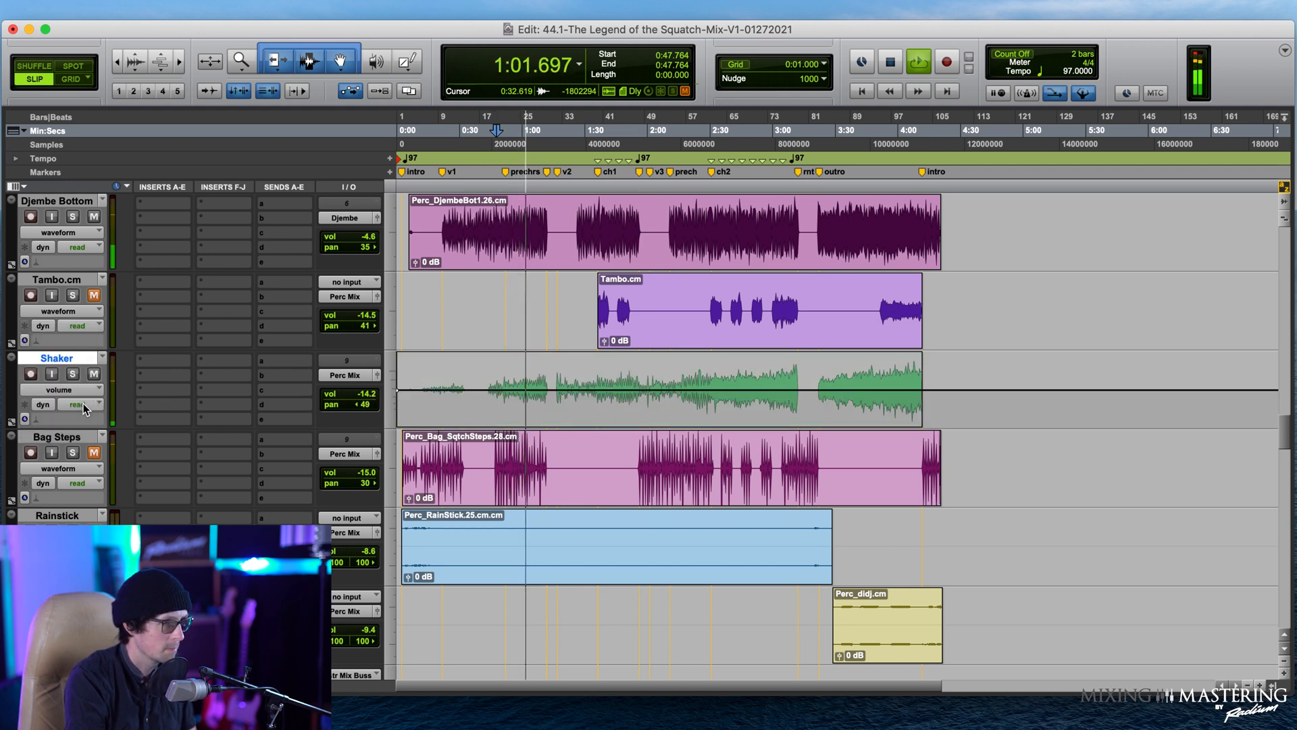
click(86, 395)
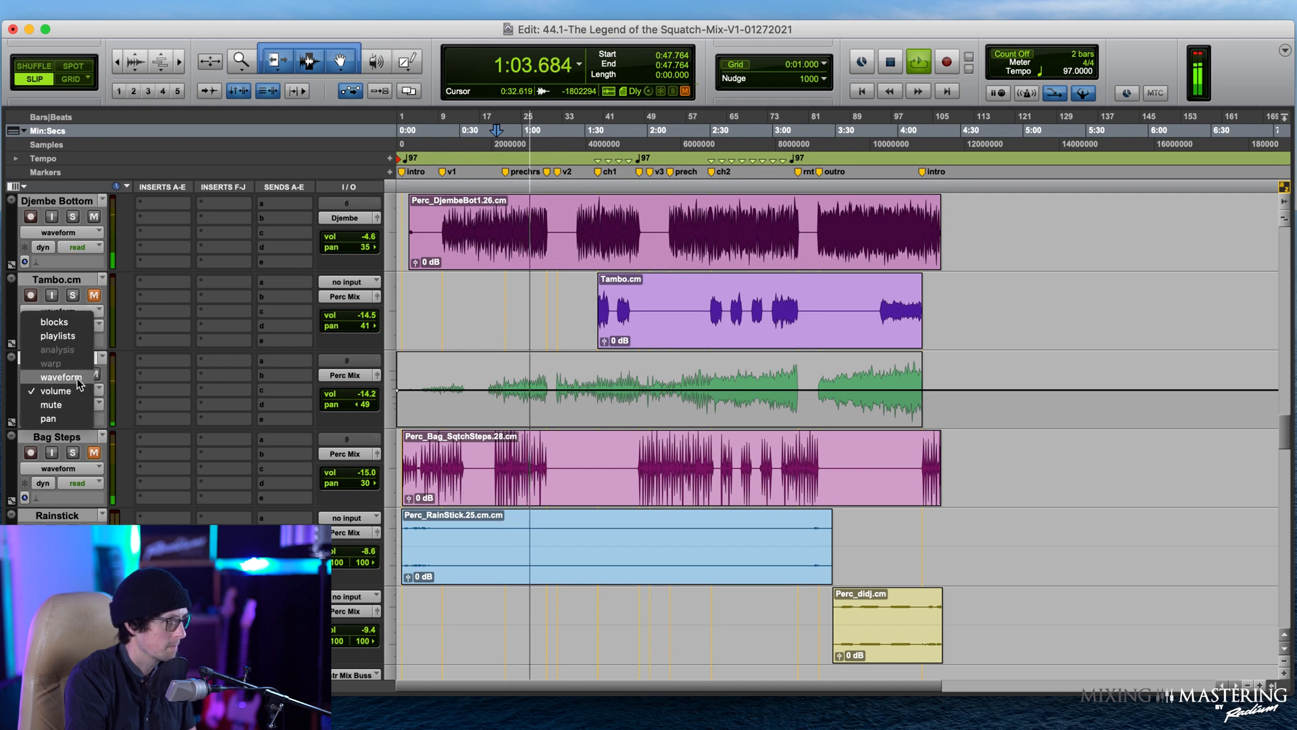
click(61, 377)
Step: Raise the Shaker's volume to -13.9 dB and insert a Pro-Q 3 on the track
drag(366, 396, 365, 395)
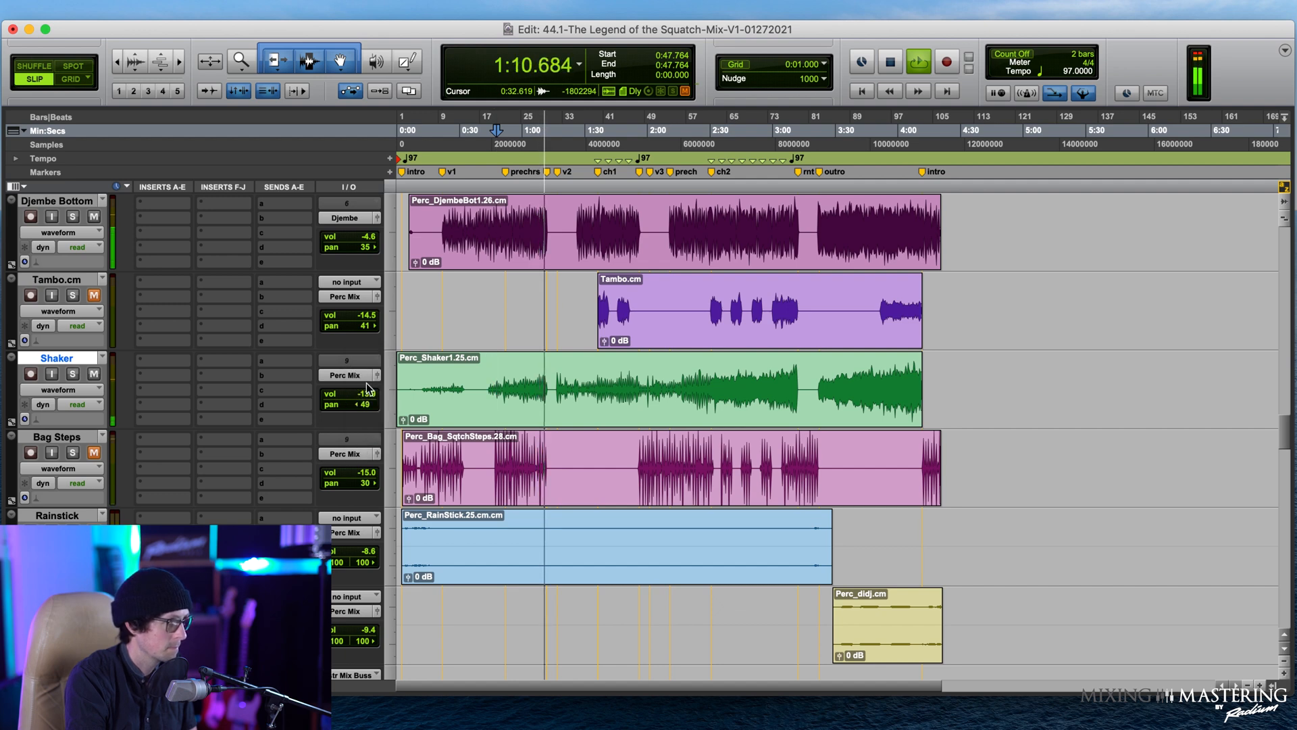
click(165, 361)
click(215, 320)
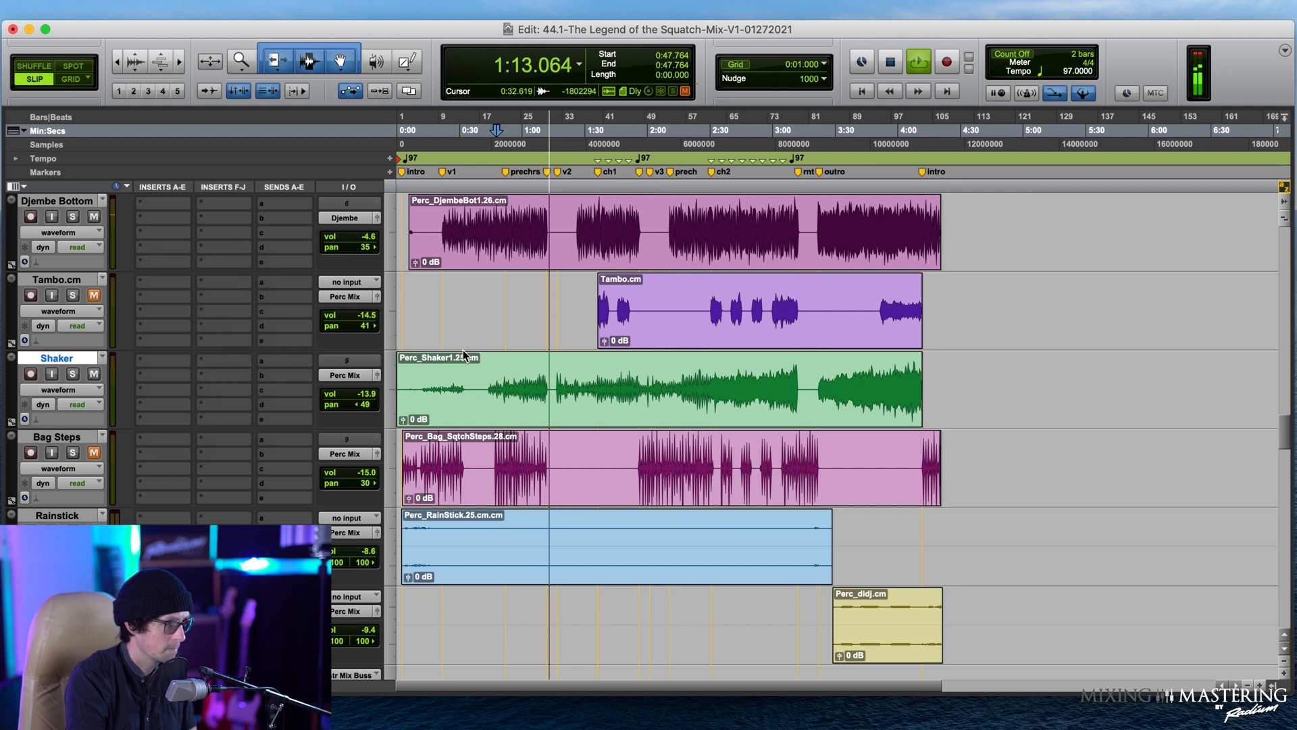
click(310, 403)
click(269, 377)
click(305, 394)
Step: Add a low cut at about 455 Hz with a 24 dB/oct slope in the Shaker's Pro-Q 3
drag(301, 501, 552, 417)
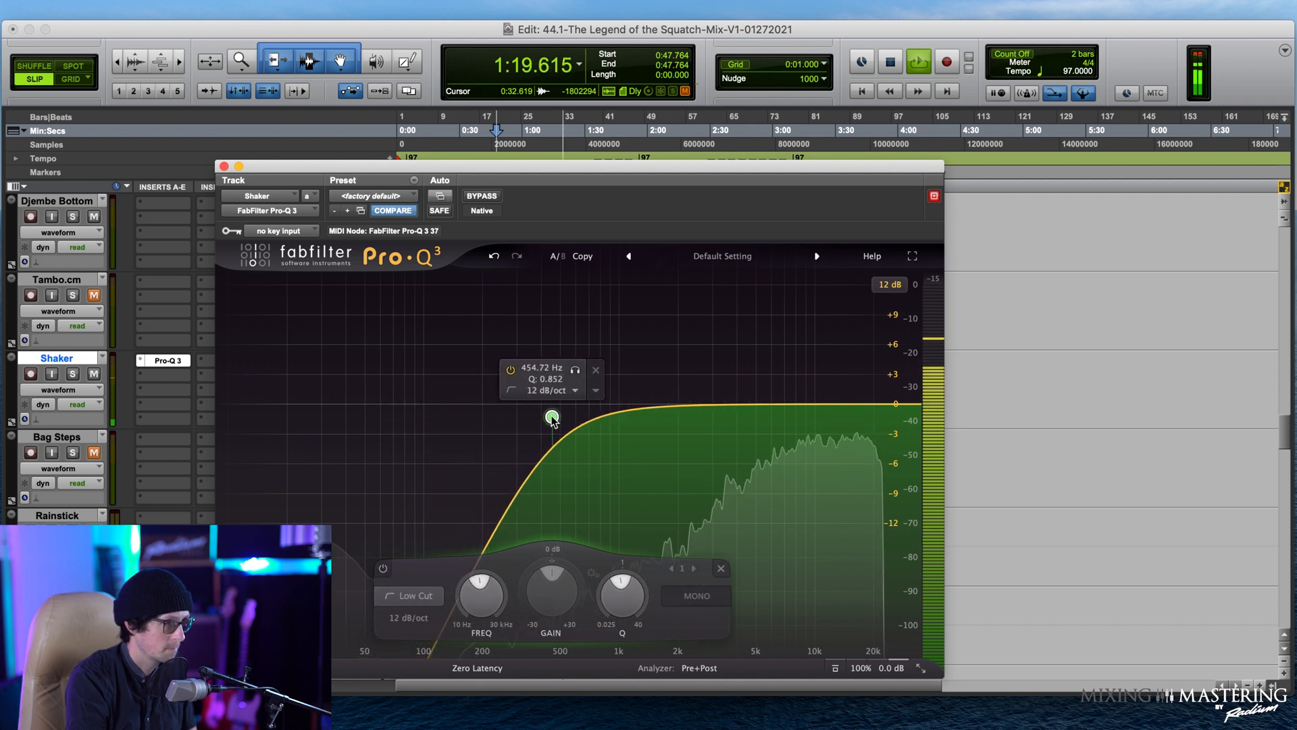
click(551, 391)
click(563, 454)
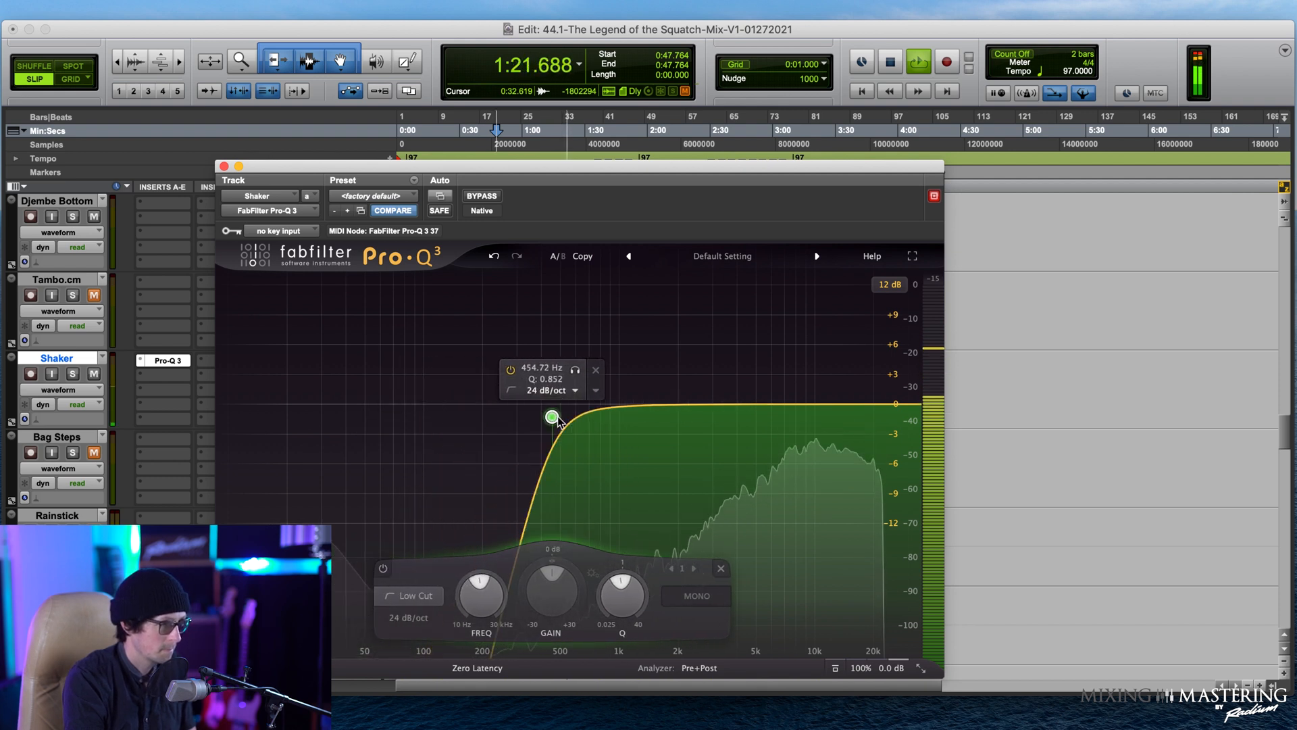
Step: Raise the Shaker's low cut to about 491 Hz, close its EQ, and stop playback
drag(552, 418, 558, 419)
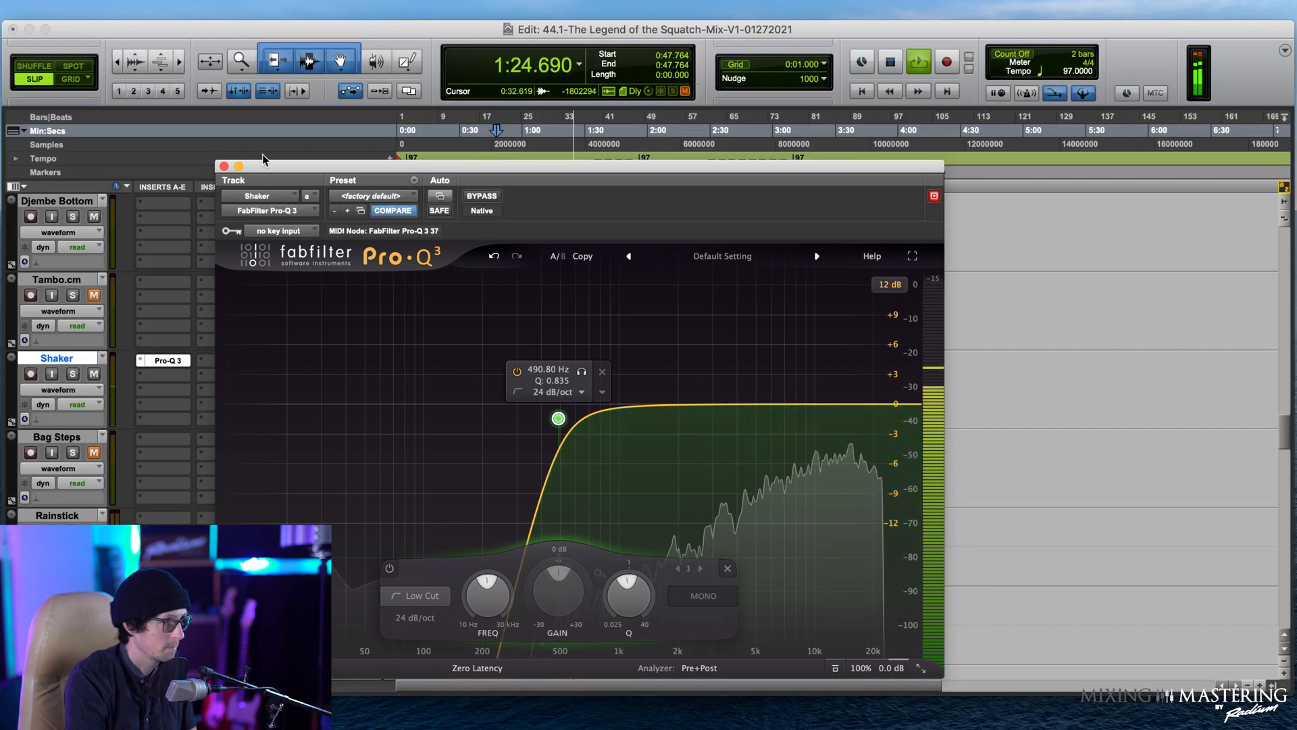
click(224, 166)
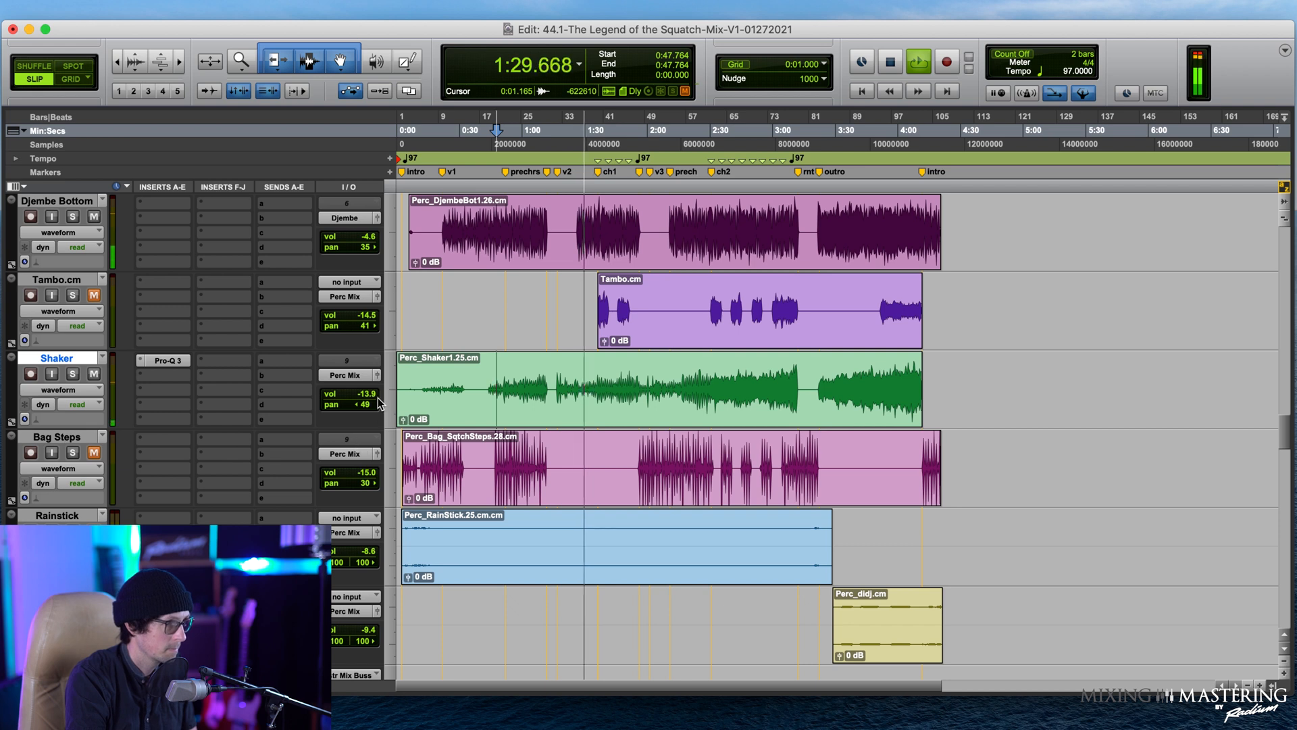
key(space)
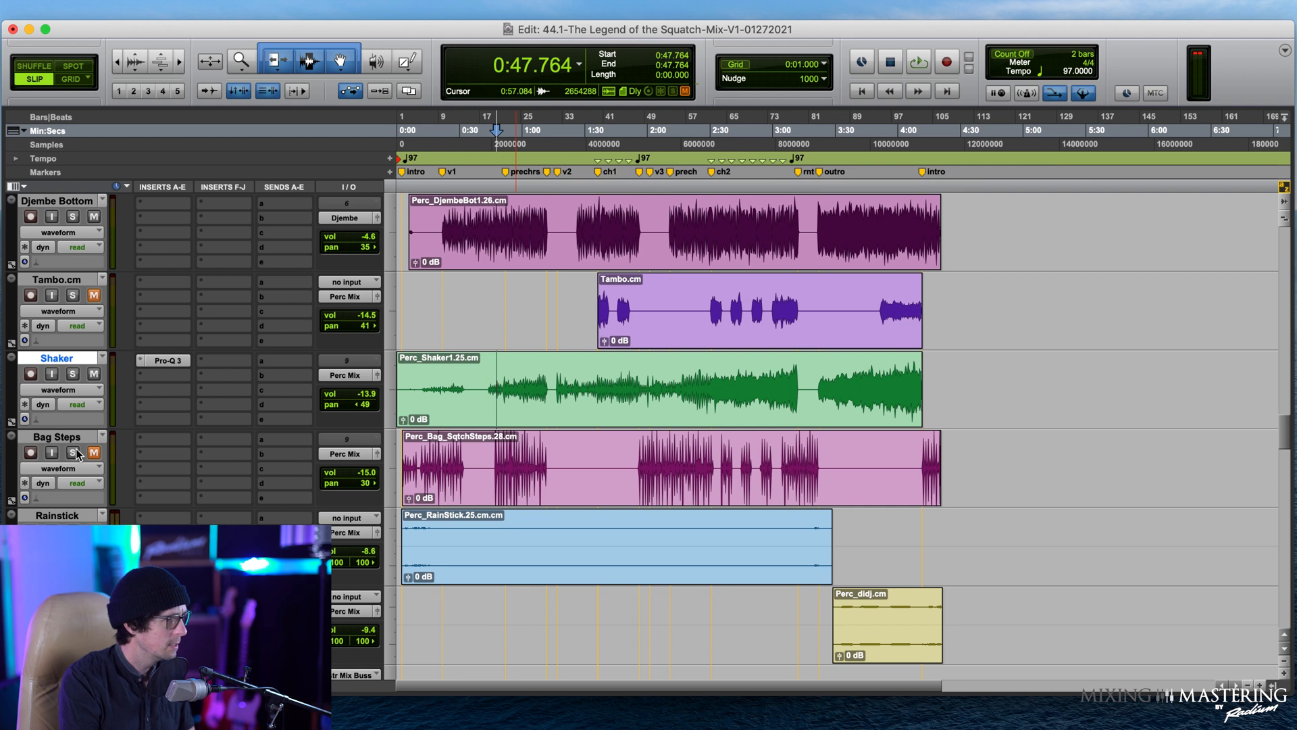
Step: Play the mix from about 3:03 and lower the Shaker track's volume to -14.2 dB
click(780, 372)
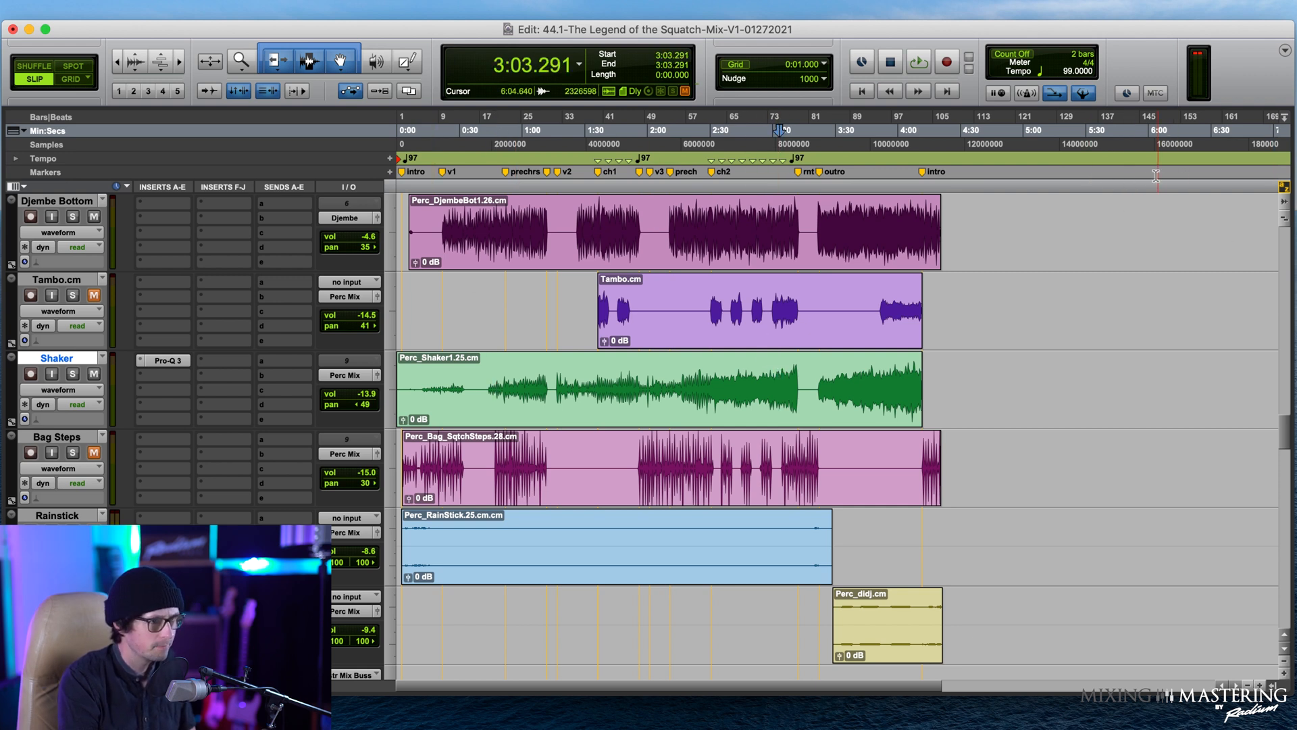
click(775, 383)
key(space)
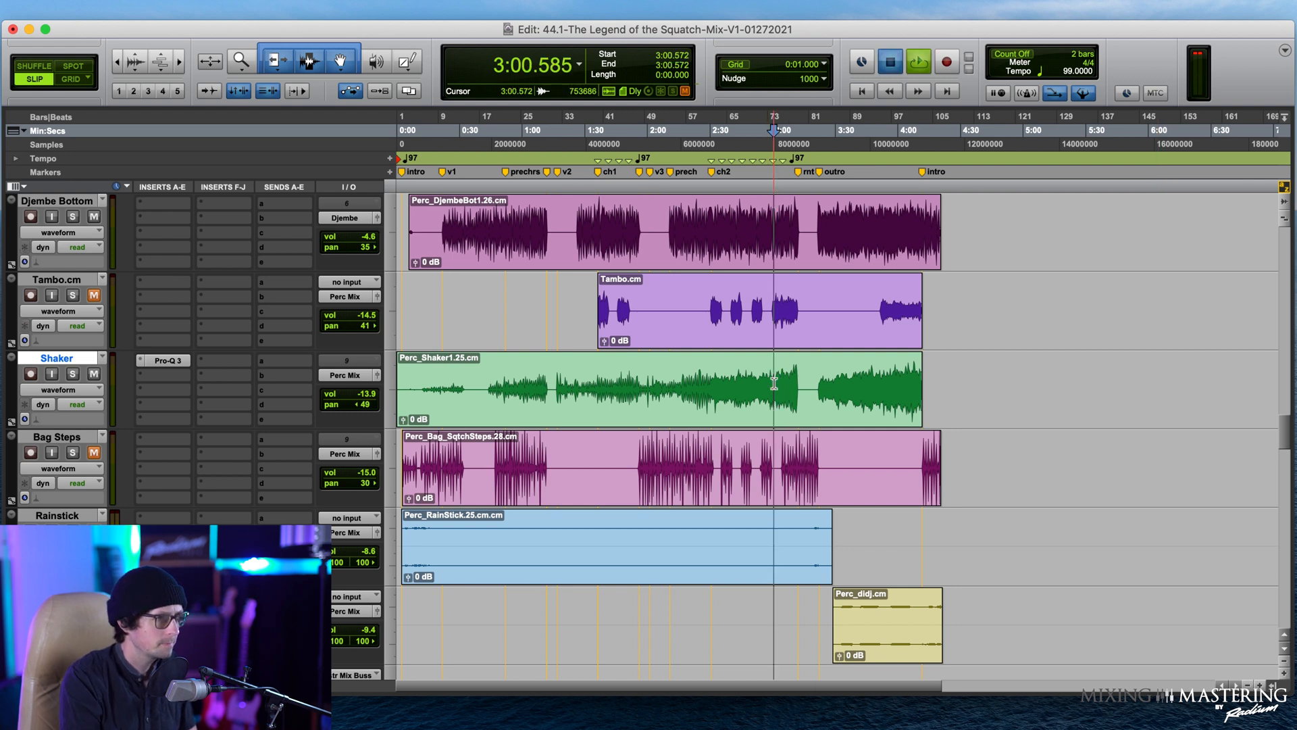
click(780, 385)
drag(364, 398, 364, 402)
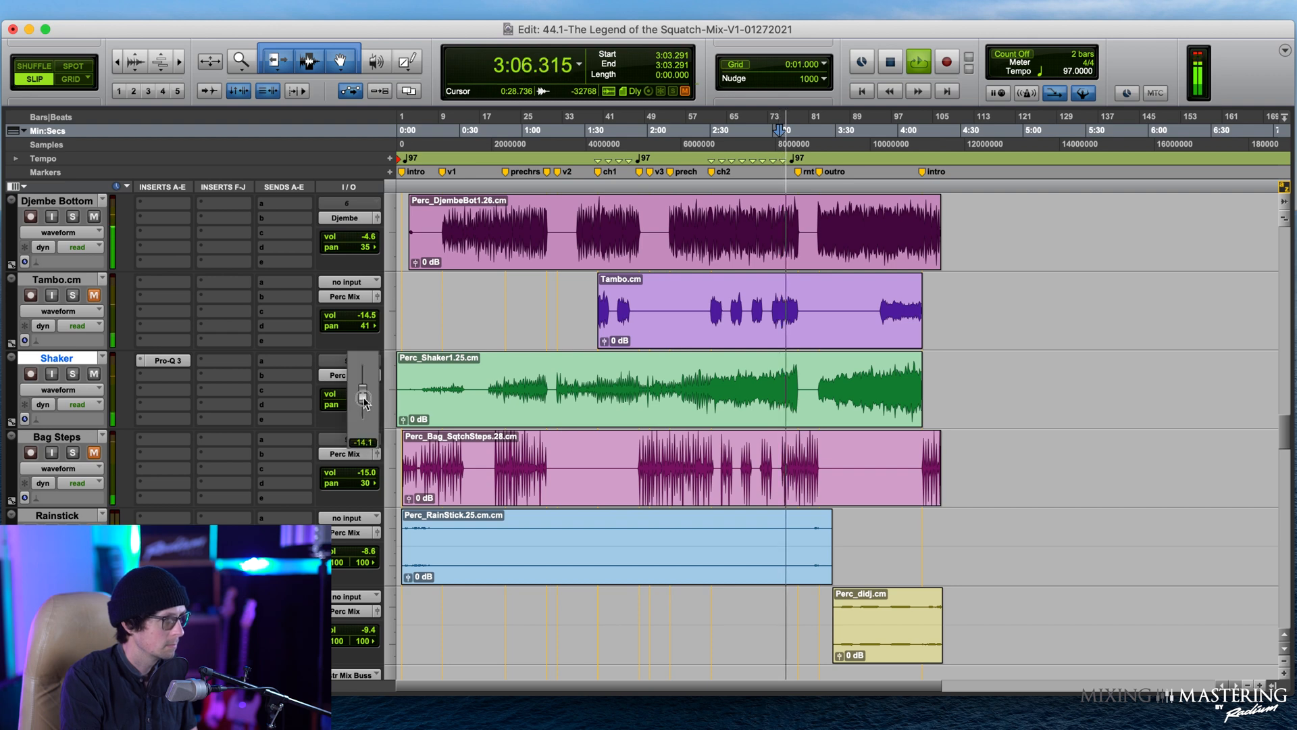
drag(364, 398, 364, 399)
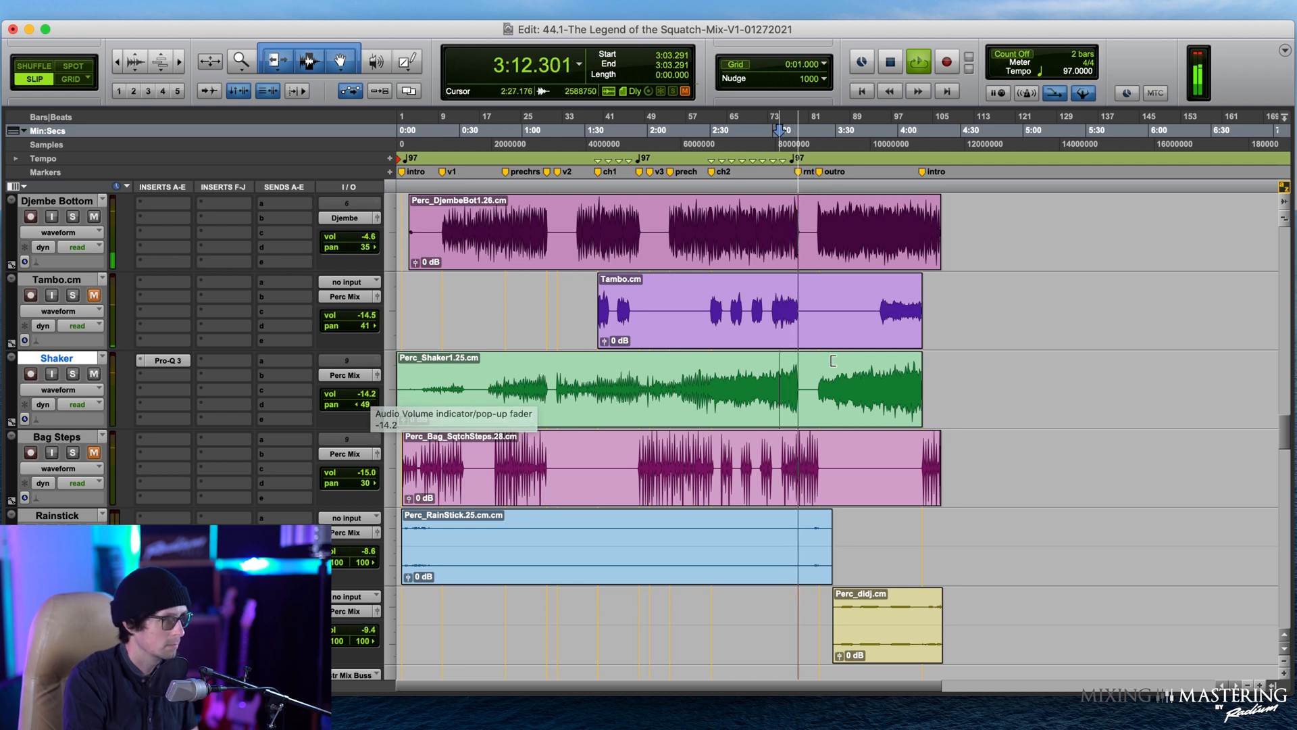
key(space)
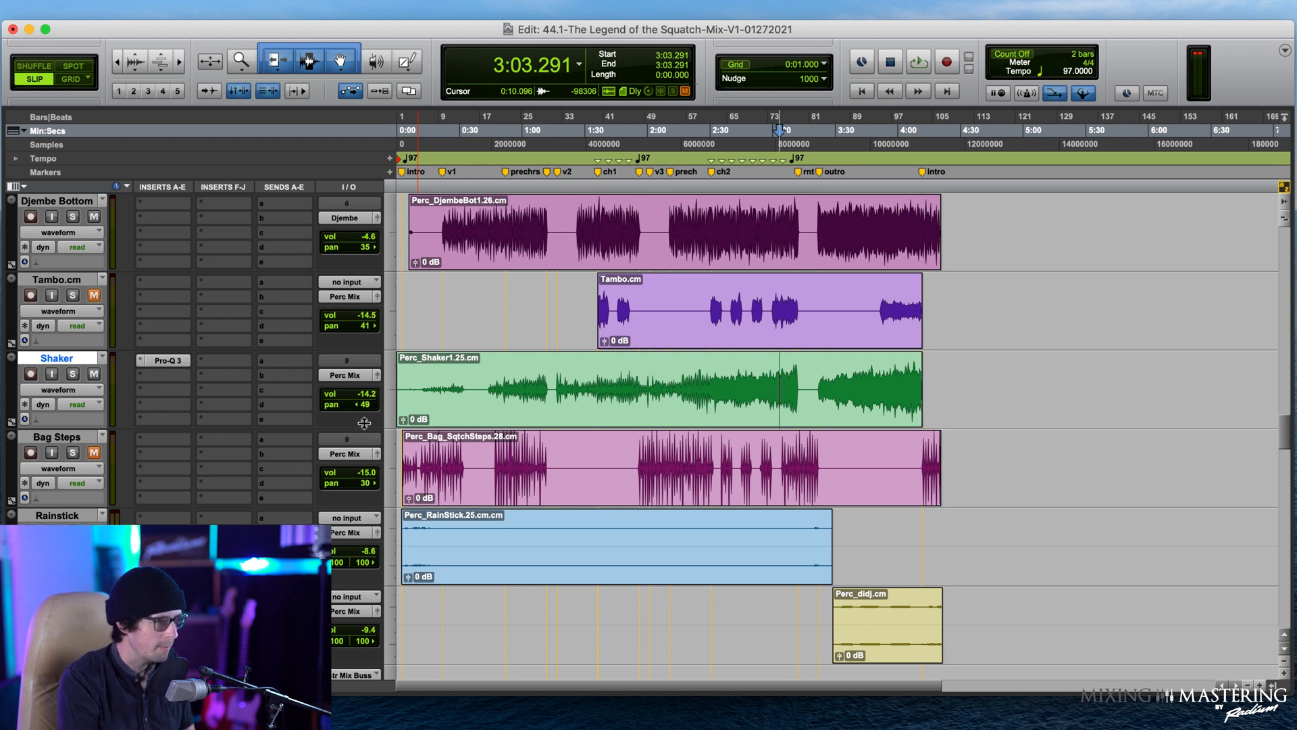
Step: Unmute the Bag Steps track and play it soloed from about 1:58
click(647, 459)
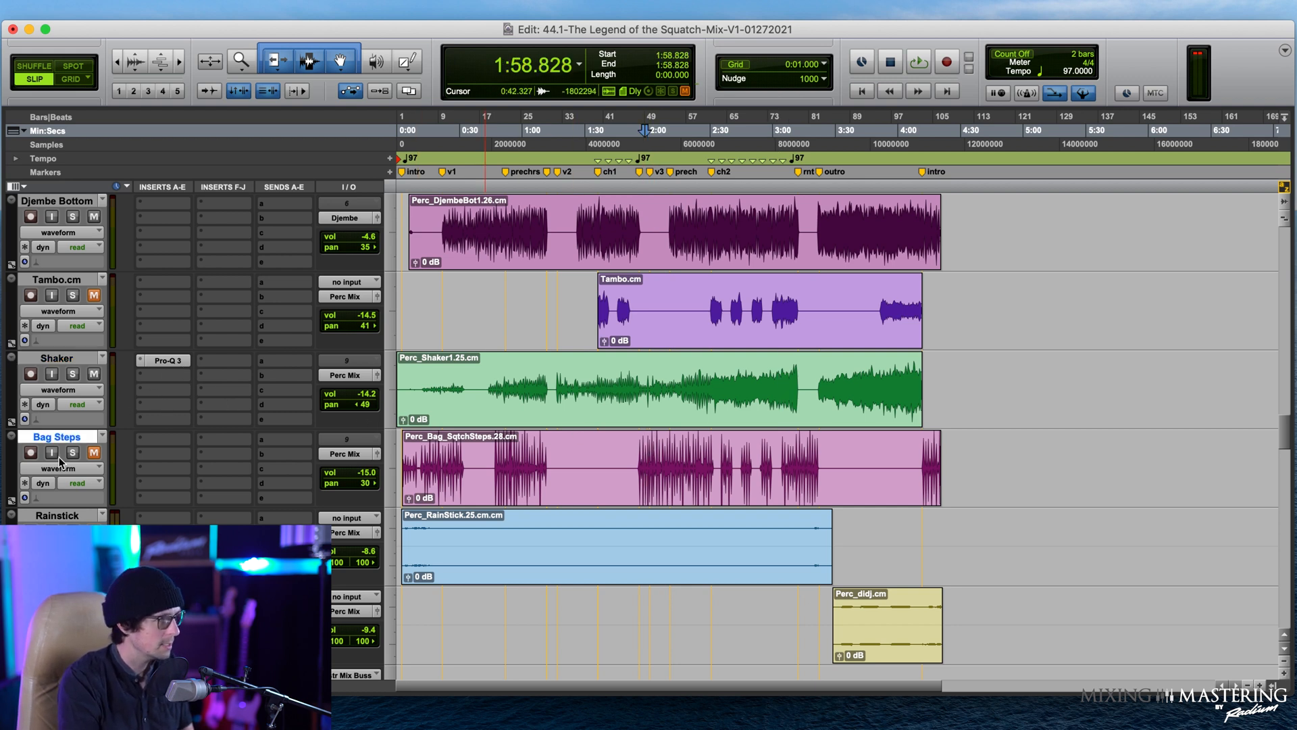
click(94, 453)
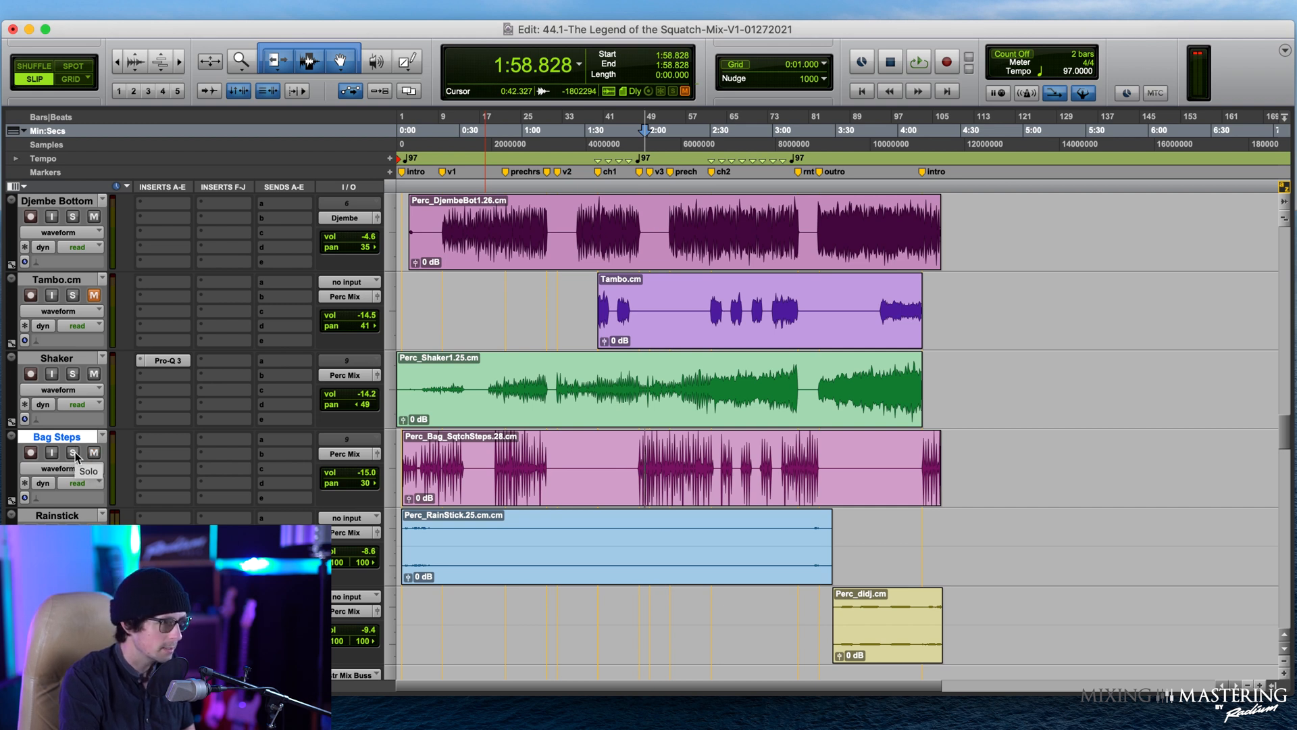
key(space)
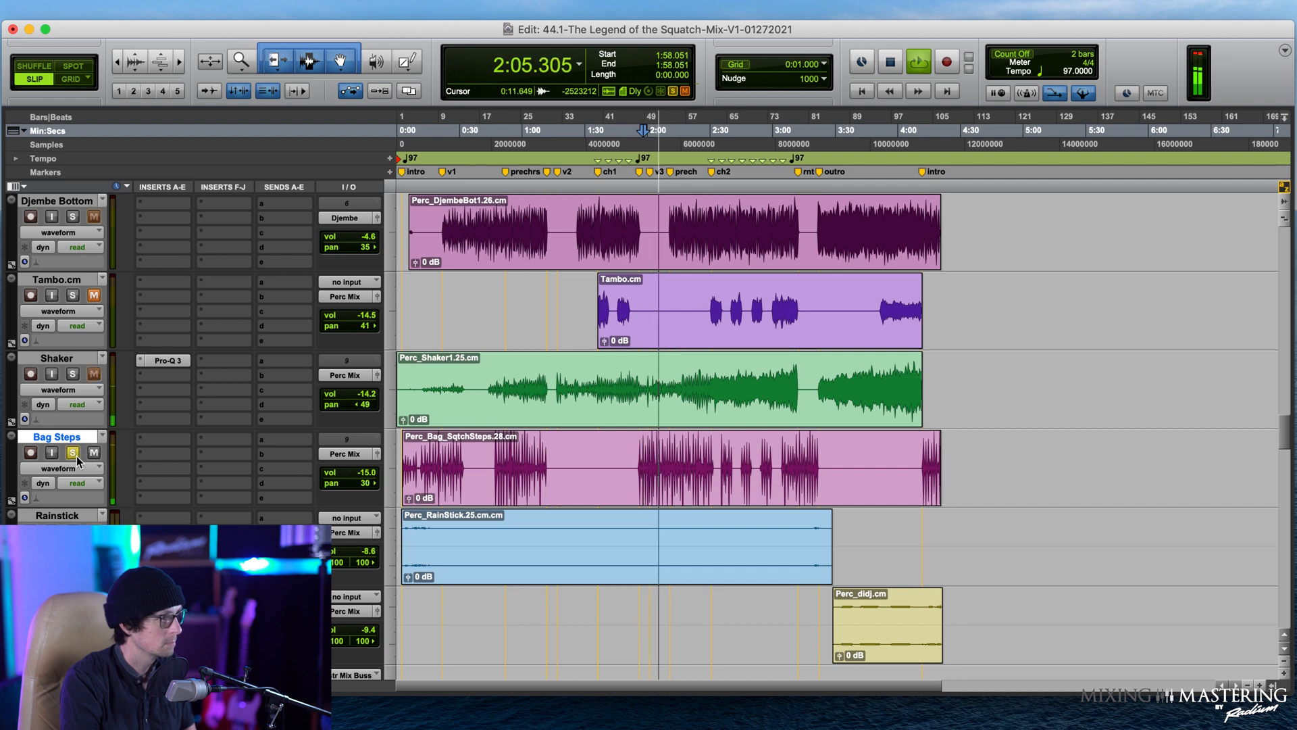
Step: Copy the Shaker's Pro-Q 3 to the first insert slot of the Bag Steps track and open the copy
drag(162, 359, 166, 443)
click(165, 442)
key(space)
key(space)
Step: Lower the Bag Steps low cut to slightly below 74 Hz, check it in playback, and close the EQ
drag(556, 419, 400, 411)
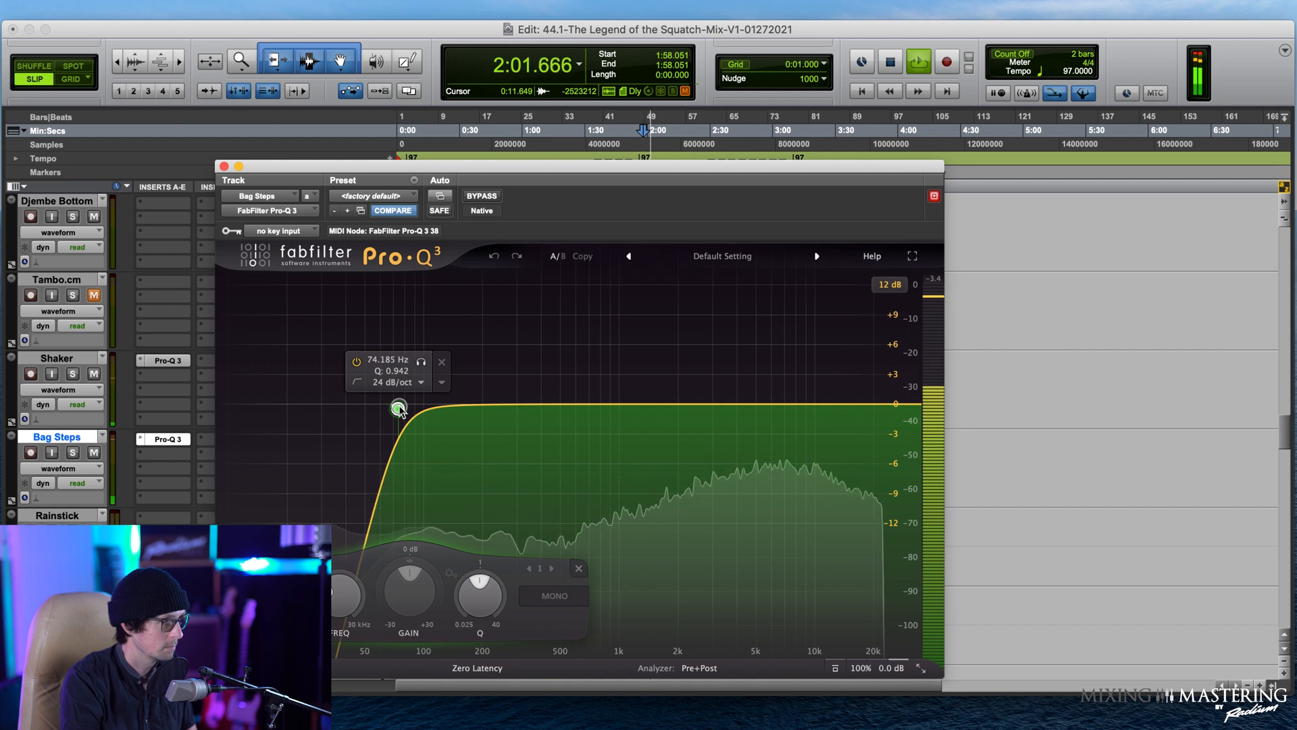
drag(400, 410, 391, 410)
key(space)
key(space)
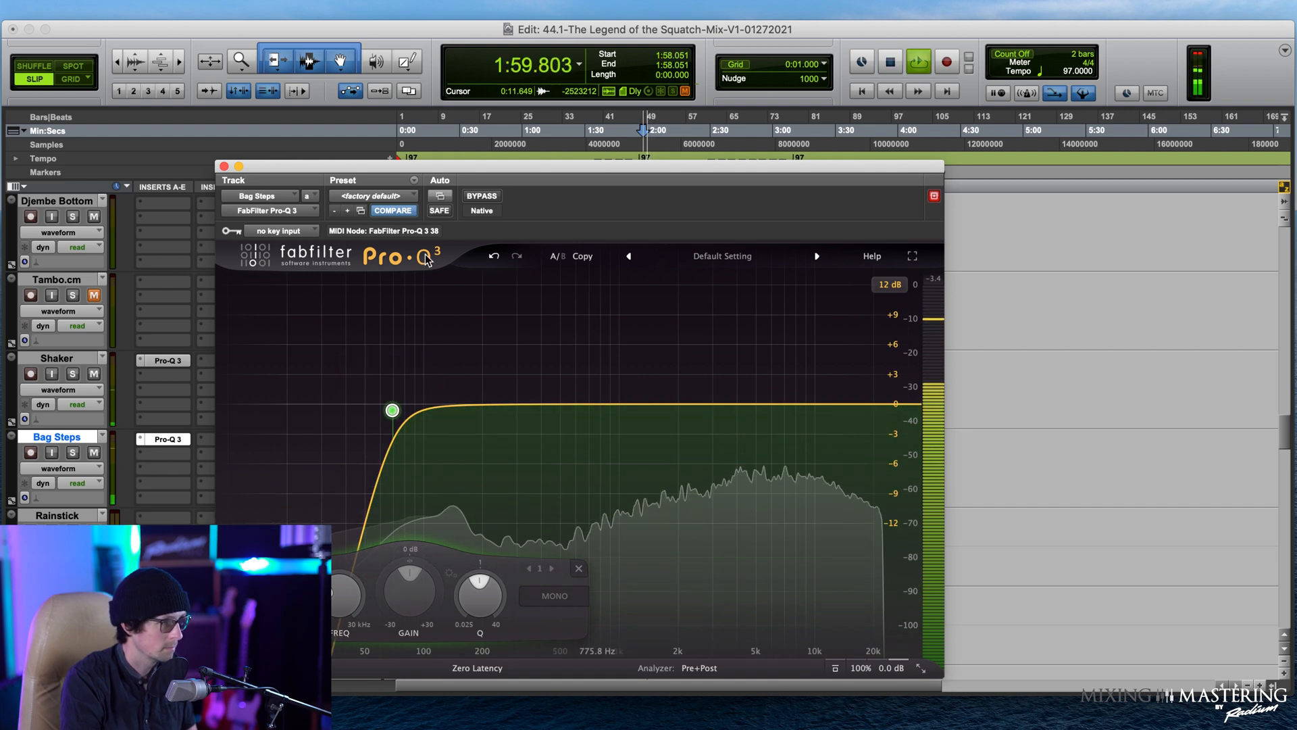
click(225, 167)
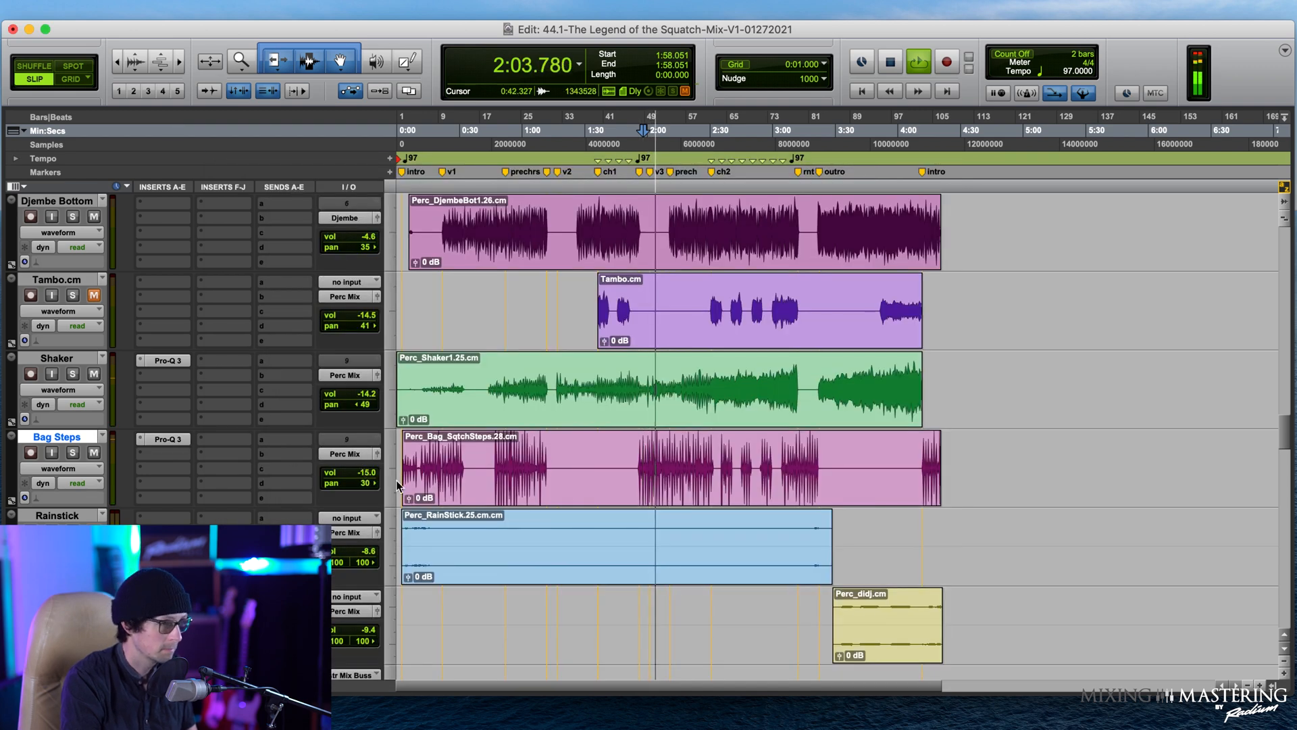
Step: Stop playback and set the Bag Steps track's volume to -14.9 dB
key(space)
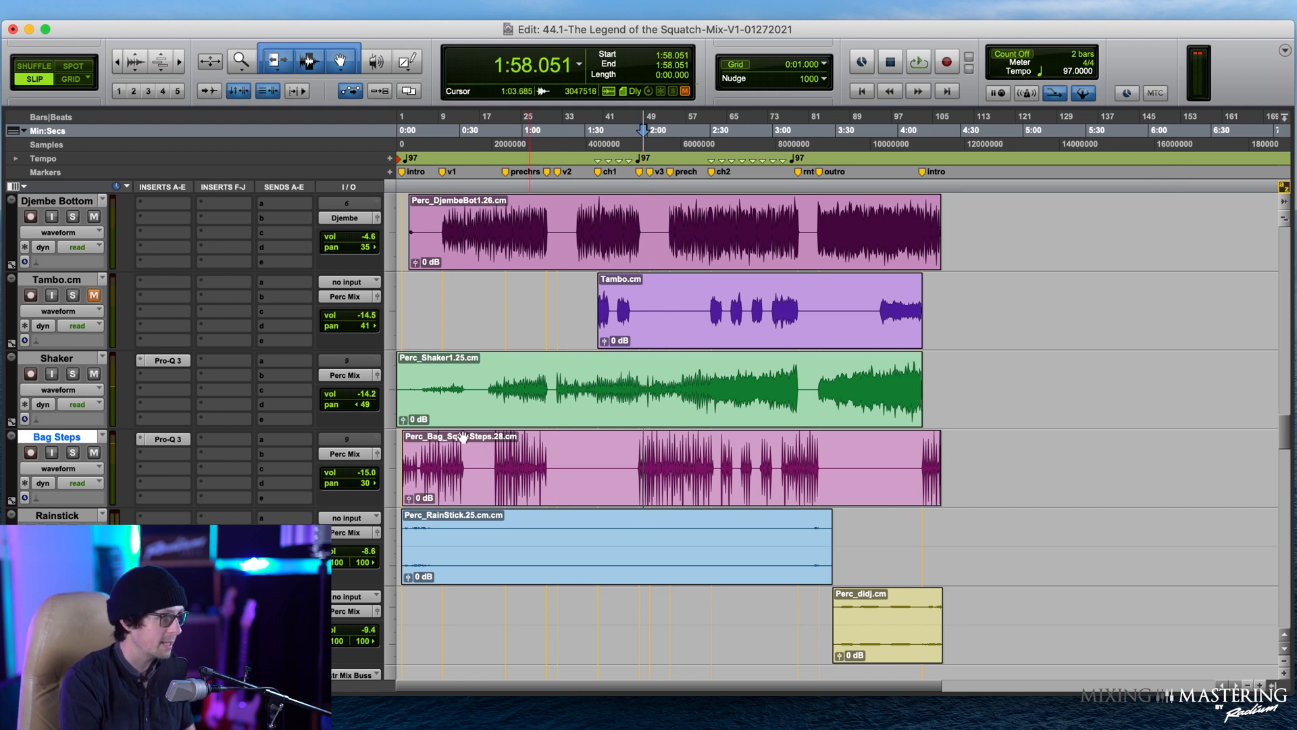
click(365, 474)
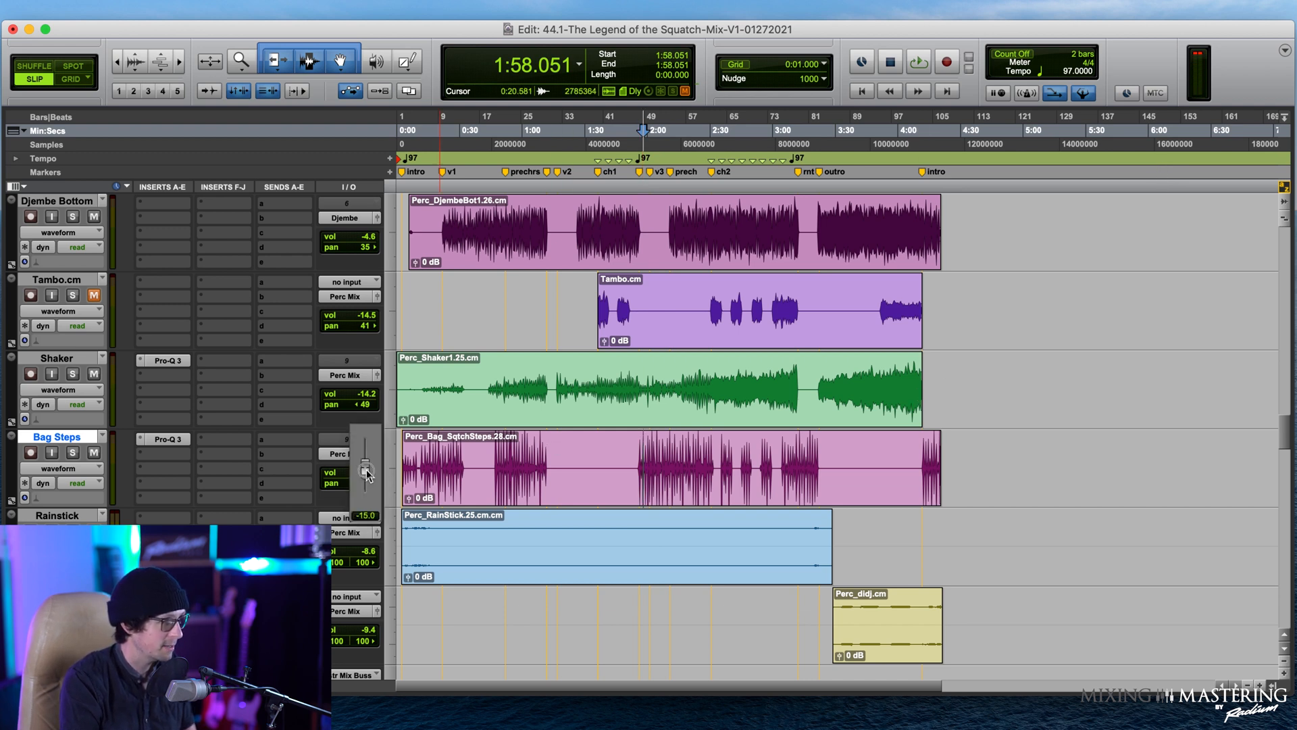
drag(369, 474, 369, 475)
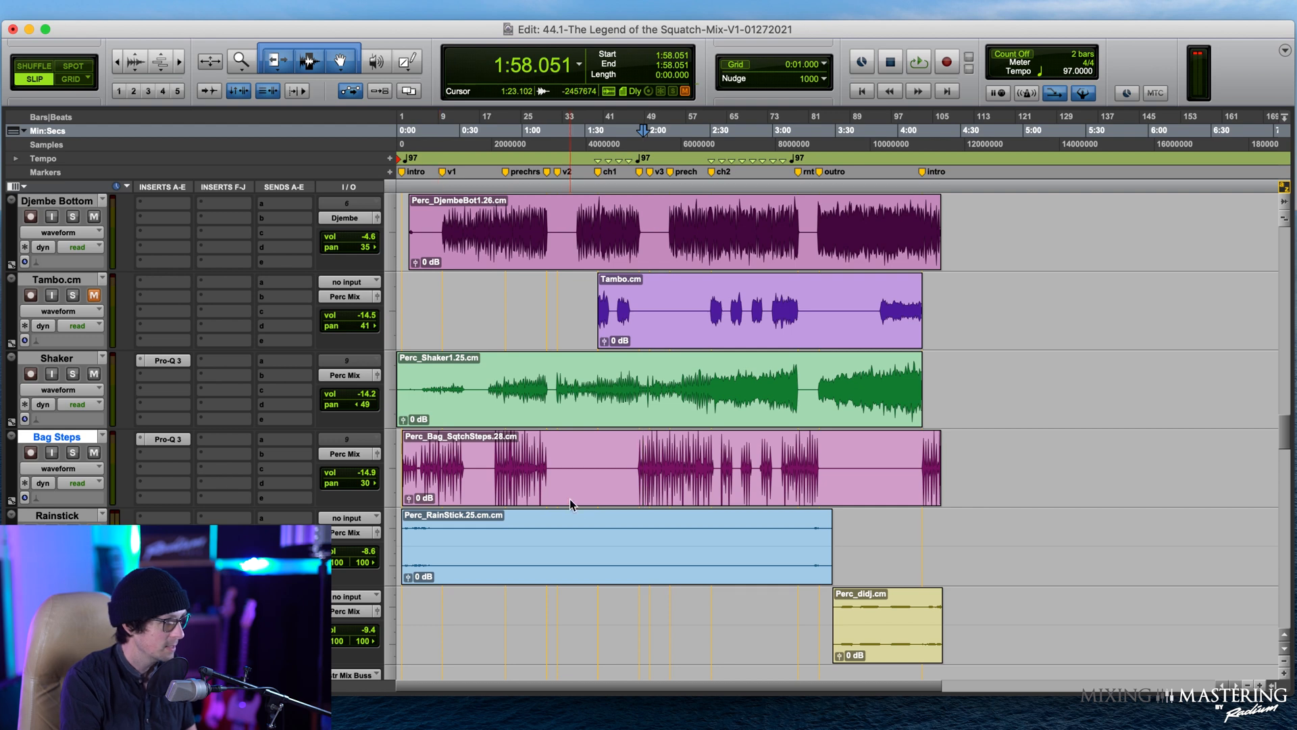
Step: Select the Rainstick clip, unmute its track, and play the mix from the clip's start
scroll(641, 503, down, 2)
double_click(431, 473)
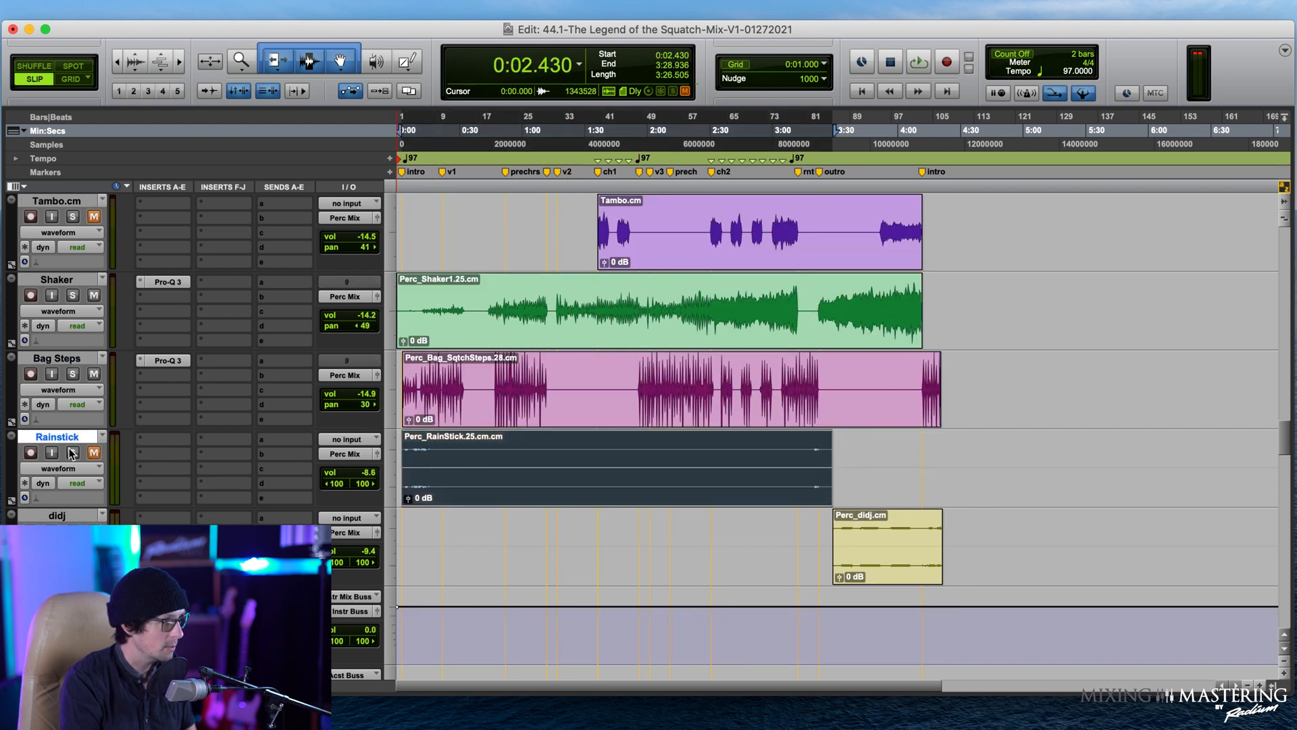
click(93, 454)
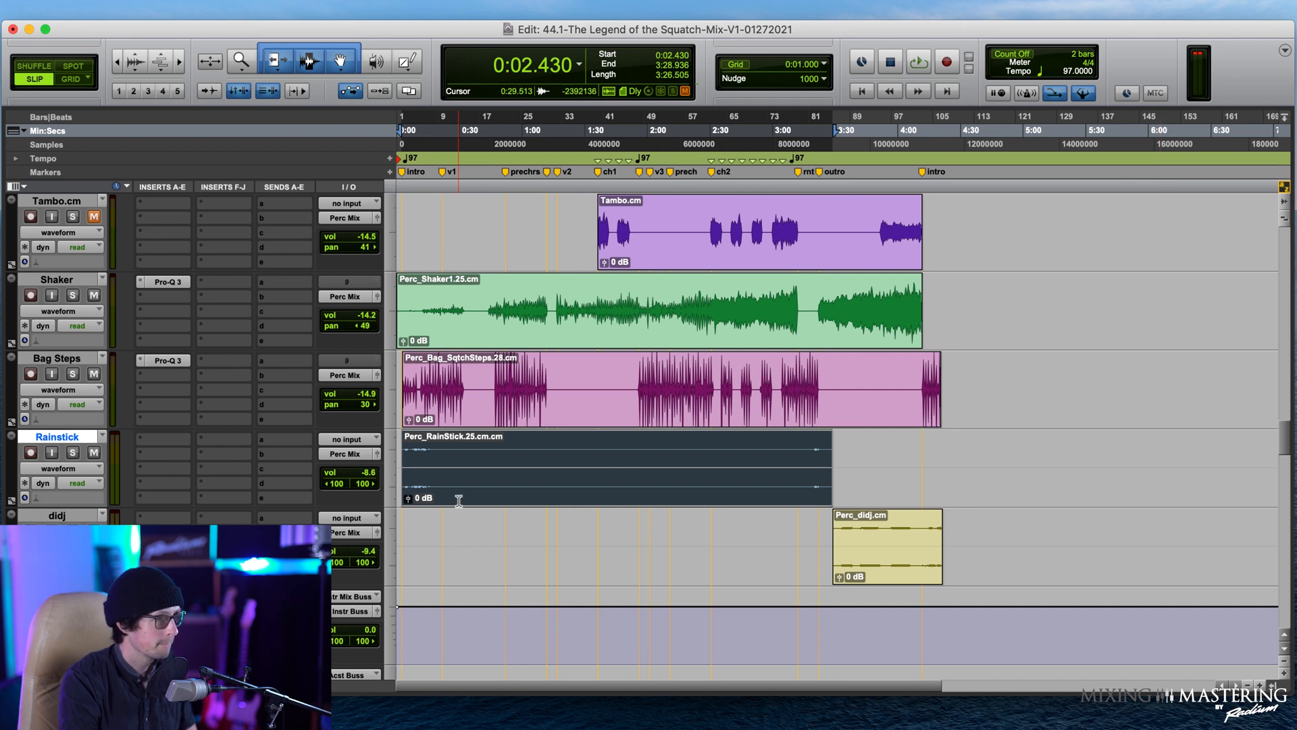
key(space)
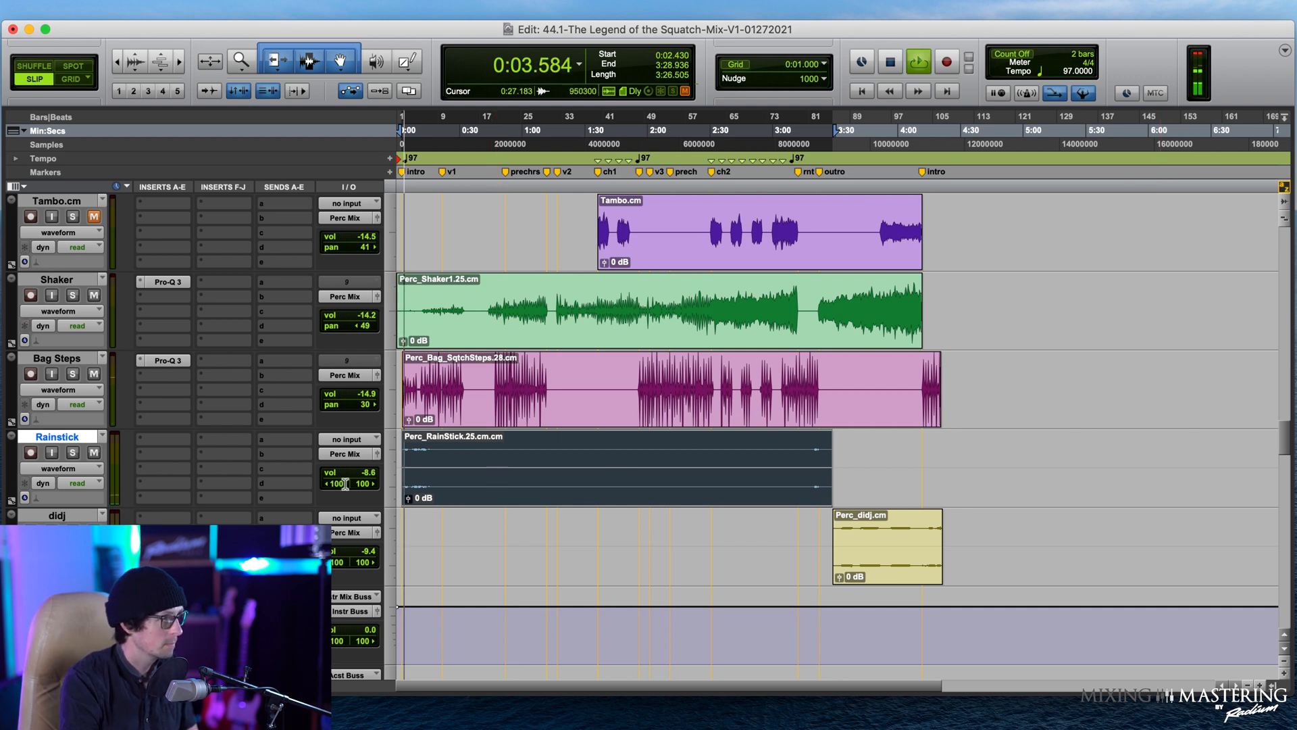
Step: Briefly solo the Rainstick track and lower its volume to -11.3 dB
click(73, 452)
click(72, 453)
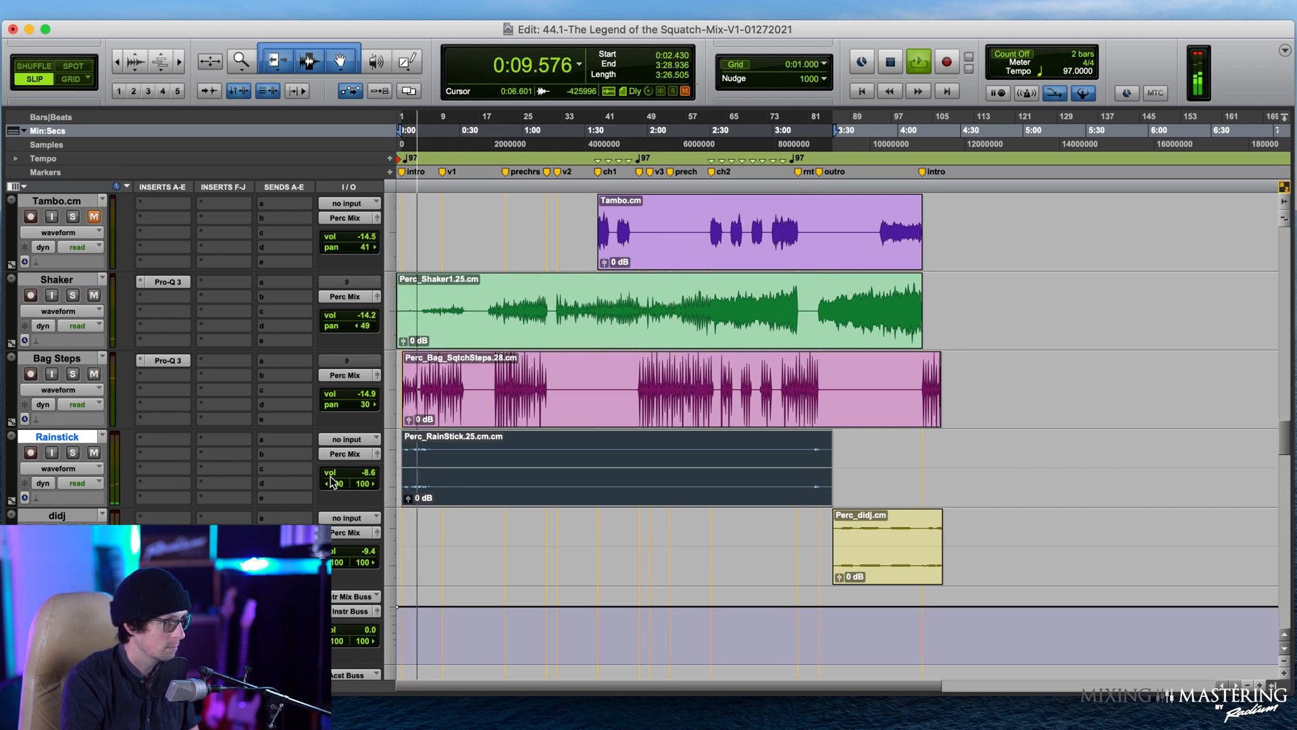
click(370, 475)
drag(370, 475, 360, 513)
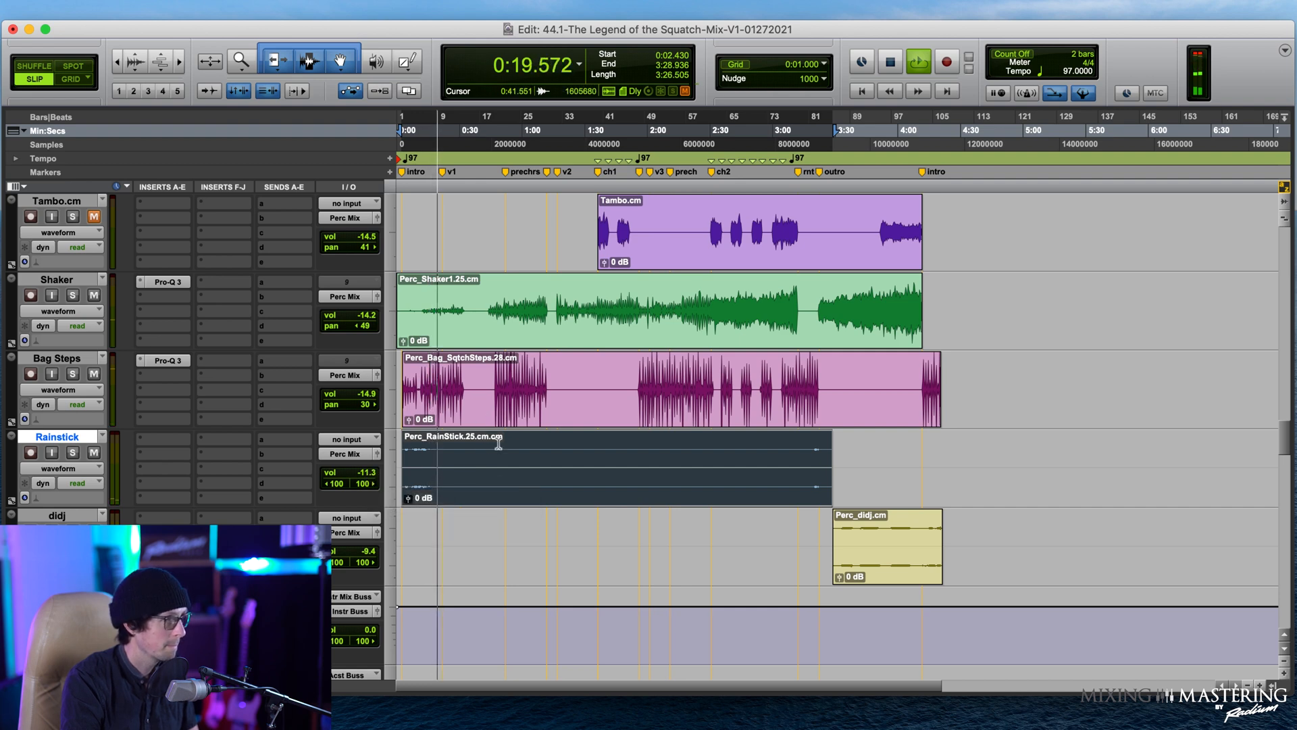
Step: Play the Squatch Call clip from its start, soloing its track briefly to hear it alone and in context
scroll(511, 424, down, 5)
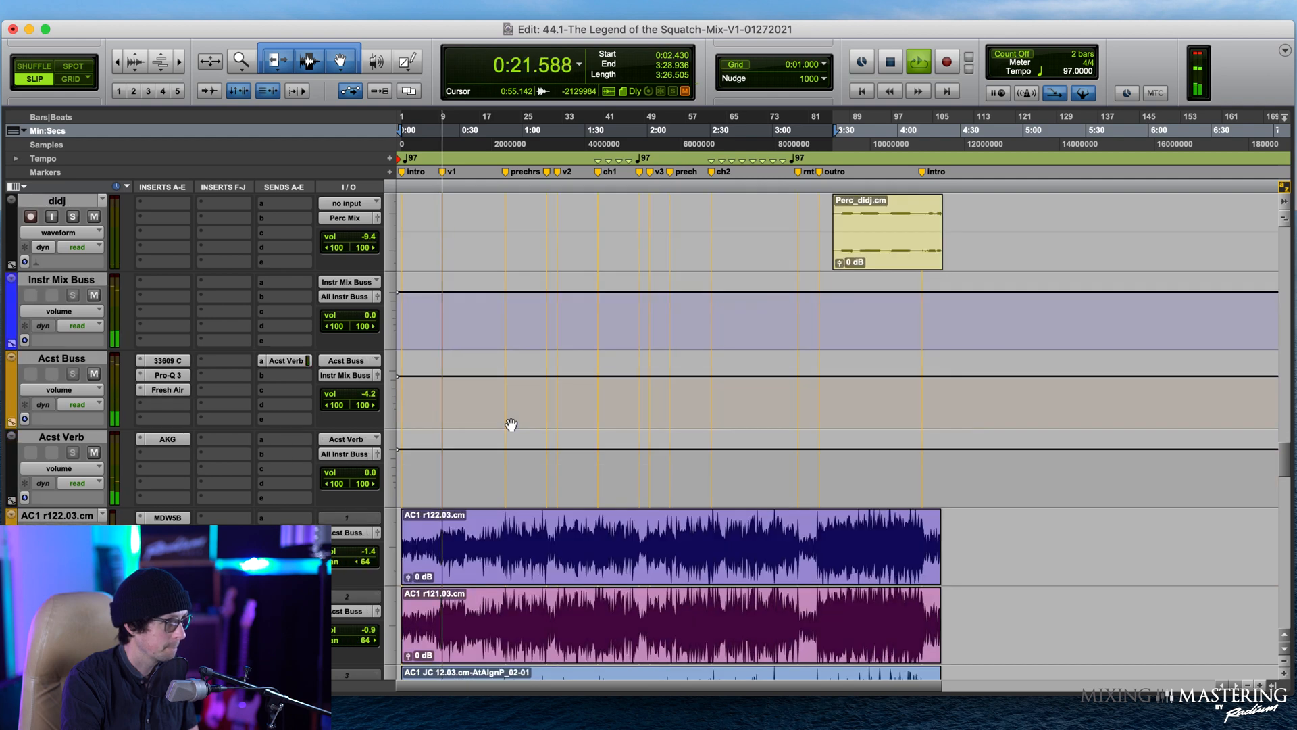
scroll(511, 424, up, 10)
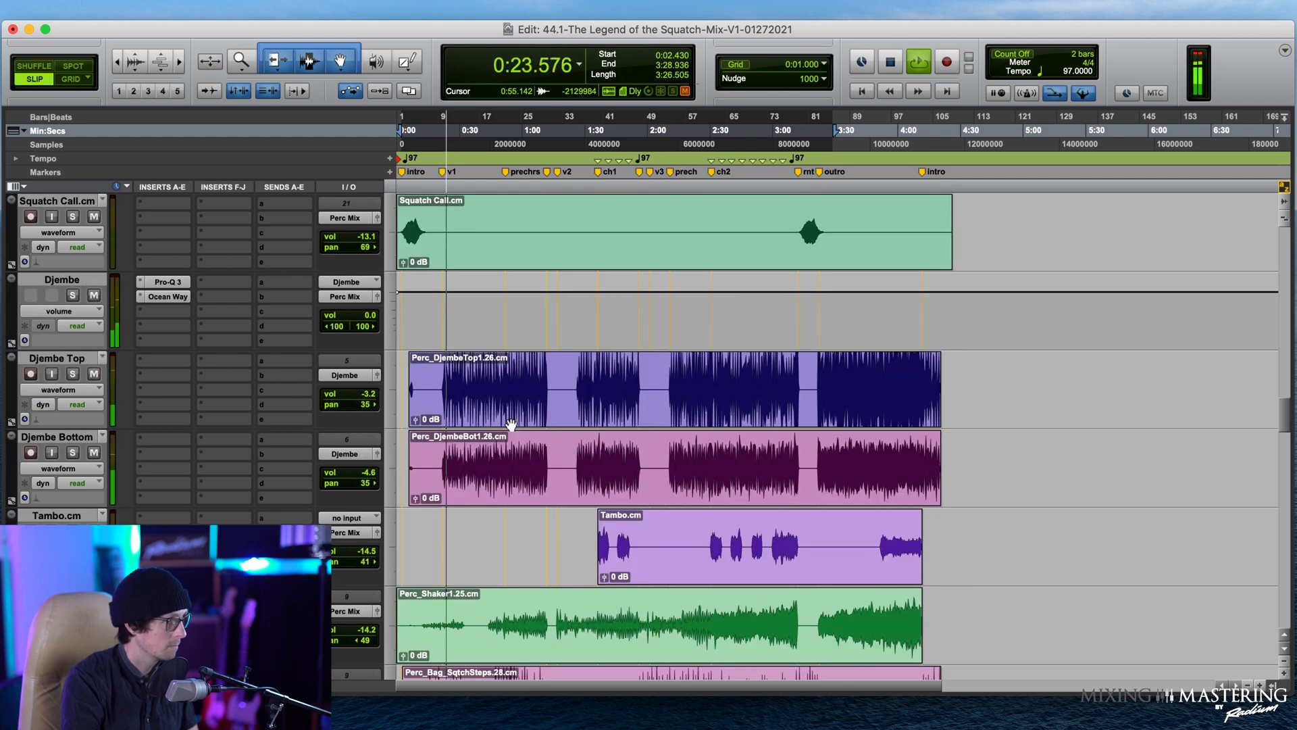
scroll(510, 425, up, 2)
scroll(508, 419, up, 3)
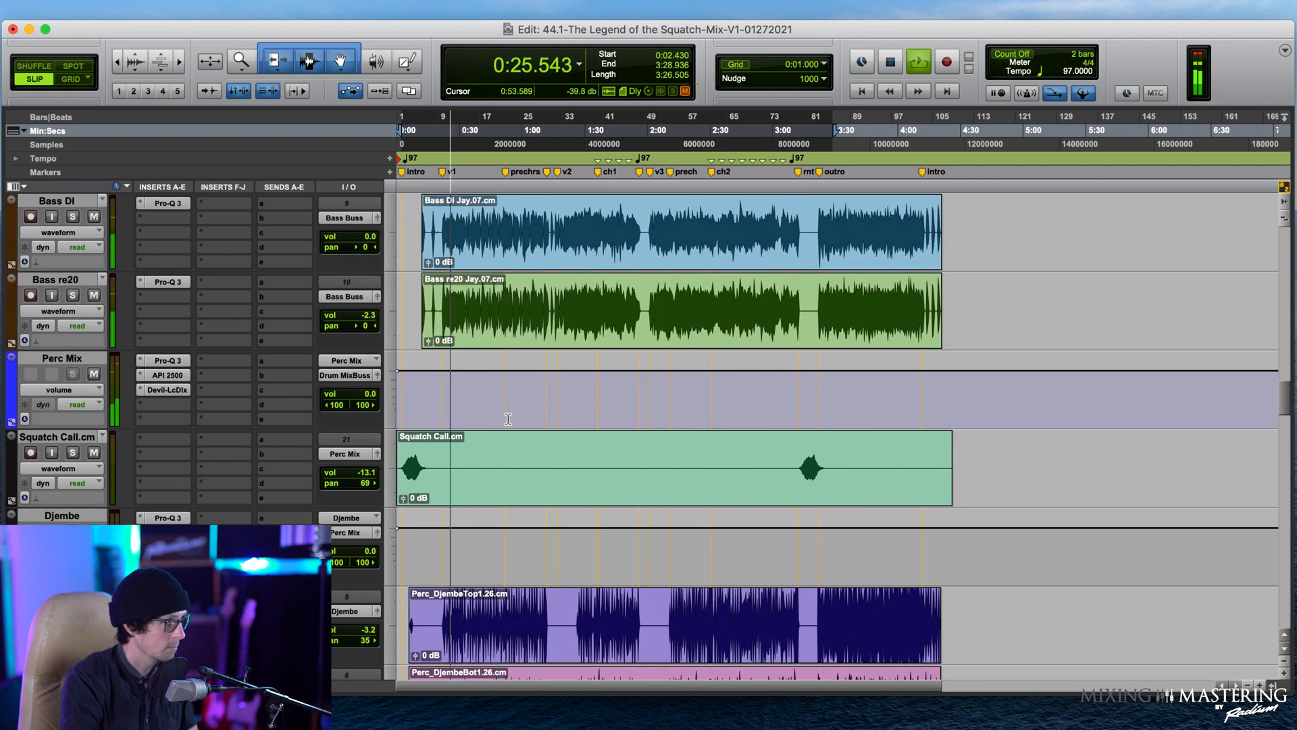
key(space)
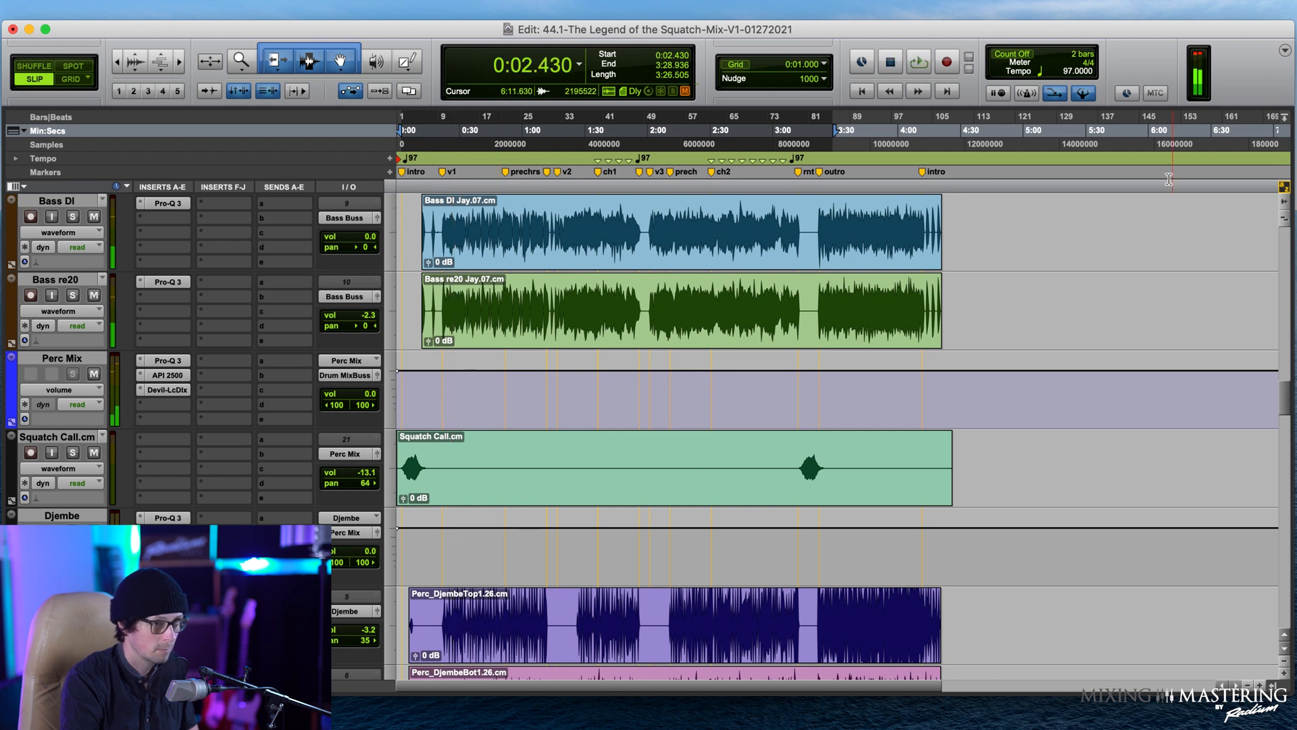
click(469, 485)
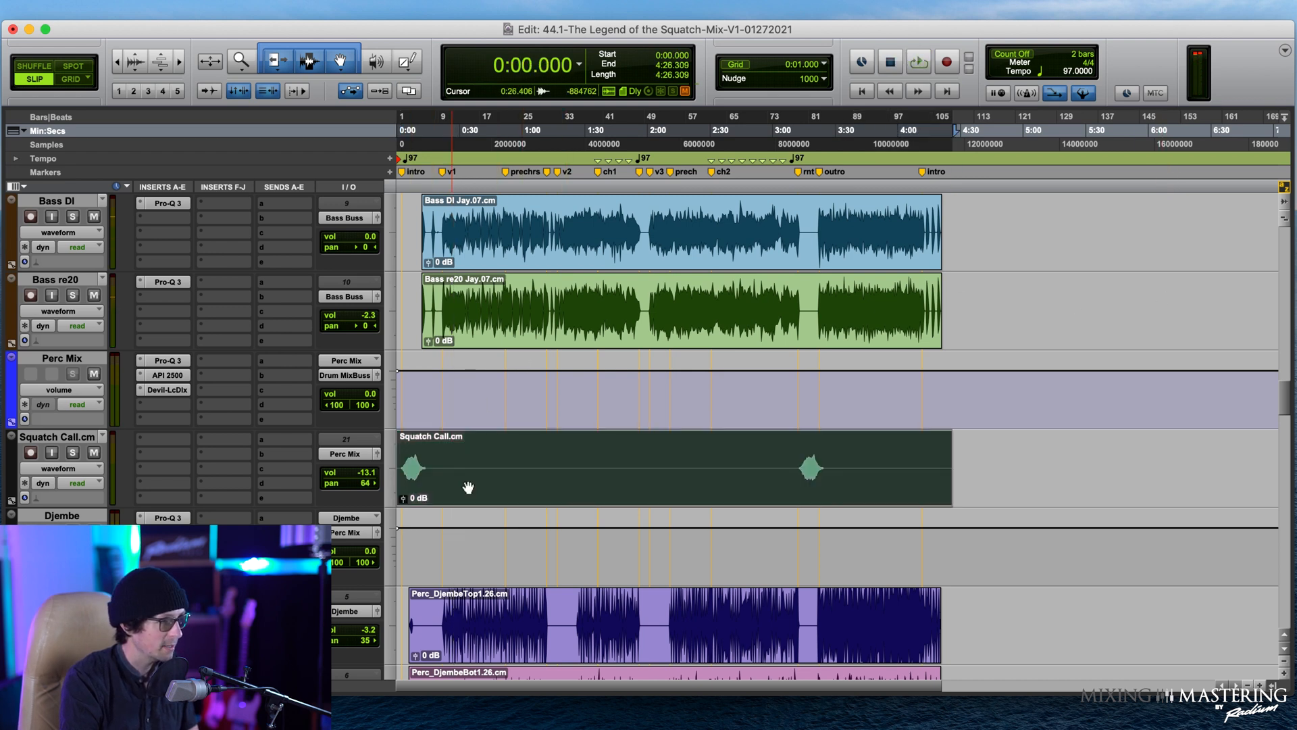
click(407, 467)
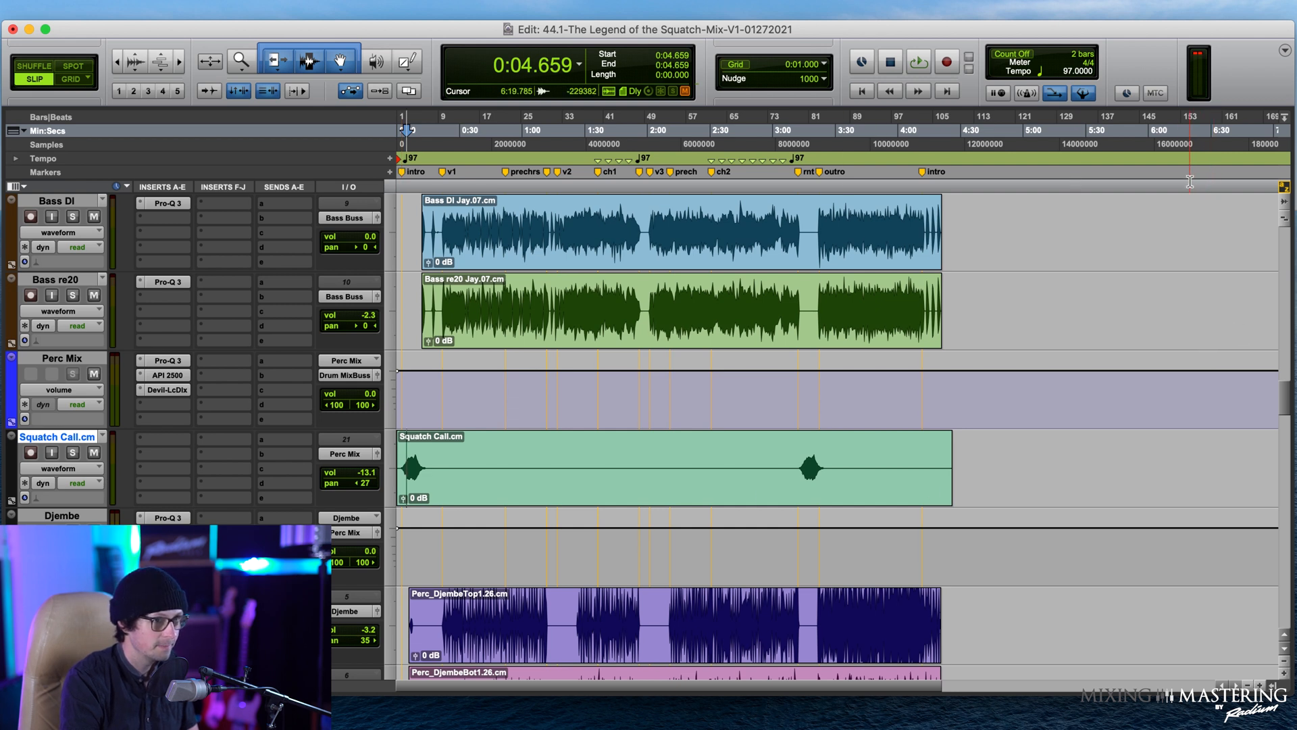
double_click(405, 458)
key(space)
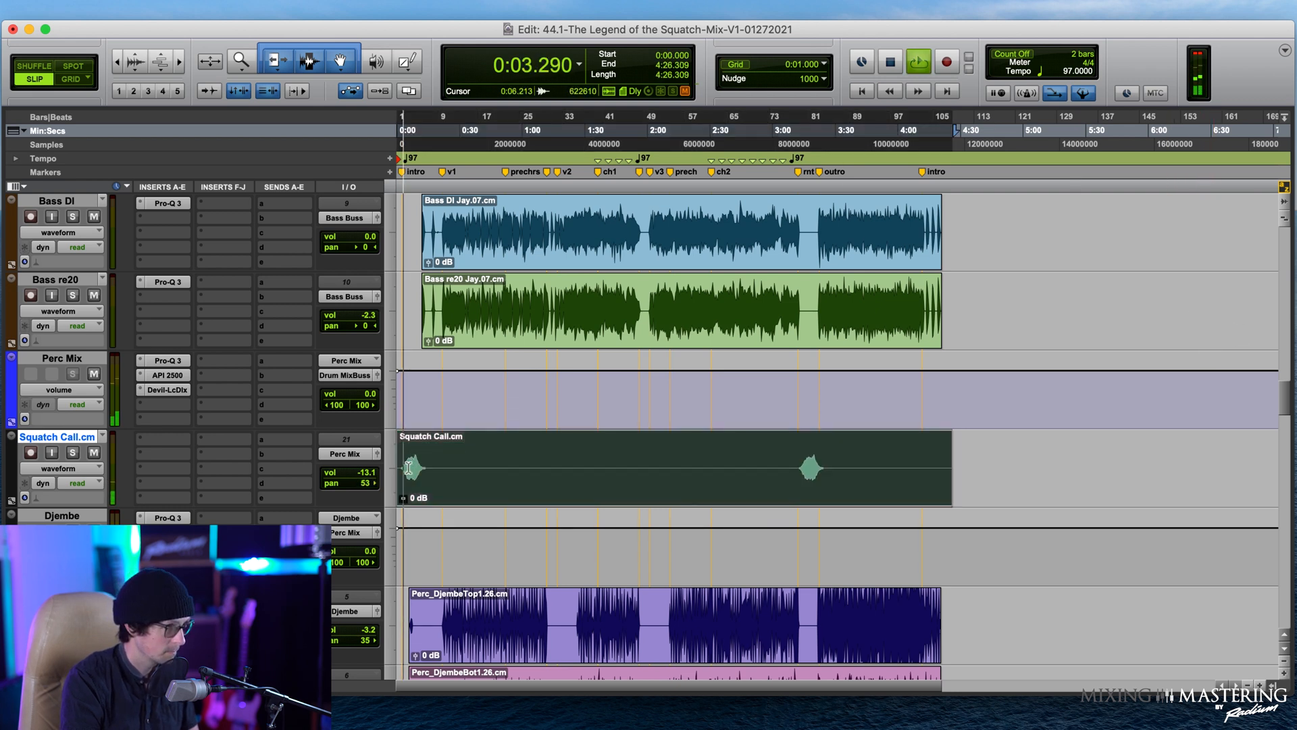
click(73, 453)
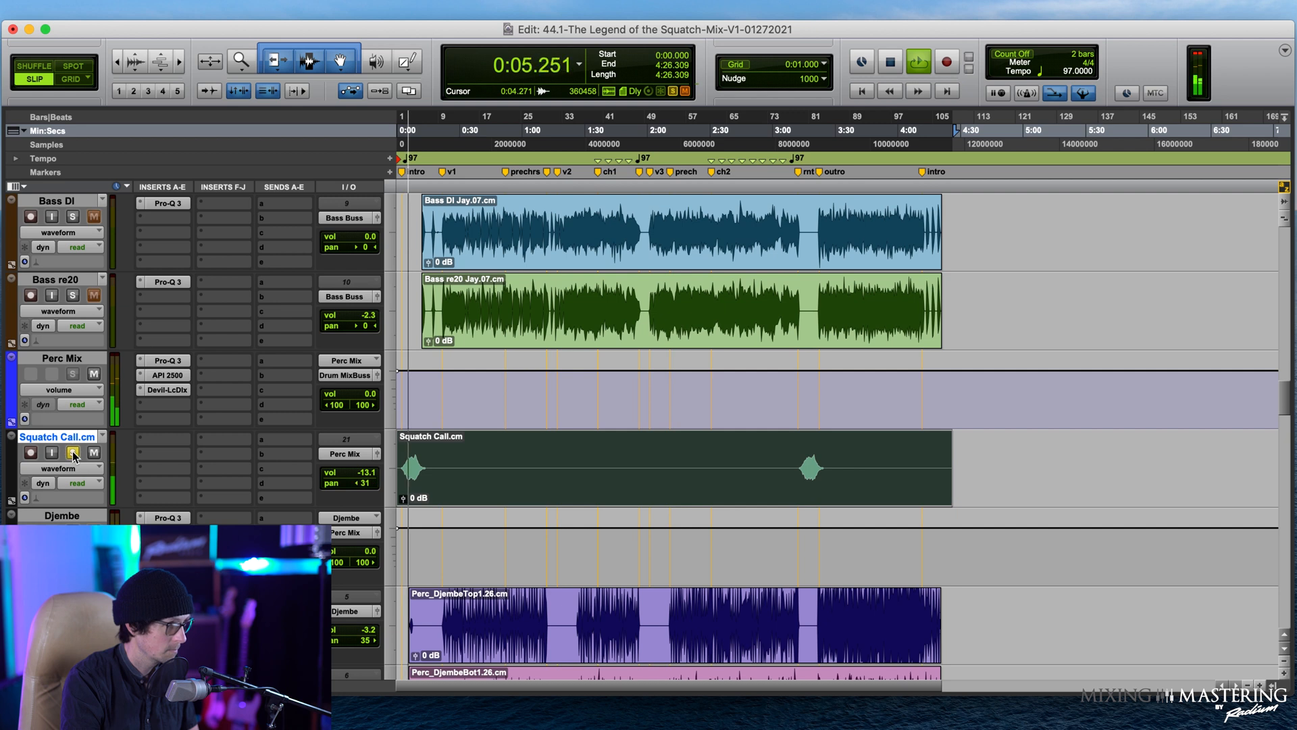
click(74, 453)
Step: Lower the Squatch Call track's volume to -18.0 dB and check the level by replaying from about 0:05
drag(364, 473, 369, 478)
drag(367, 482, 358, 525)
key(space)
click(408, 452)
key(space)
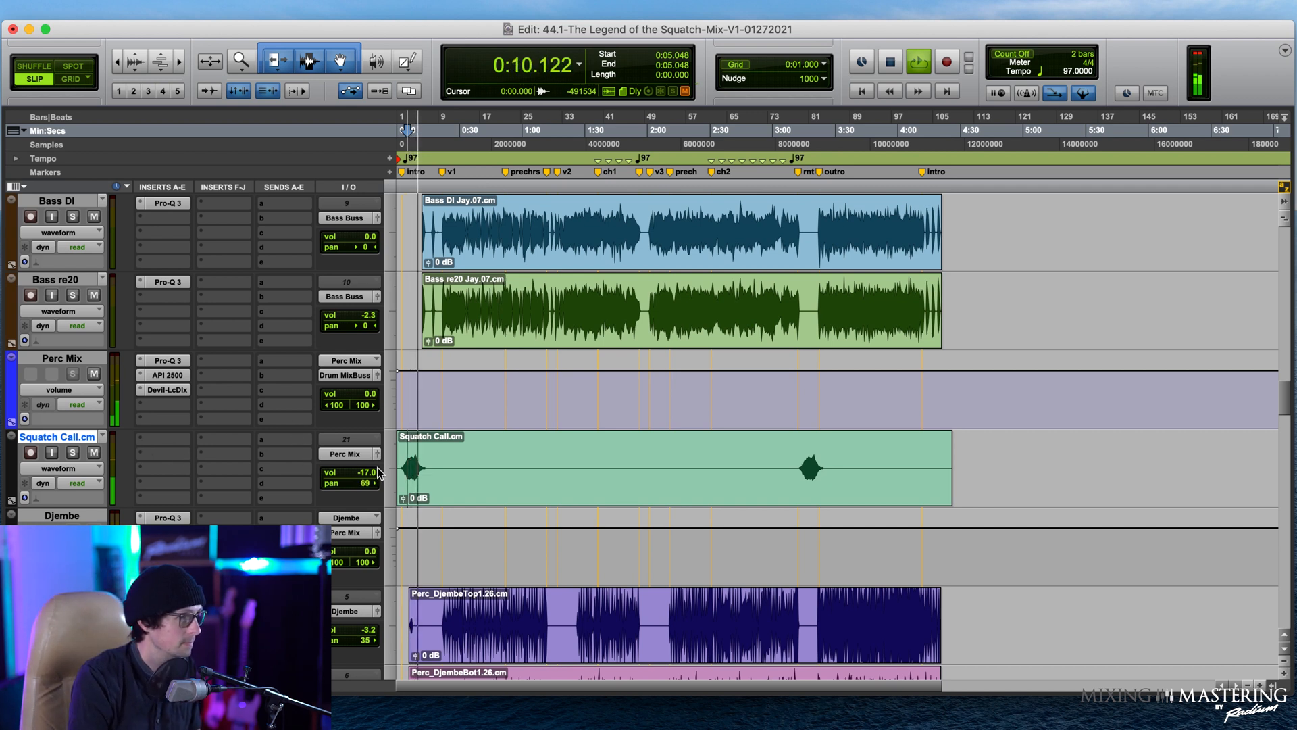
drag(365, 474, 363, 486)
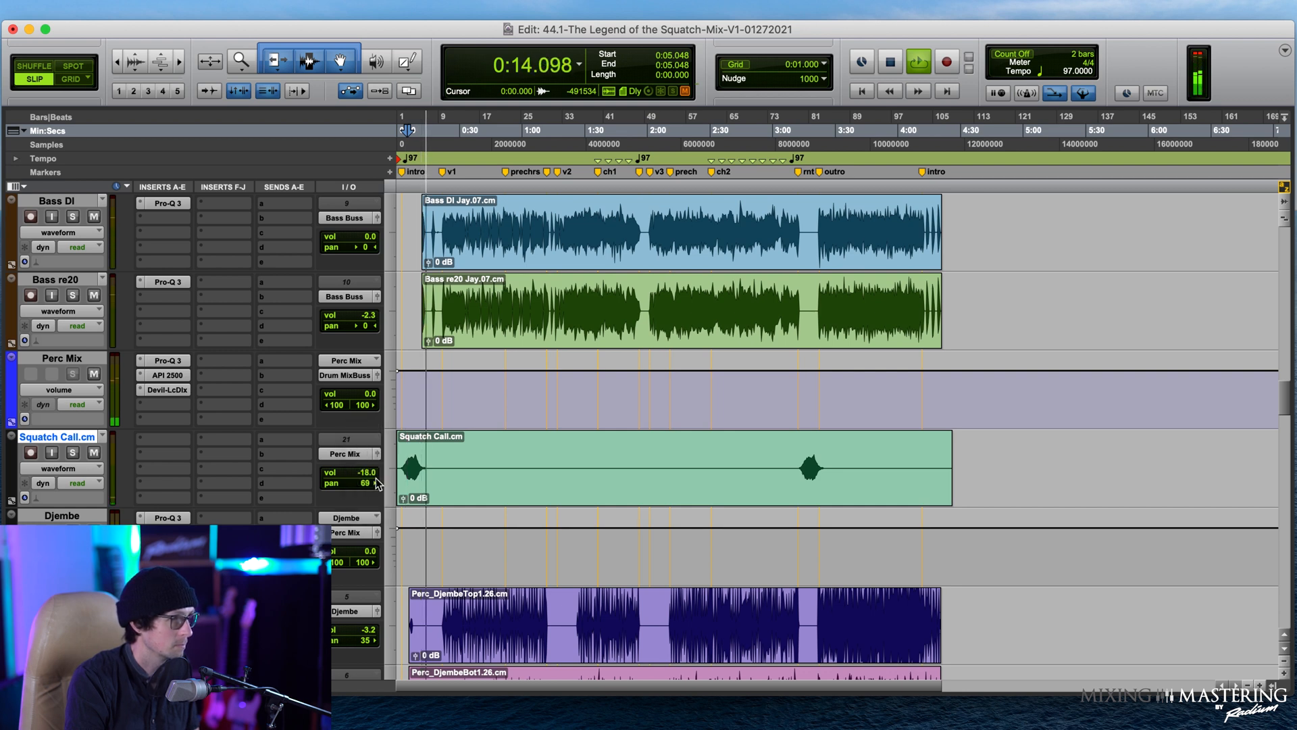
key(space)
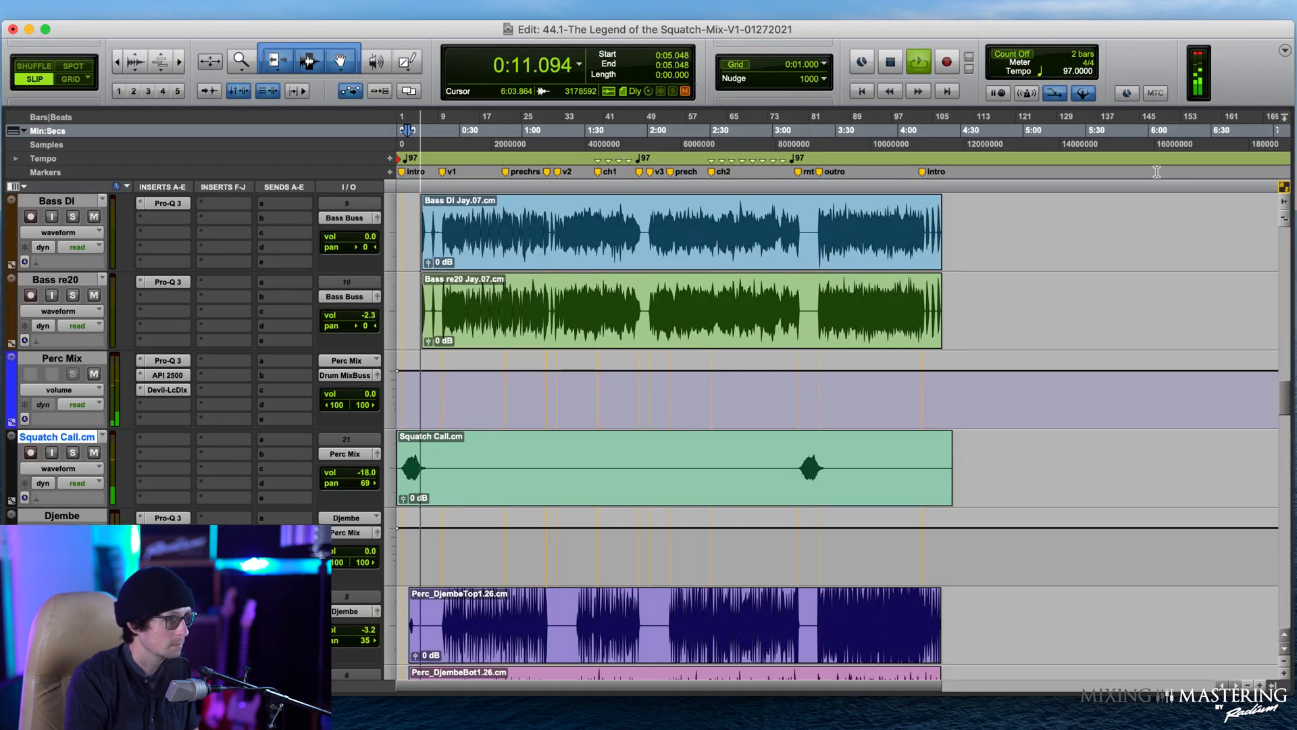
key(space)
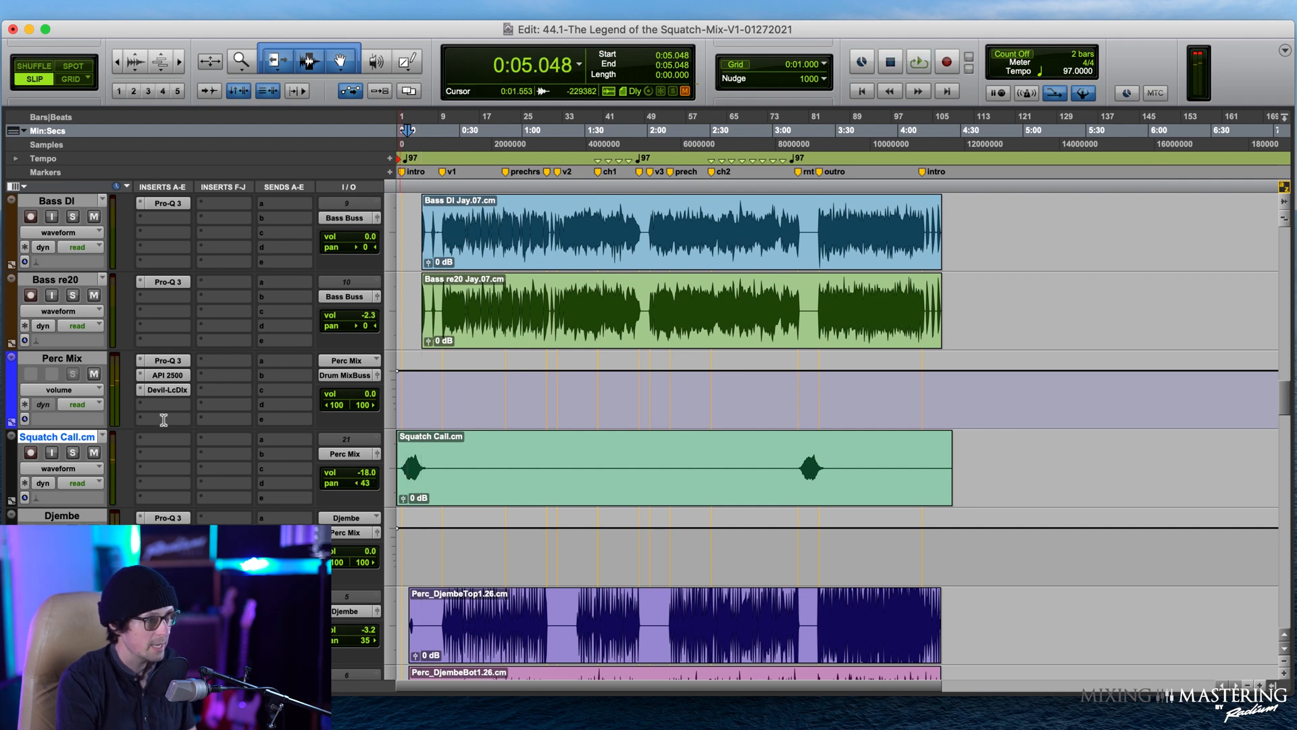
Step: Insert the mono/stereo version of the Crystallizer plug-in on the Squatch Call track
click(208, 446)
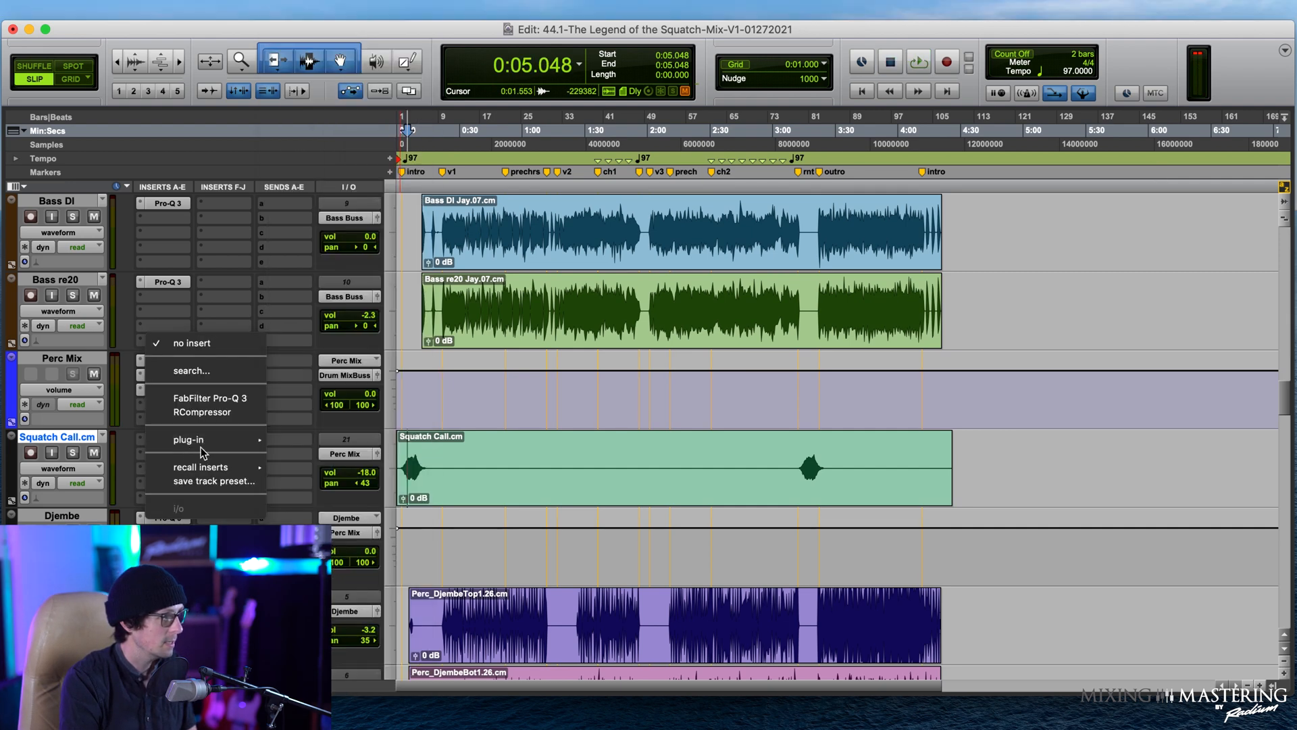
click(215, 441)
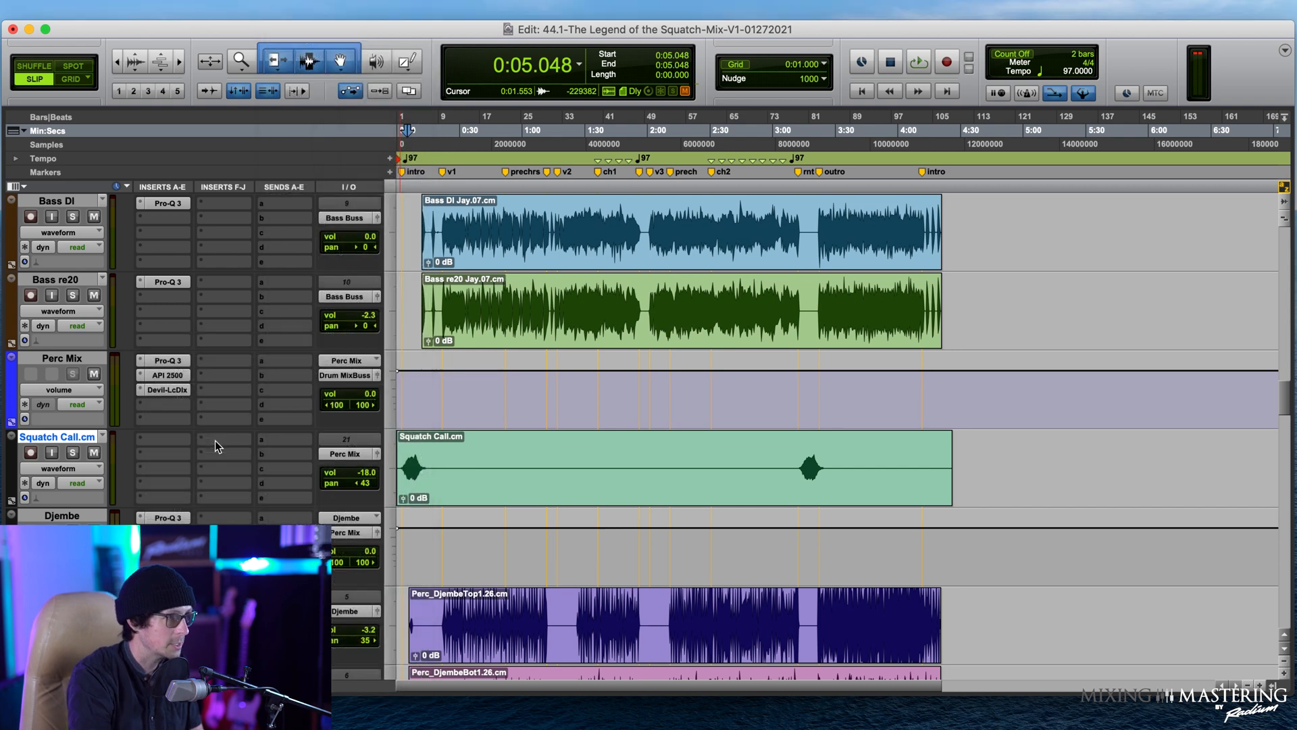
text(cry)
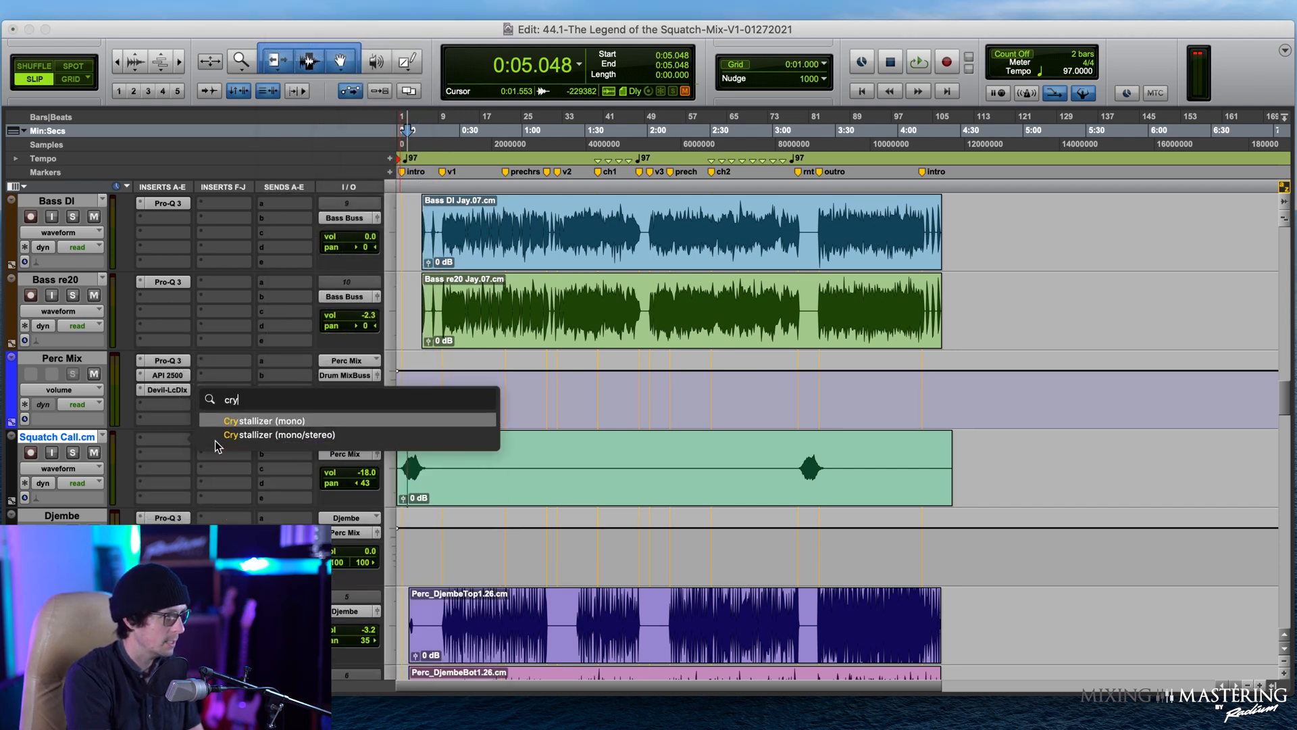
click(273, 436)
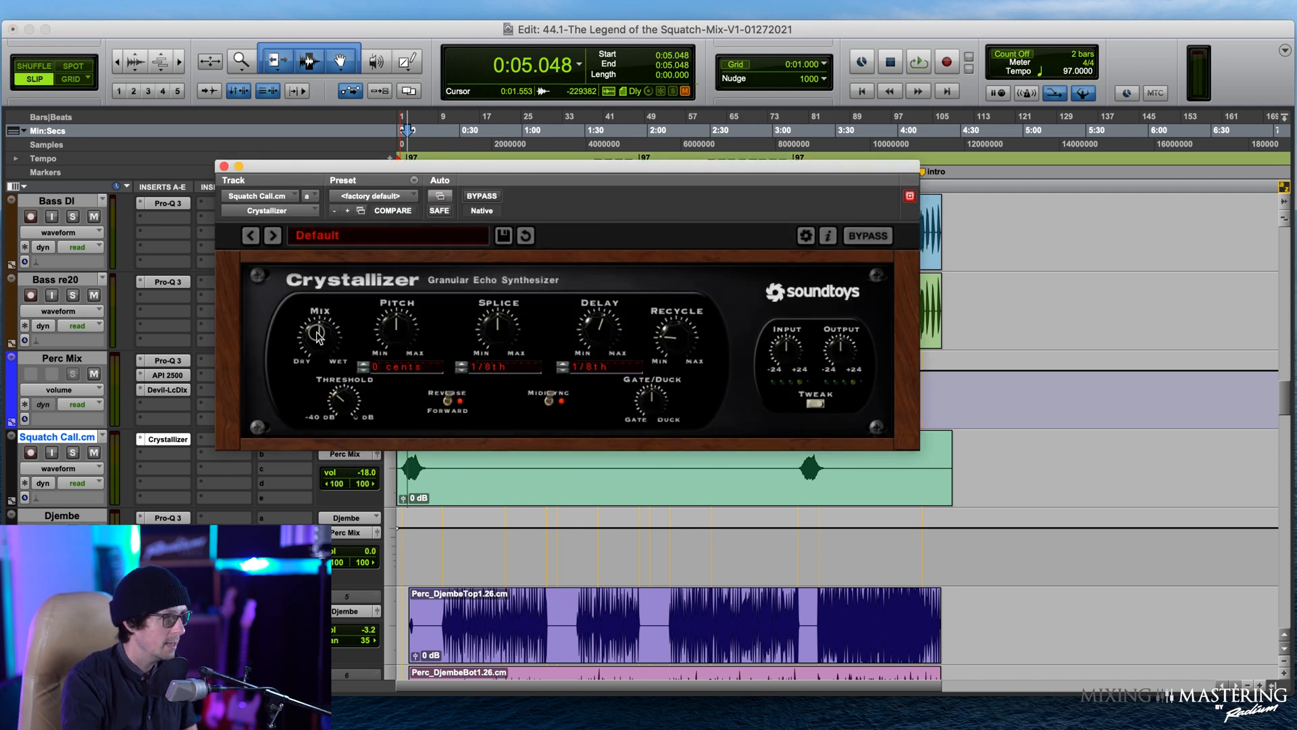
Step: Load the Long Oct Crystals preset from Crystallizer's 01 Crystals category
click(348, 242)
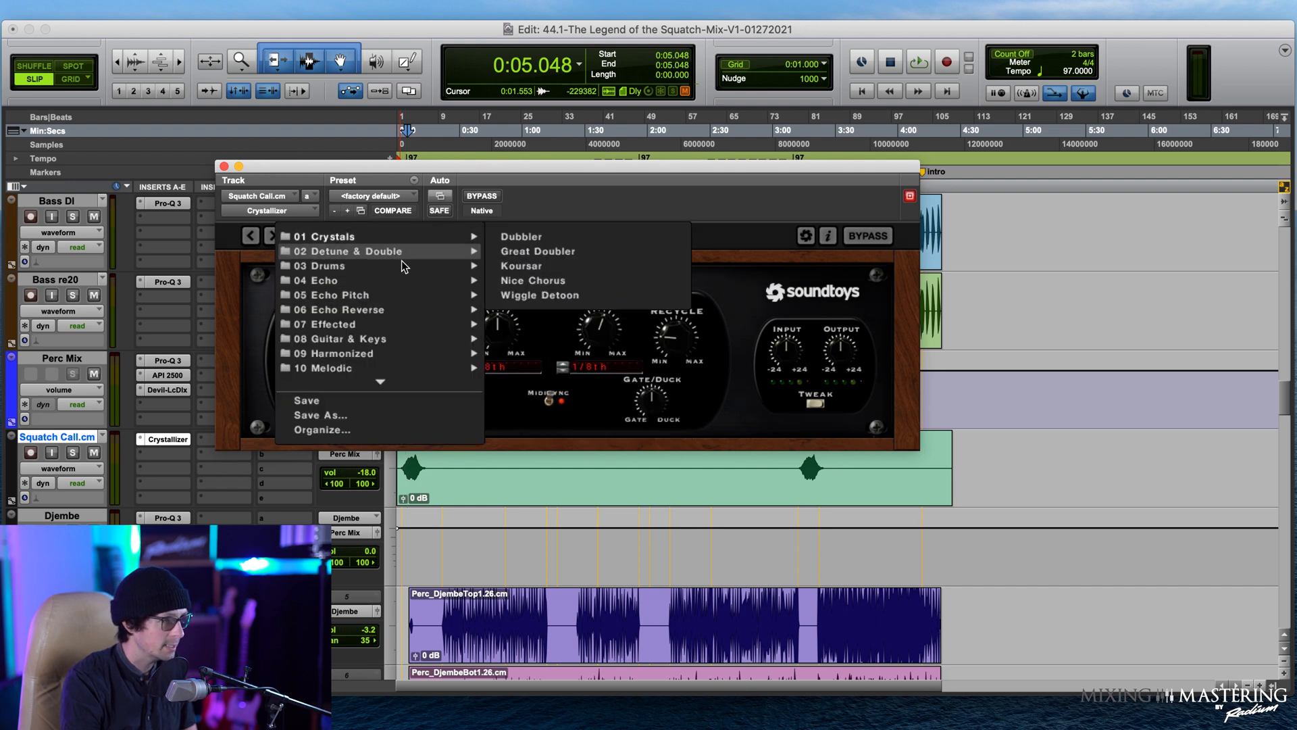
mouse_move(420, 251)
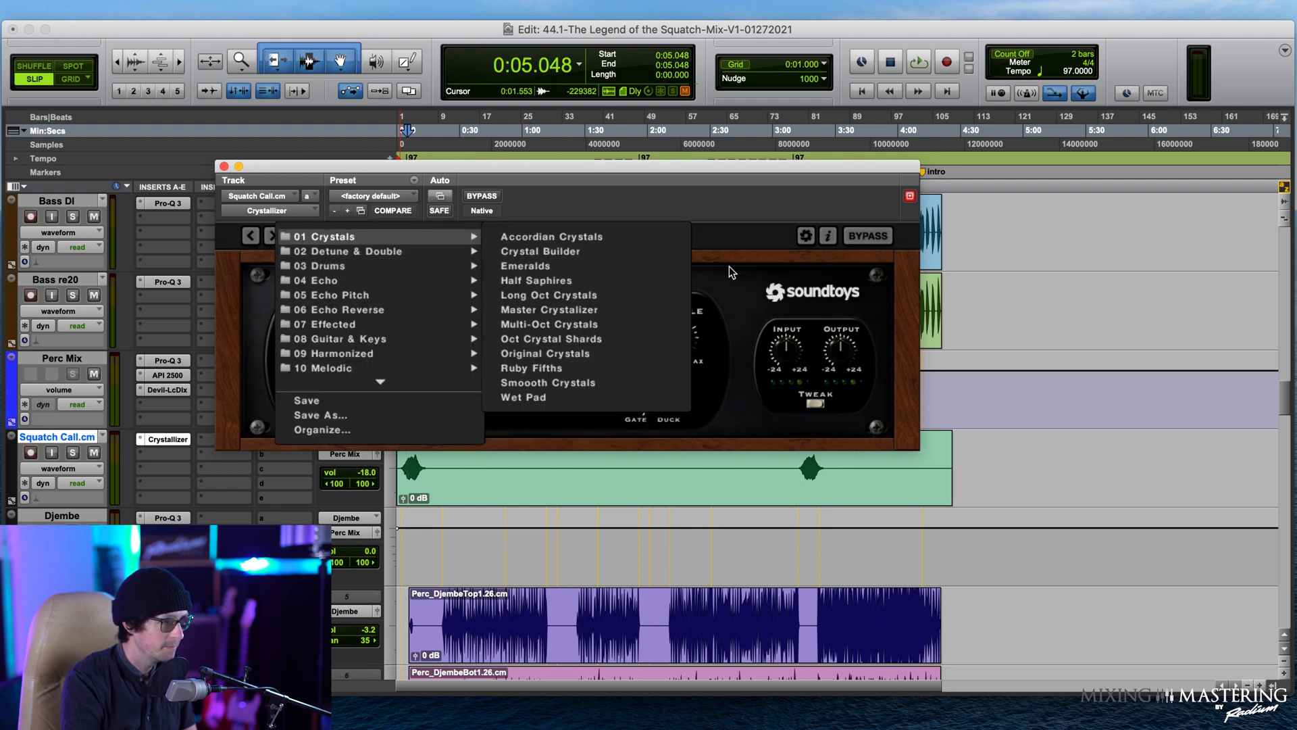
click(596, 298)
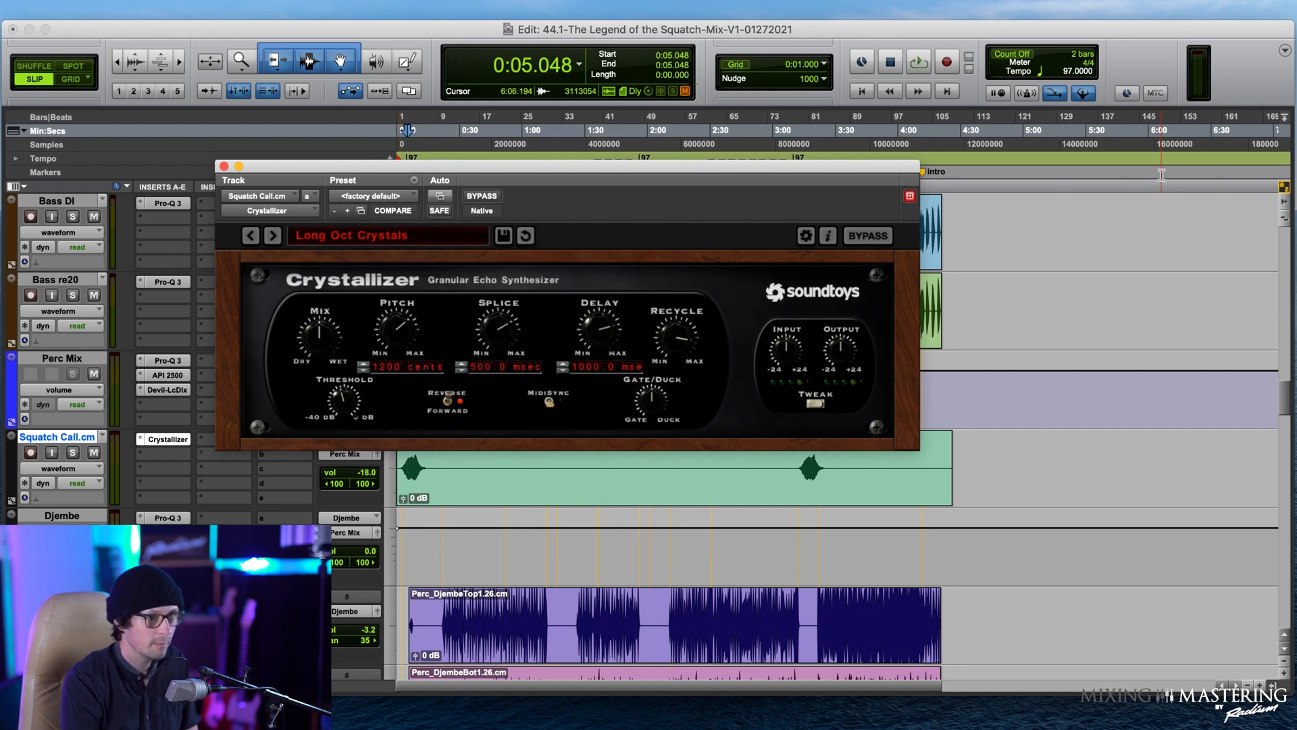
Step: Play the Squatch Call from about 0:04.7, lowering Crystallizer's Mix and Recycle amounts, and replay the result
click(406, 460)
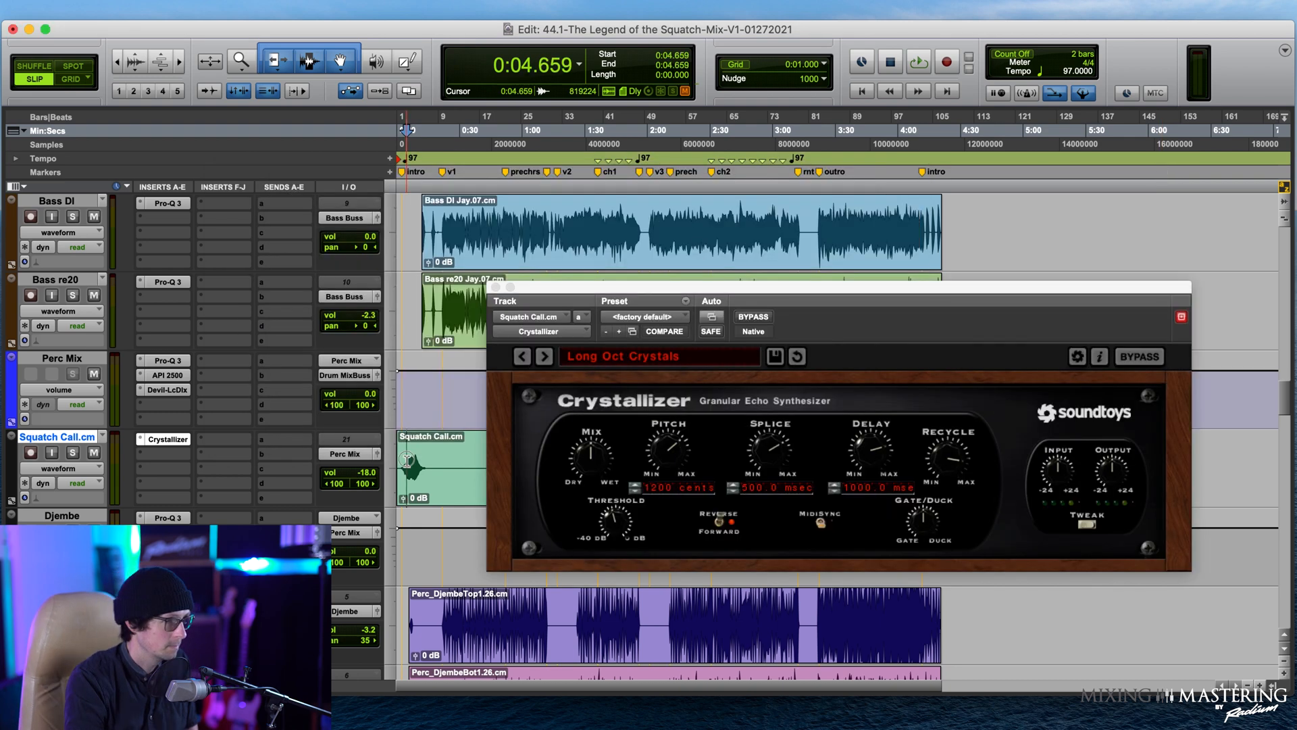
key(space)
drag(887, 293, 630, 199)
drag(335, 367, 323, 415)
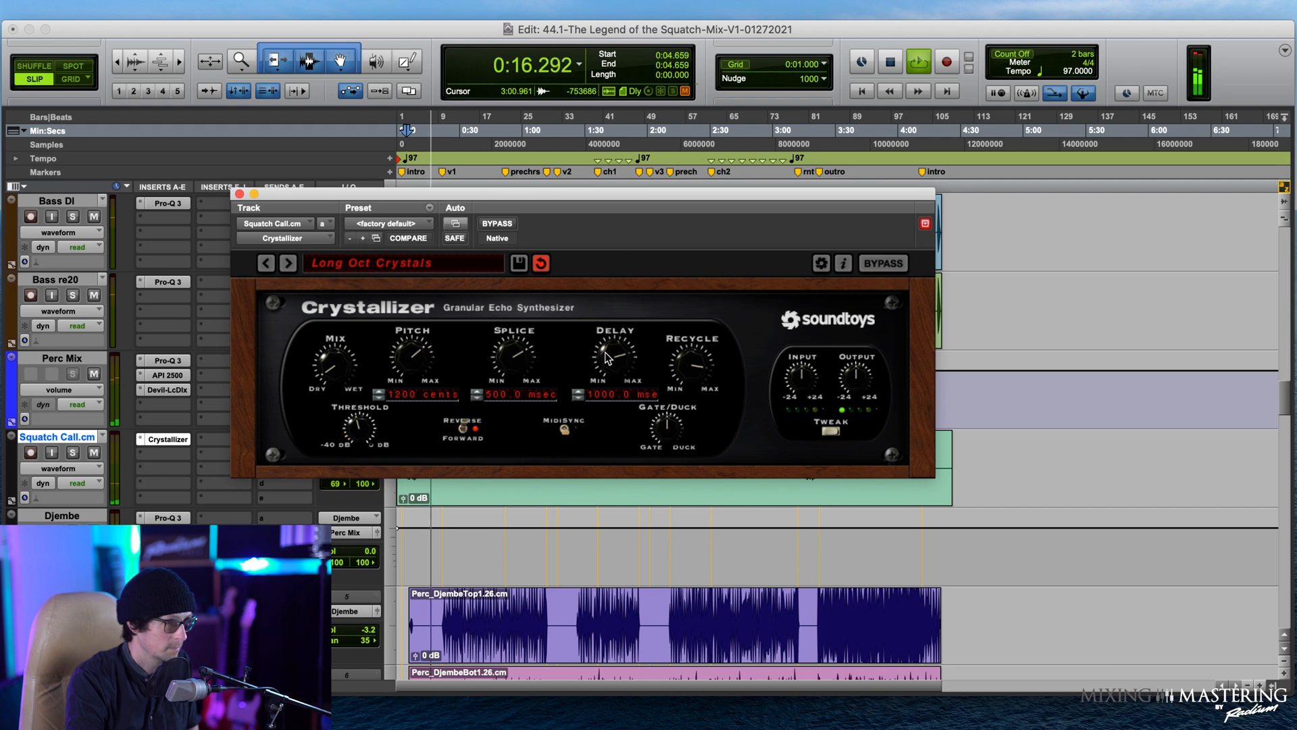
drag(689, 365, 673, 403)
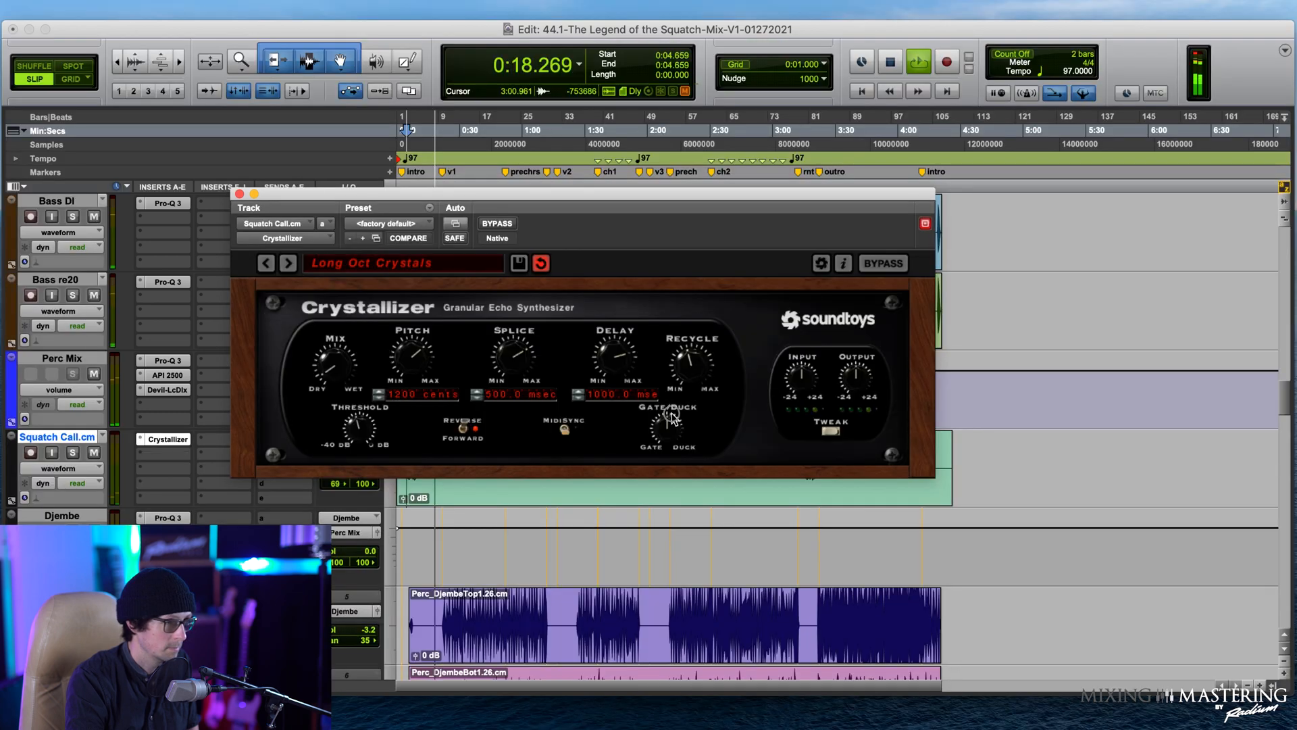
key(space)
key(space)
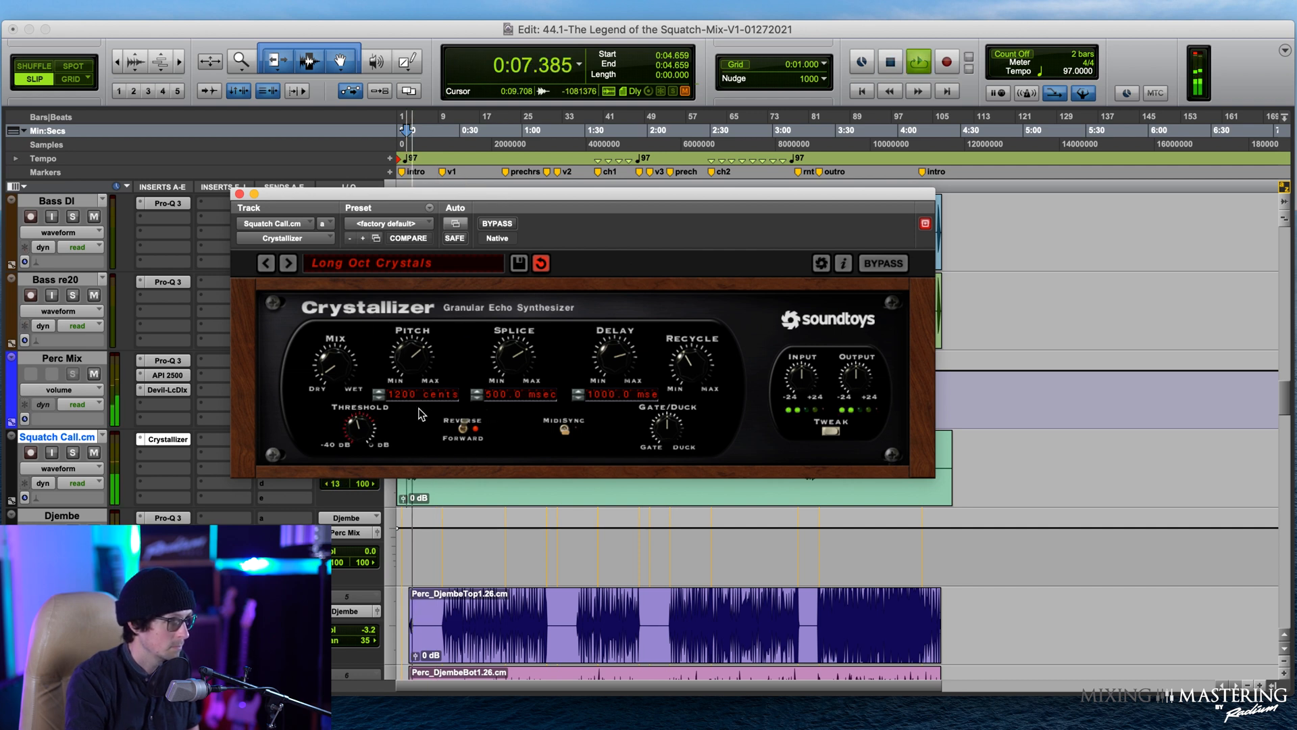
Step: Turn on Crystallizer's MIDI sync, reduce Recycle further, and replay the Squatch Call
click(570, 434)
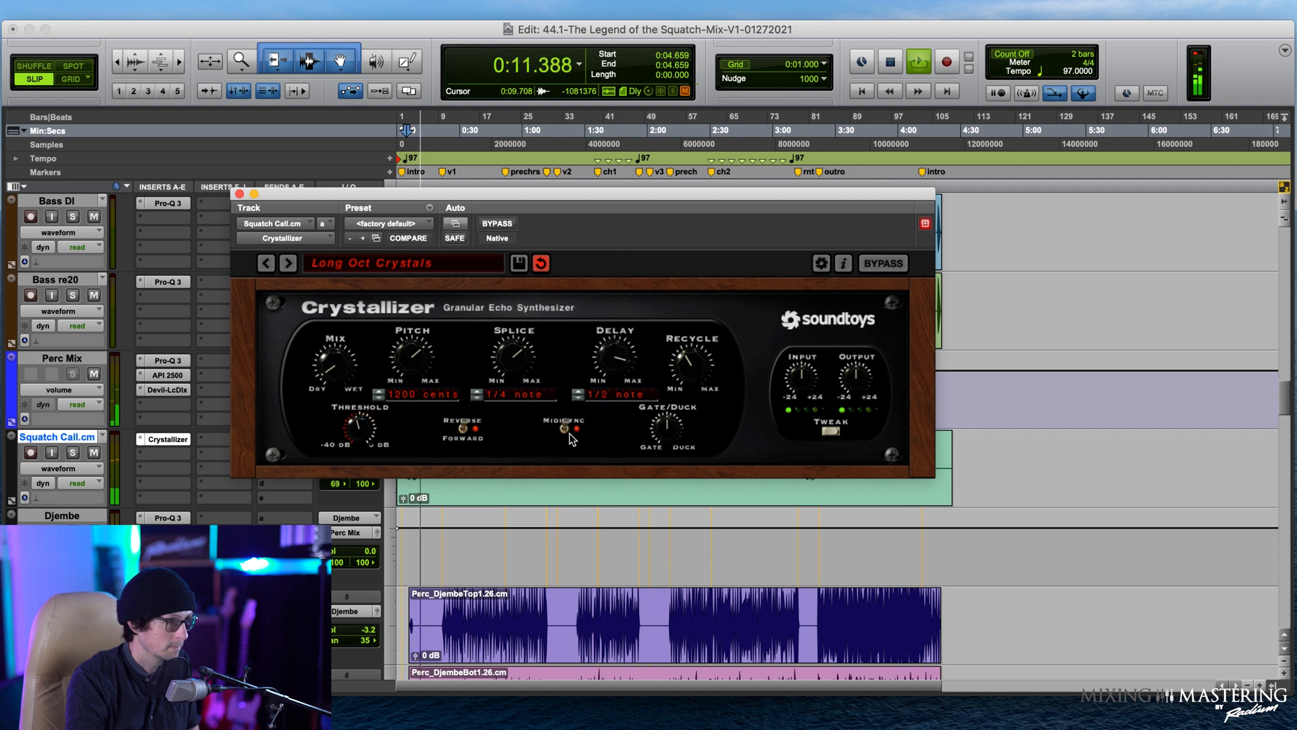
drag(695, 362, 696, 384)
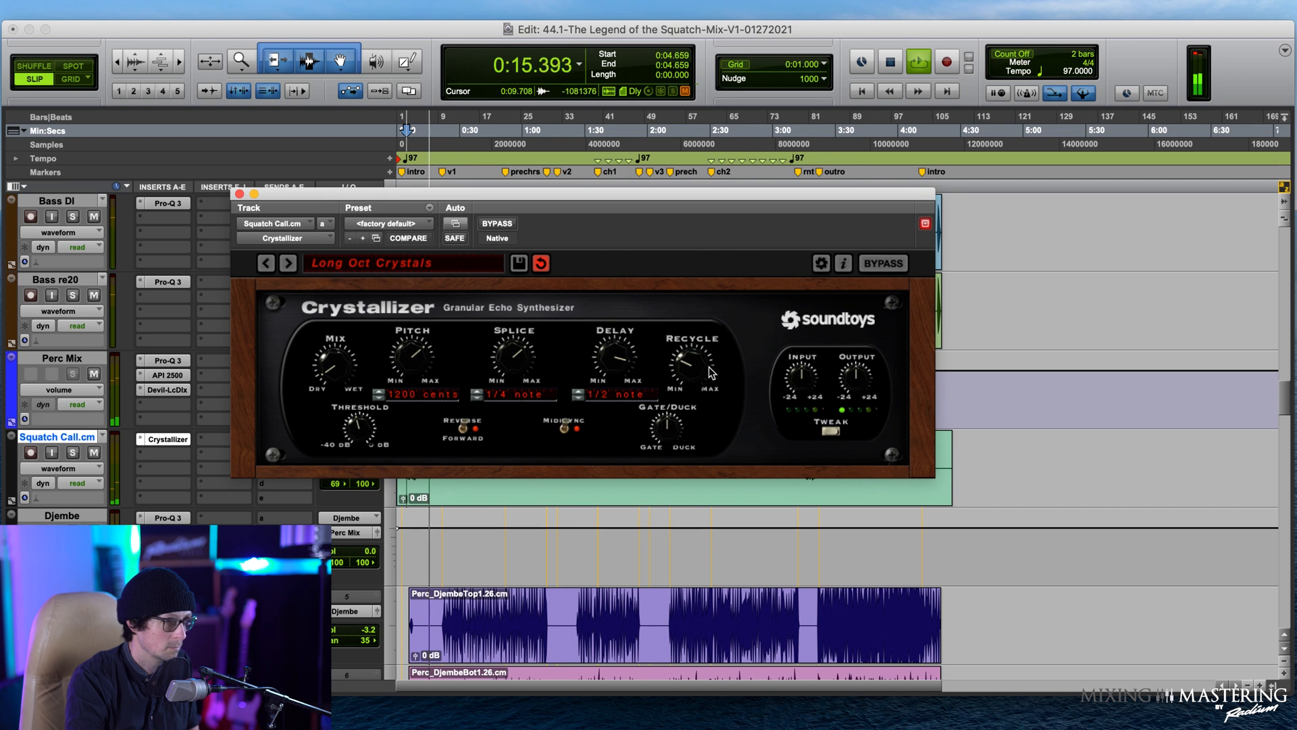
key(space)
key(space)
Step: Adjust Crystallizer's Mix, set its Splice to a 1/32nd note, and replay the Squatch Call
drag(346, 369, 342, 384)
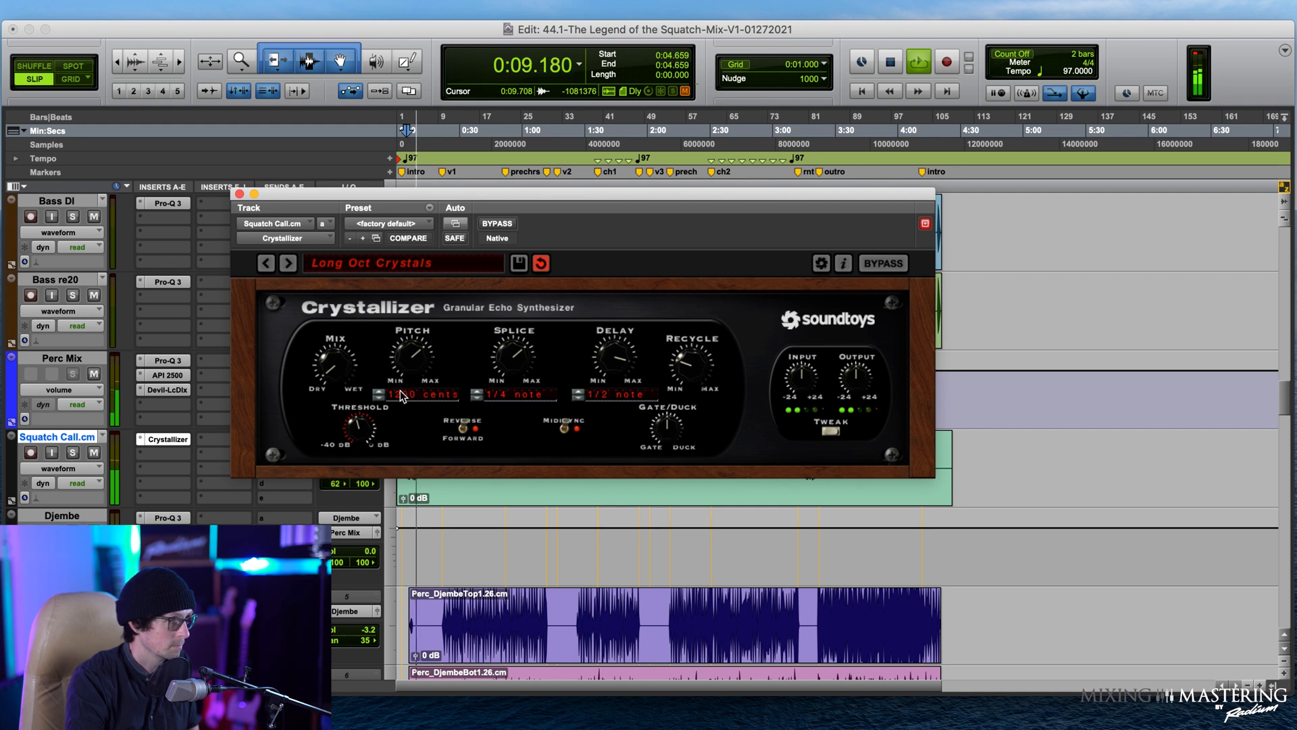
mouse_move(511, 365)
mouse_down()
mouse_move(510, 397)
mouse_move(519, 378)
mouse_up()
key(space)
key(space)
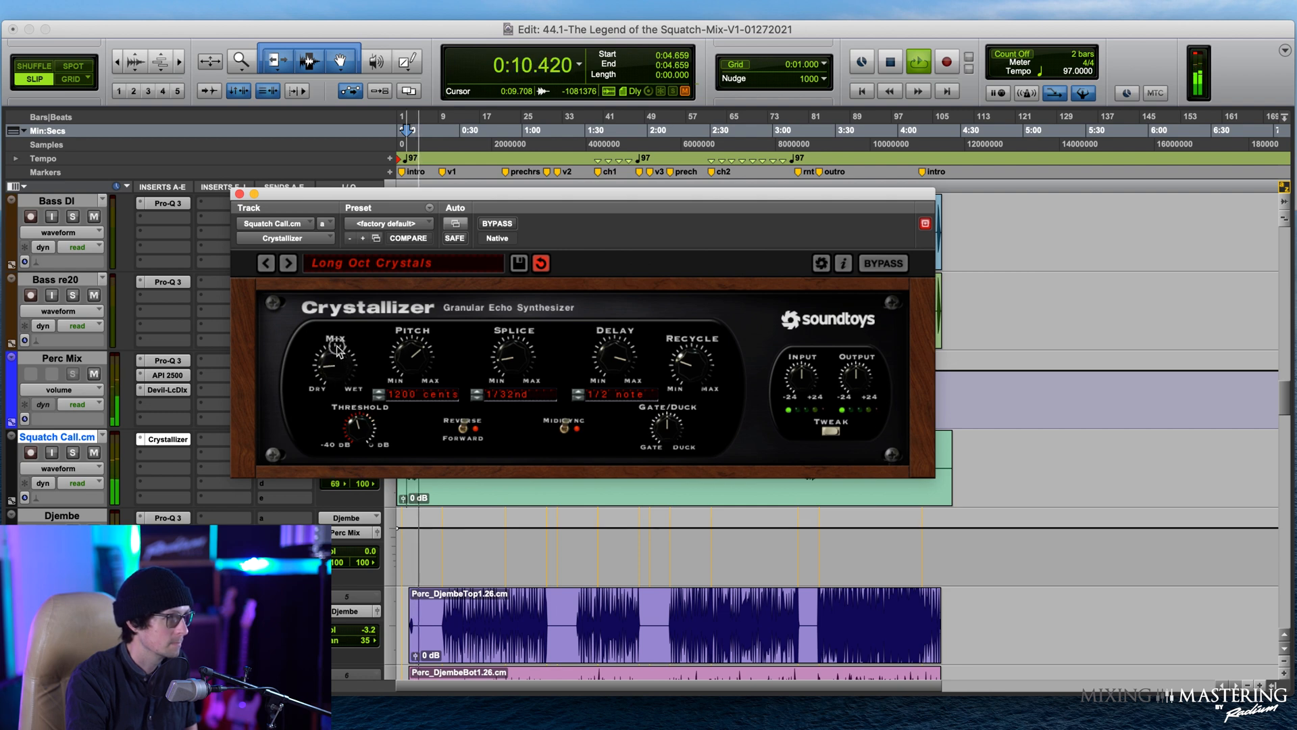
Step: Lower Crystallizer's Mix toward dry and replay the Squatch Call from about 0:04.7
drag(333, 326, 331, 360)
key(space)
key(space)
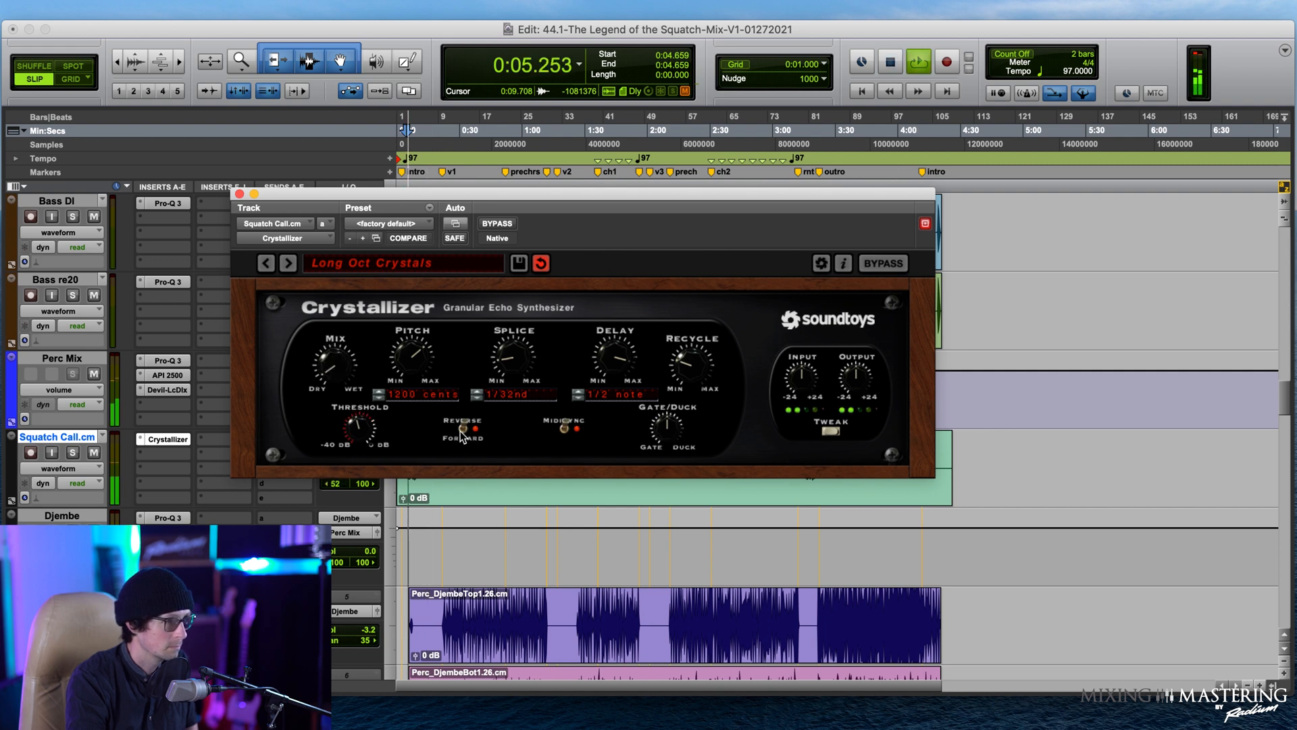
Step: Switch Crystallizer to forward playback and set its Delay to a 1/4 note, replaying before closing the plug-in
click(462, 430)
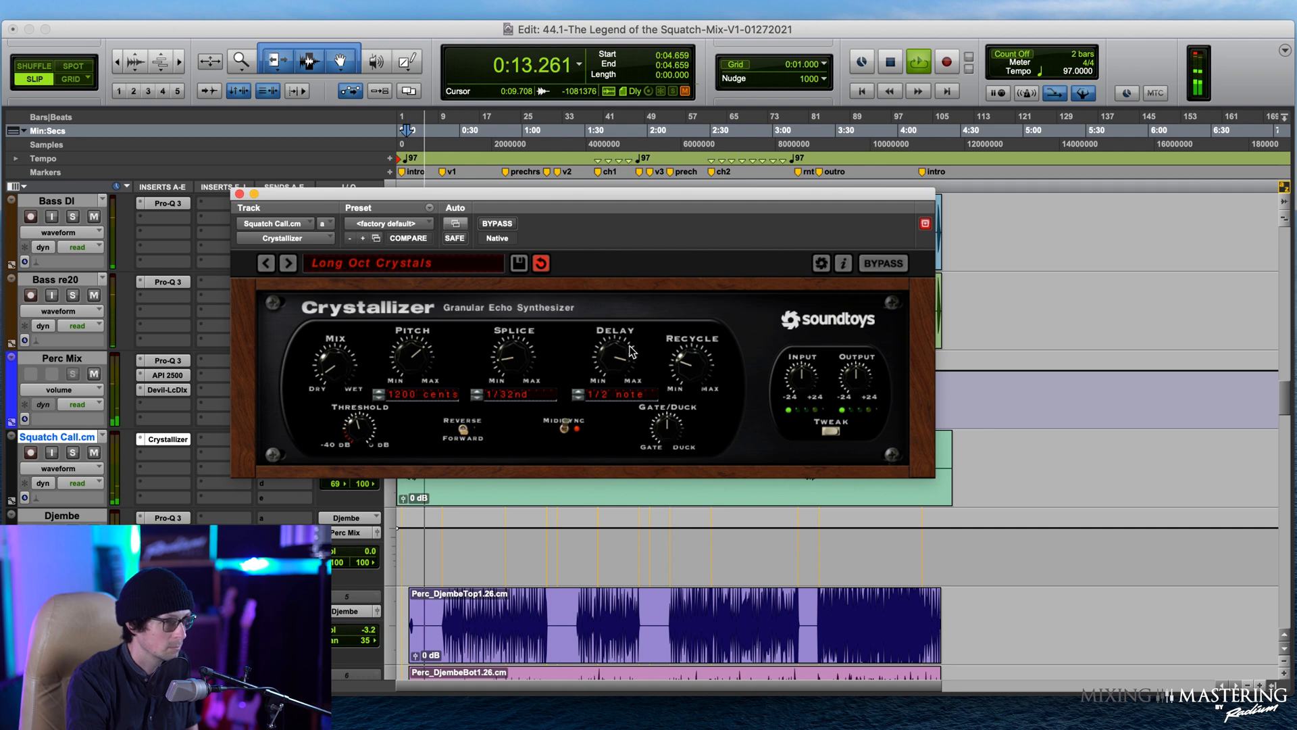
key(space)
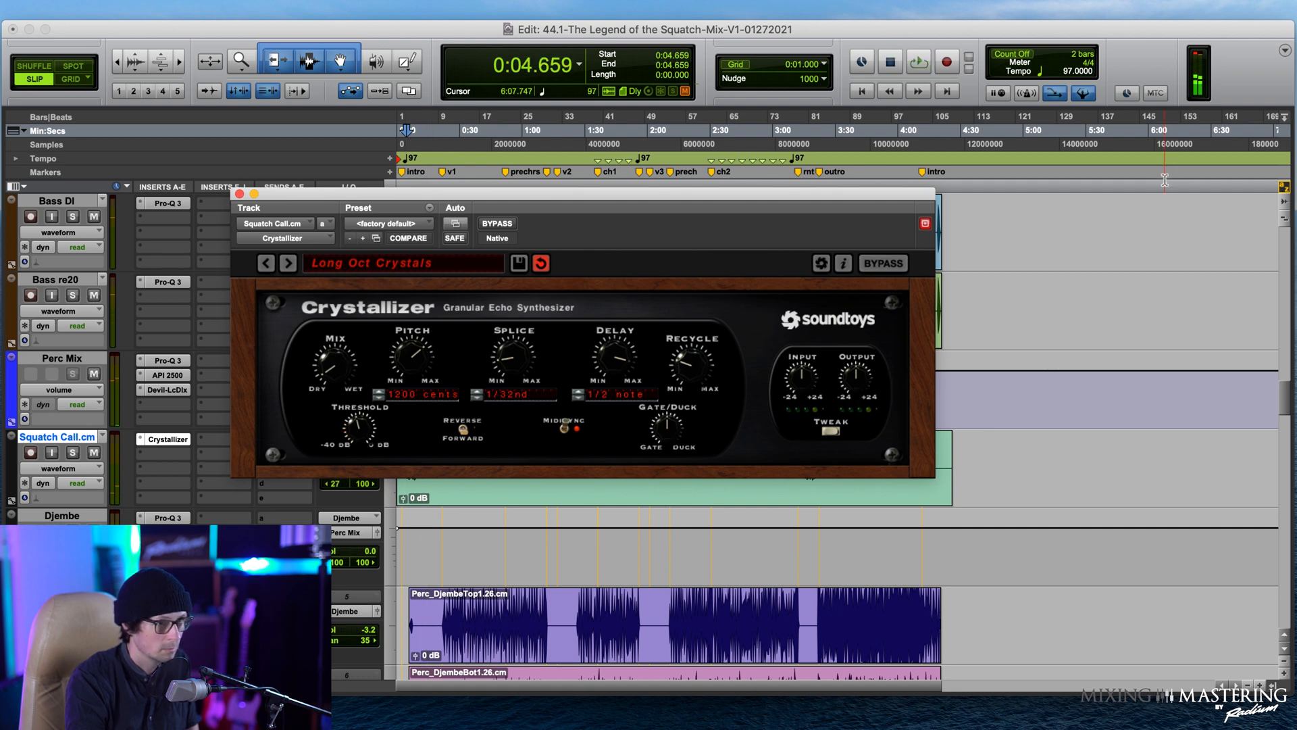
key(space)
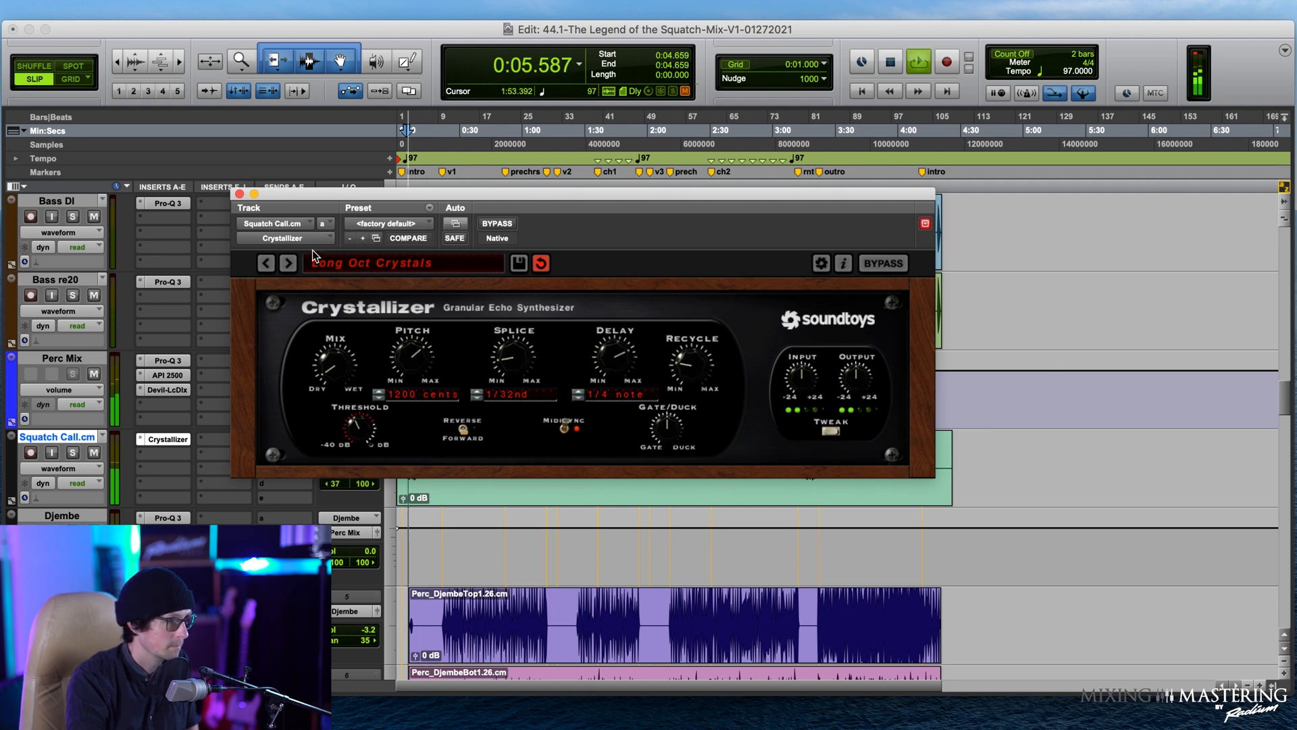
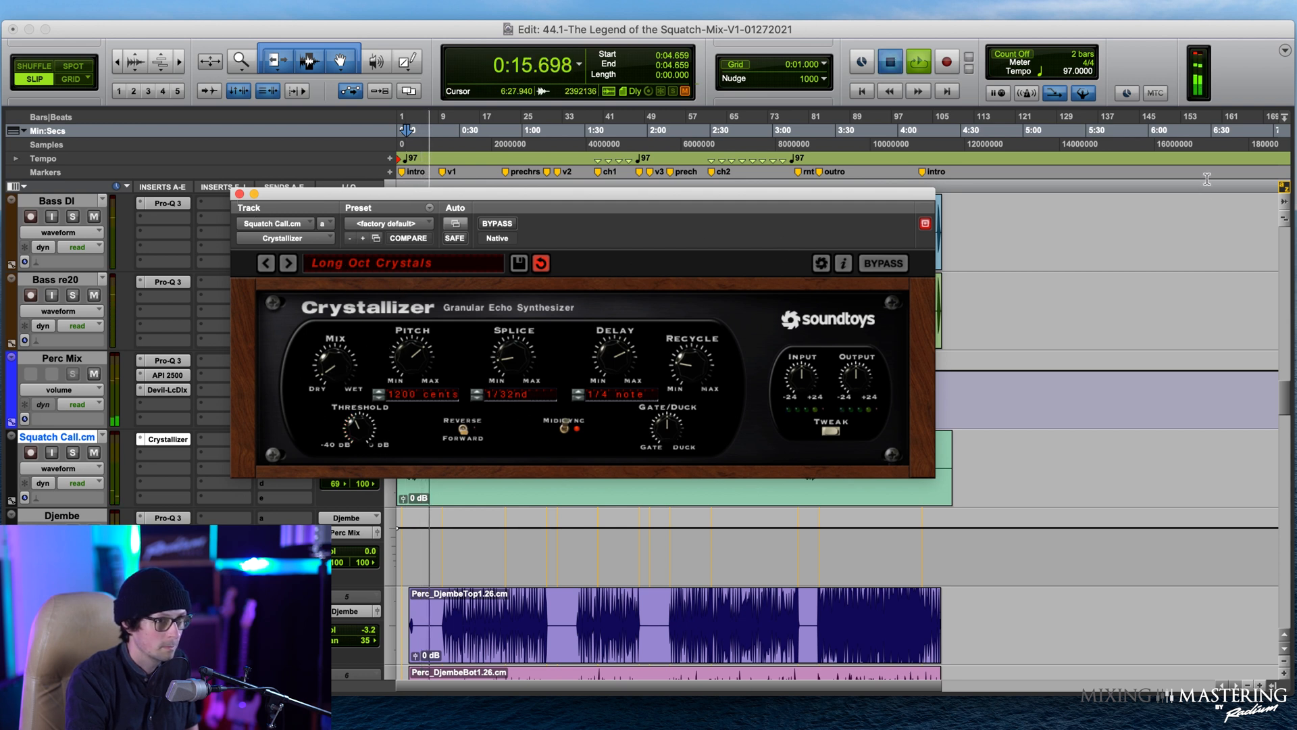
key(space)
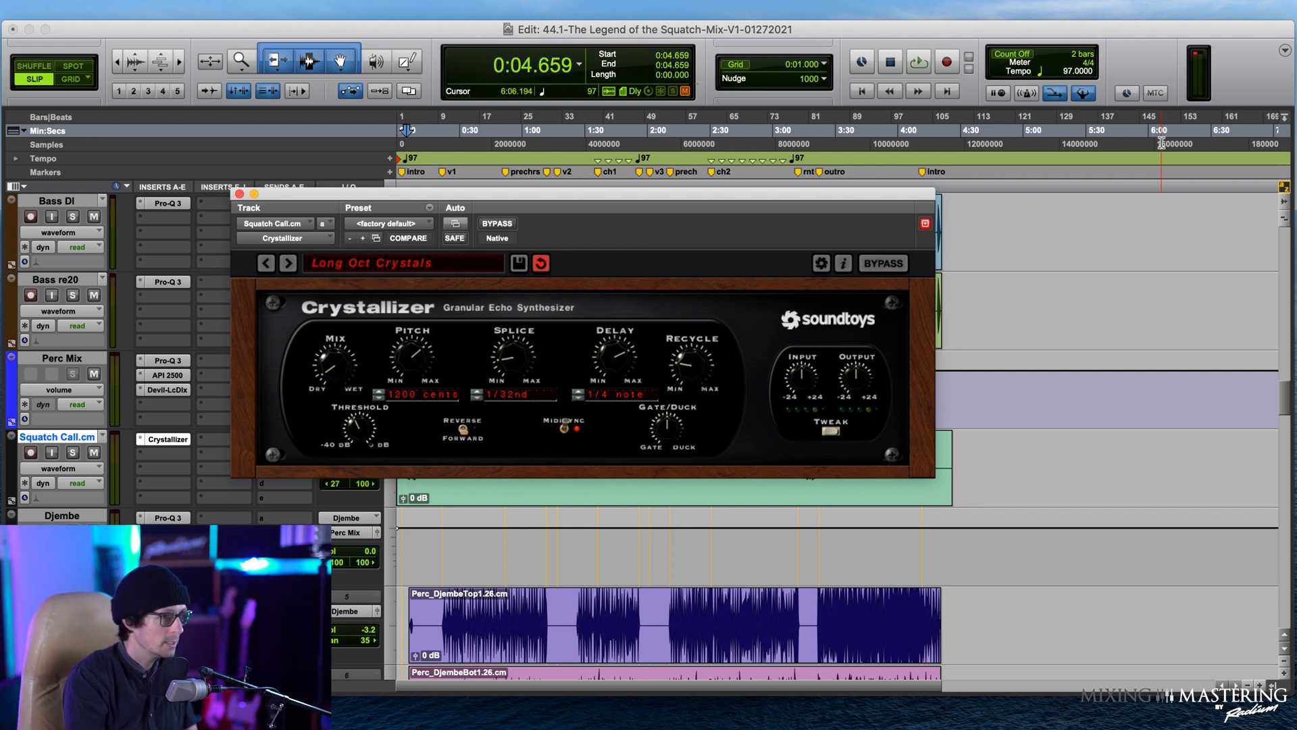
click(239, 194)
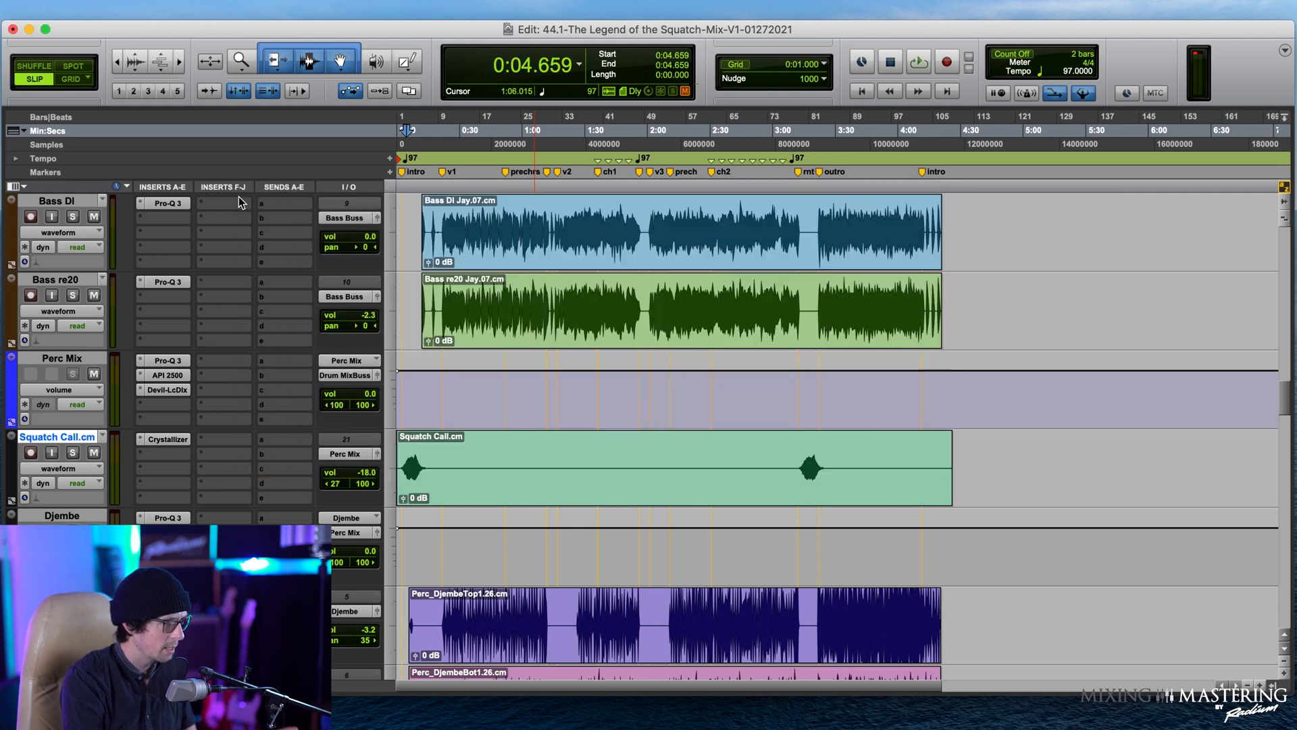
click(150, 455)
key(Escape)
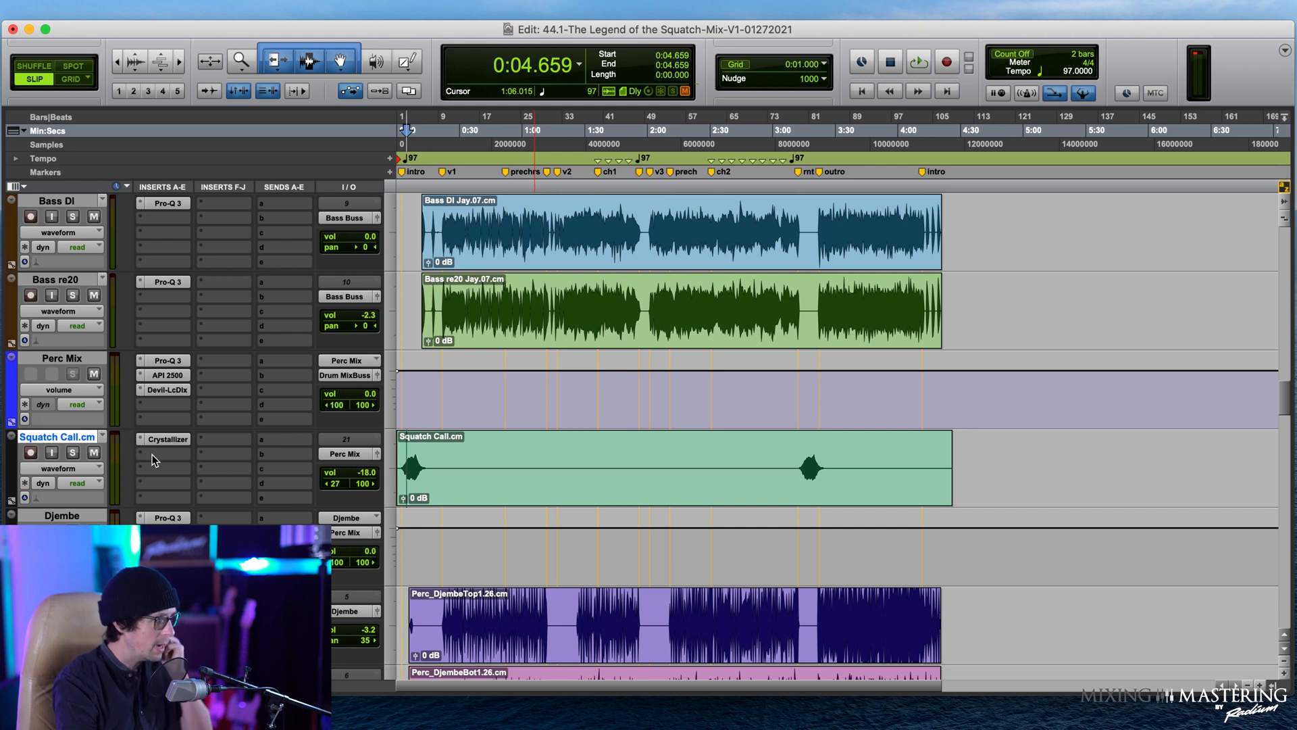
click(274, 438)
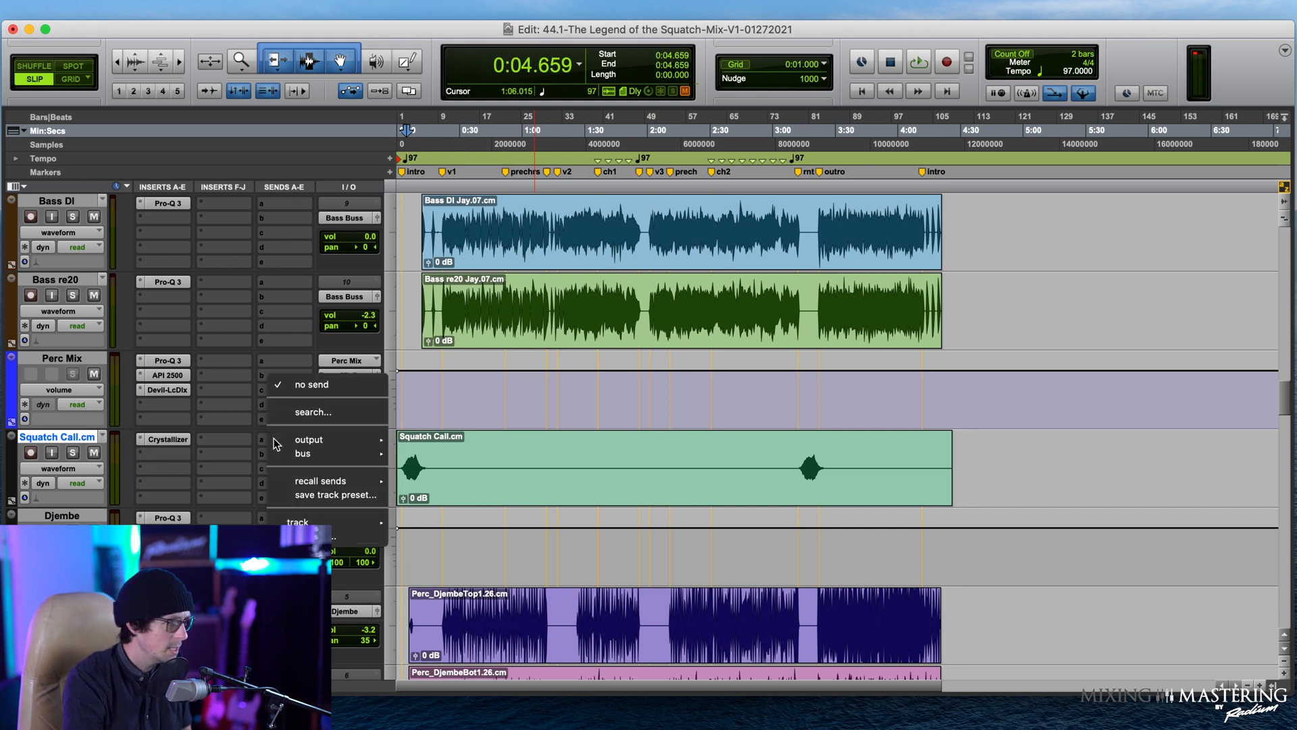
key(Escape)
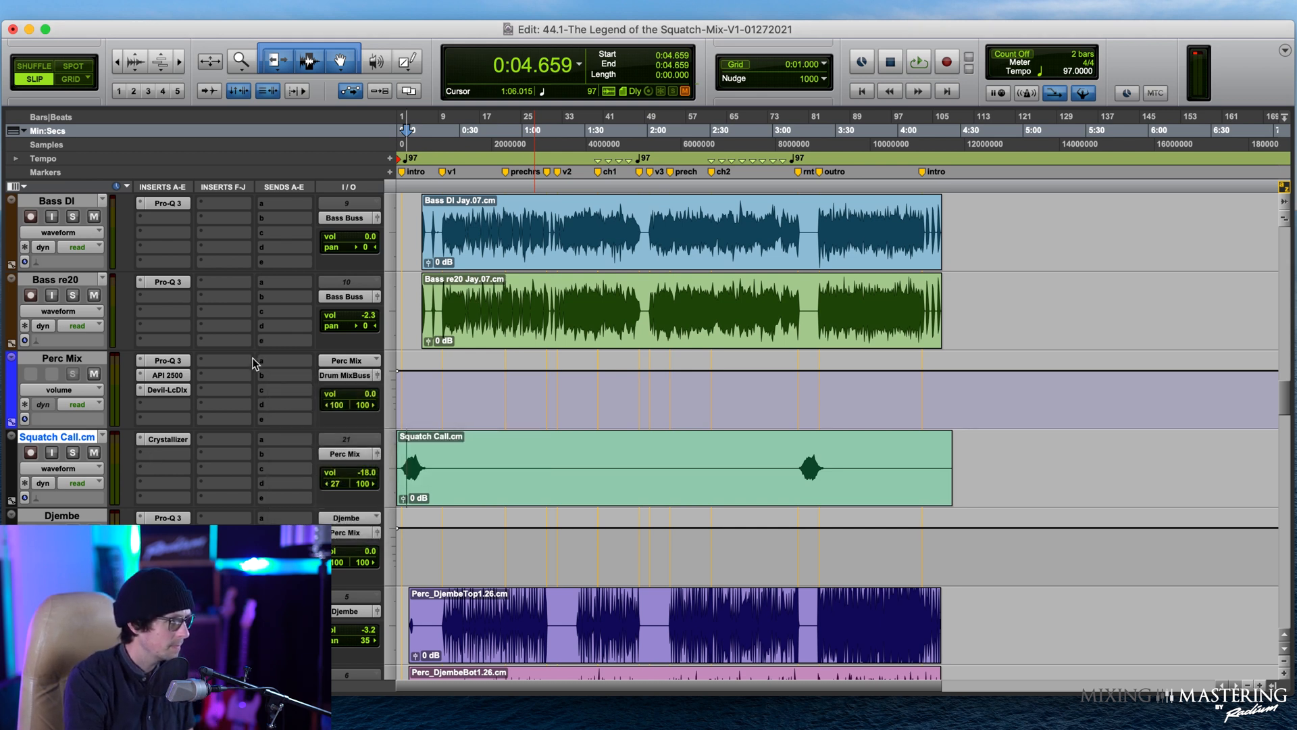
Step: Add a send from the Squatch Call track to the stereo Acst Verb bus
click(274, 439)
mouse_move(286, 441)
mouse_move(317, 456)
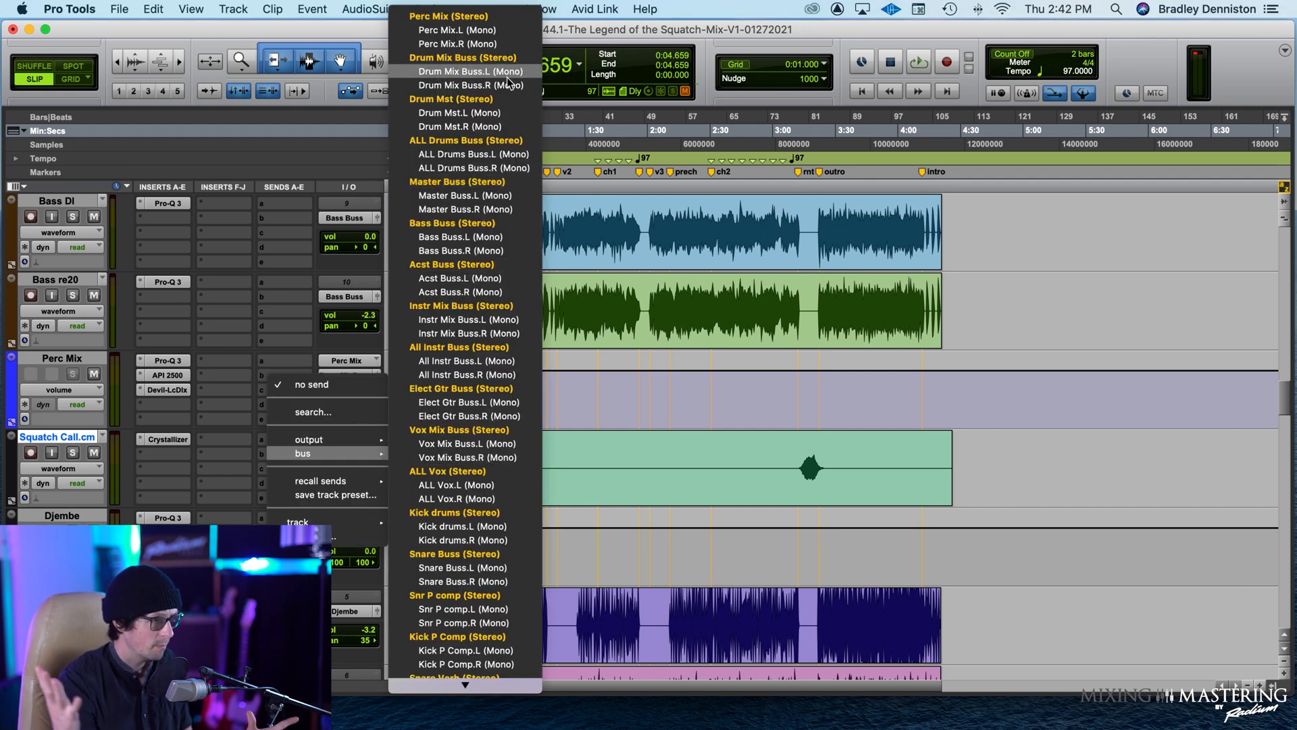
scroll(504, 307, down, 10)
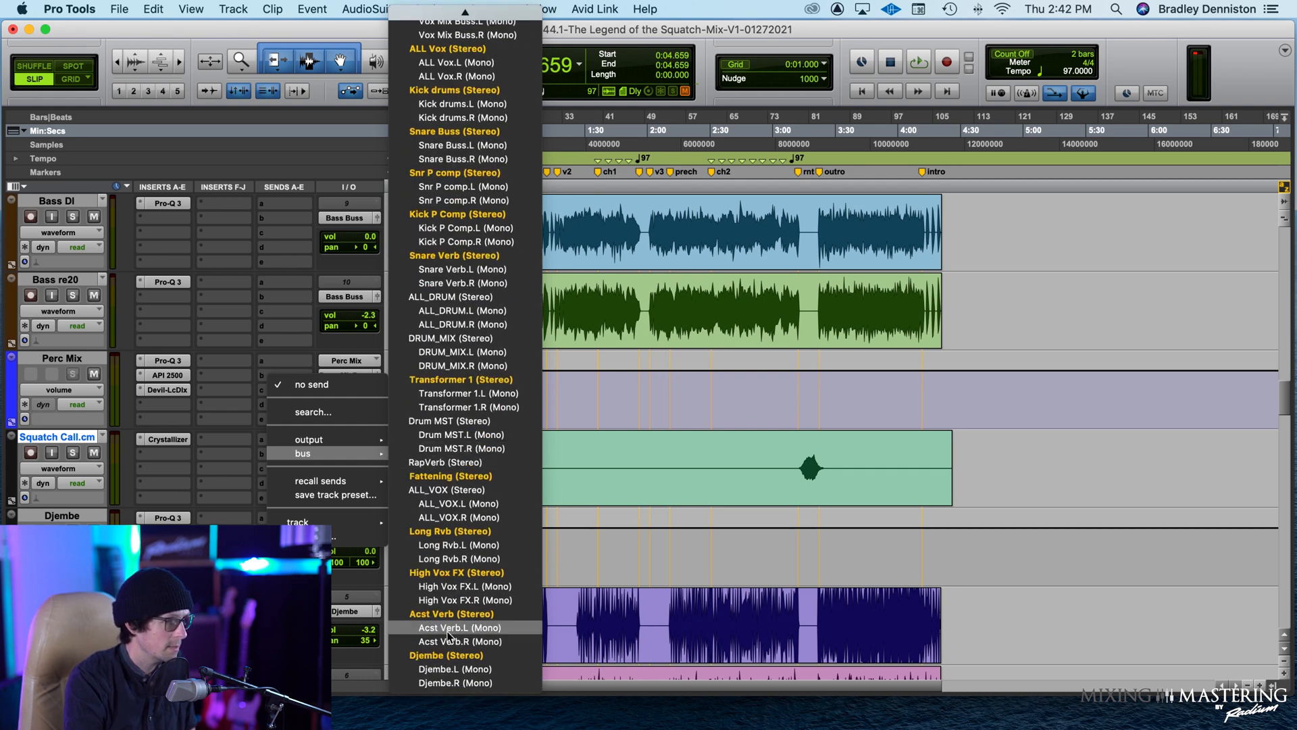
click(452, 606)
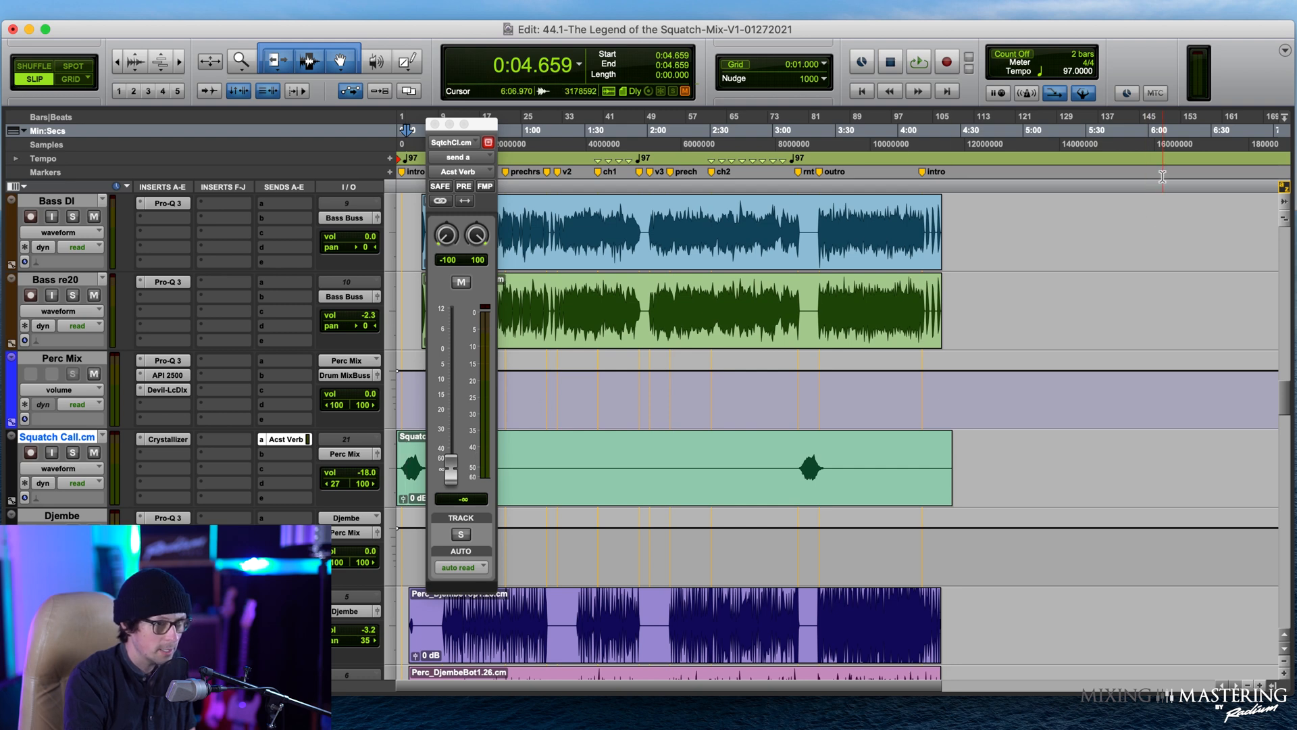
Step: Play the mix from about 0:06.2 and set the Squatch Call's Acst Verb send level to -4.3 dB
click(415, 399)
key(space)
drag(450, 468, 437, 349)
key(space)
key(space)
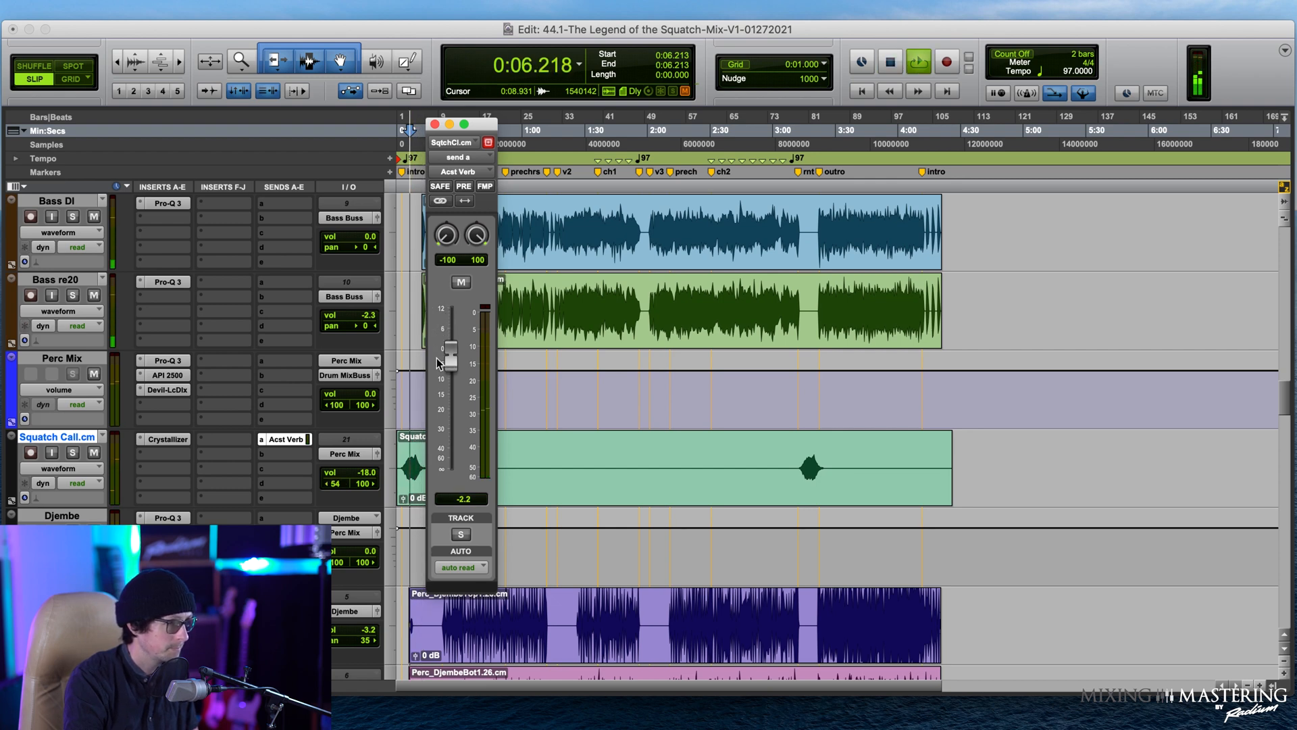
mouse_move(452, 361)
mouse_down()
mouse_move(450, 303)
mouse_move(454, 368)
mouse_up()
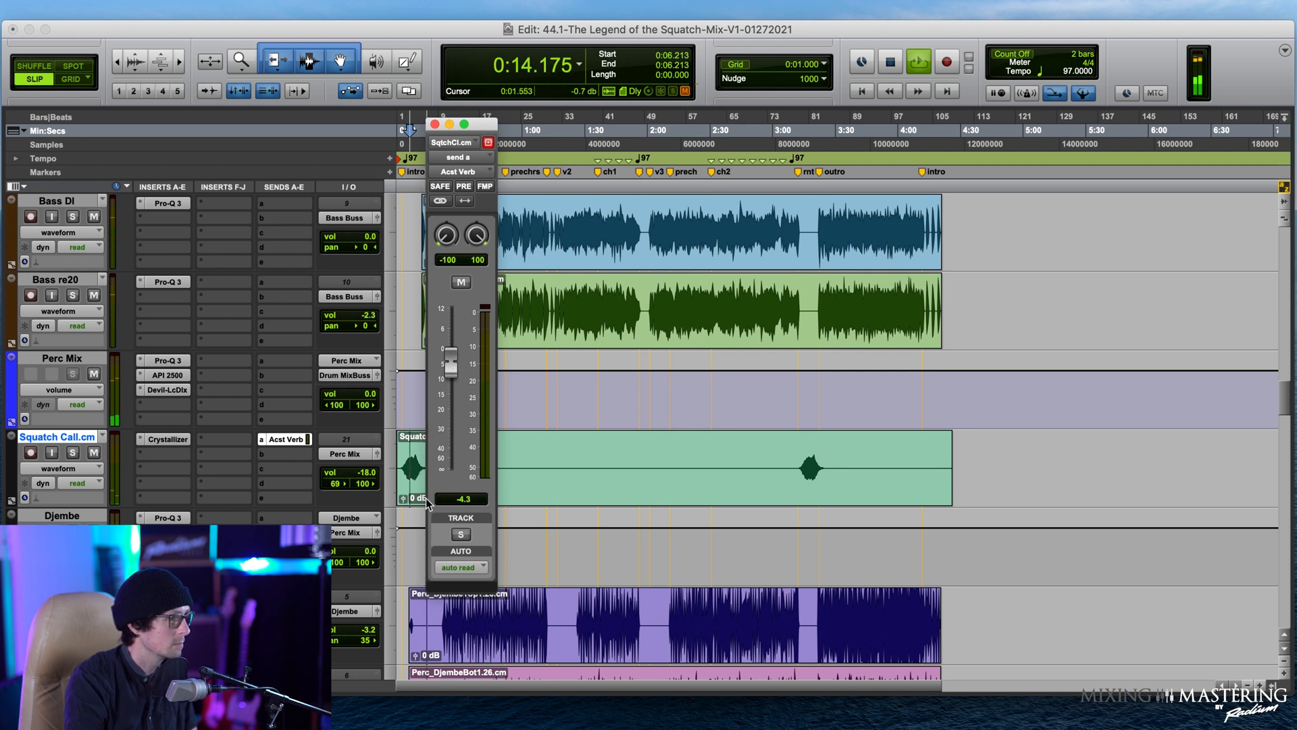
Step: Replay the Squatch Call with its reverb from about 0:06.2 and try changing the track's panning
key(space)
key(space)
drag(317, 486, 352, 484)
key(space)
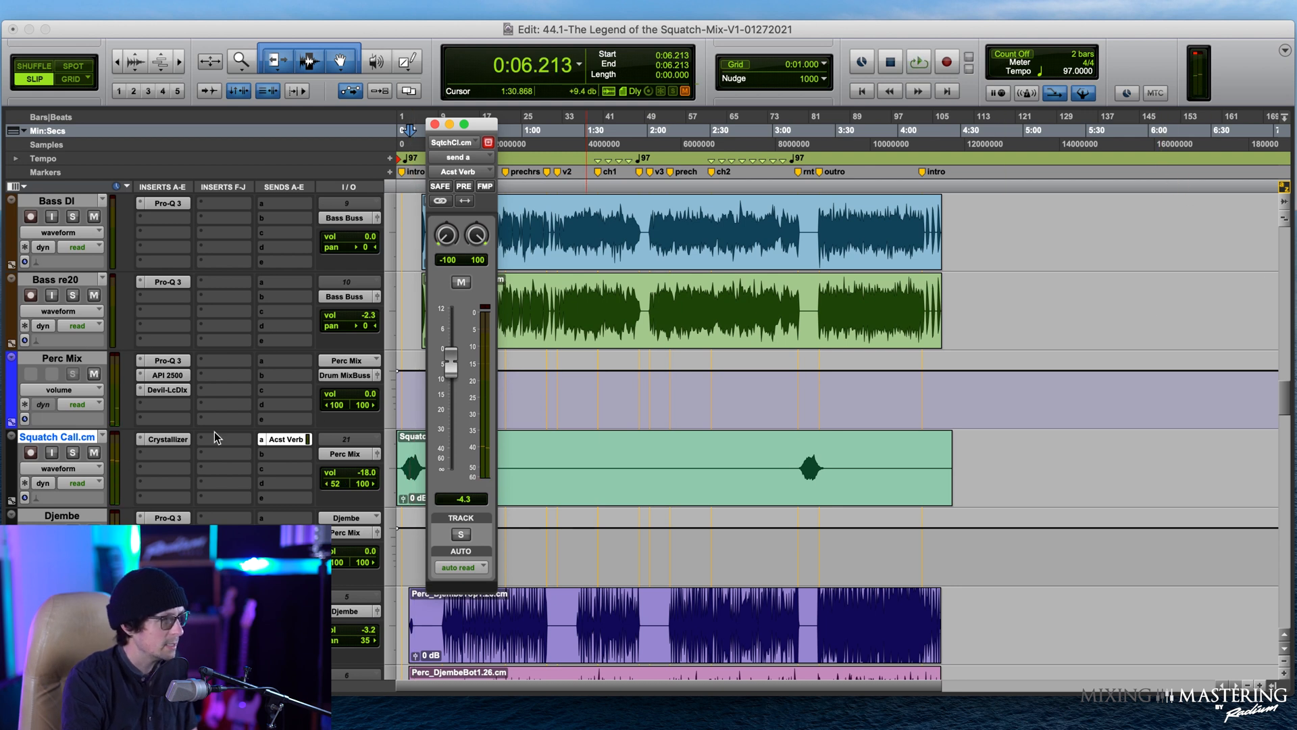
click(142, 444)
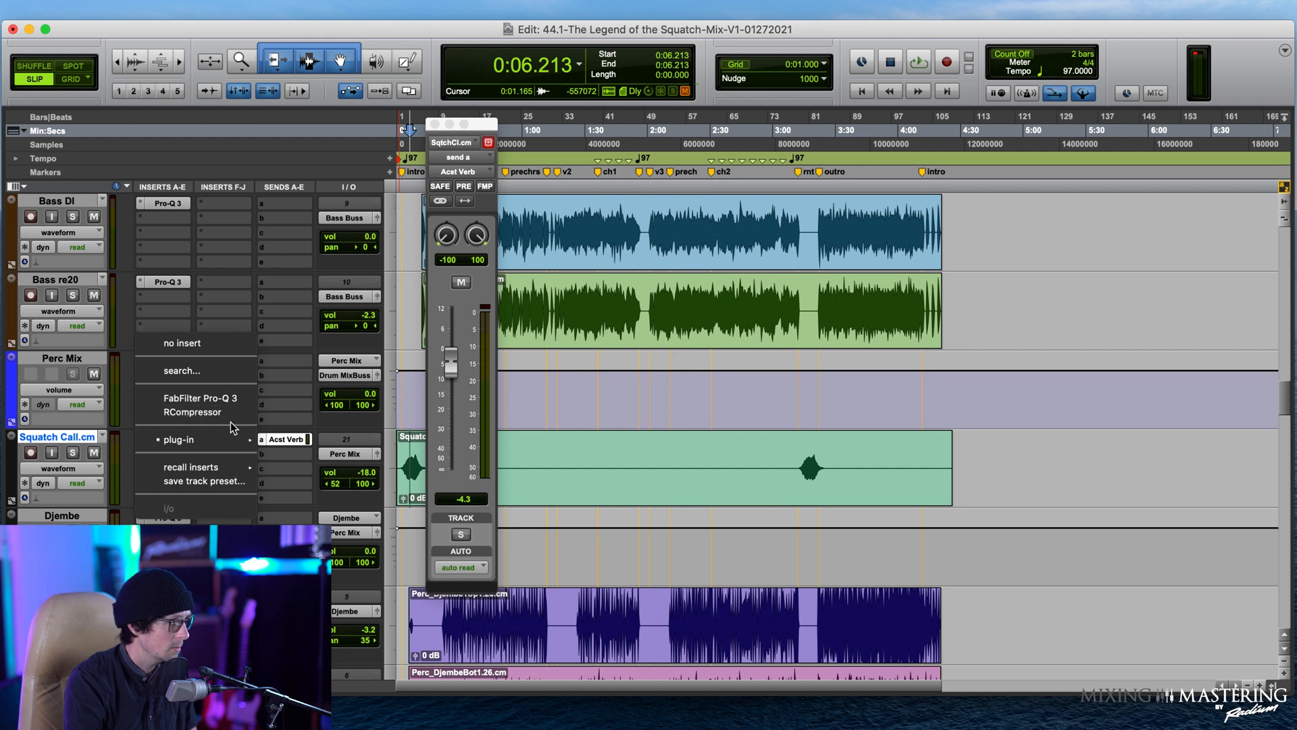
mouse_move(226, 446)
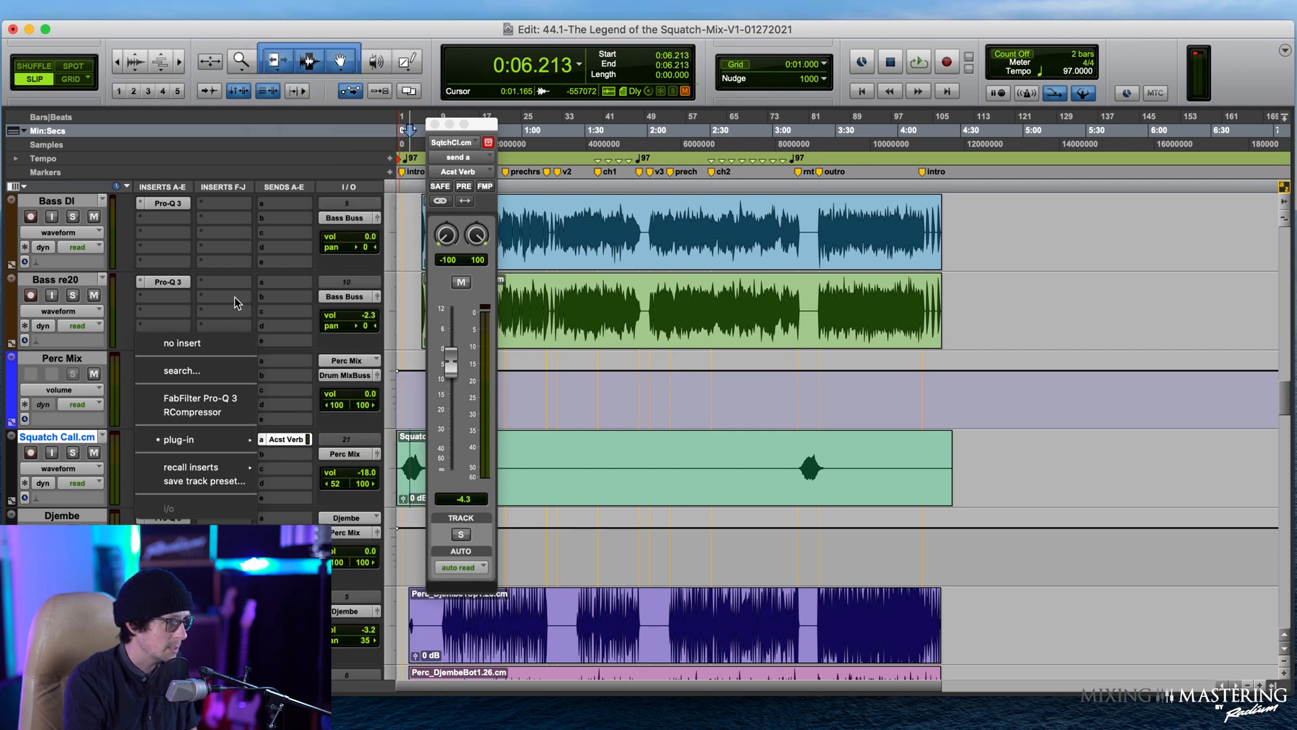
click(237, 302)
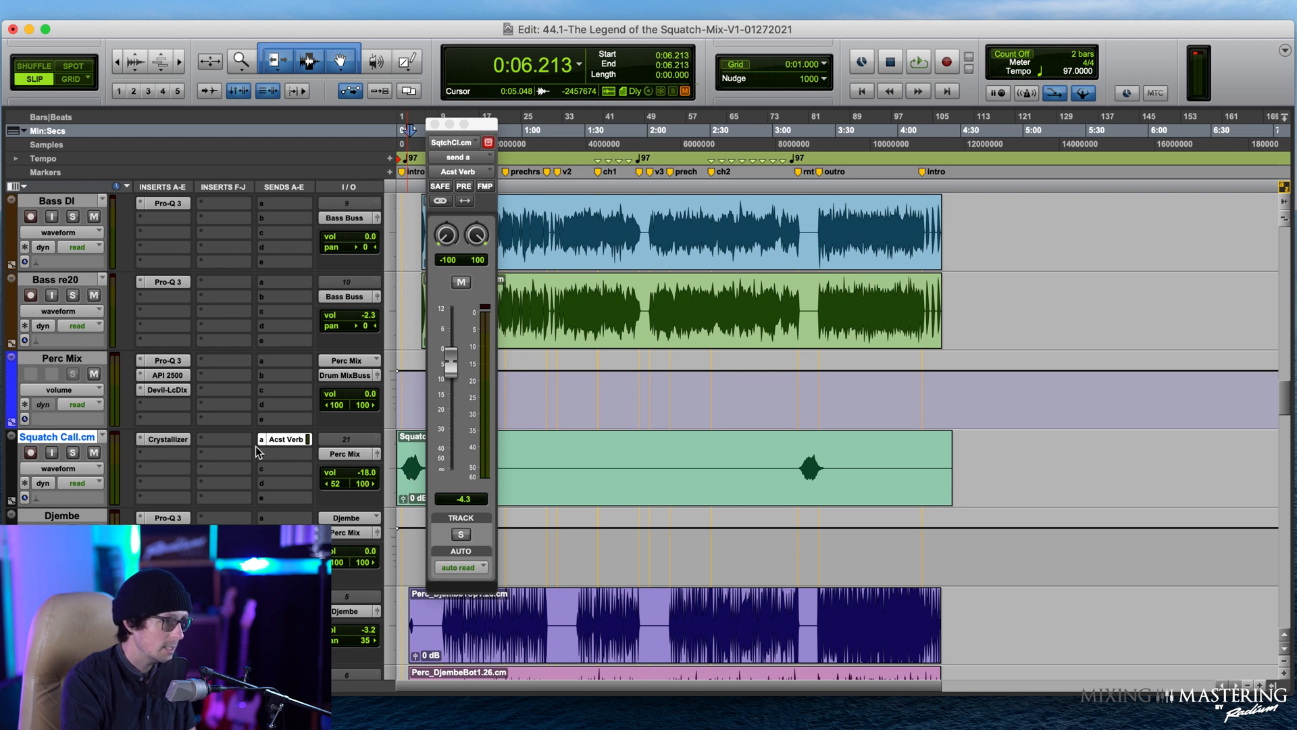
Step: Compare the Squatch Call's pan left and pan right automation lanes, finishing on pan left
click(76, 469)
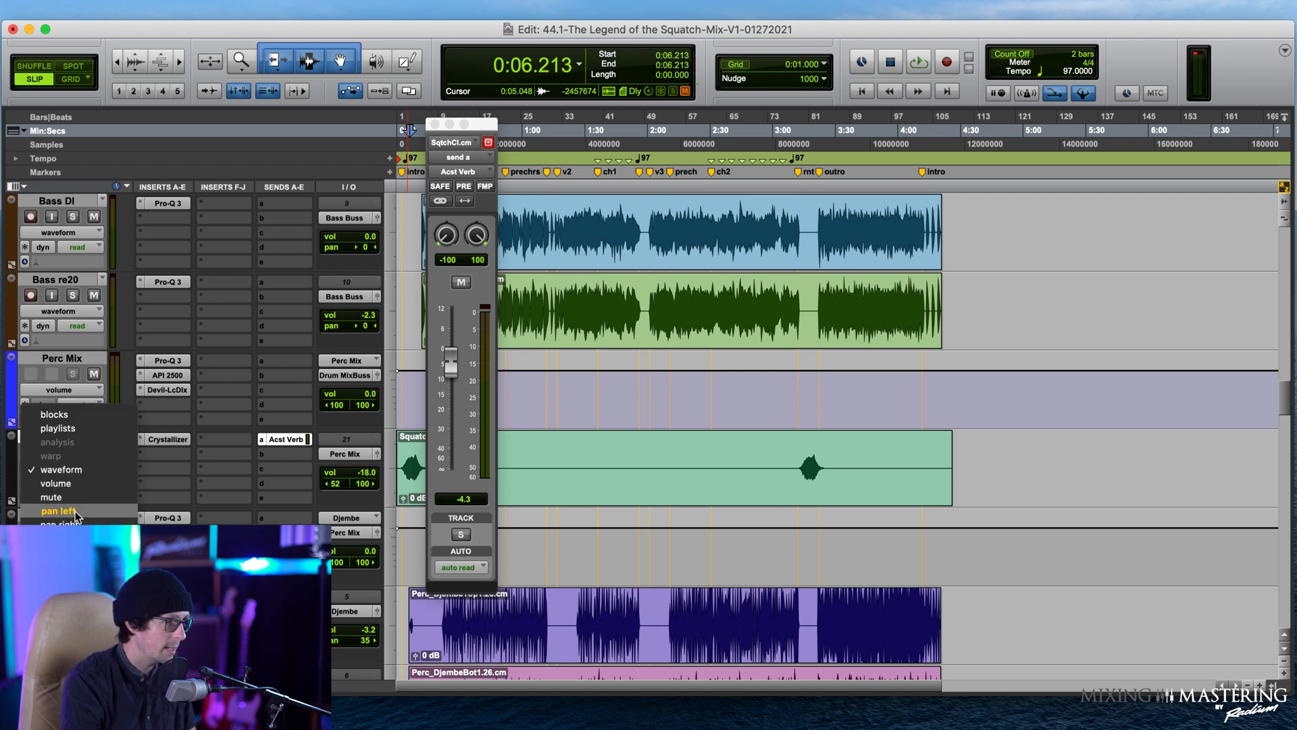
click(90, 456)
click(76, 469)
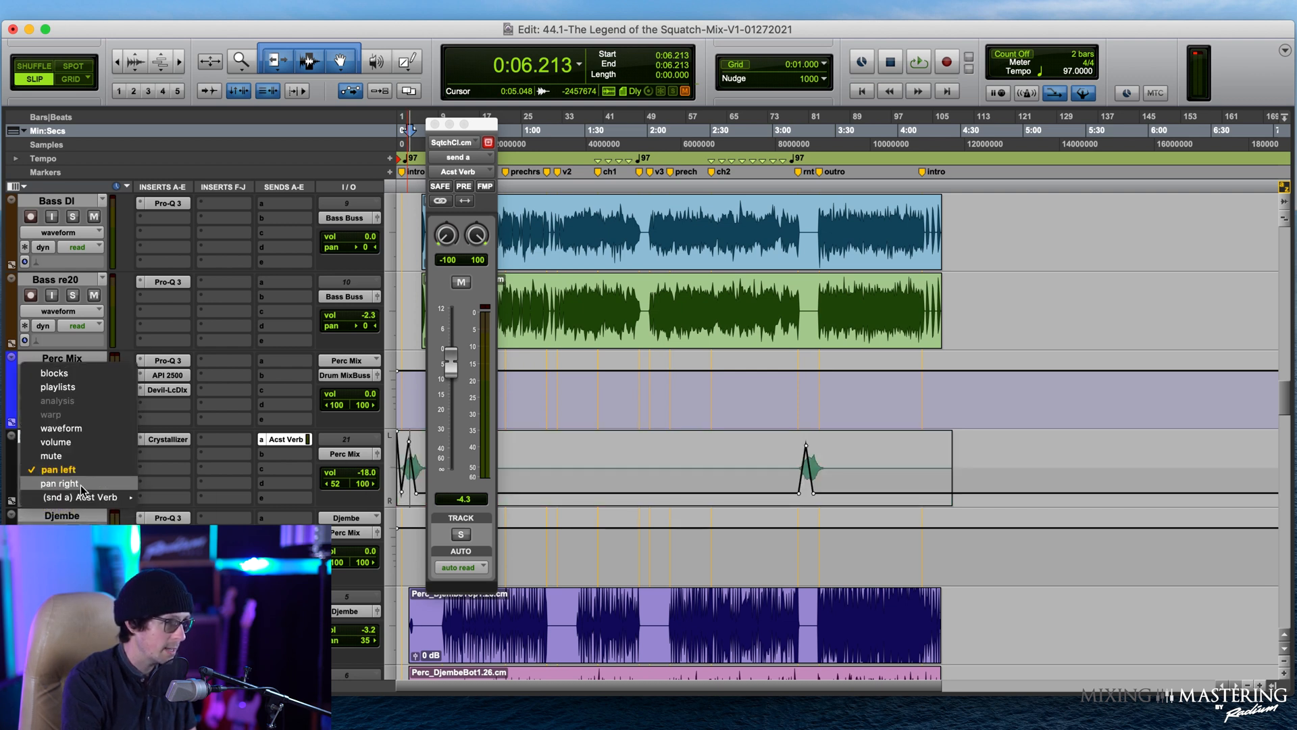
click(76, 476)
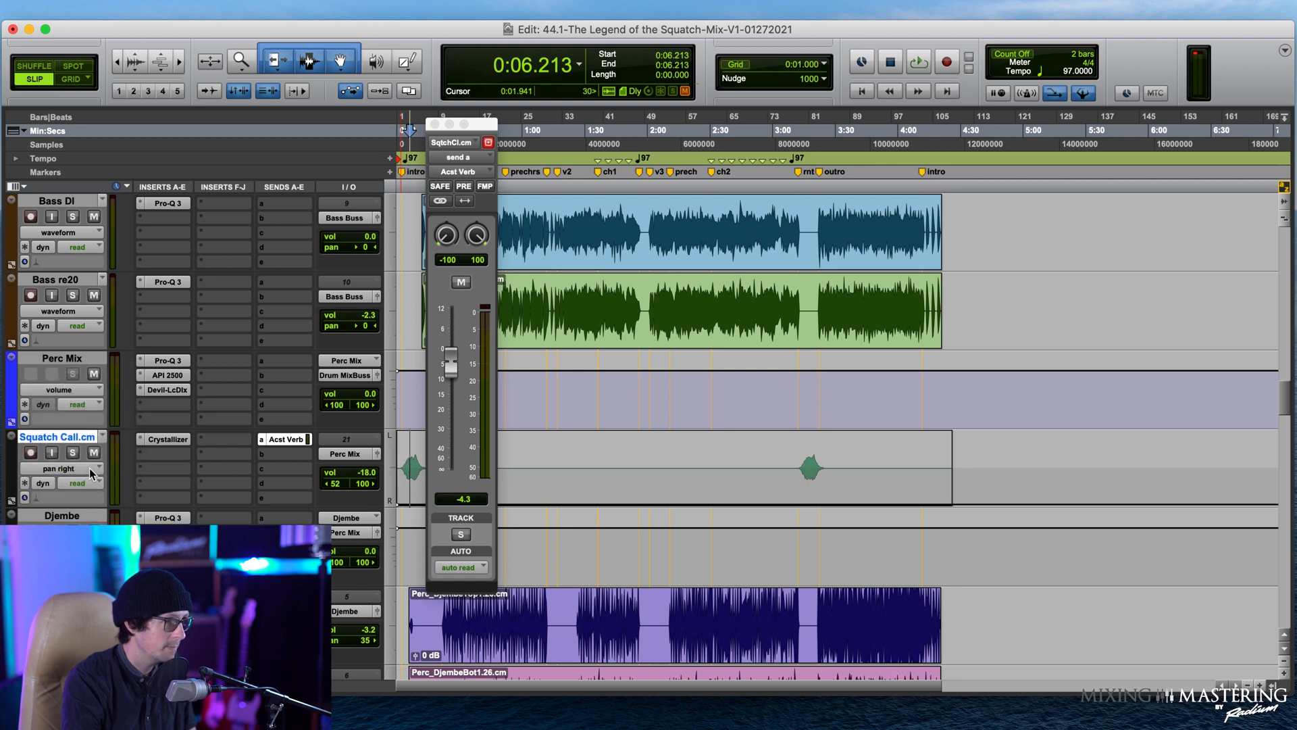
click(91, 473)
click(58, 455)
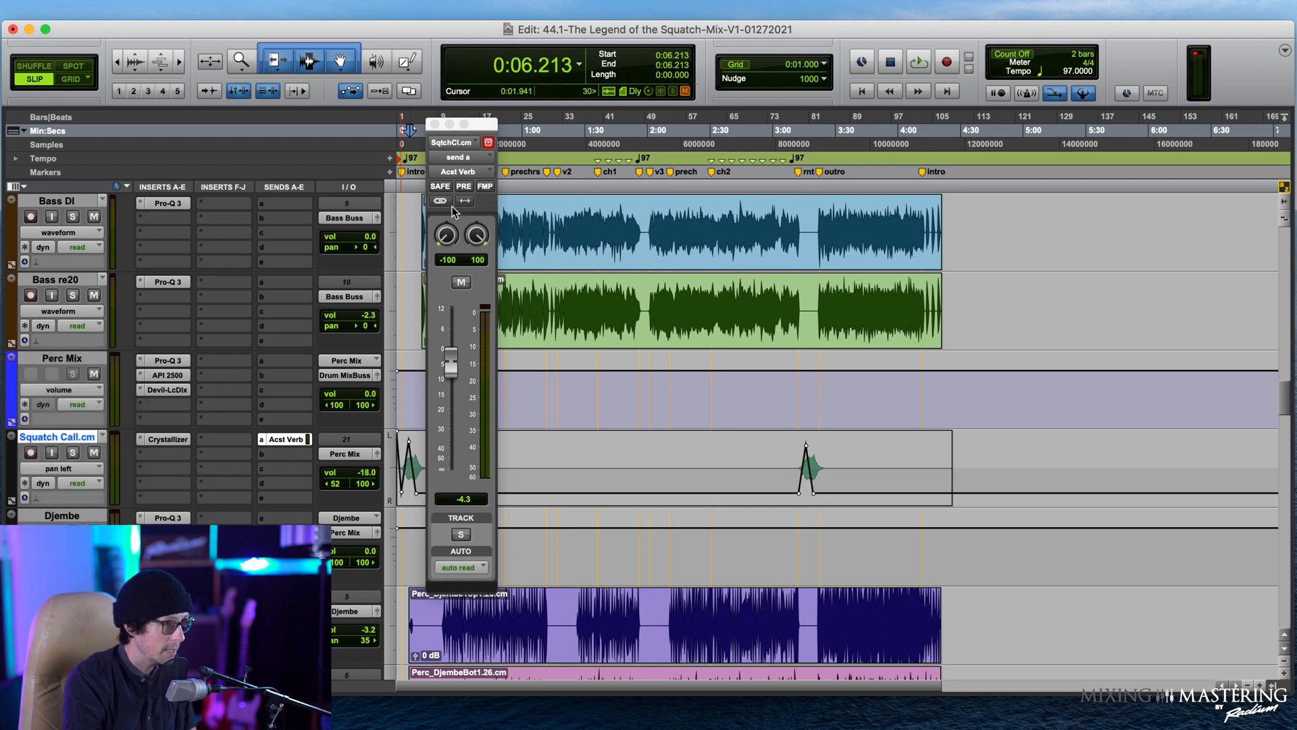
Step: Select the whole length of the Squatch Call's pan left automation and try to carry it over to the pan right lane
drag(476, 127, 1176, 322)
drag(954, 468, 331, 475)
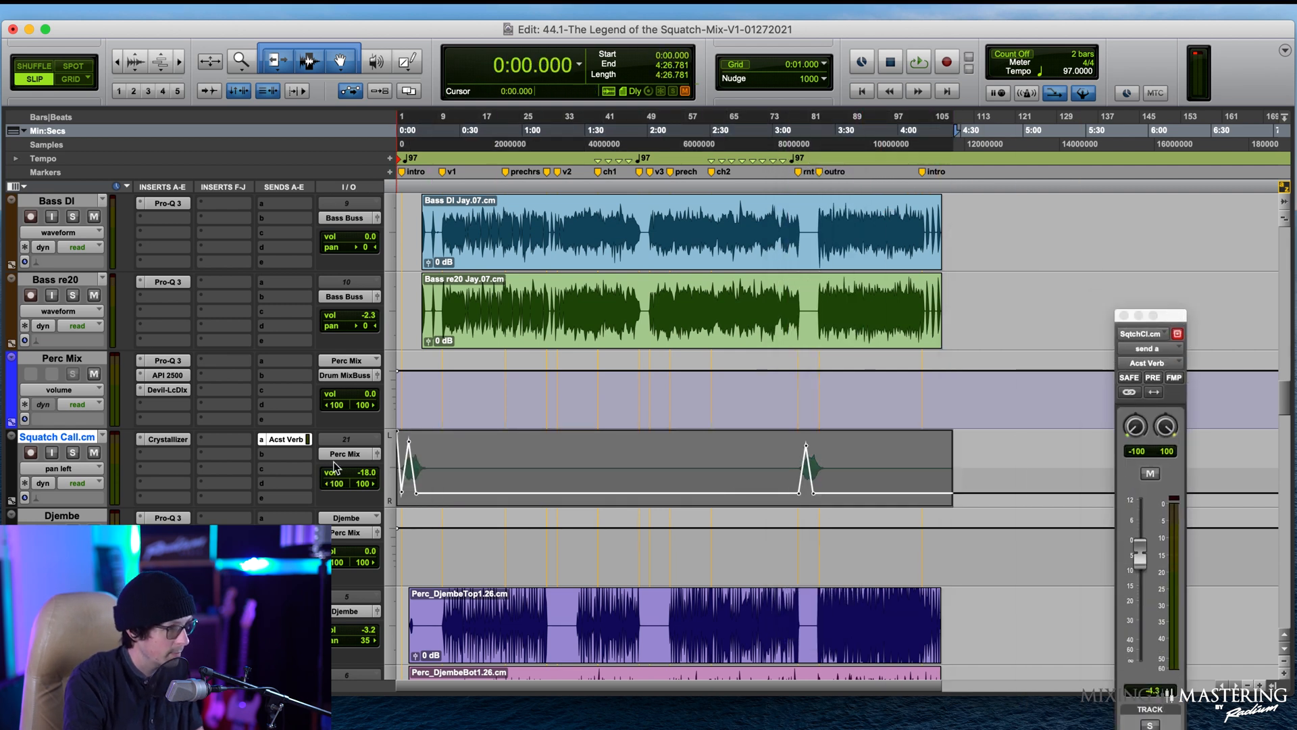
click(60, 468)
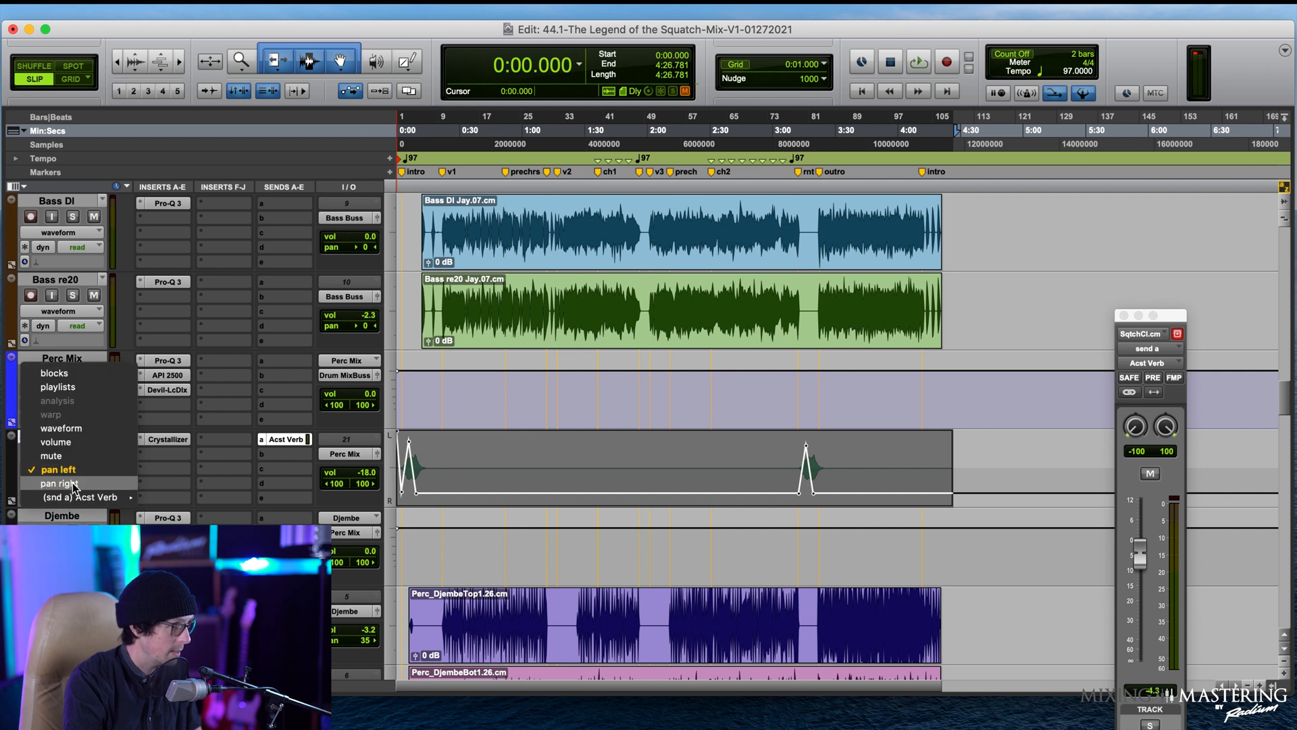
click(54, 481)
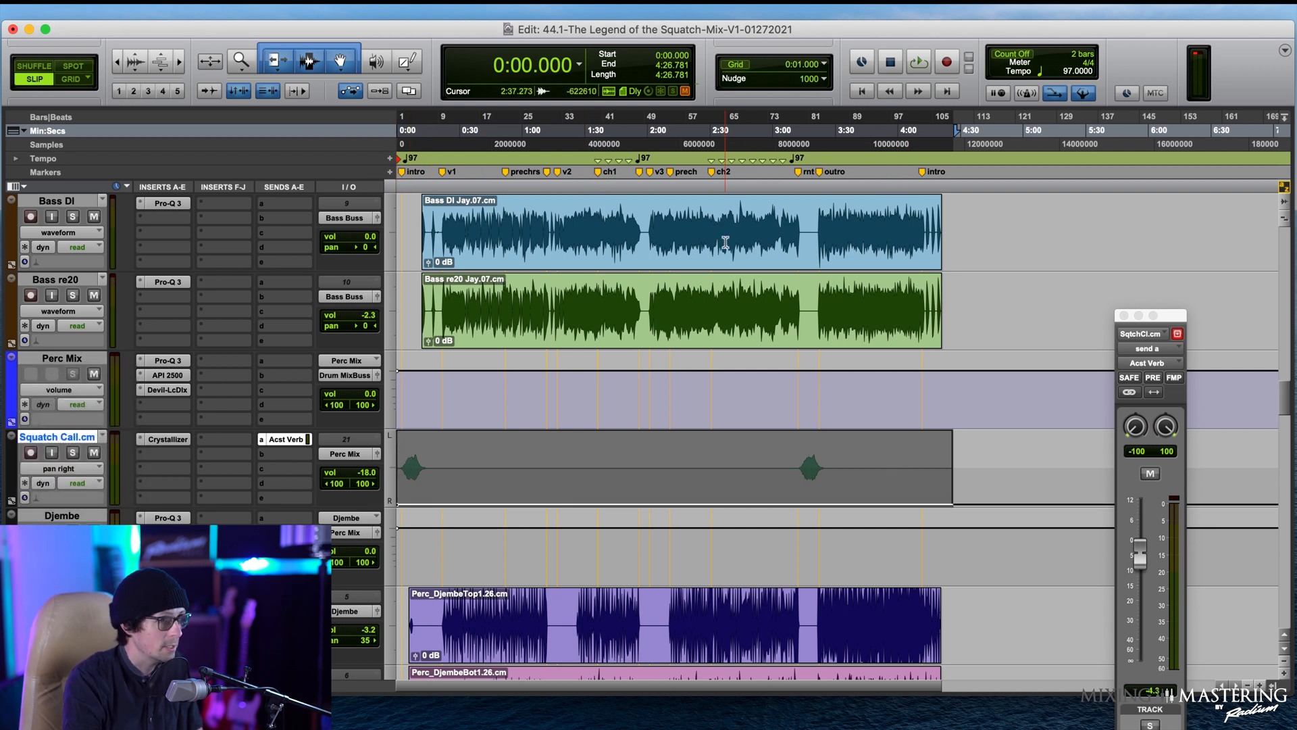
click(149, 8)
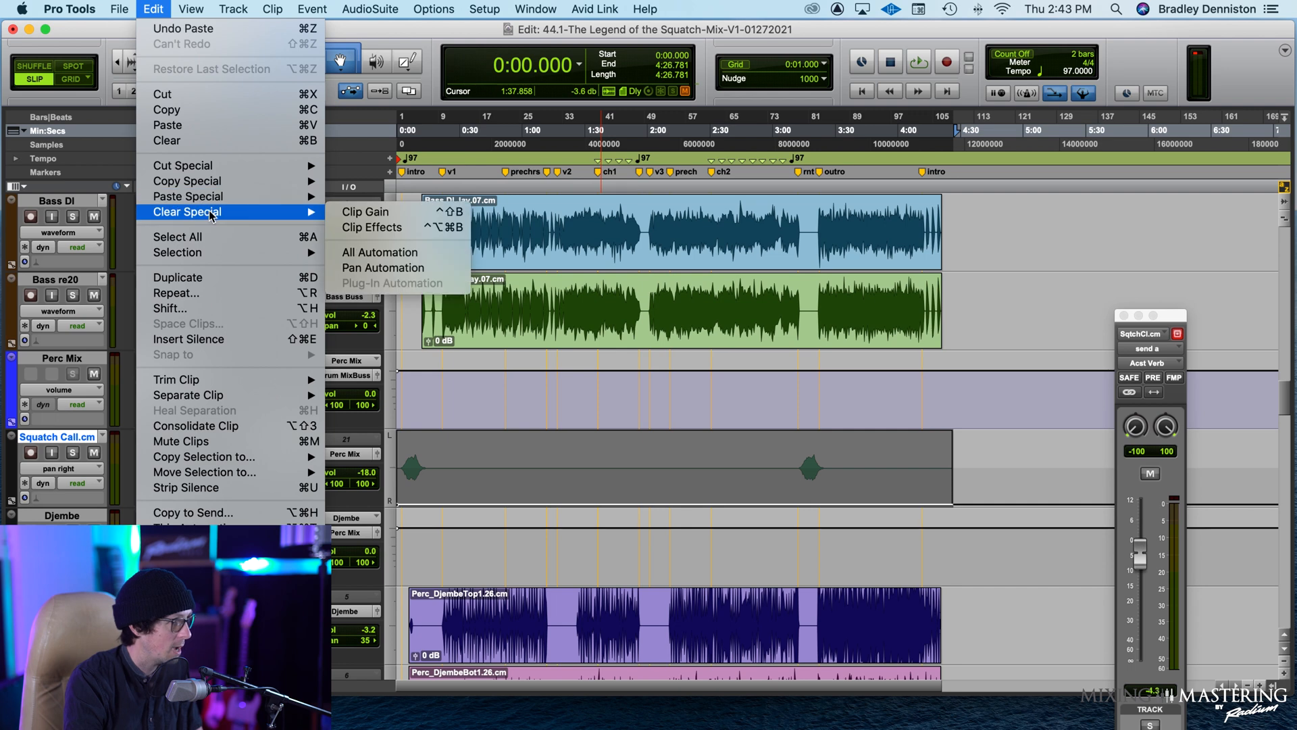
mouse_move(224, 185)
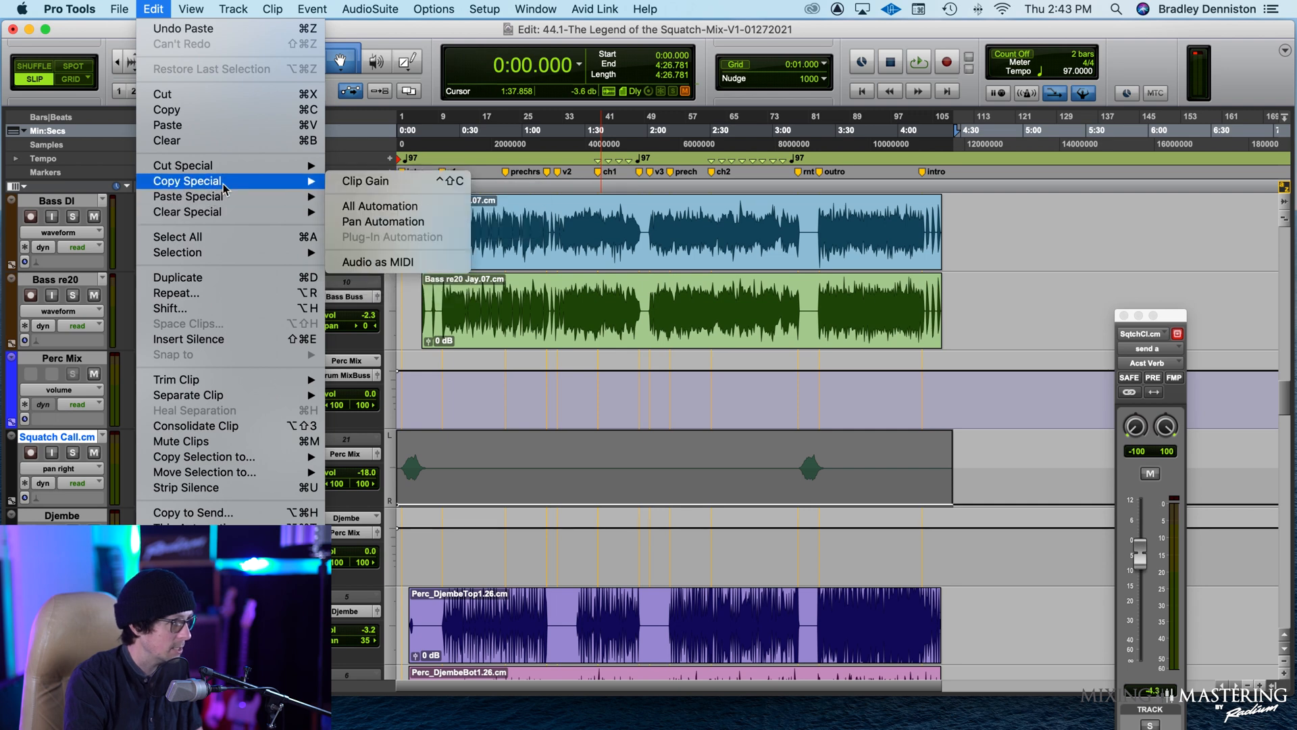
click(424, 224)
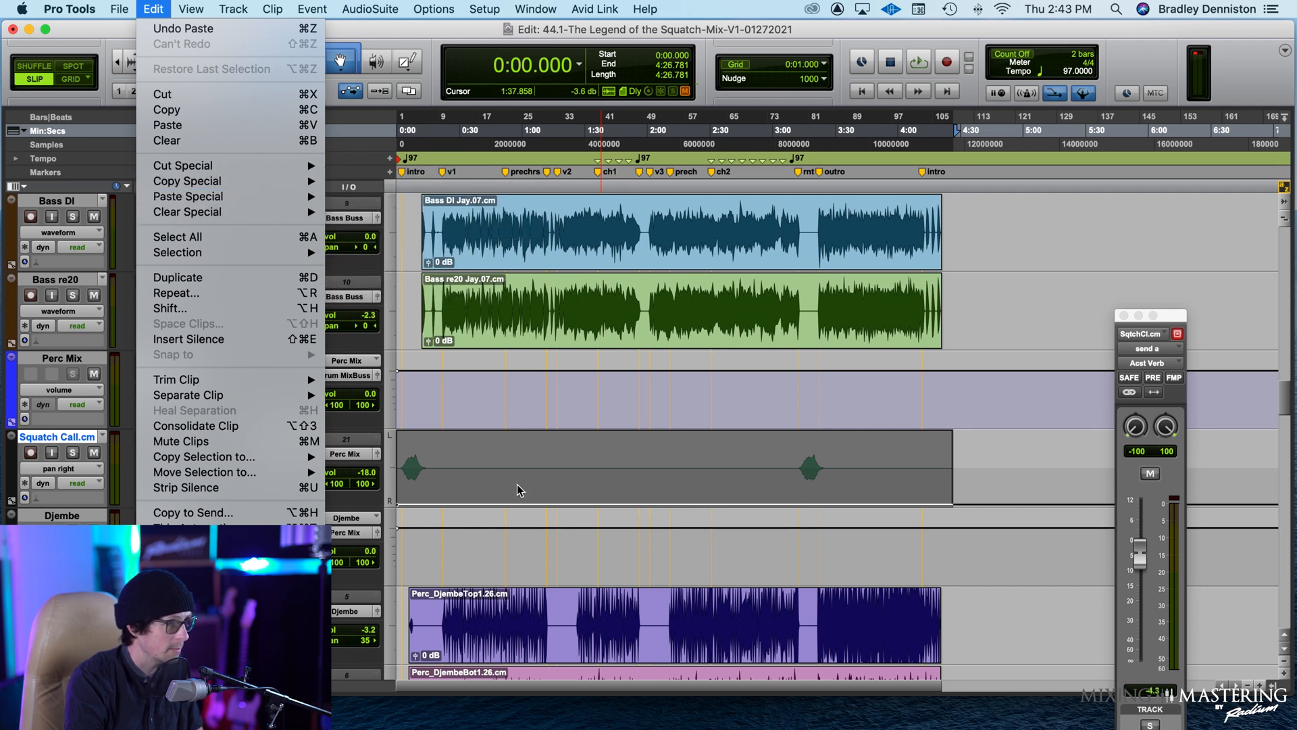
Step: Copy the Squatch Call's selected pan left automation with the special copy for pan automation
click(84, 473)
click(74, 457)
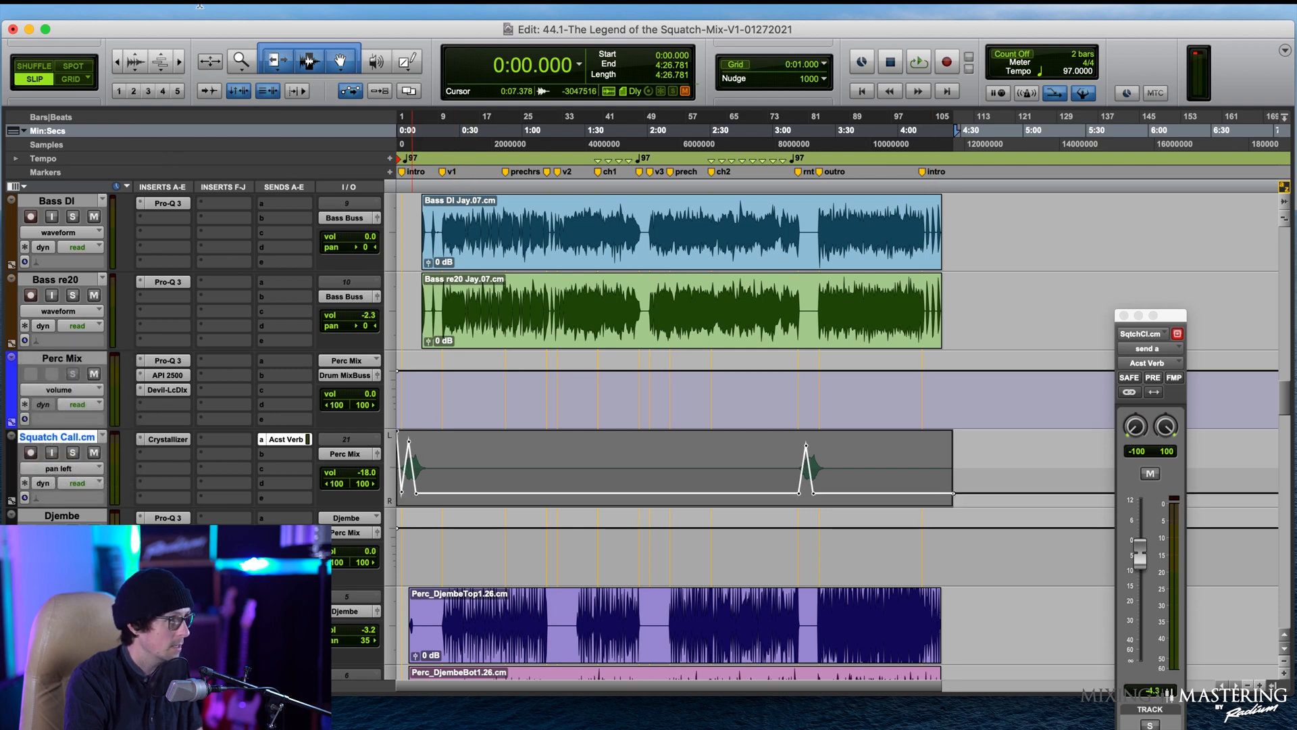
click(156, 9)
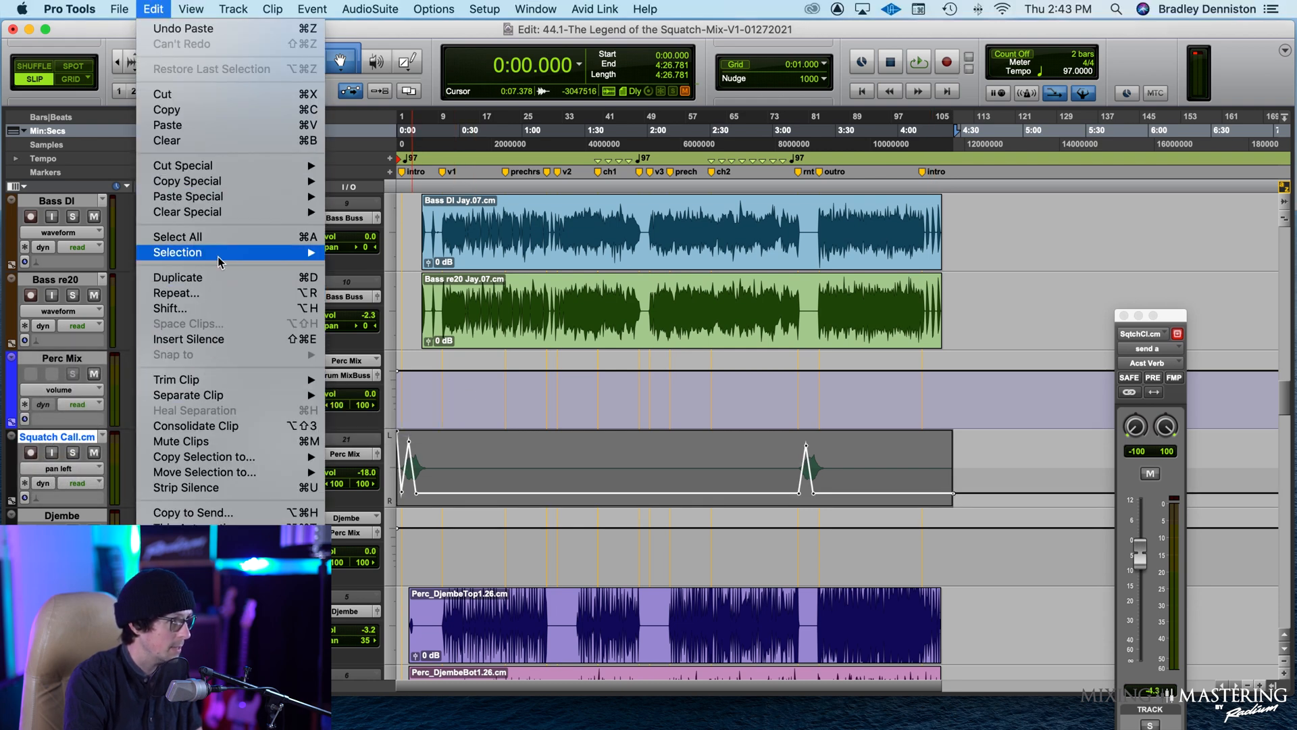
mouse_move(297, 181)
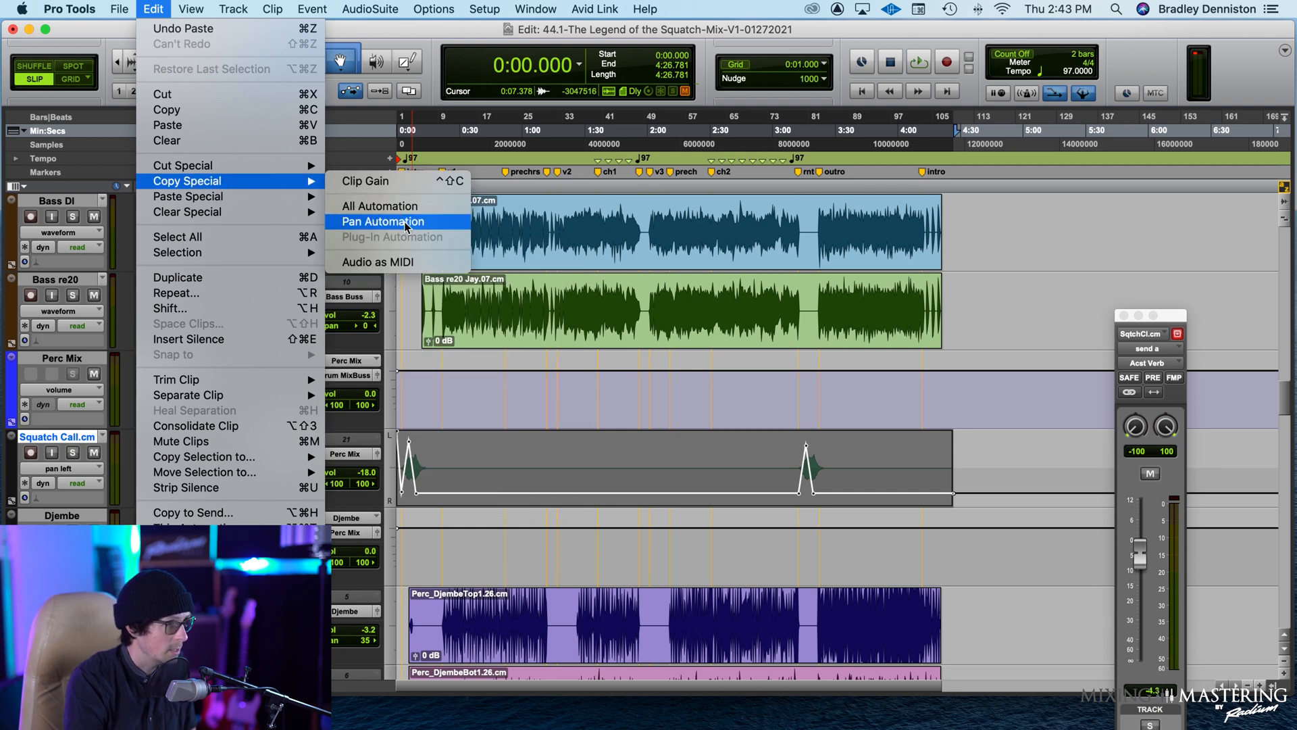
click(406, 221)
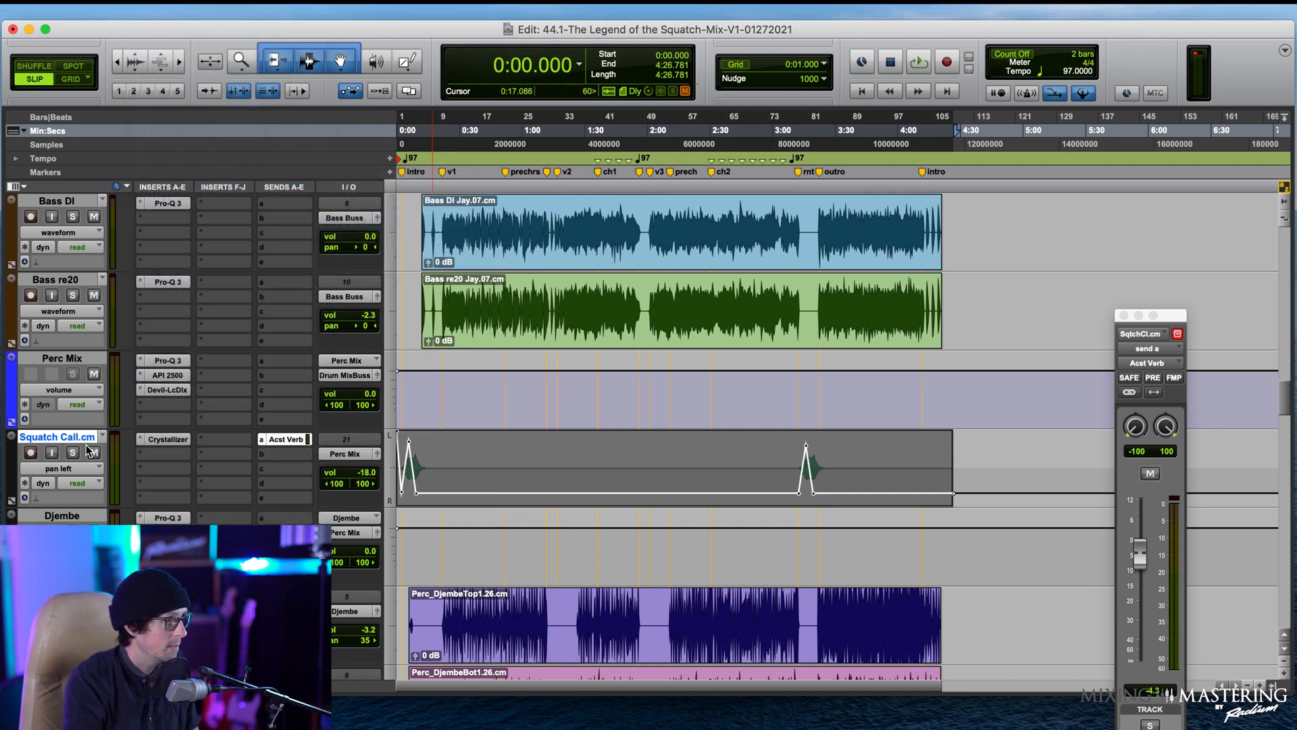
Step: Try to paste the copied pan automation into the pan right lane with Repeat to Fill Selection, and go back to the pan left lane
click(76, 475)
click(74, 488)
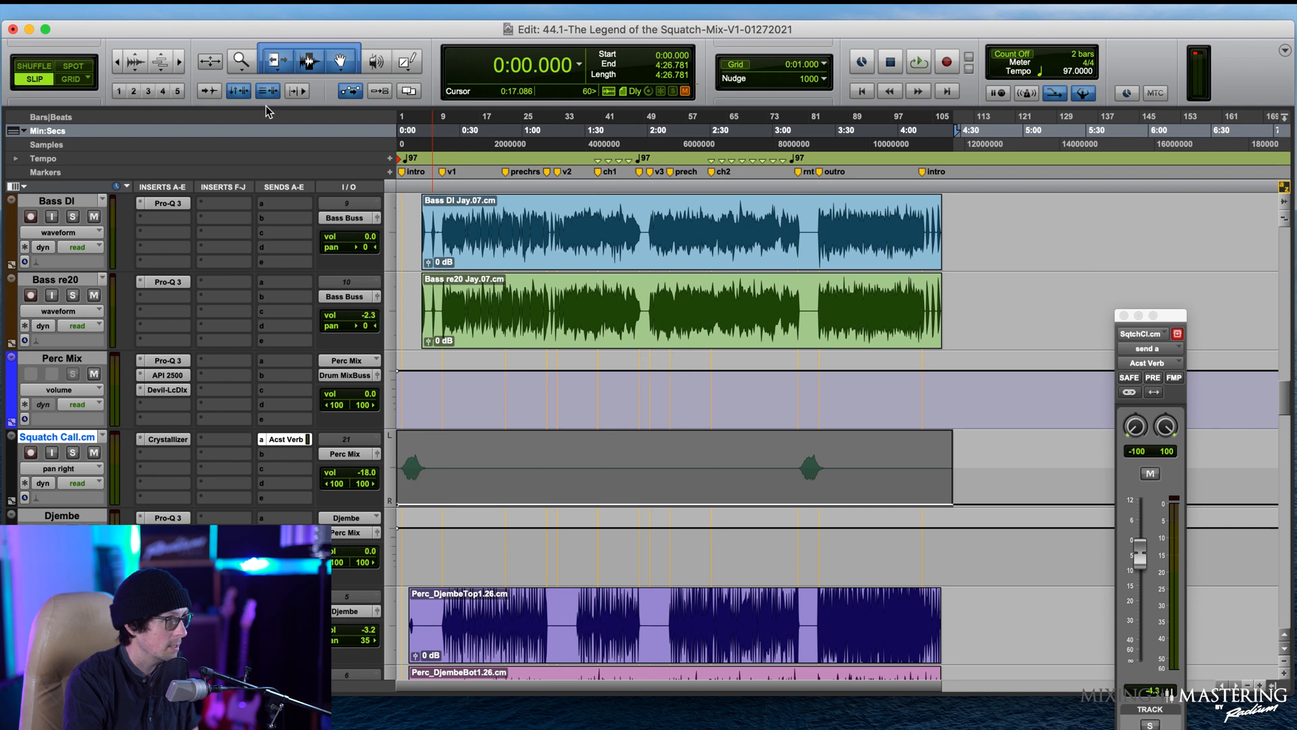
click(153, 9)
click(154, 9)
click(154, 9)
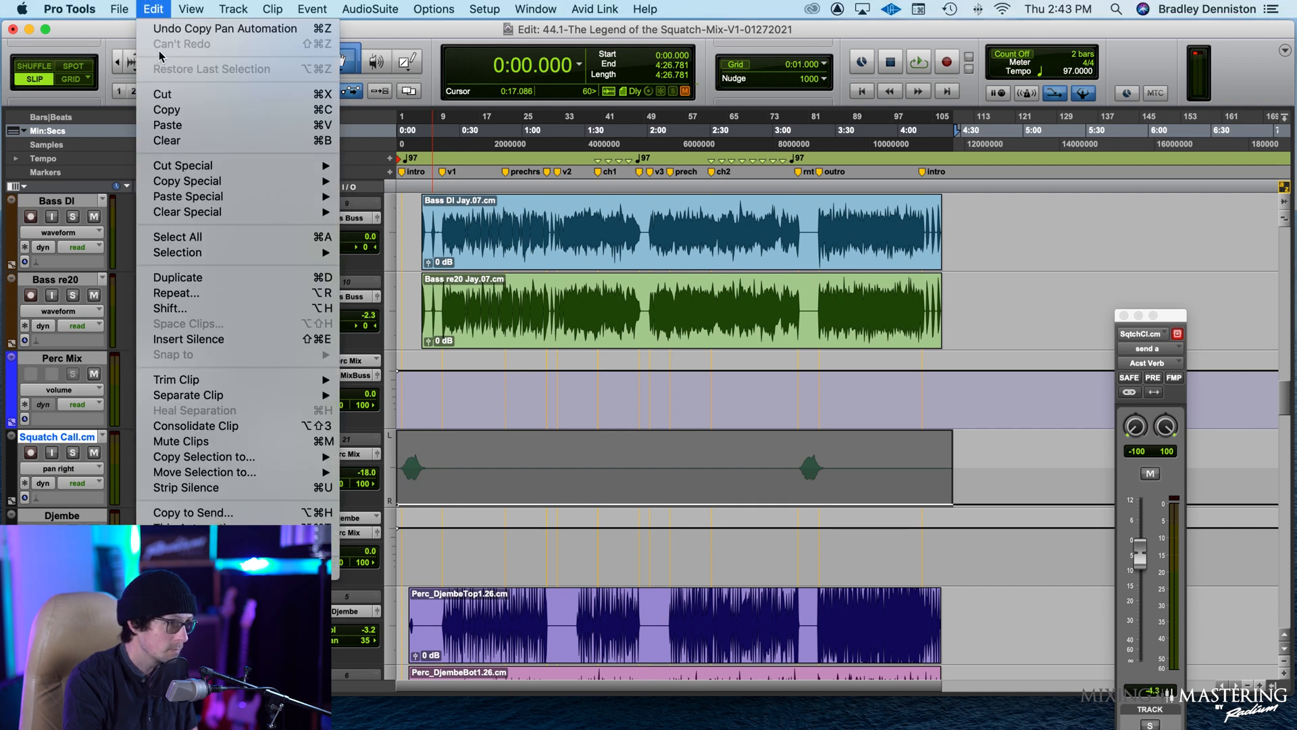
mouse_move(209, 197)
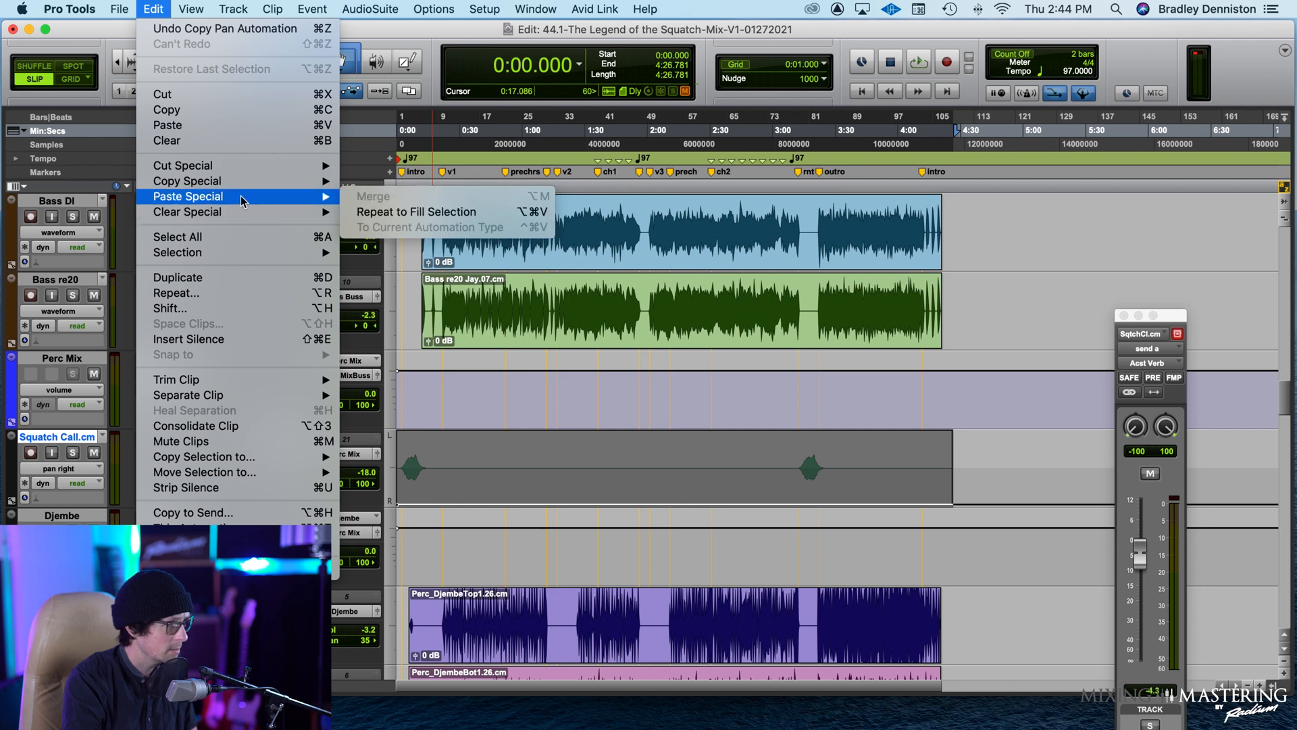
mouse_move(271, 198)
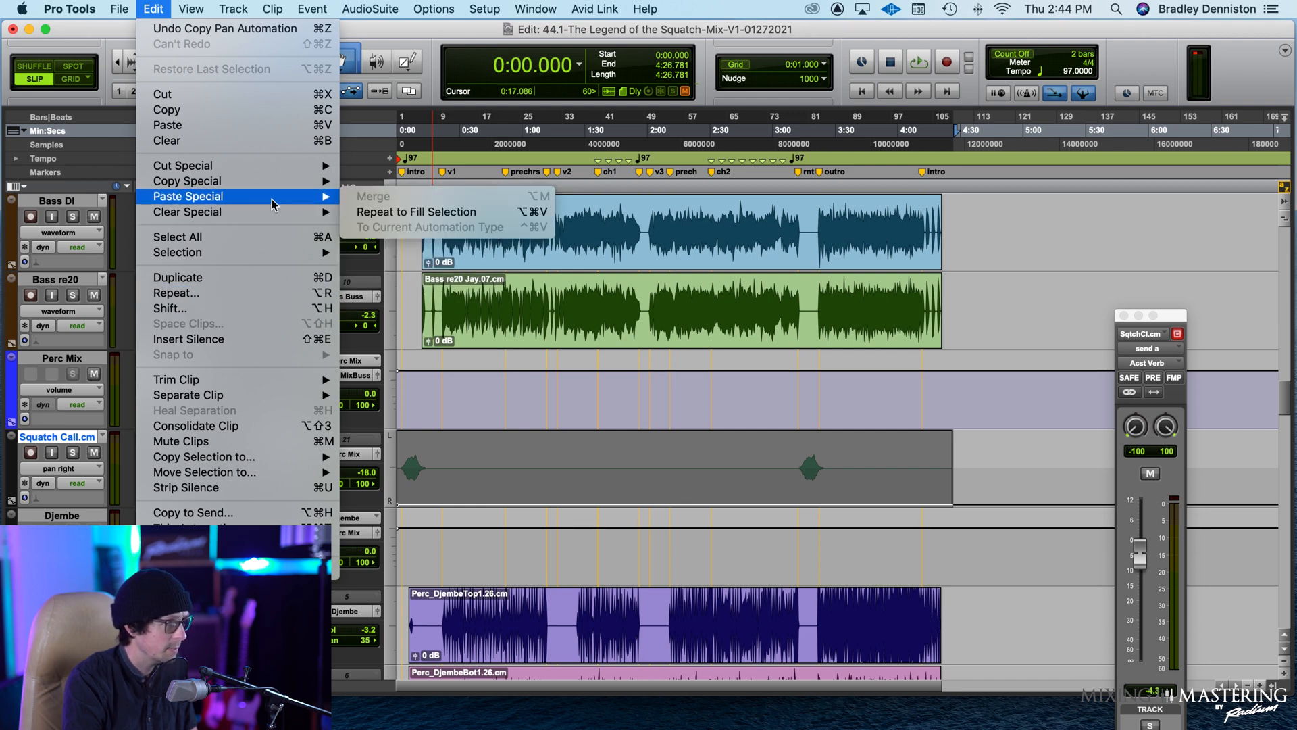
click(403, 212)
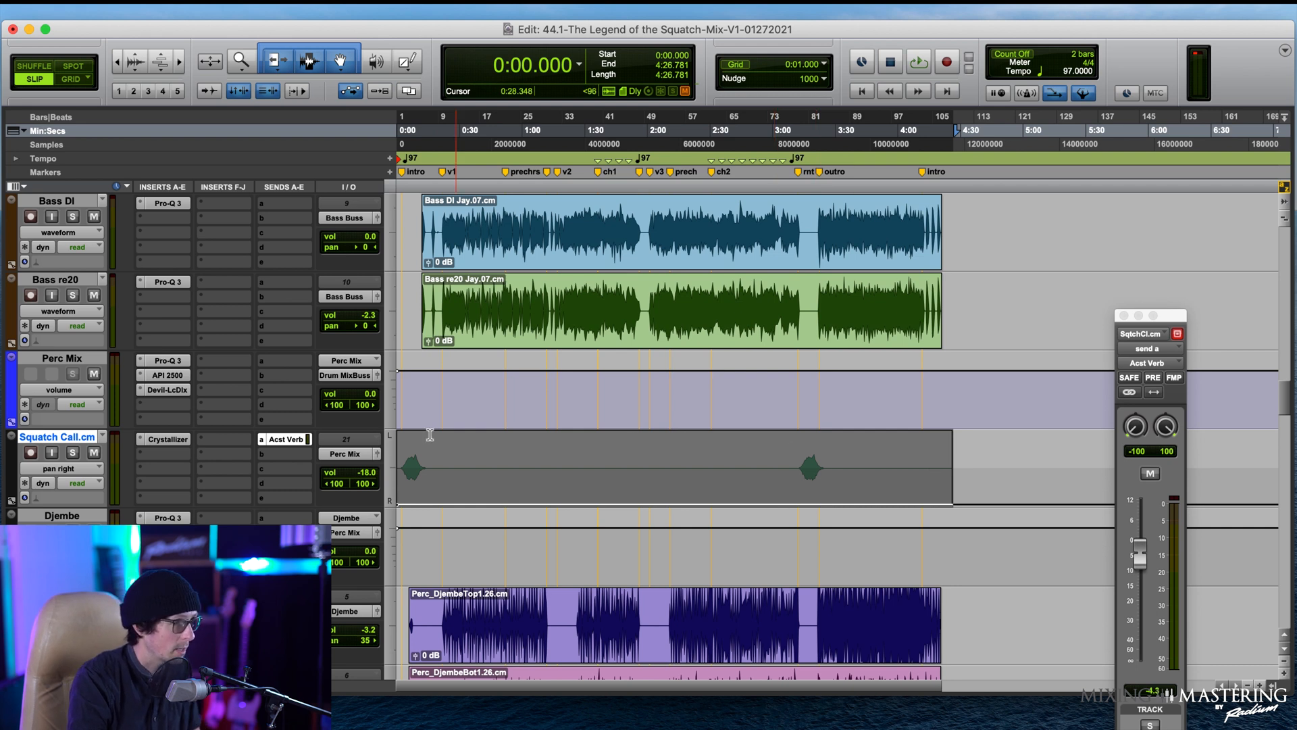
click(83, 473)
click(80, 458)
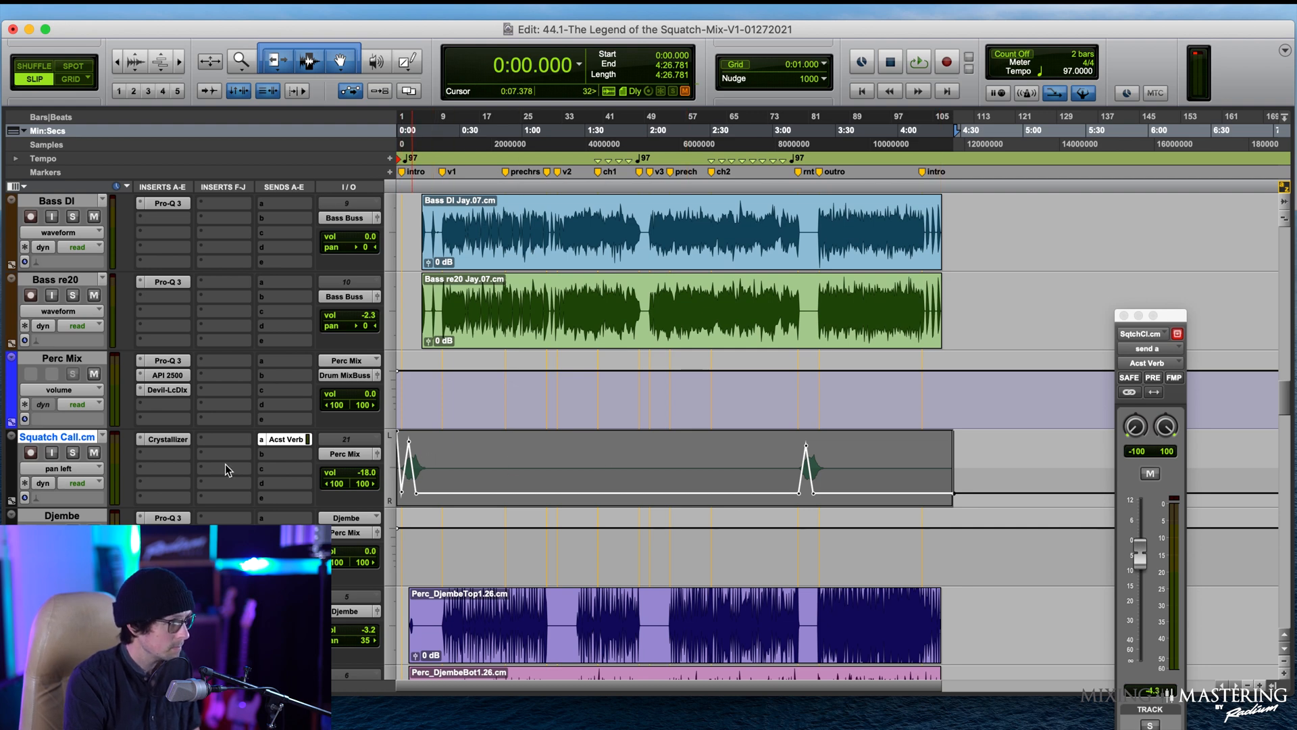
Step: Save the Squatch Call's Crystallizer settings as a user preset named Squatch Call and close the plug-in
click(156, 439)
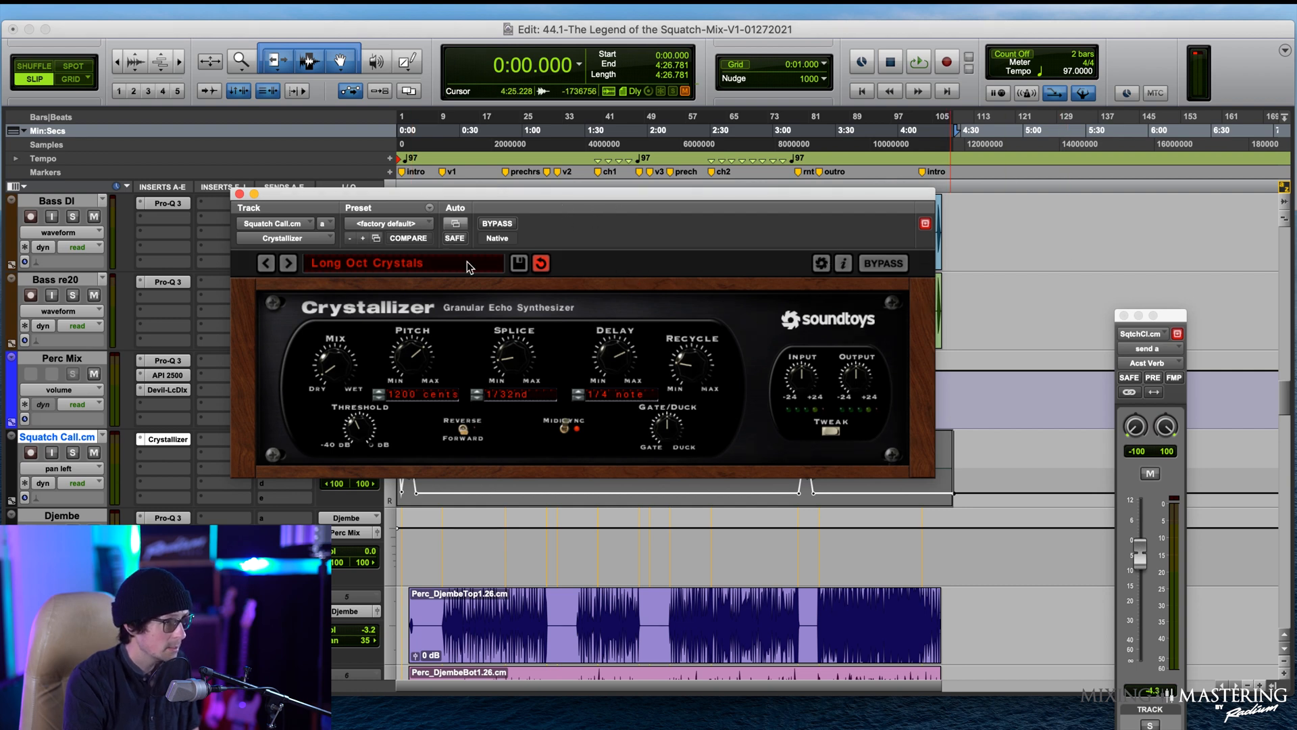
click(519, 263)
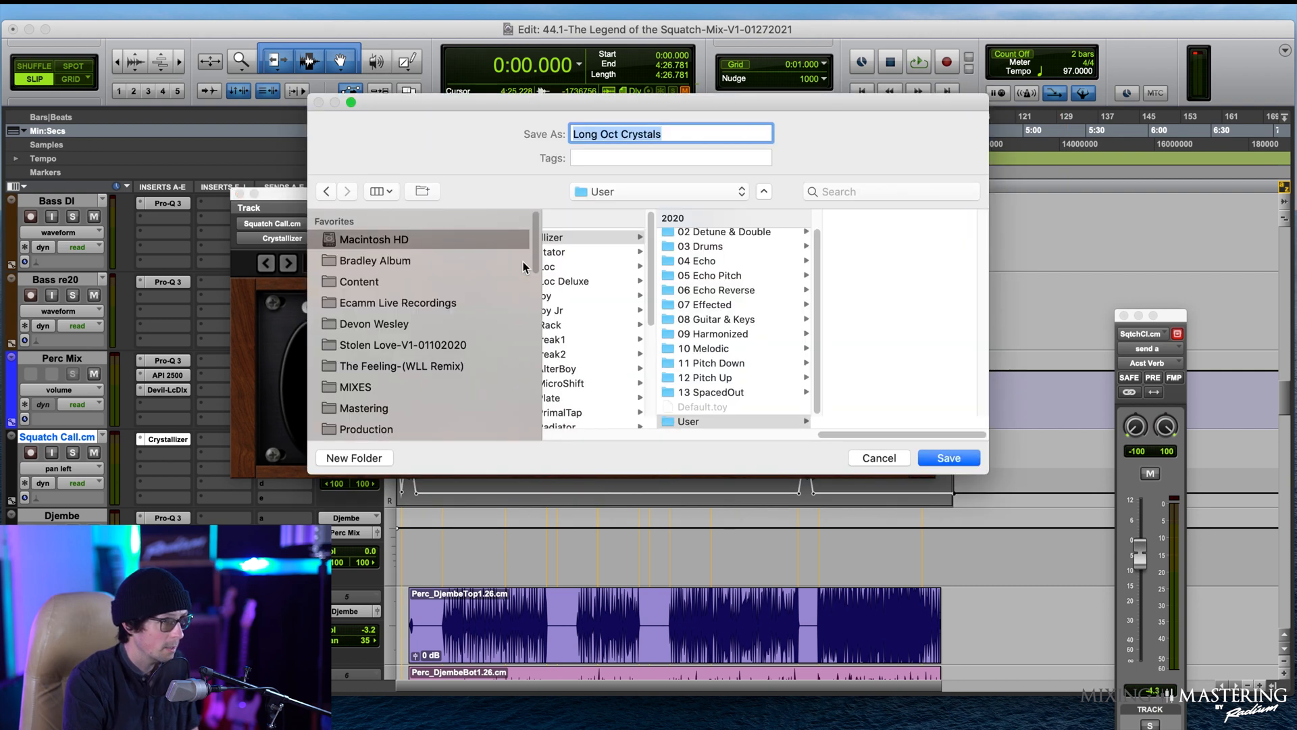
text(Squatch Call)
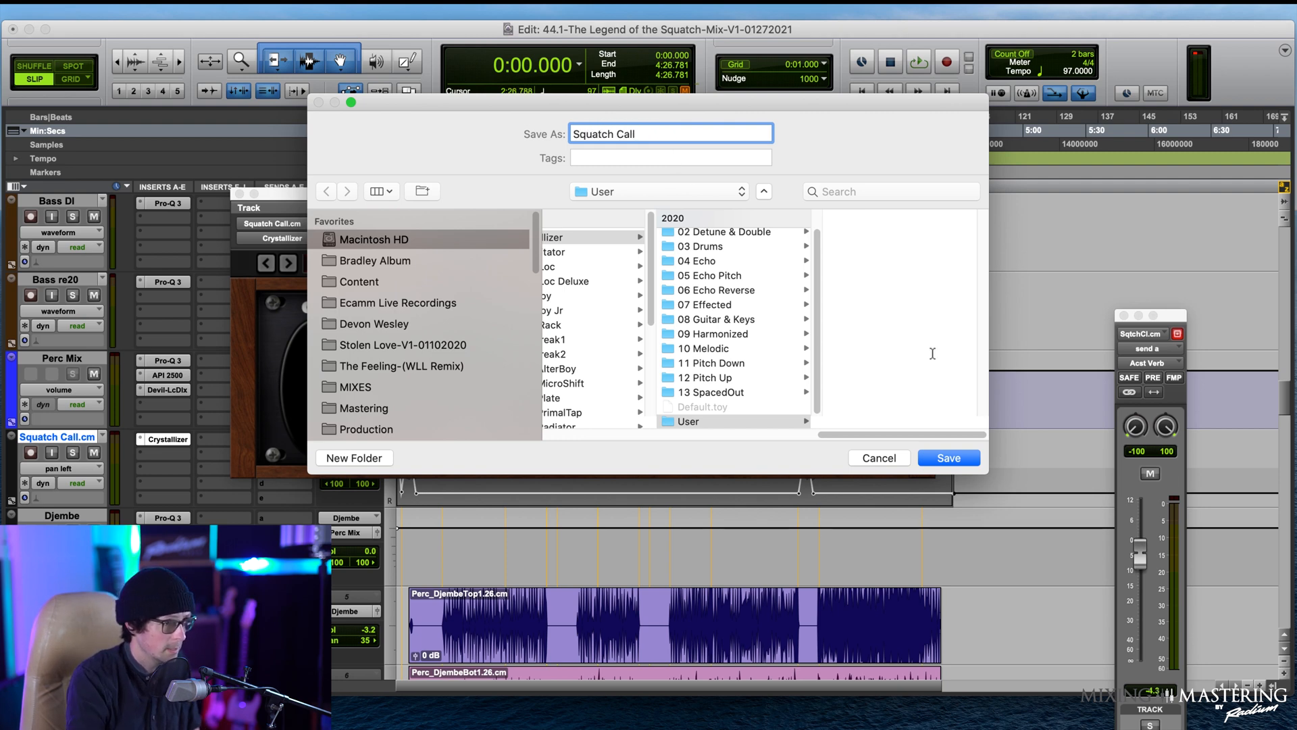
click(940, 458)
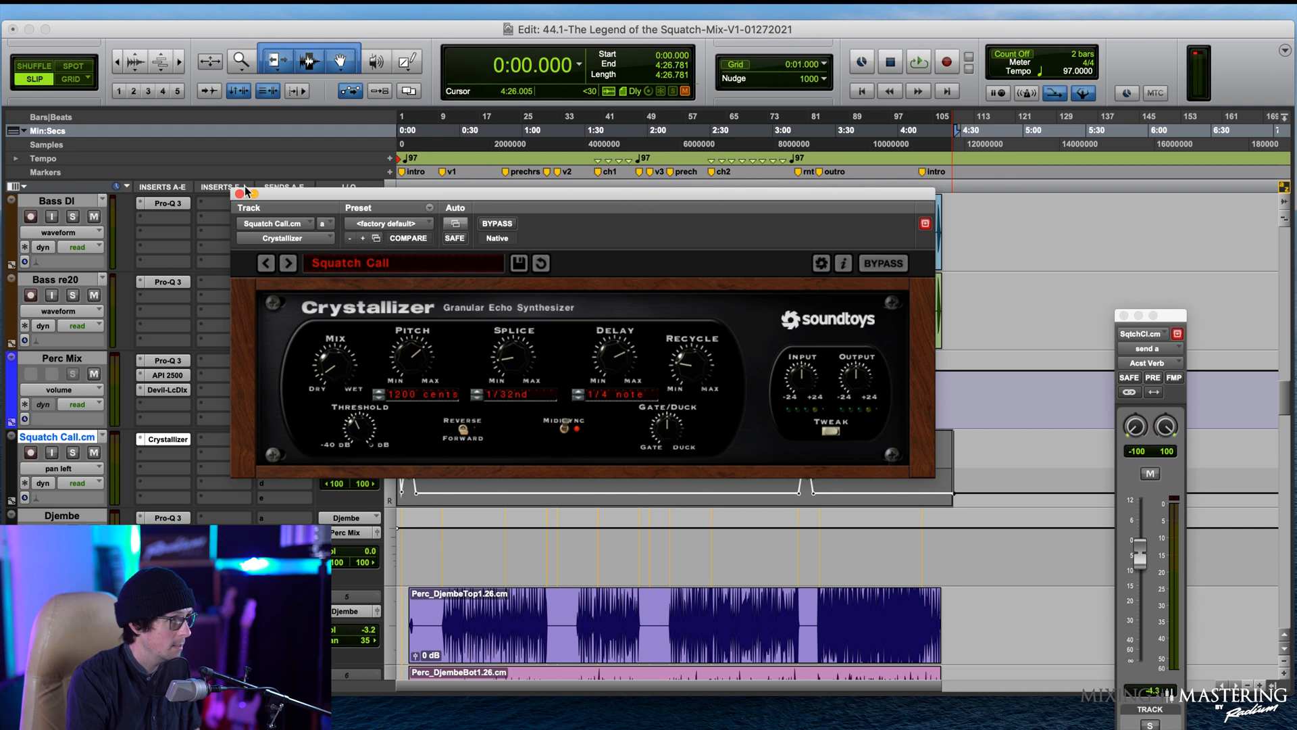
click(238, 193)
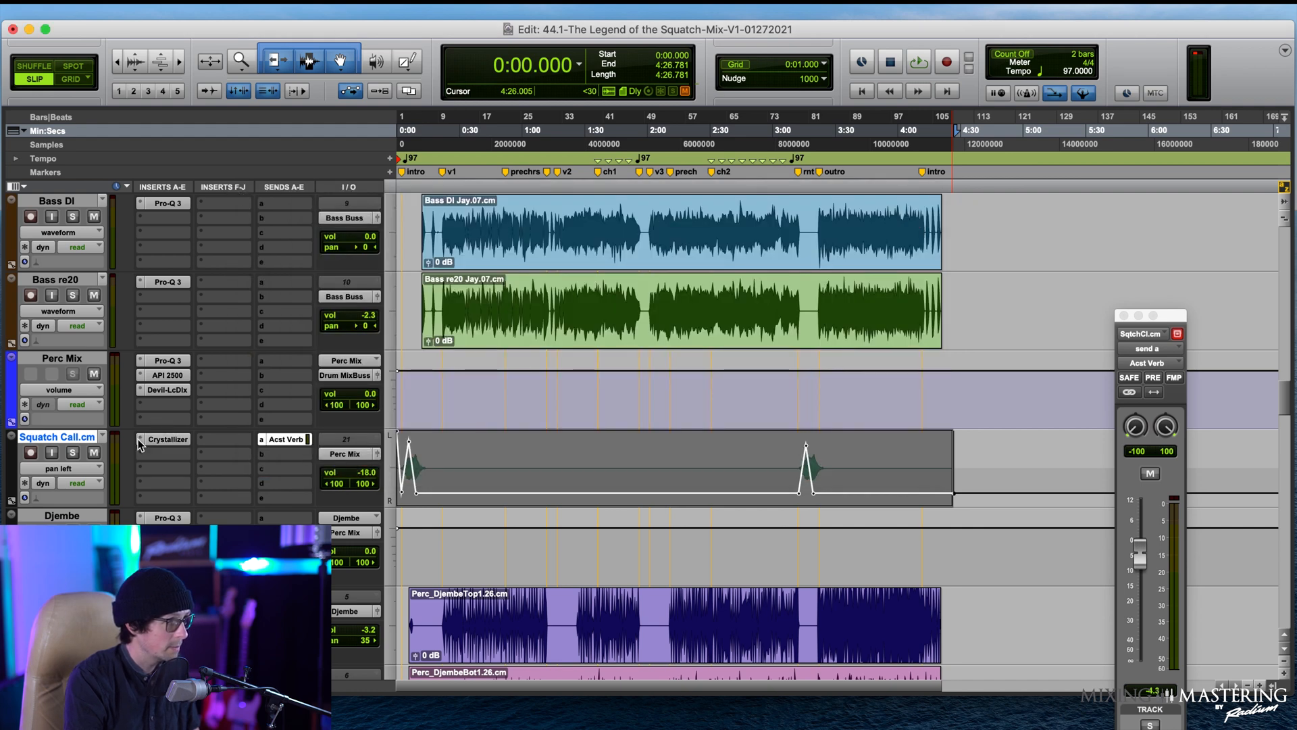
Step: Remove the Squatch Call's current Crystallizer insert and replace it with the mono version of Crystallizer
click(140, 439)
click(169, 339)
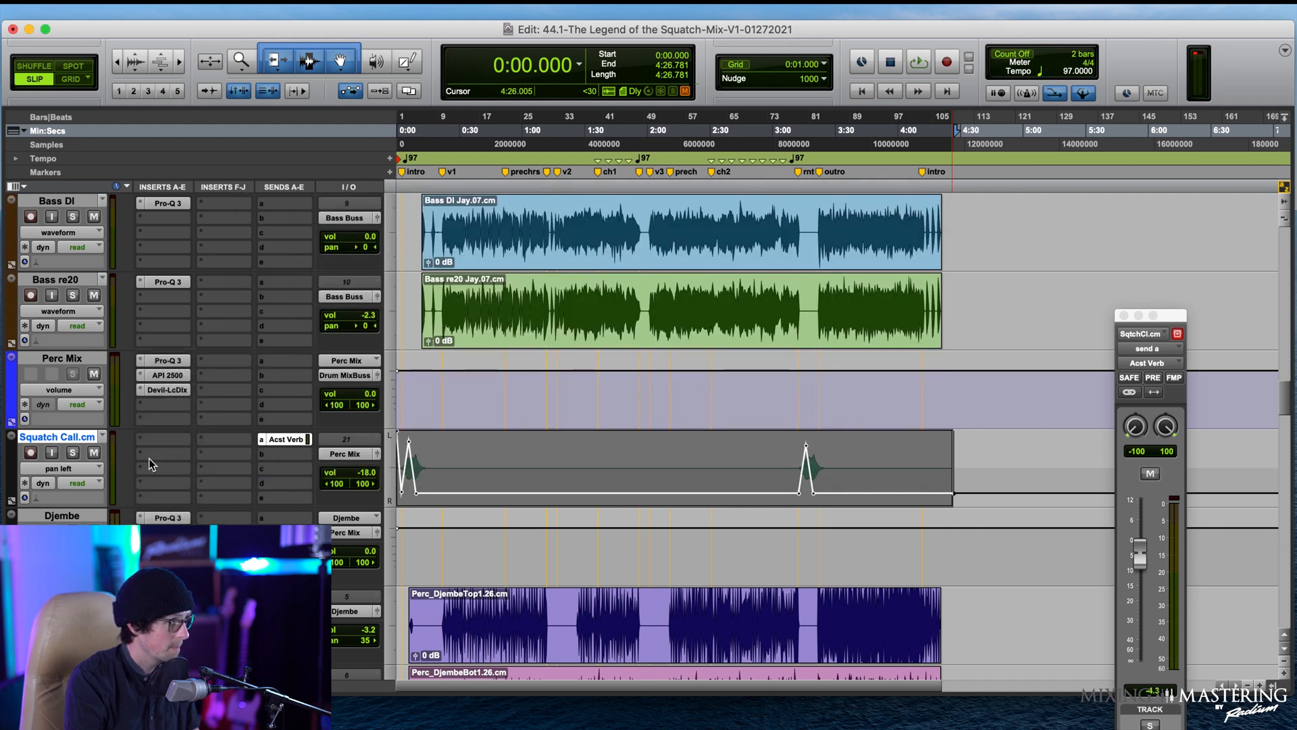
click(144, 436)
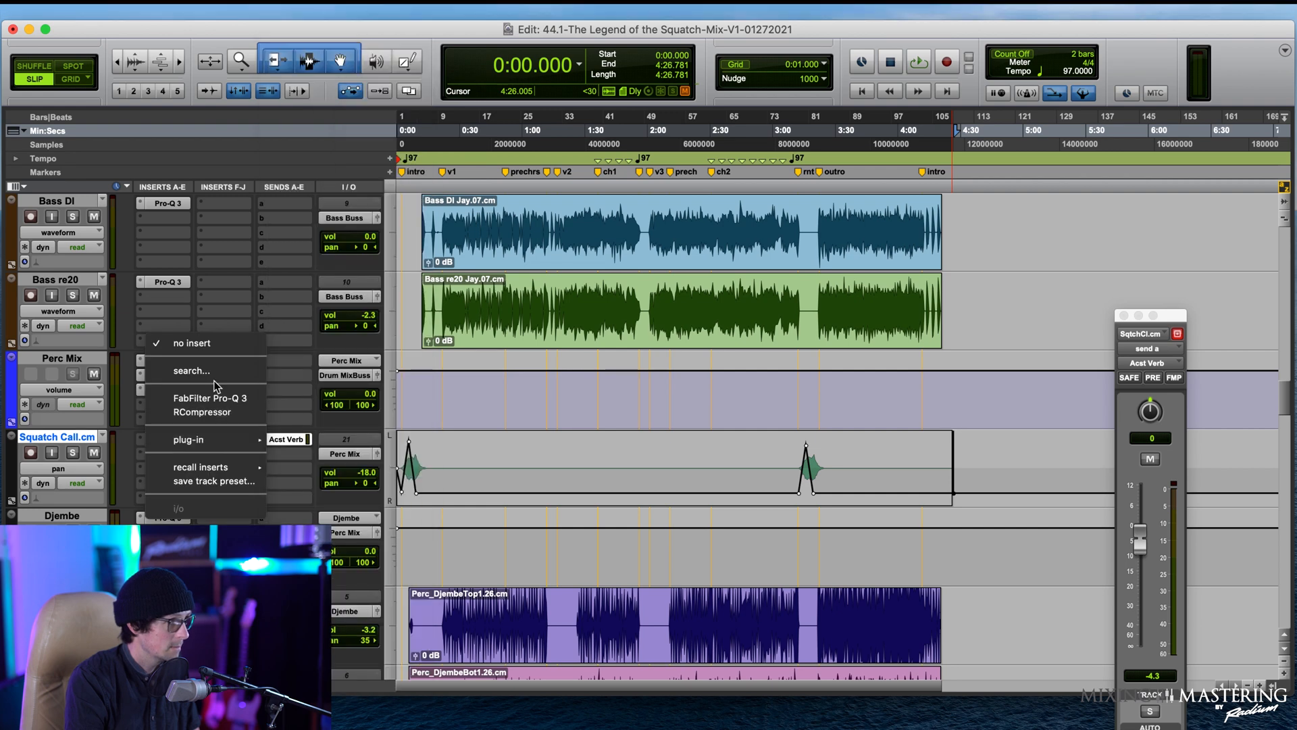
mouse_move(208, 438)
mouse_move(331, 447)
key(Escape)
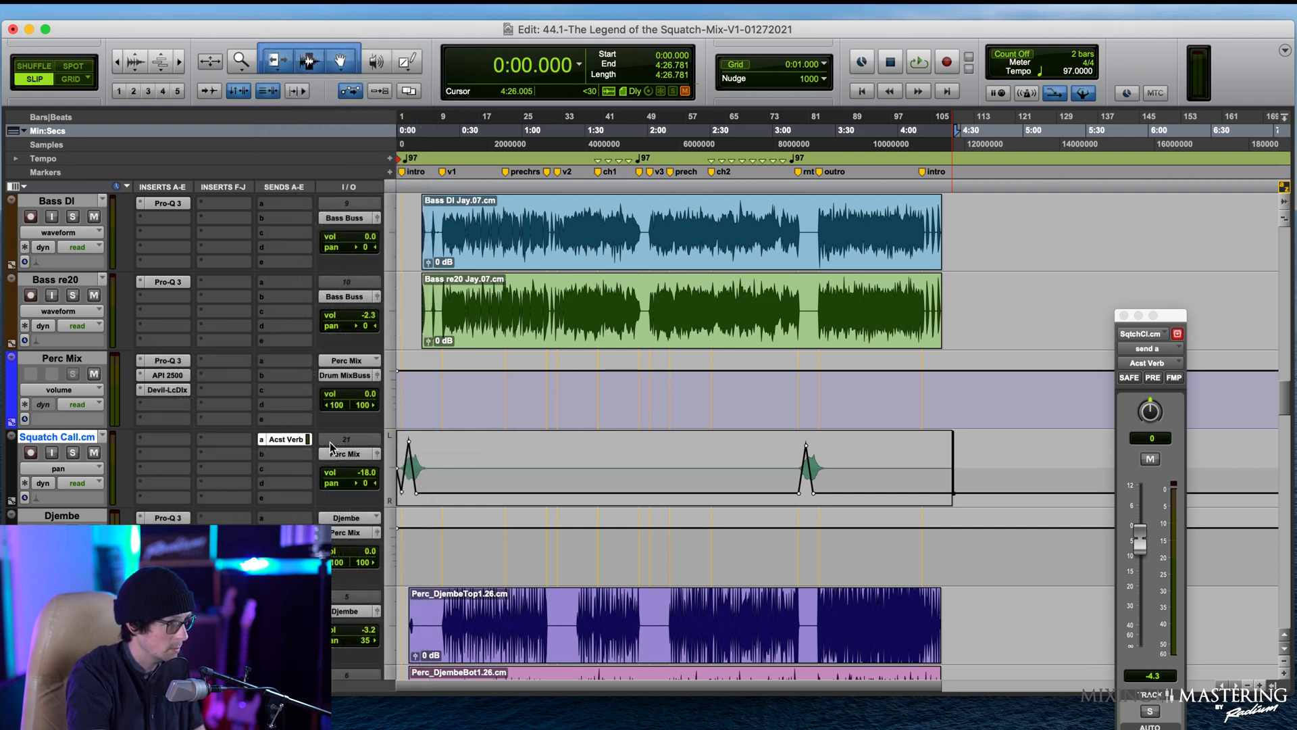
text(cry)
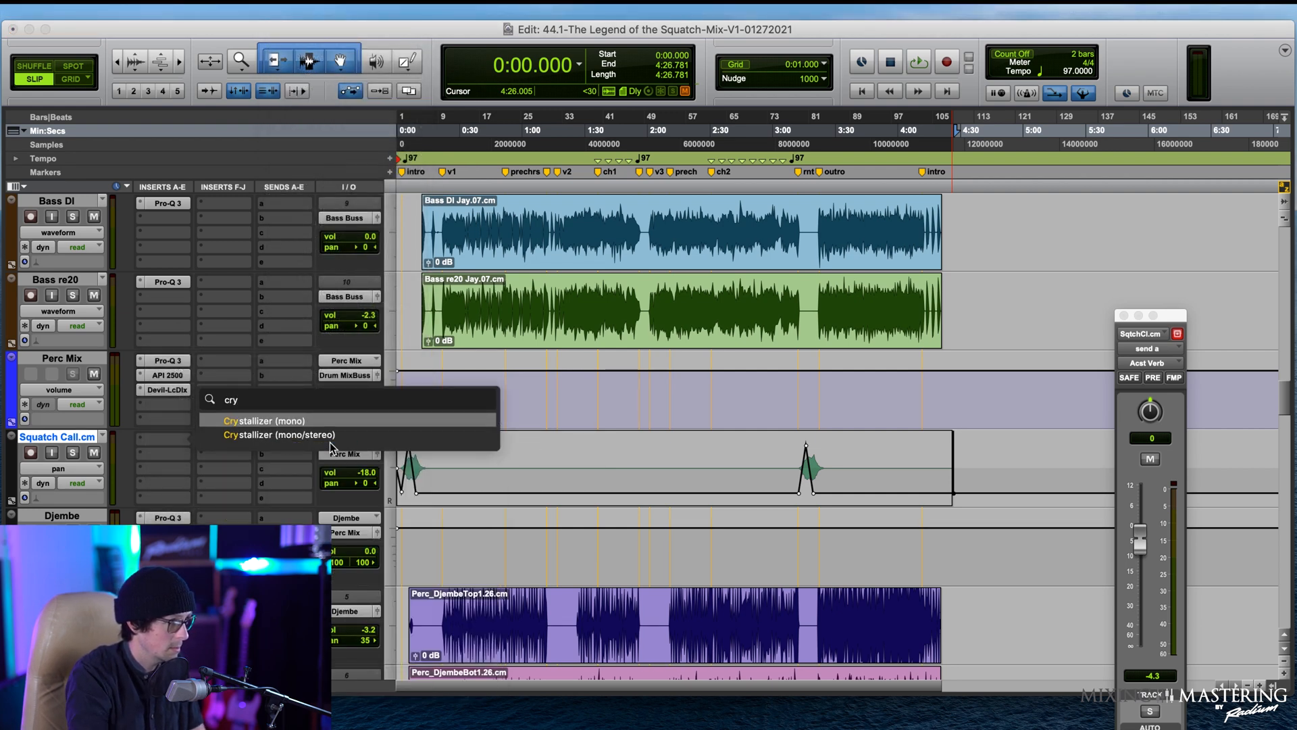
click(263, 420)
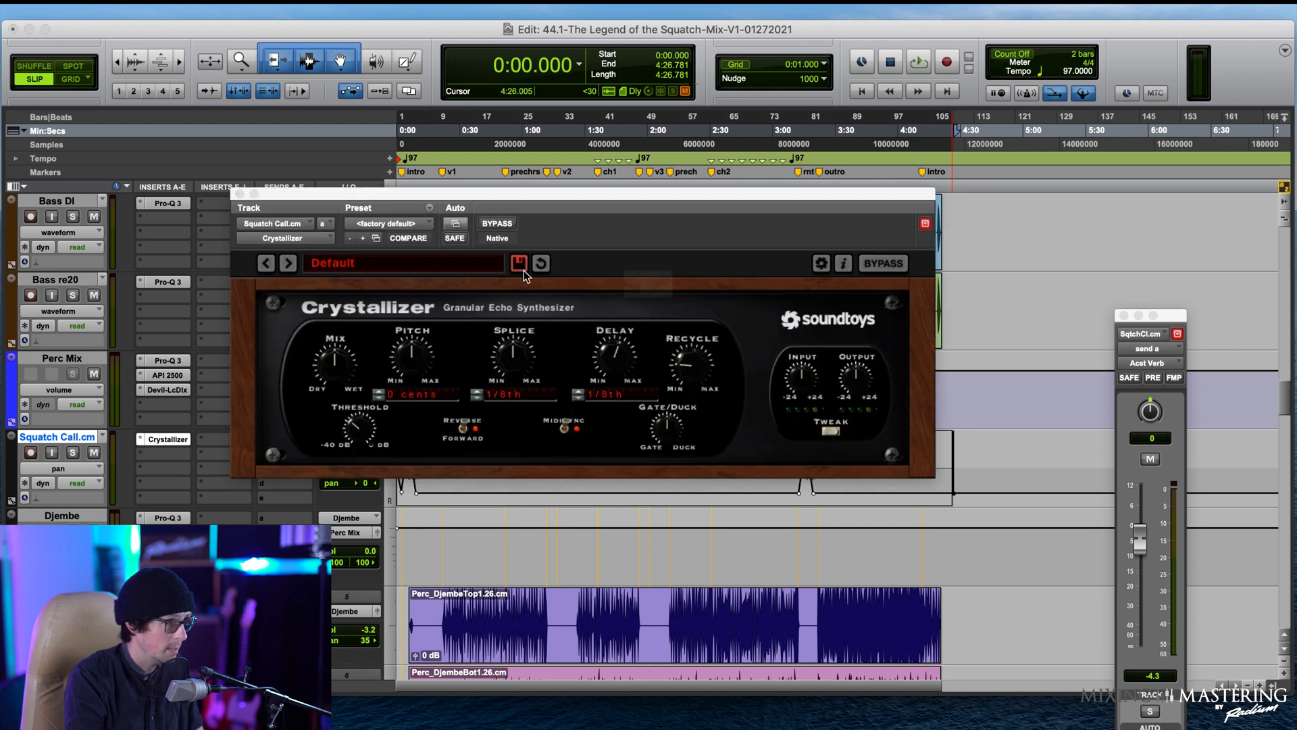
click(519, 263)
click(598, 238)
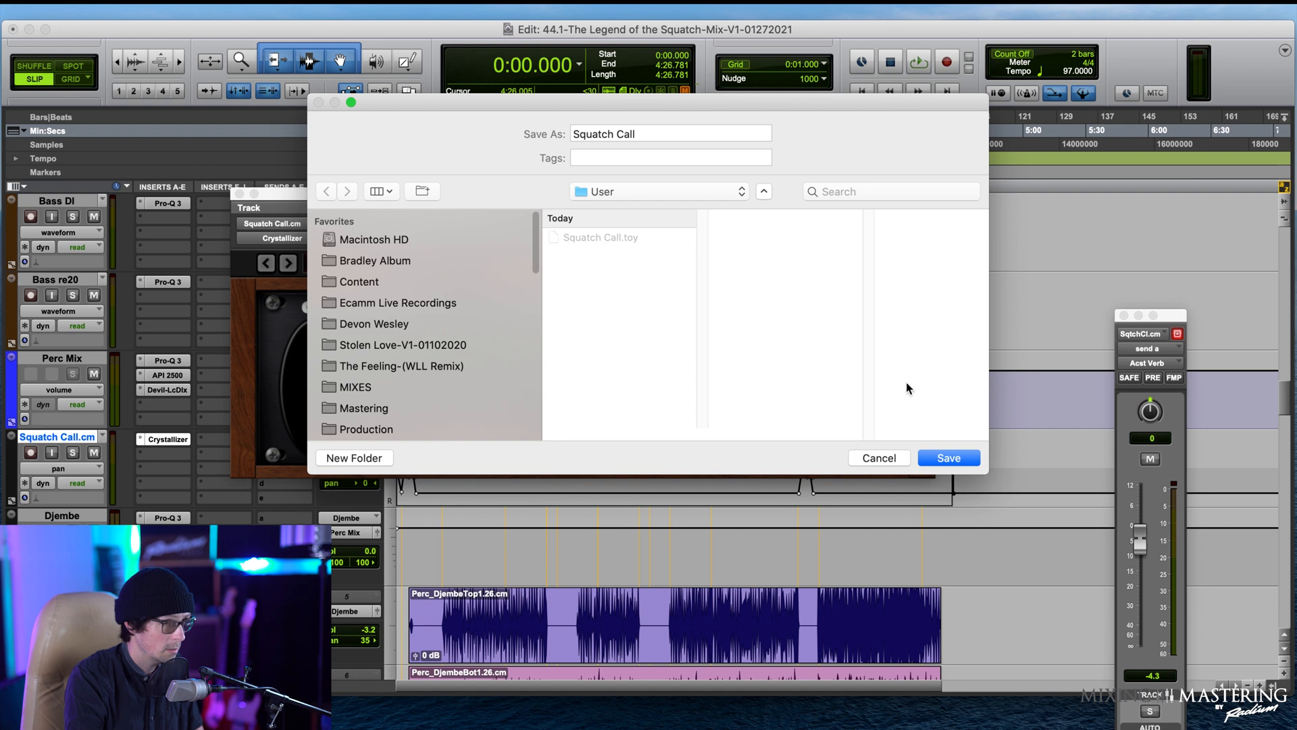
click(940, 458)
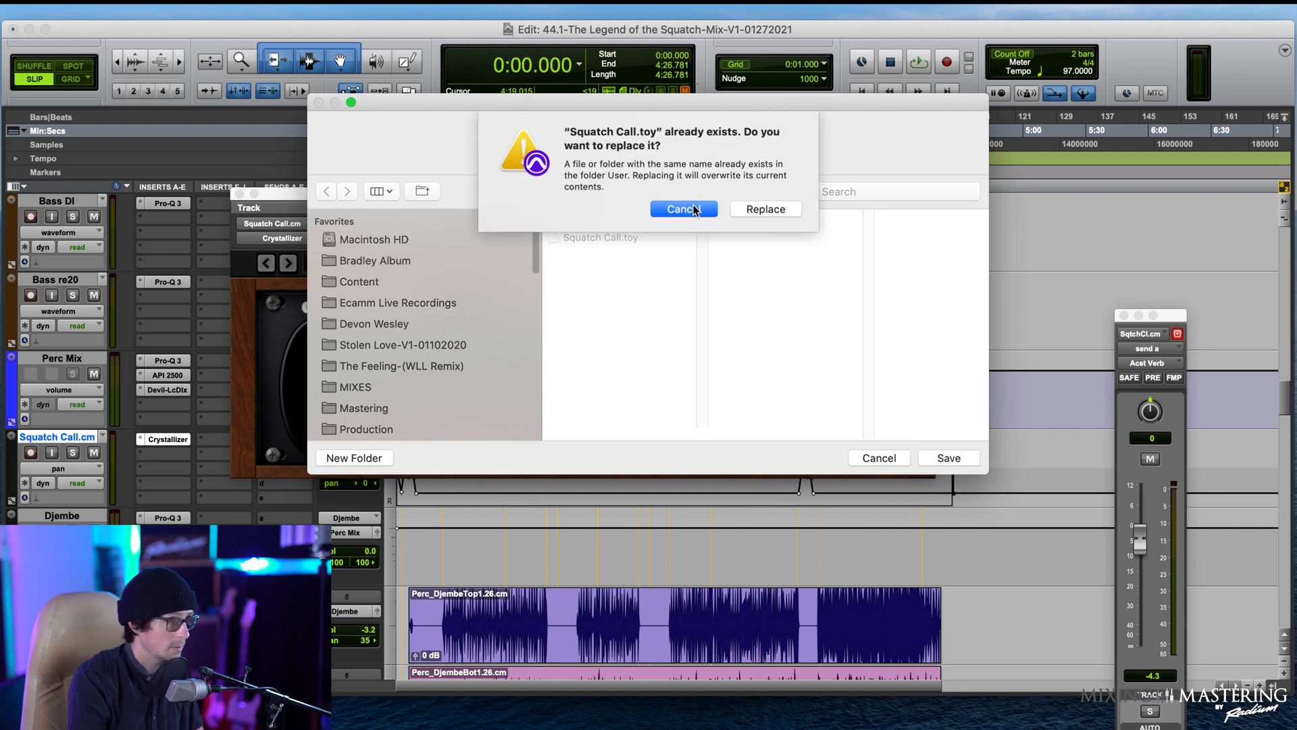
click(696, 210)
click(879, 458)
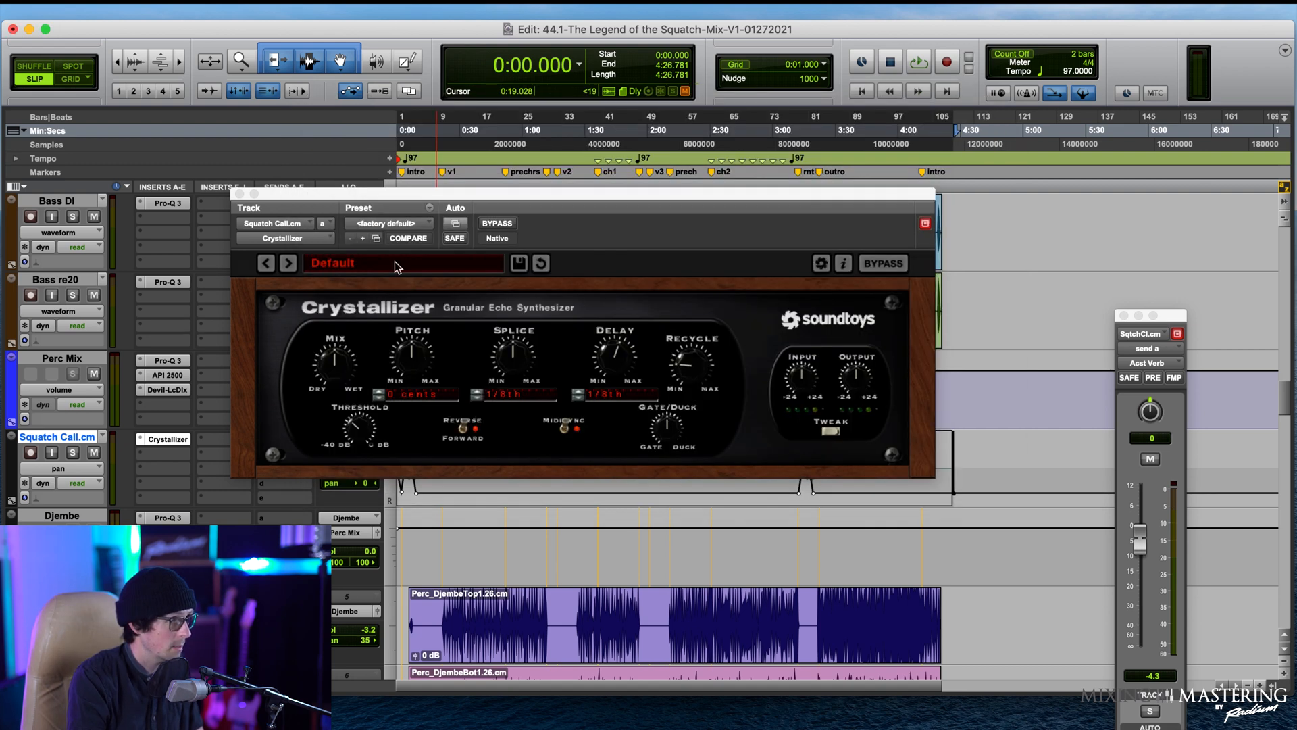
Step: Load the saved Squatch Call user preset into the mono Crystallizer and close the plug-in
click(492, 270)
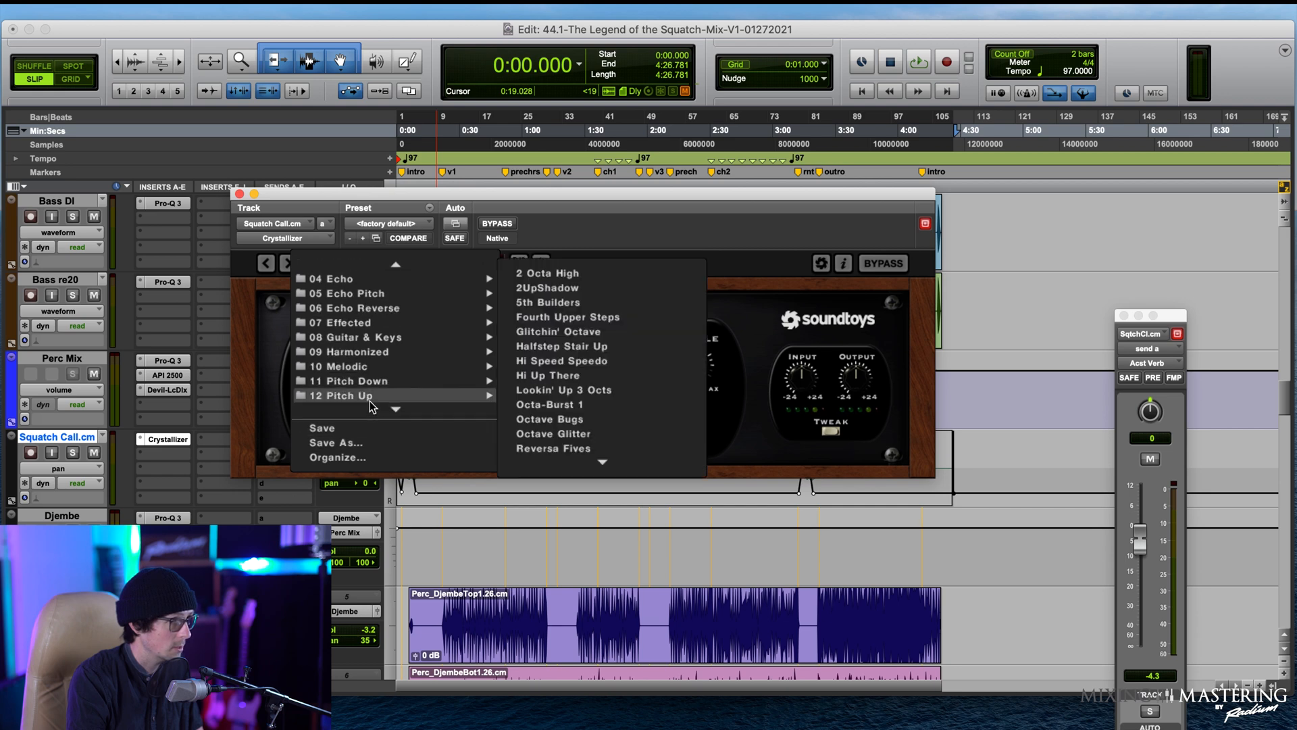
mouse_move(396, 390)
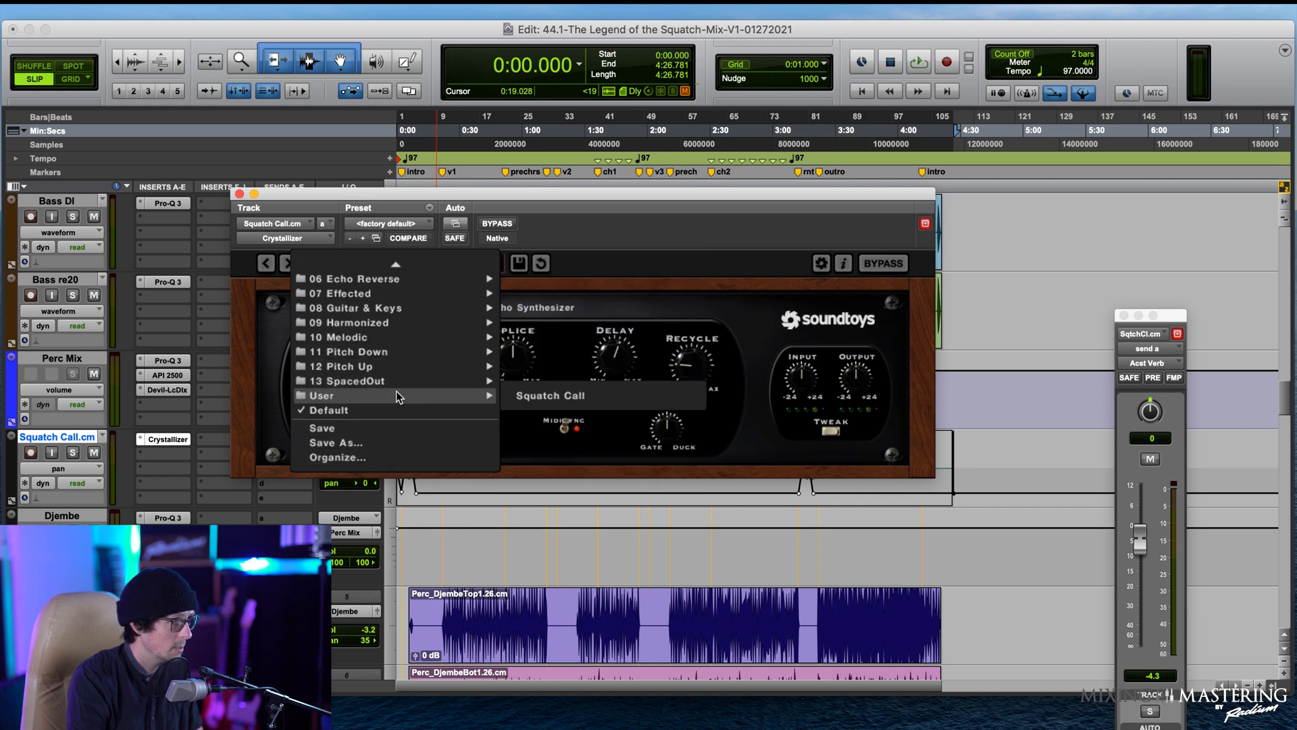
click(545, 402)
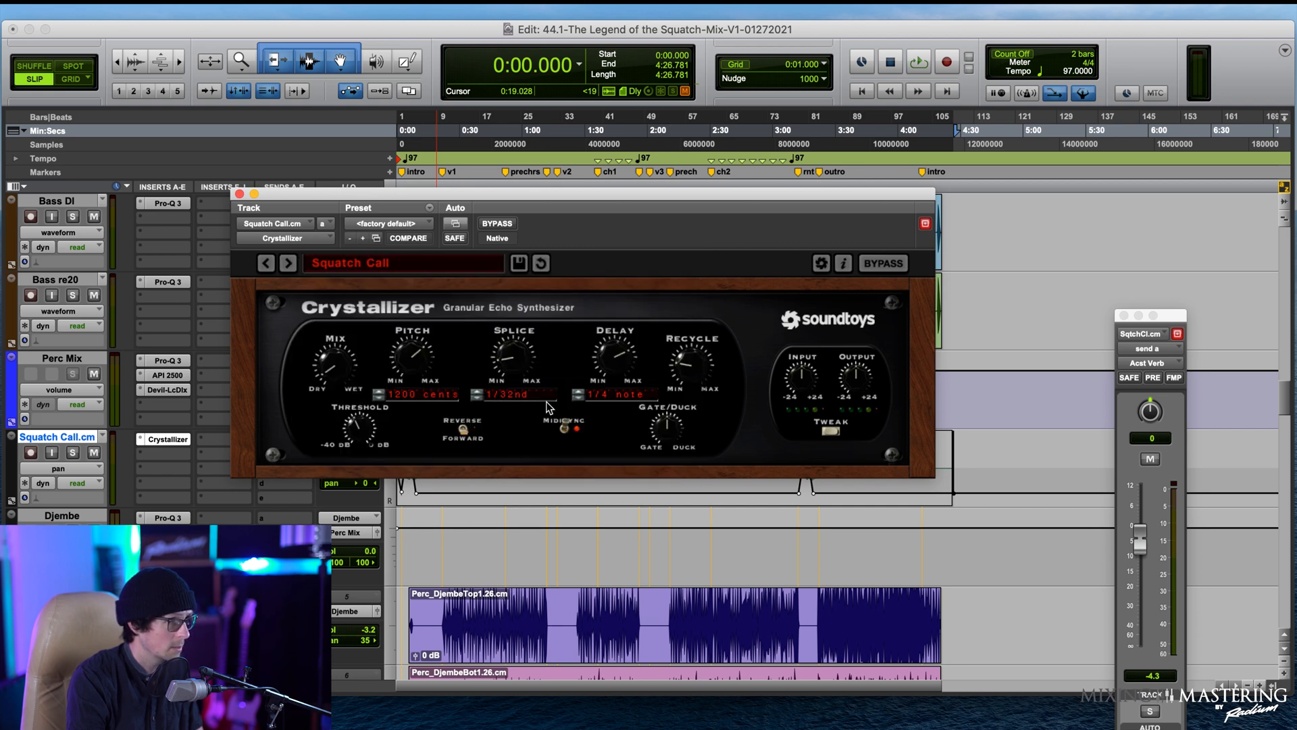
click(238, 193)
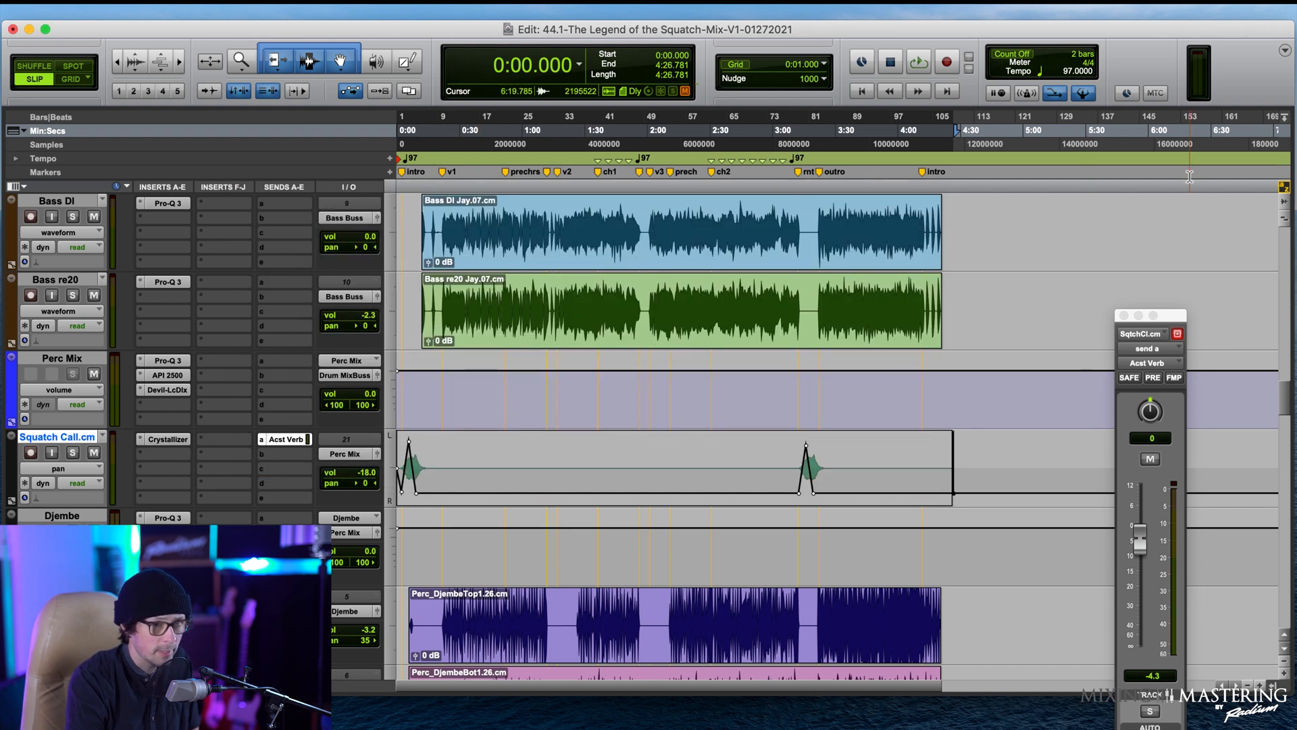
Step: Play the intro from the start of the Squatch Call to hear its panning with the mono Crystallizer
click(403, 467)
key(space)
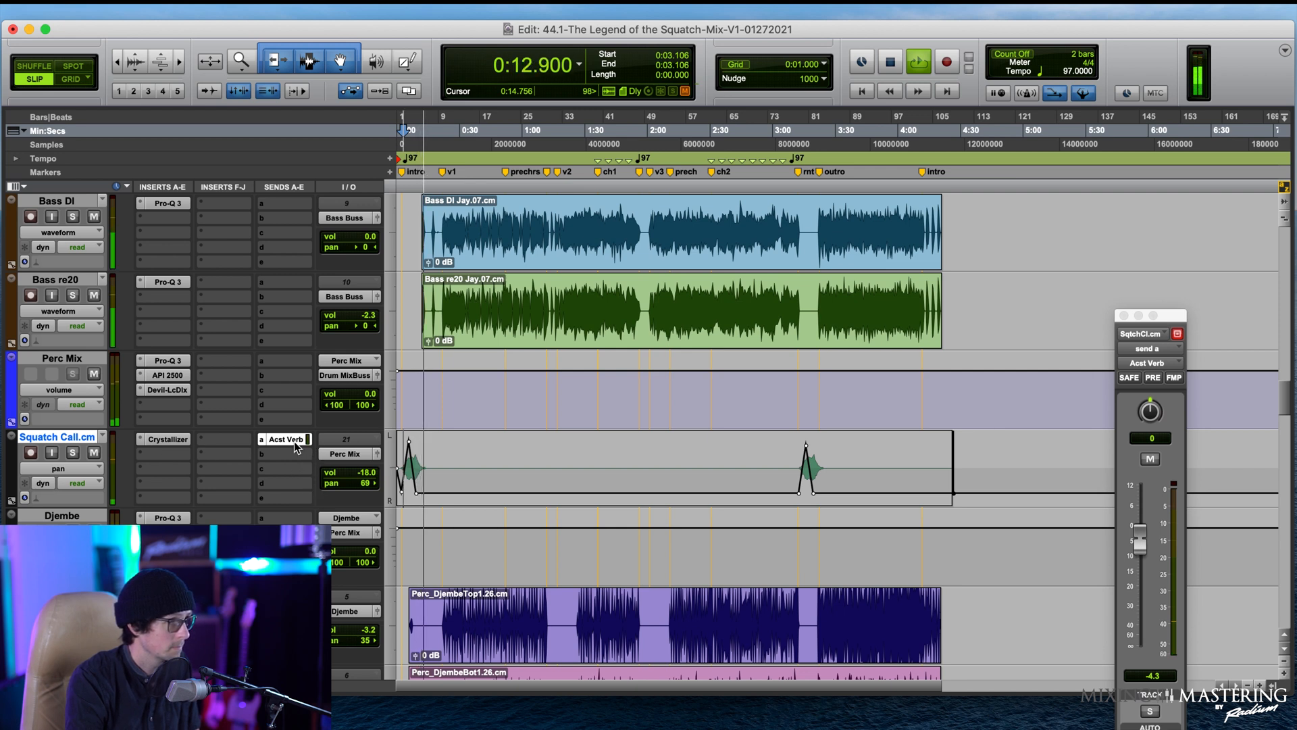
key(space)
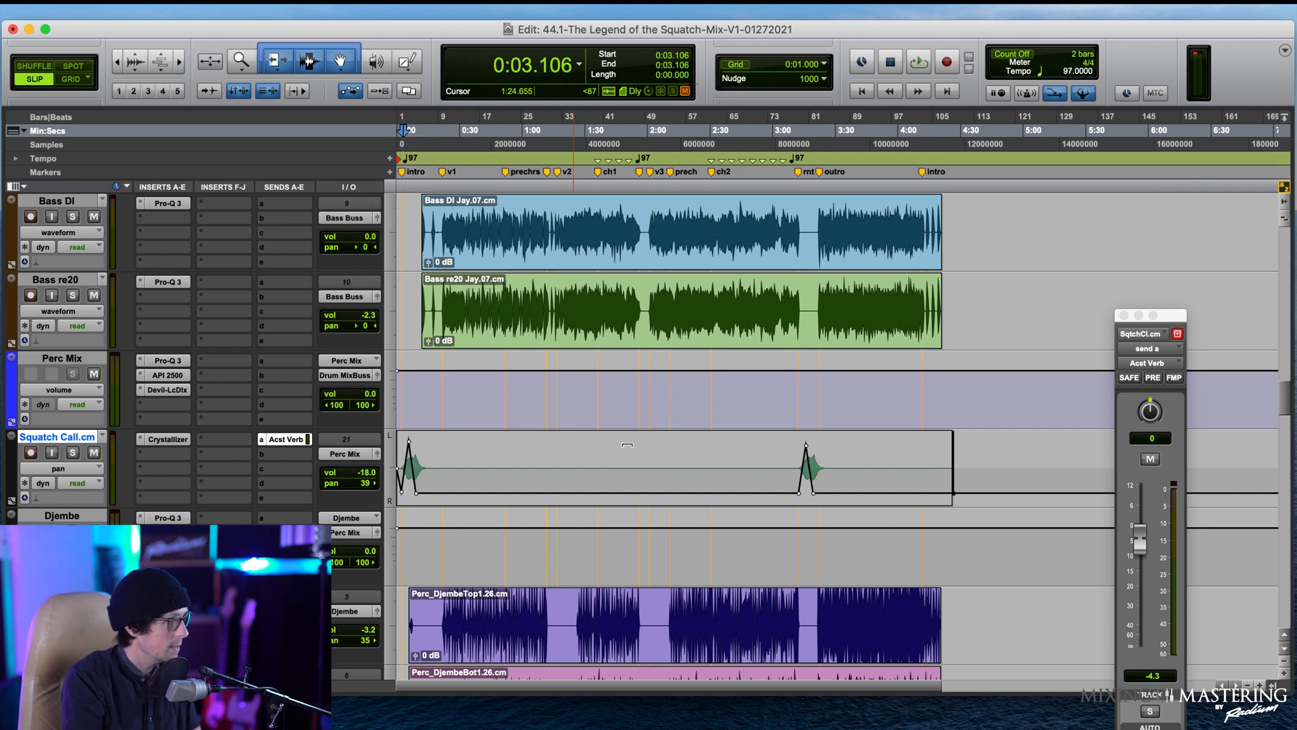
Step: Unmute the Tambo track and audition its clip from the start, soloing it briefly and returning to the full mix
key(super+equal)
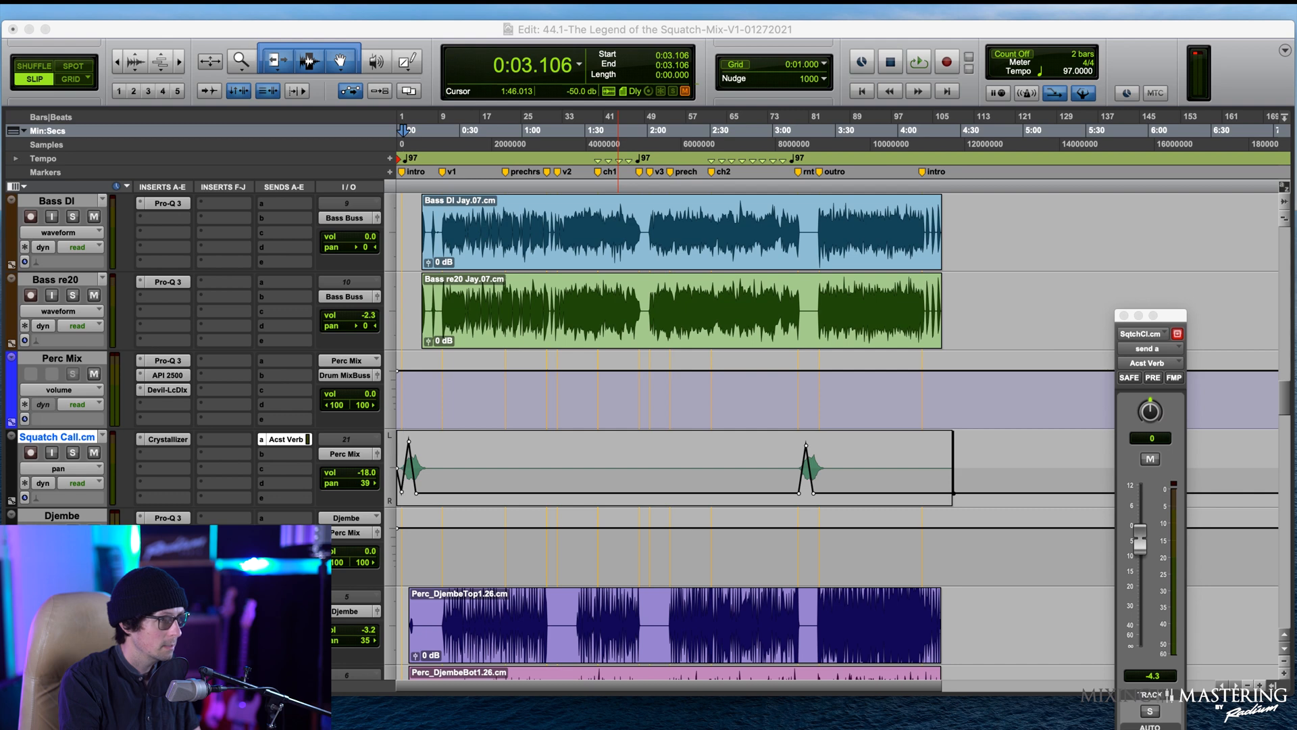
key(super+equal)
scroll(636, 536, up, 2)
scroll(635, 535, down, 8)
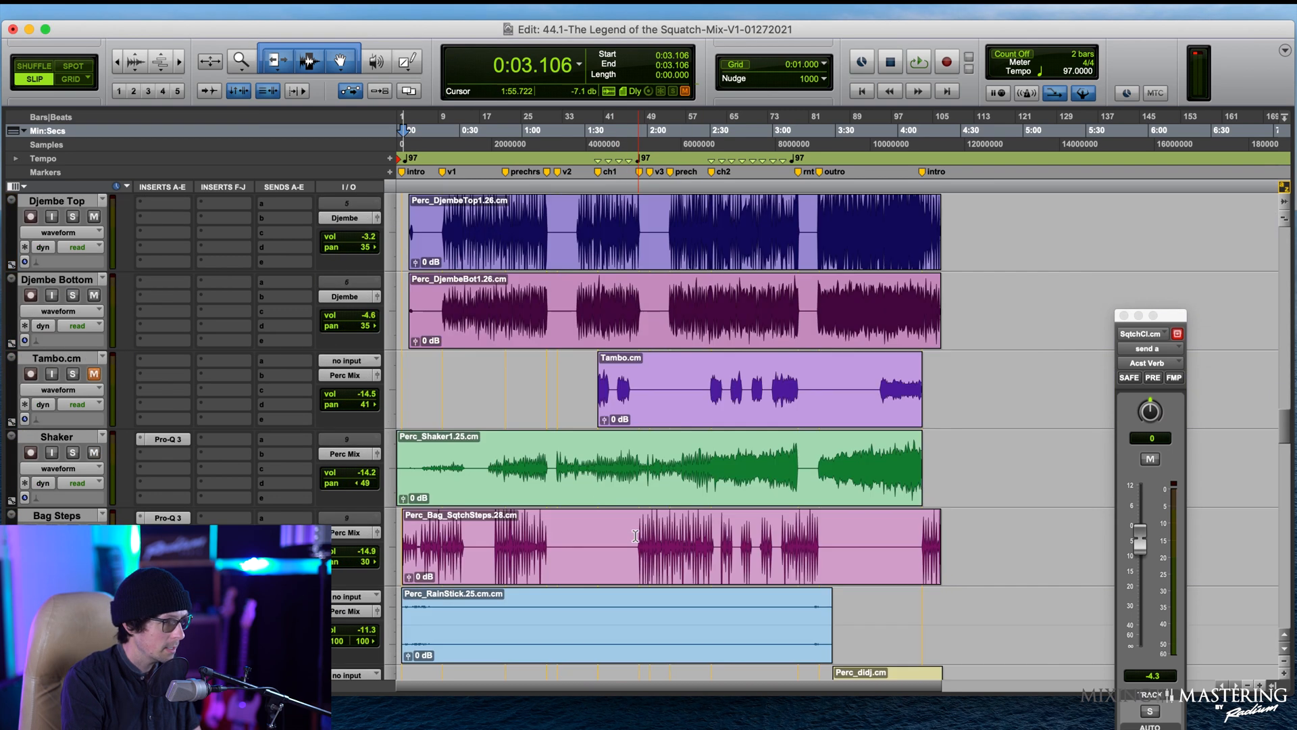
scroll(250, 443, up, 1)
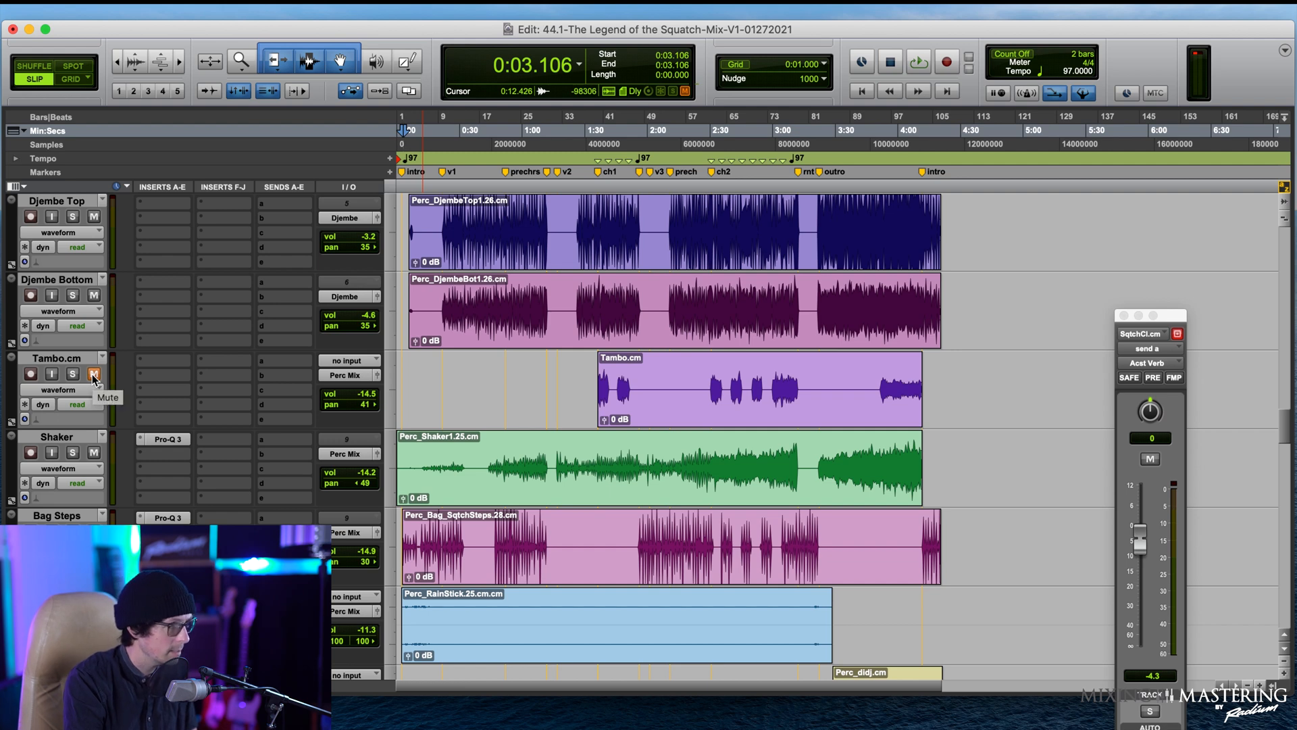
click(726, 358)
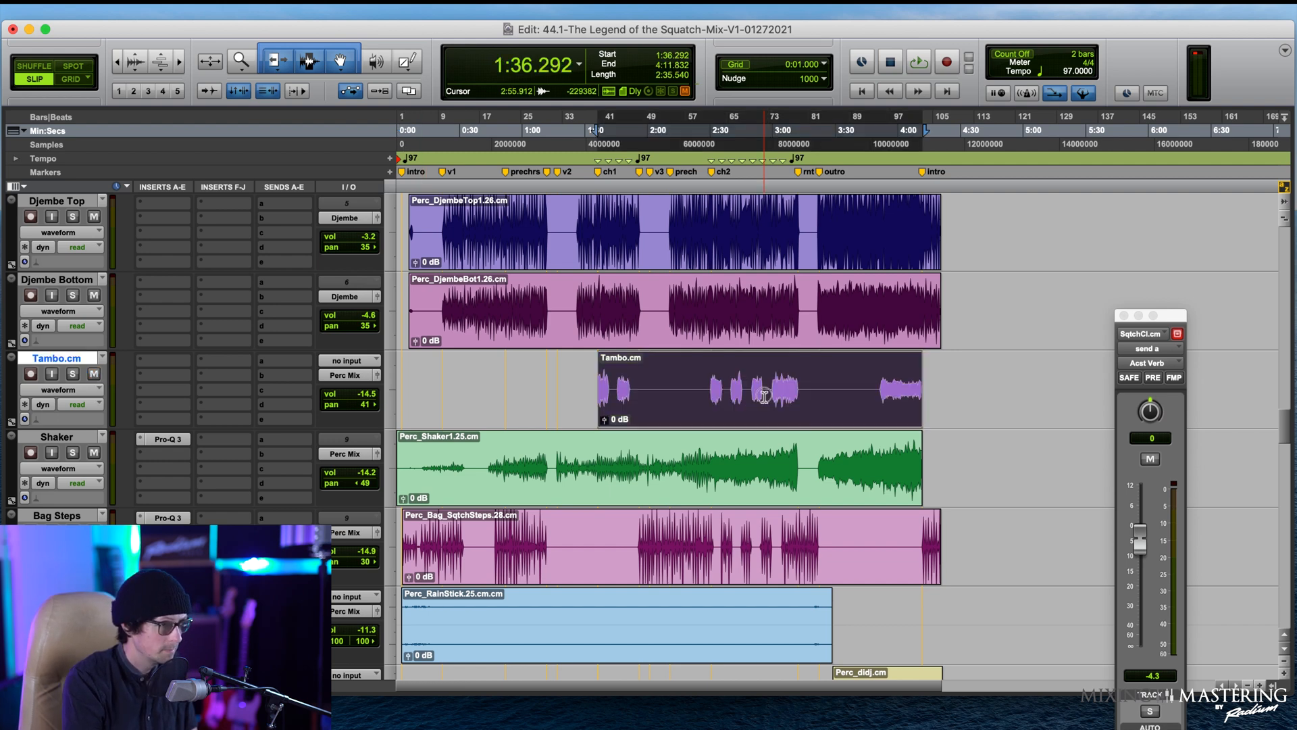
key(space)
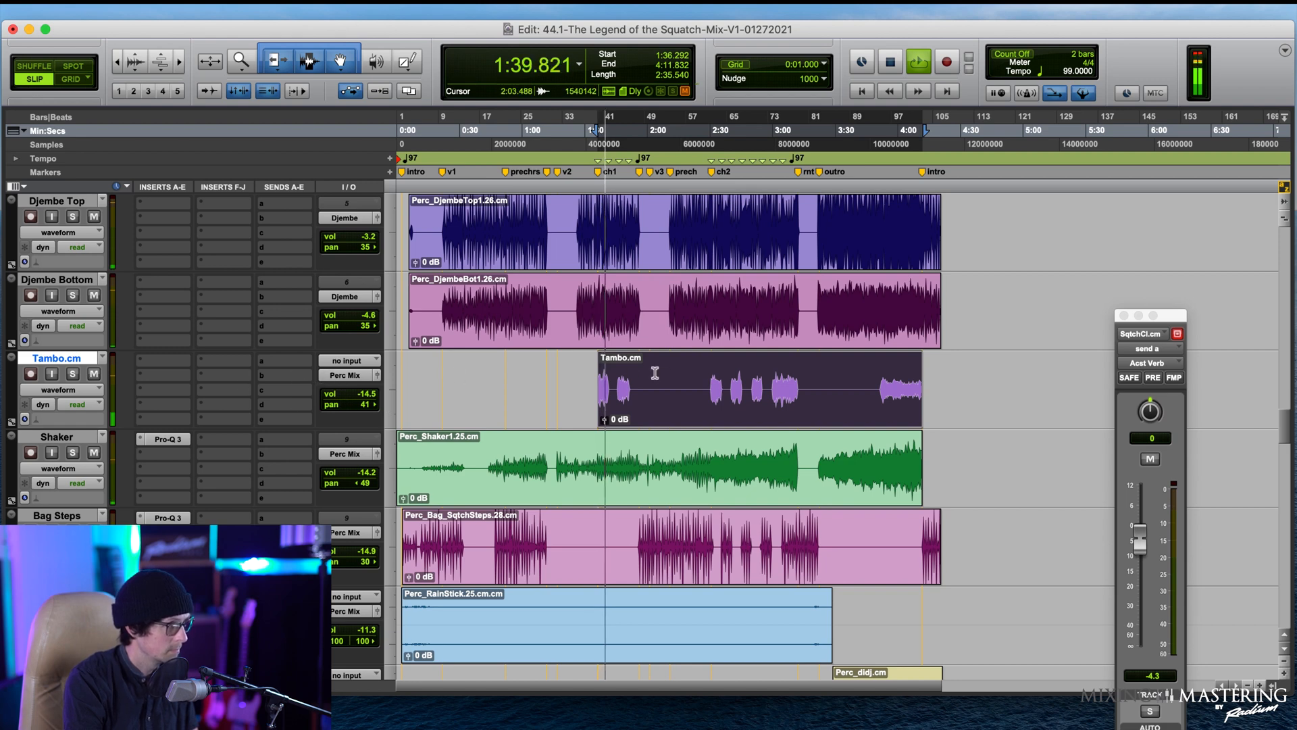
key(space)
key(space)
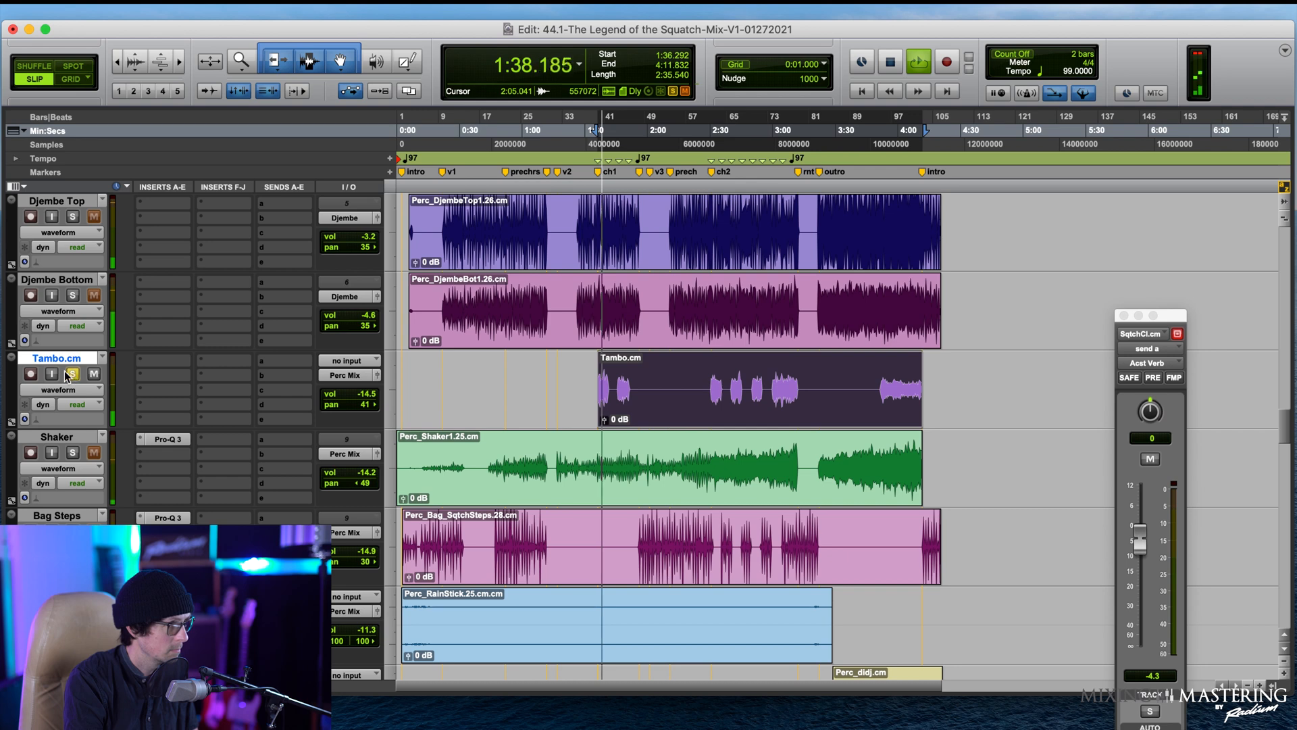
click(73, 374)
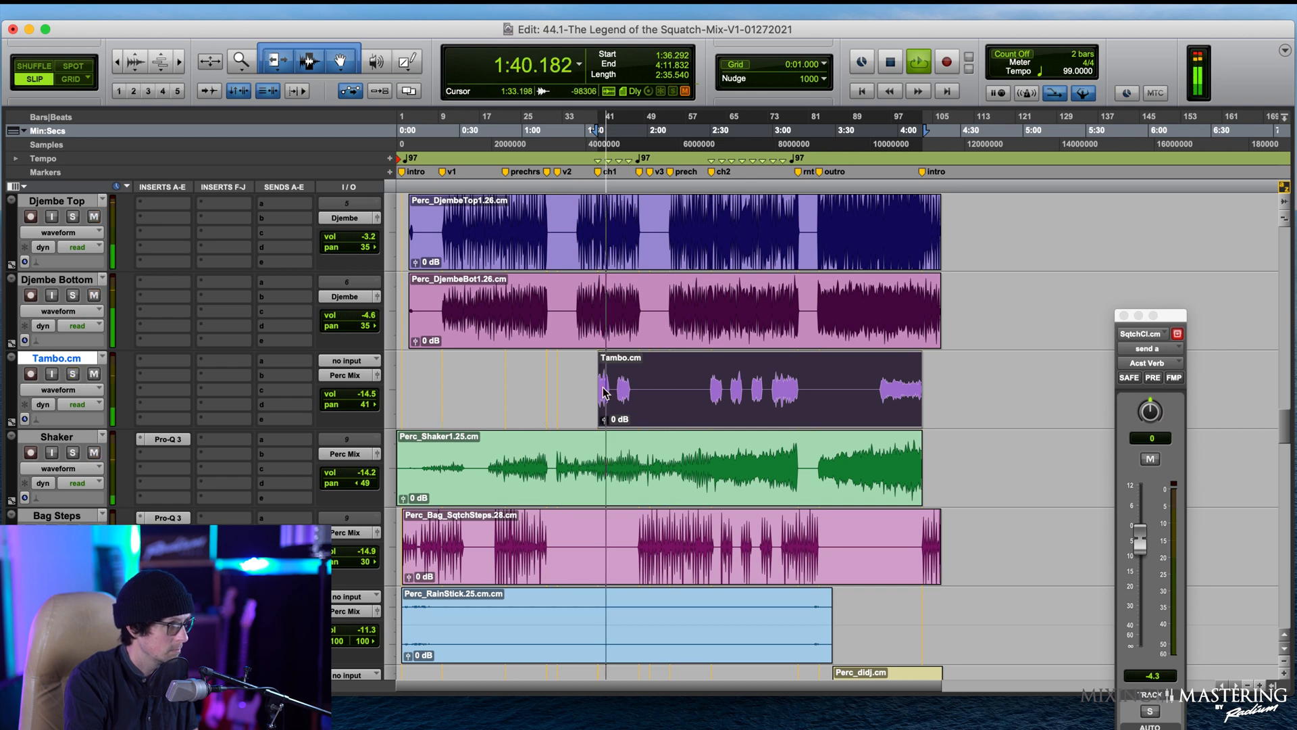
key(space)
key(space)
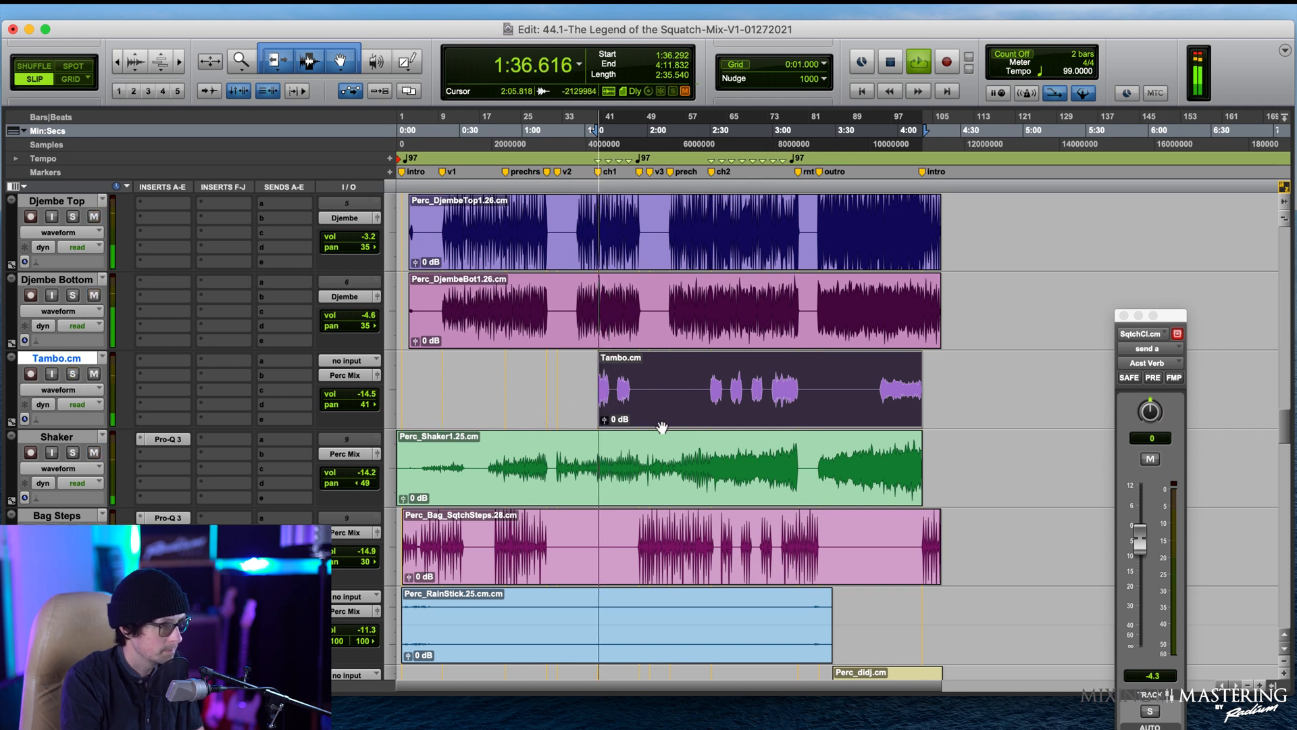
Step: Examine the timing of the first tambourine hits in chorus 1 against the djembe and shaker during playback
key(t)
key(t)
key(t)
key(t)
key(t)
key(t)
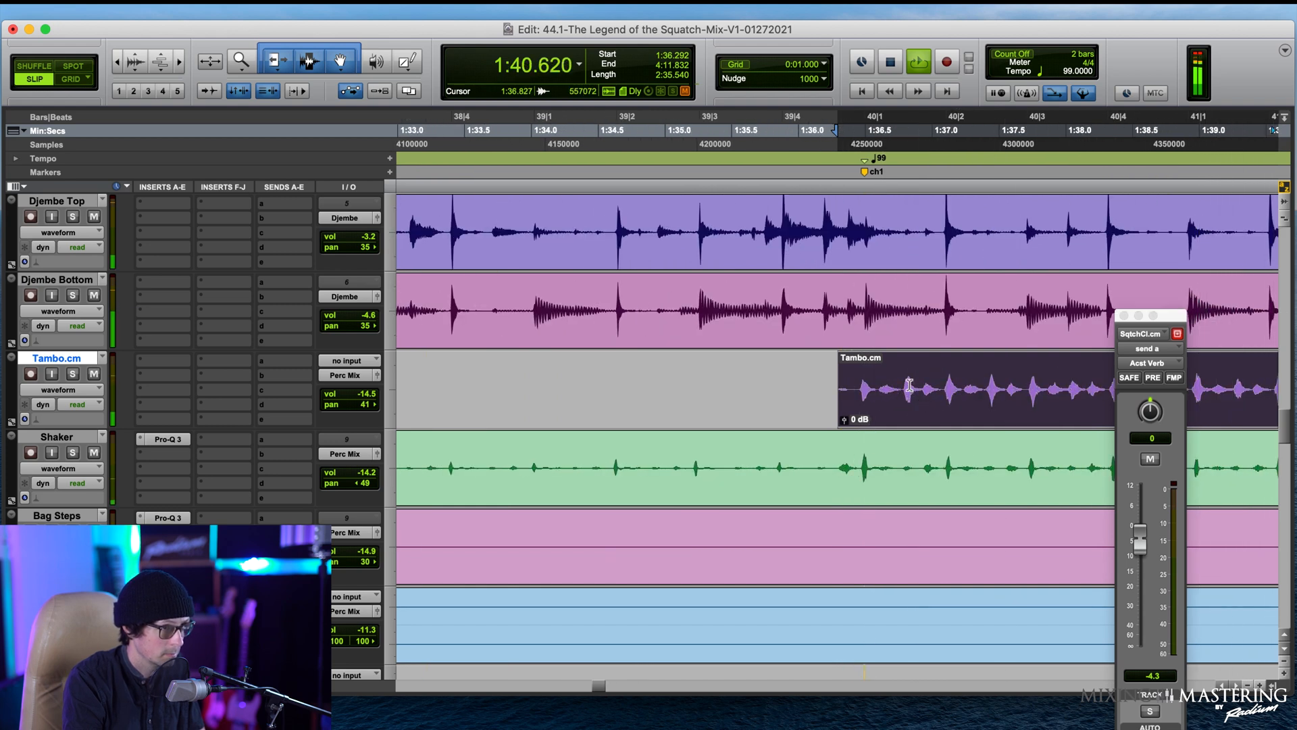
key(r)
key(r)
key(r)
Step: Set the Tambo track's volume to -17.8 dB
key(space)
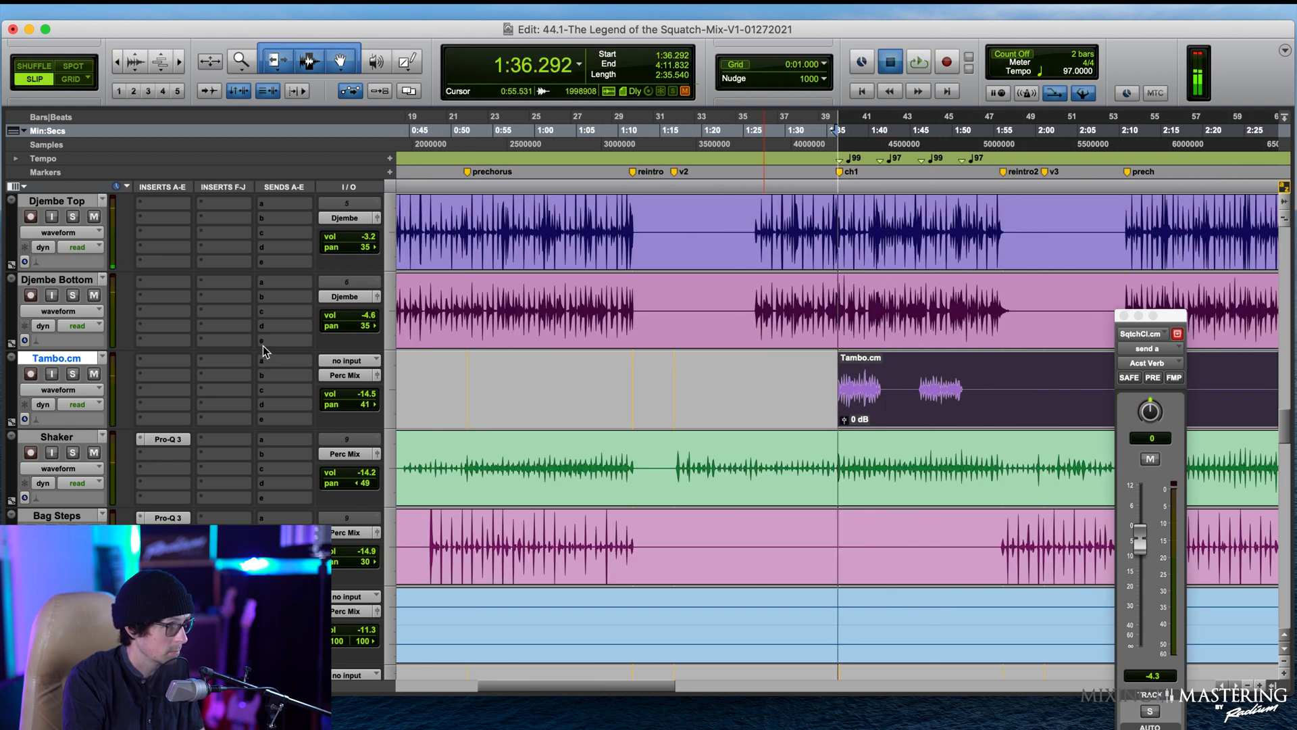
drag(365, 397, 358, 398)
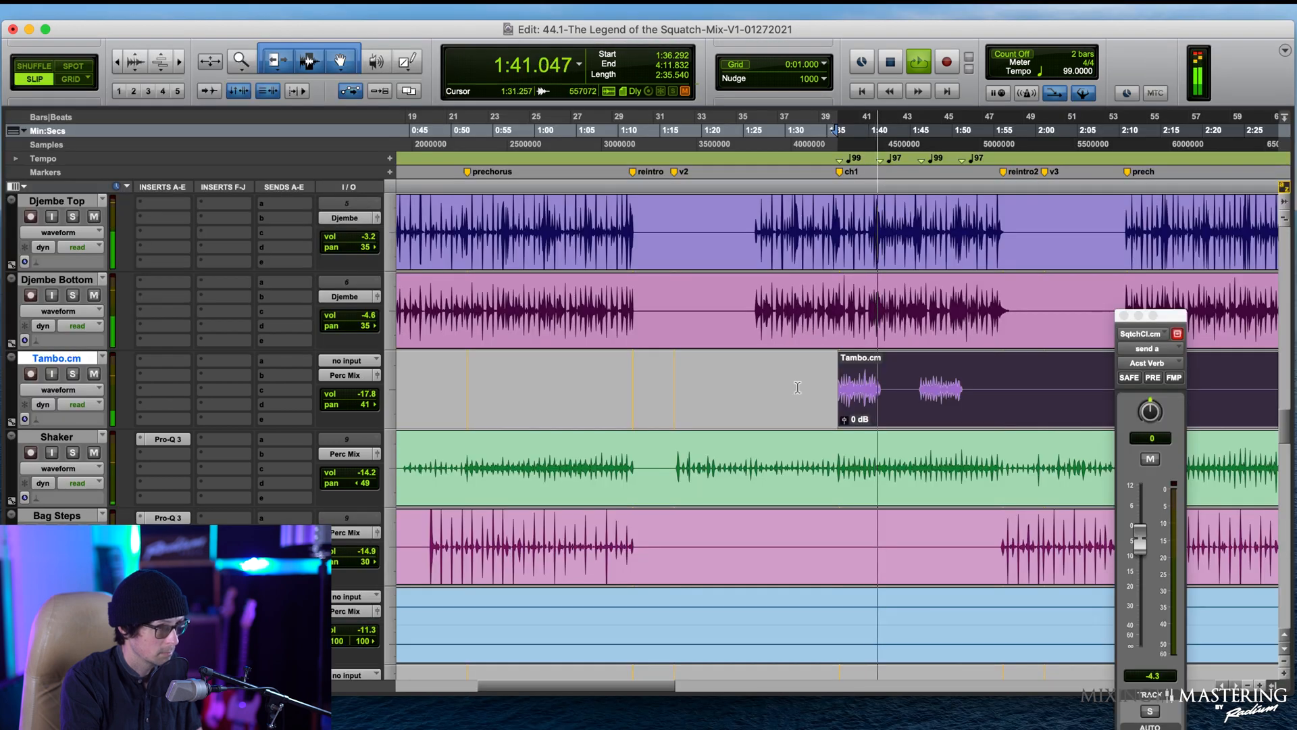
Step: Examine the second tambourine phrase of chorus 1 against the djembe and shaker hits, playing it from two positions
click(930, 392)
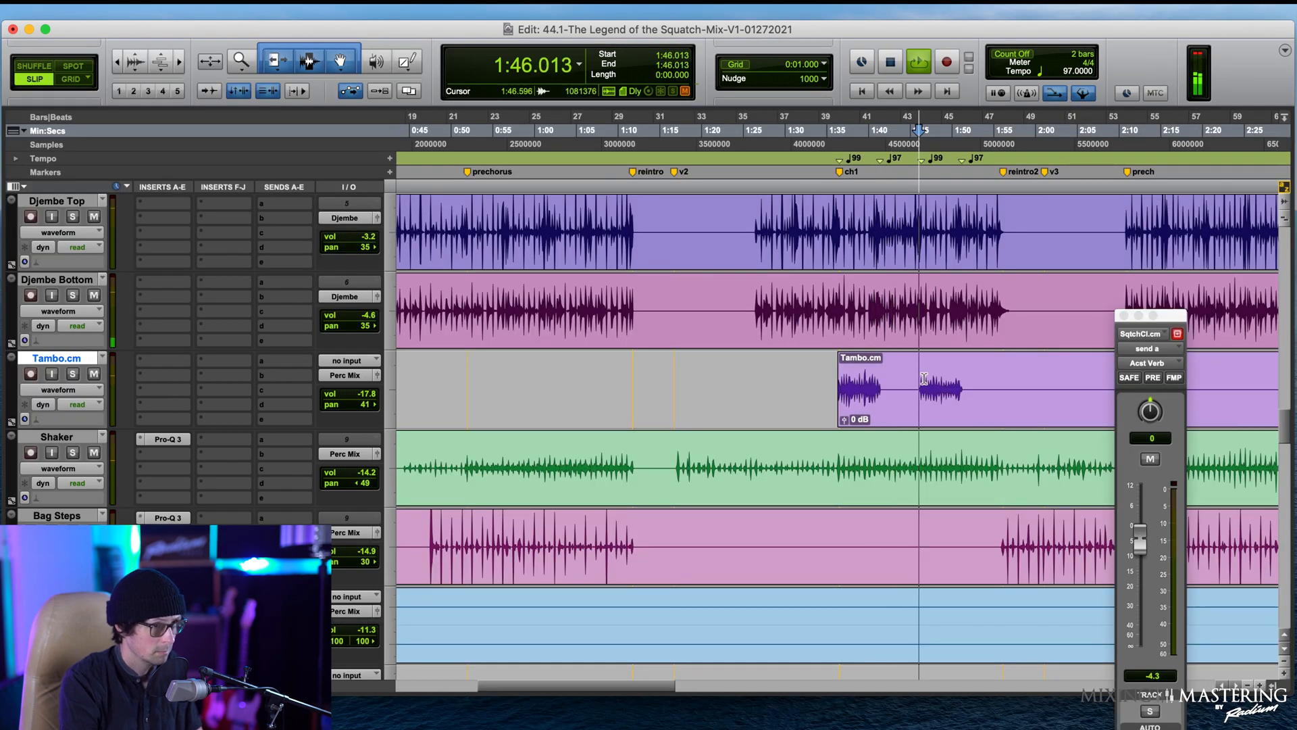
key(super+bracketright)
key(super+bracketright)
key(super+bracketright)
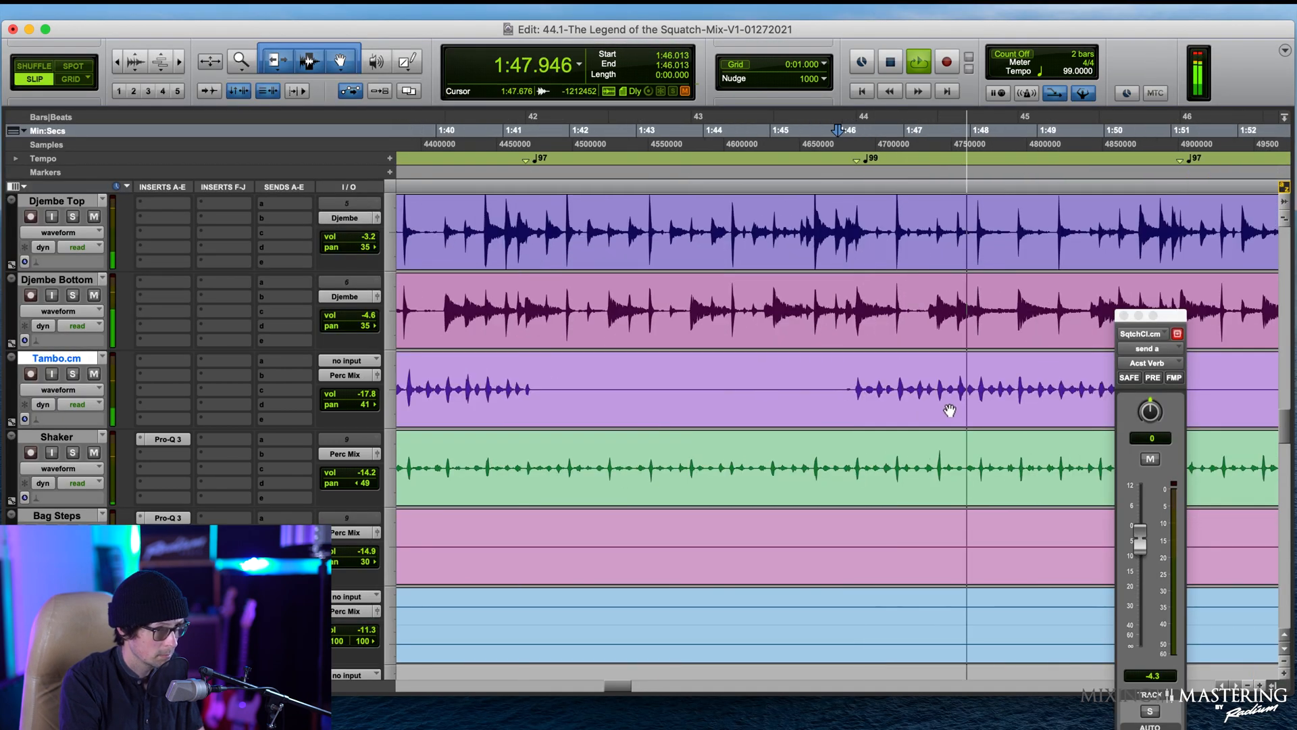
key(super+bracketright)
key(super+bracketright)
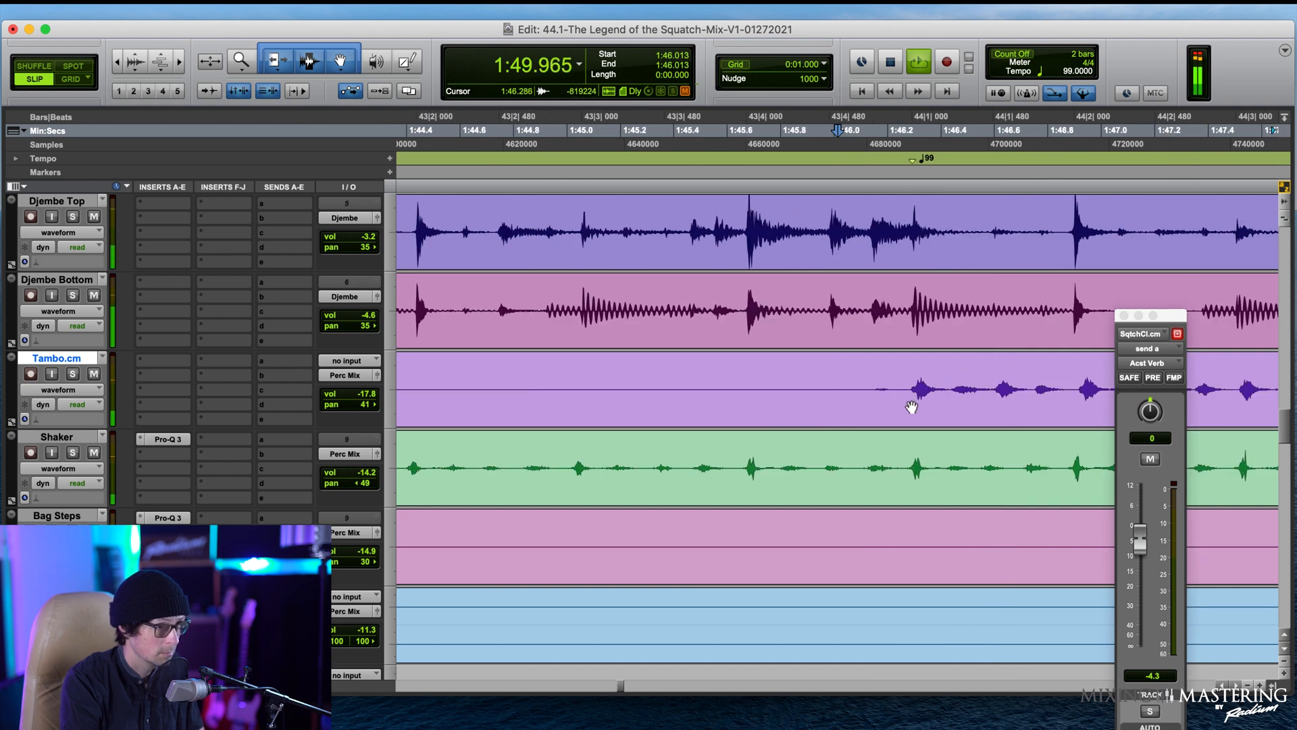
key(super+bracketleft)
key(super+bracketleft)
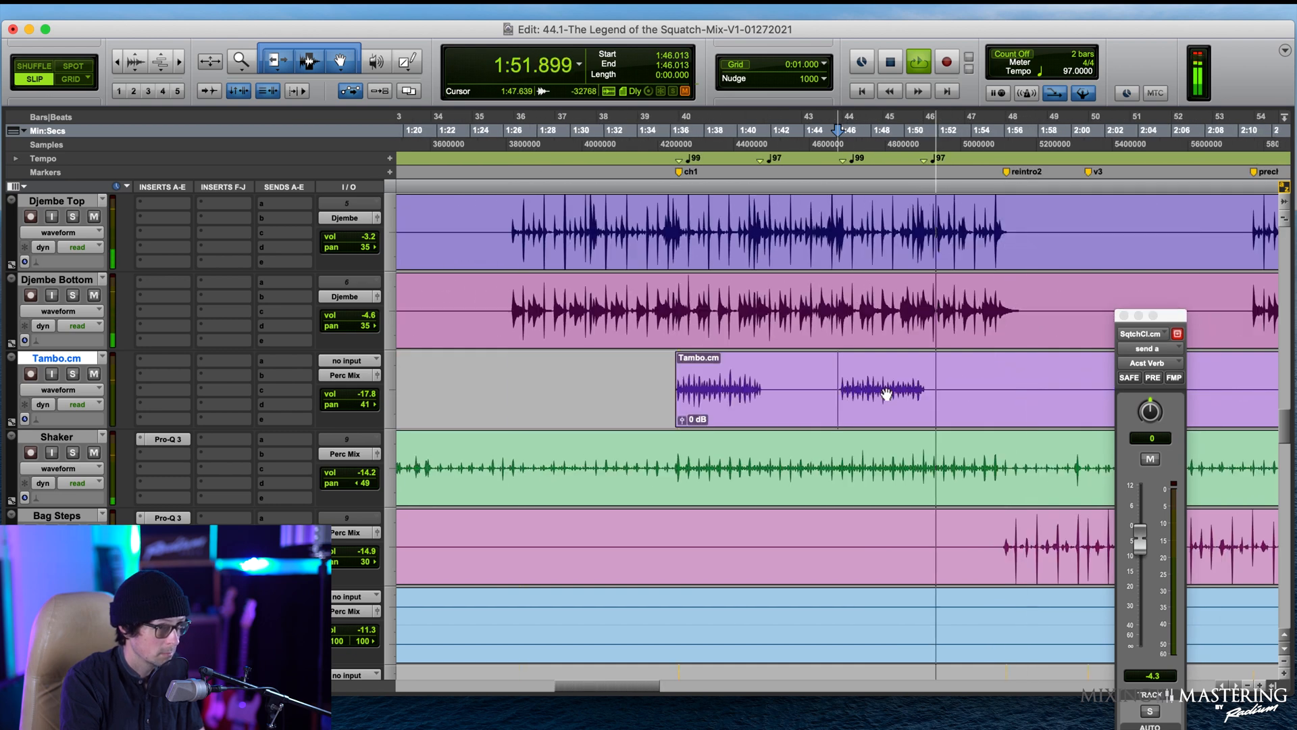
key(super+bracketright)
key(super+bracketright)
key(space)
key(space)
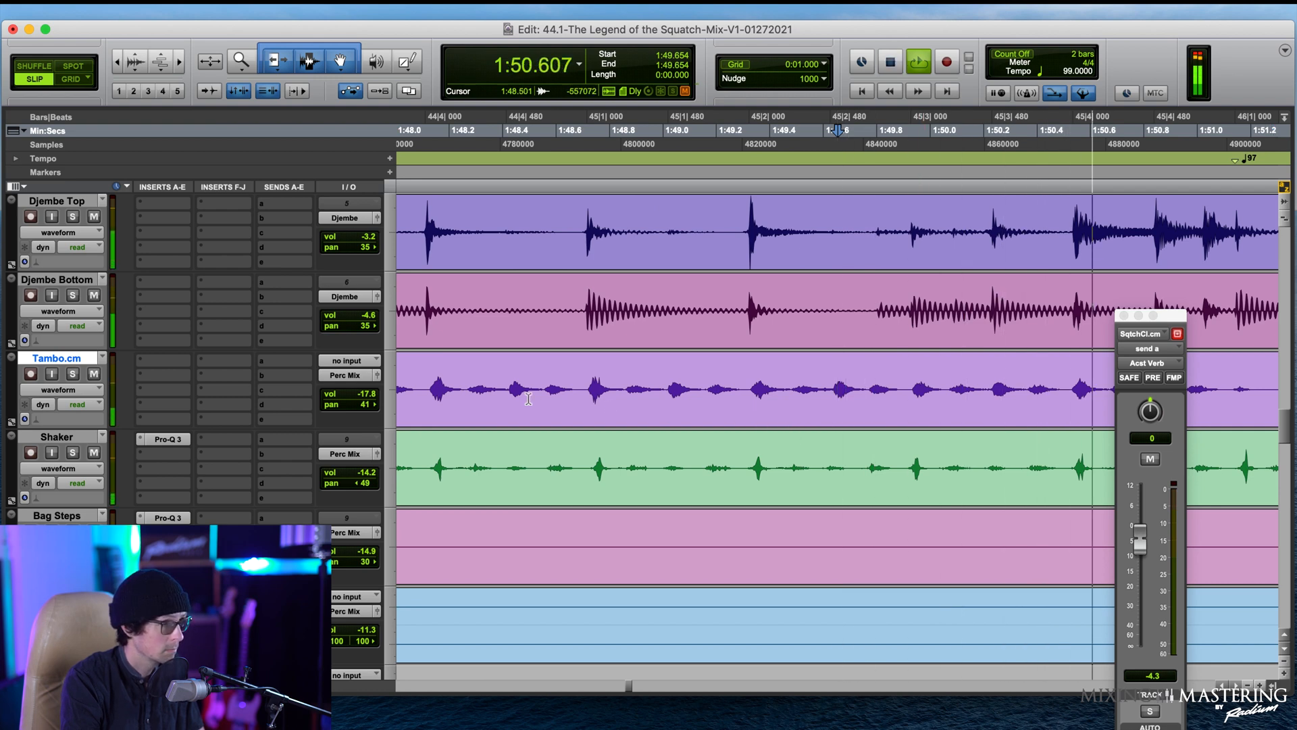
Step: Play the last tambourine phrase of chorus 2, setting the Tambo volume to -17.3 dB and the Shaker volume to -14.6 dB
key(super+bracketleft)
key(super+bracketleft)
key(super+bracketleft)
key(super+bracketleft)
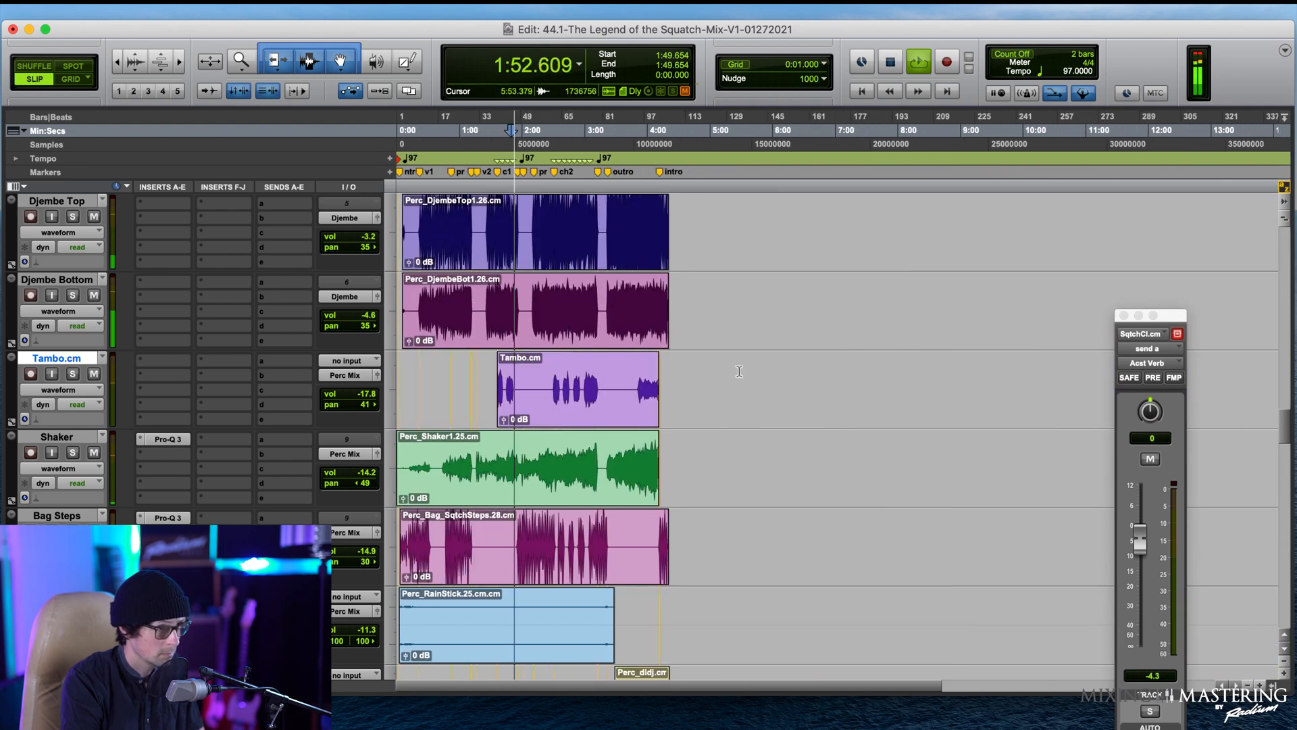
key(space)
click(586, 385)
key(space)
key(super+bracketright)
key(super+bracketright)
key(super+bracketright)
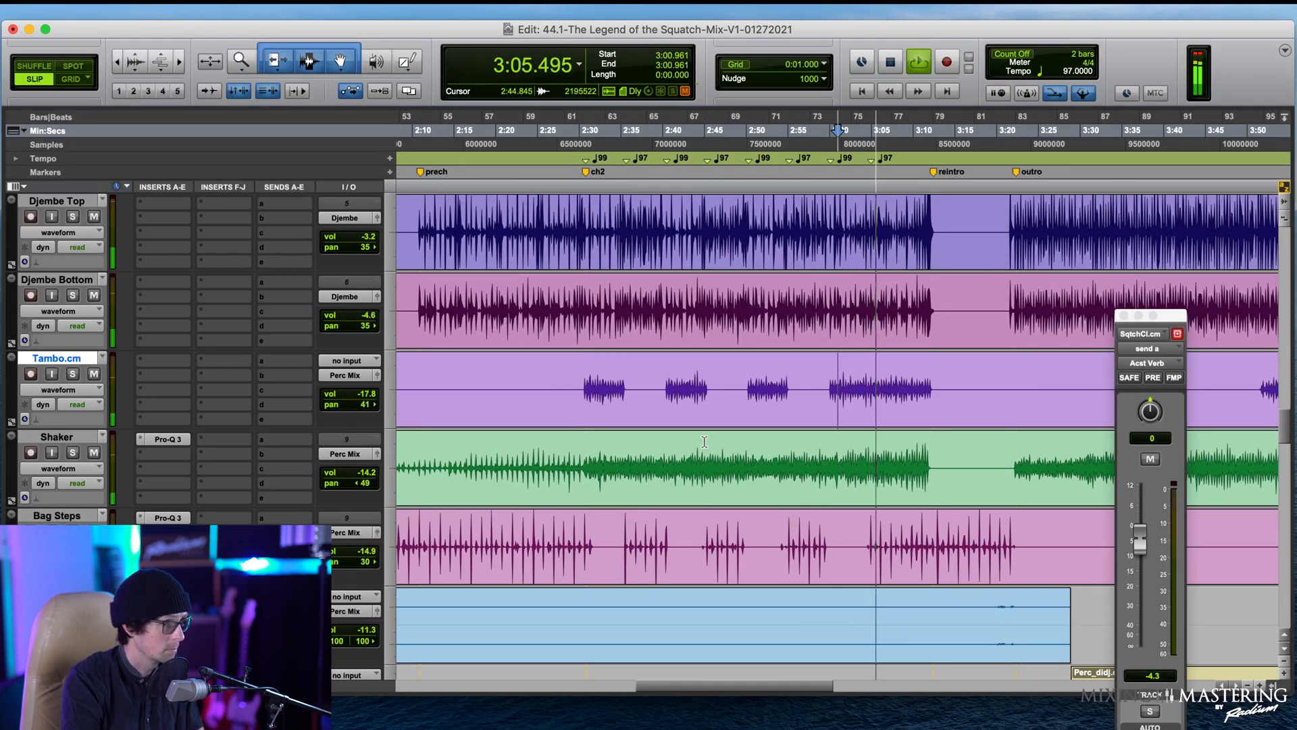
click(366, 394)
drag(366, 394, 366, 392)
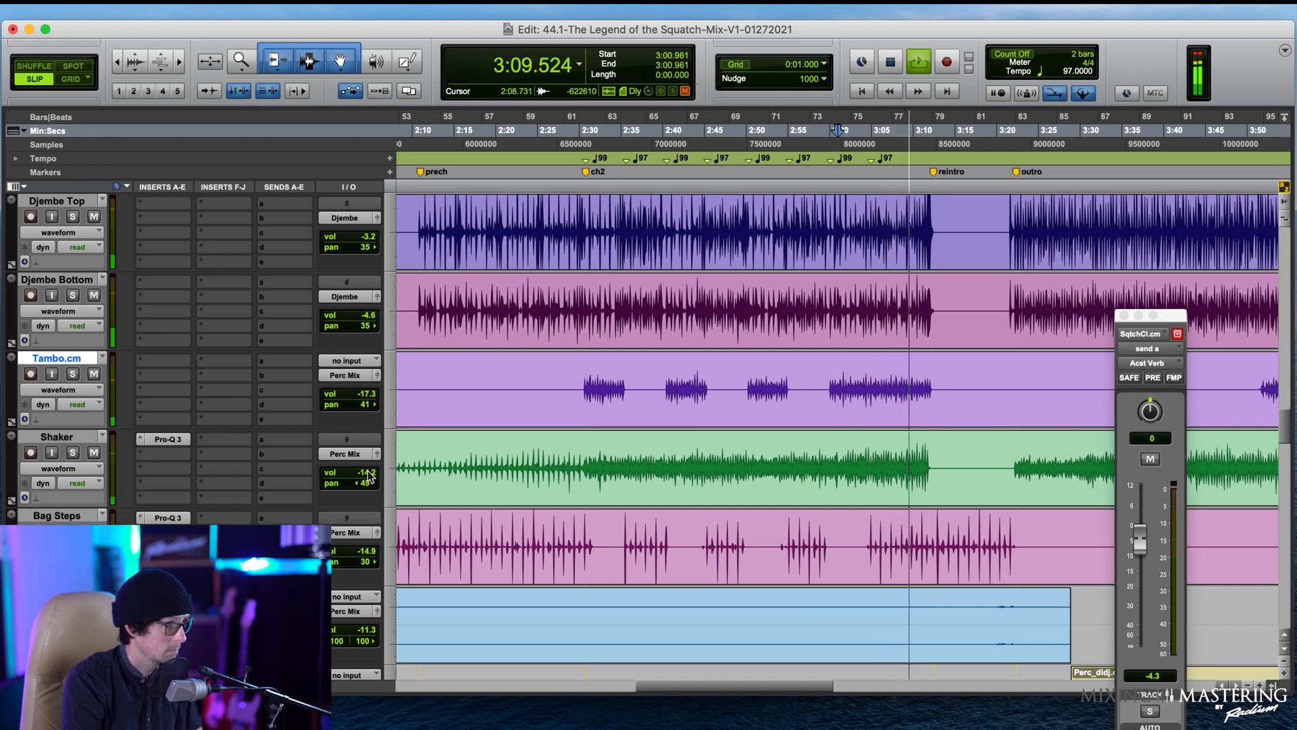
drag(368, 475, 365, 481)
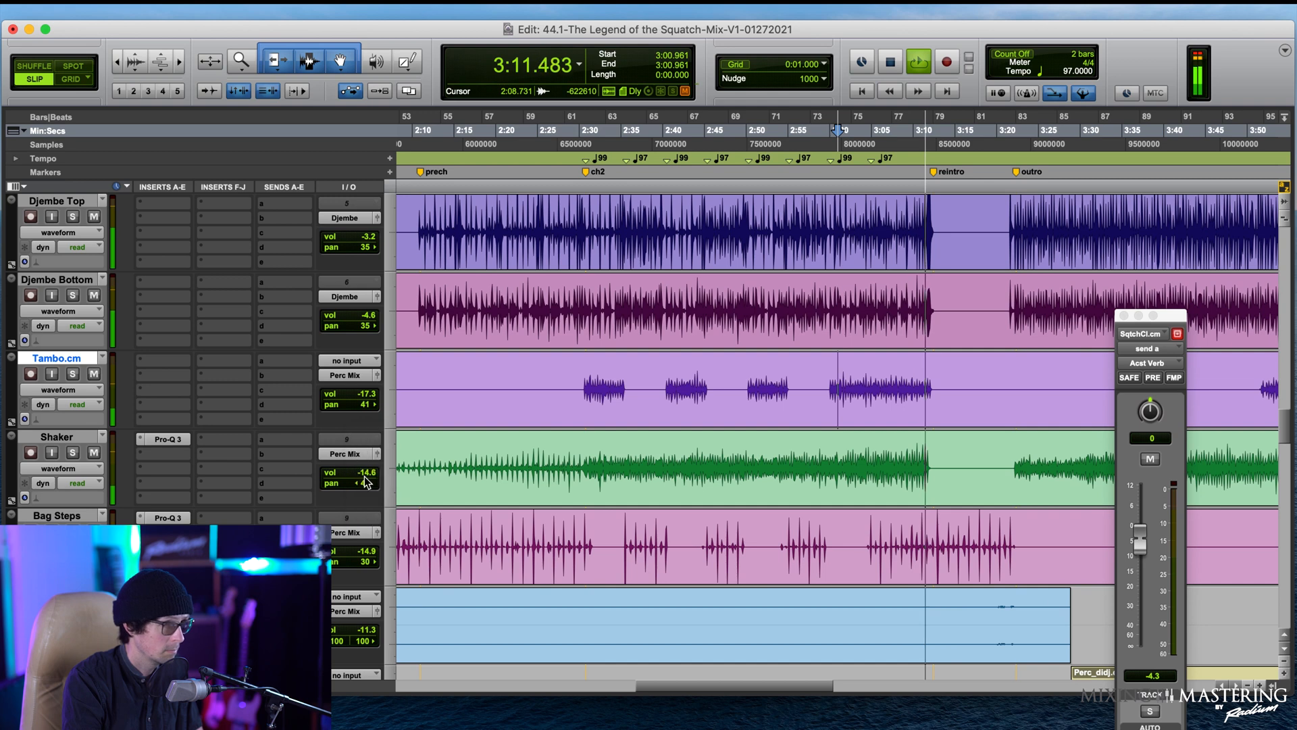
Step: Lower the Bag Steps volume slightly while the song plays into the outro, and stop playback
key(super+bracketleft)
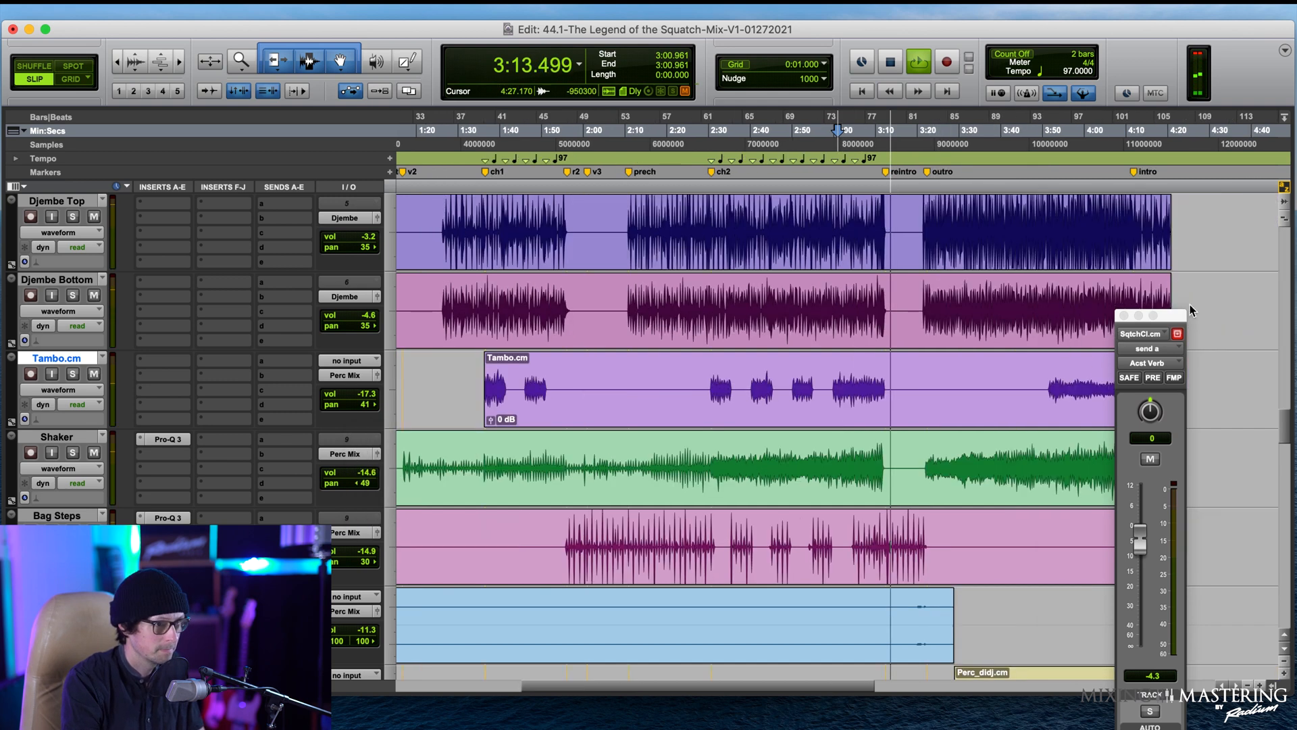
key(super+bracketleft)
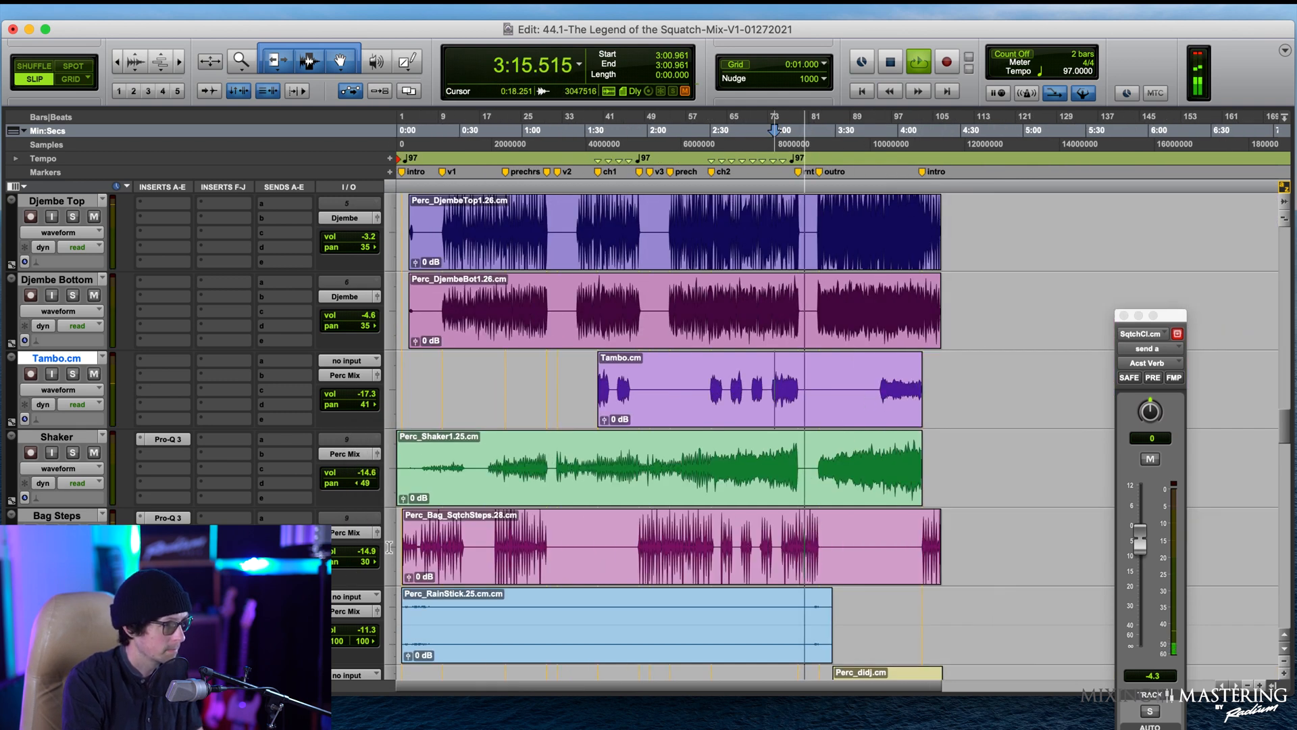
drag(367, 551, 369, 558)
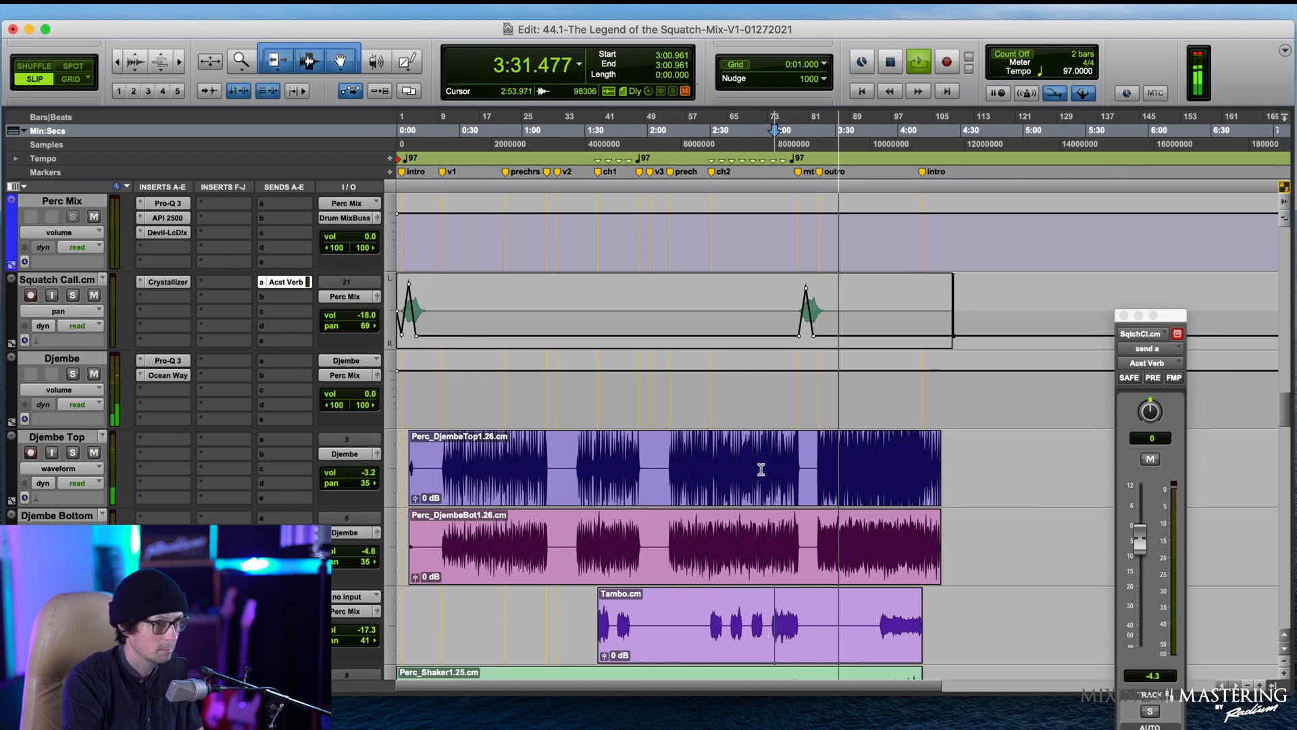
scroll(790, 406, up, 3)
key(space)
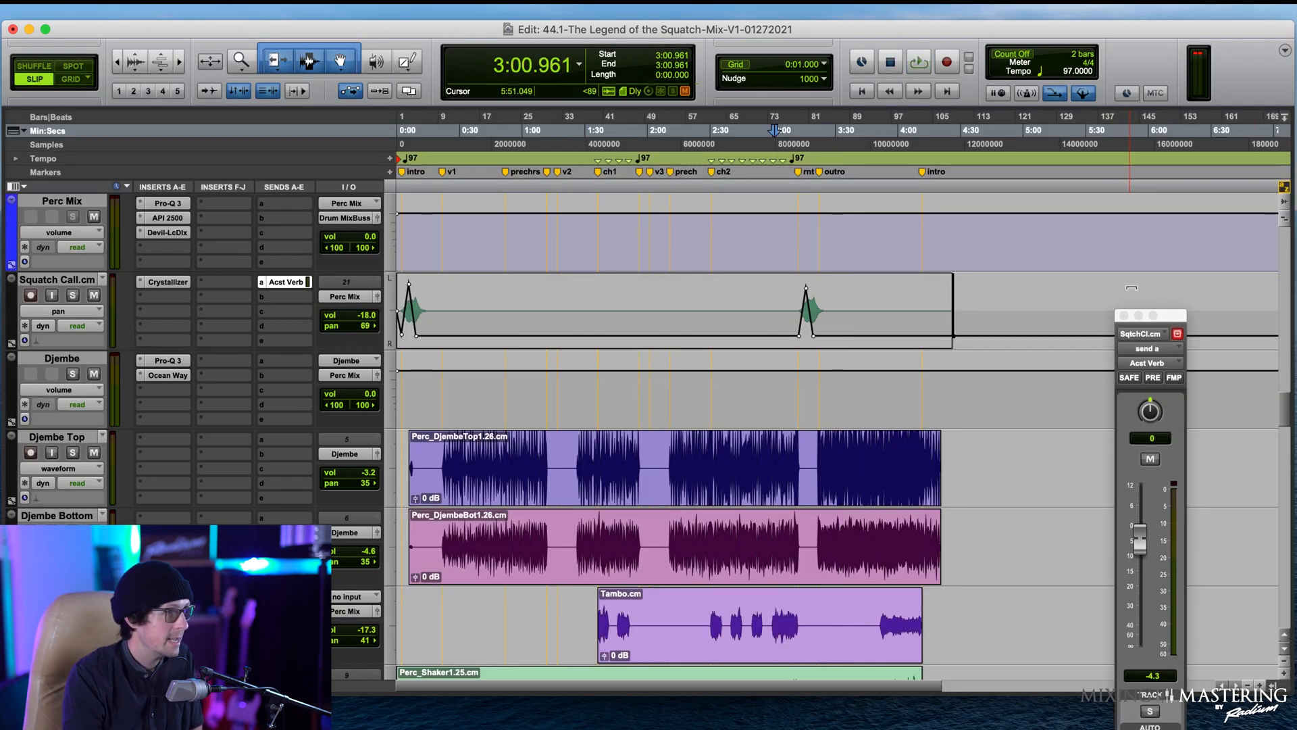
Step: Find the Jim Clean Chunk guitar track and place the playback position at about 0:41.5 on it
scroll(712, 507, up, 20)
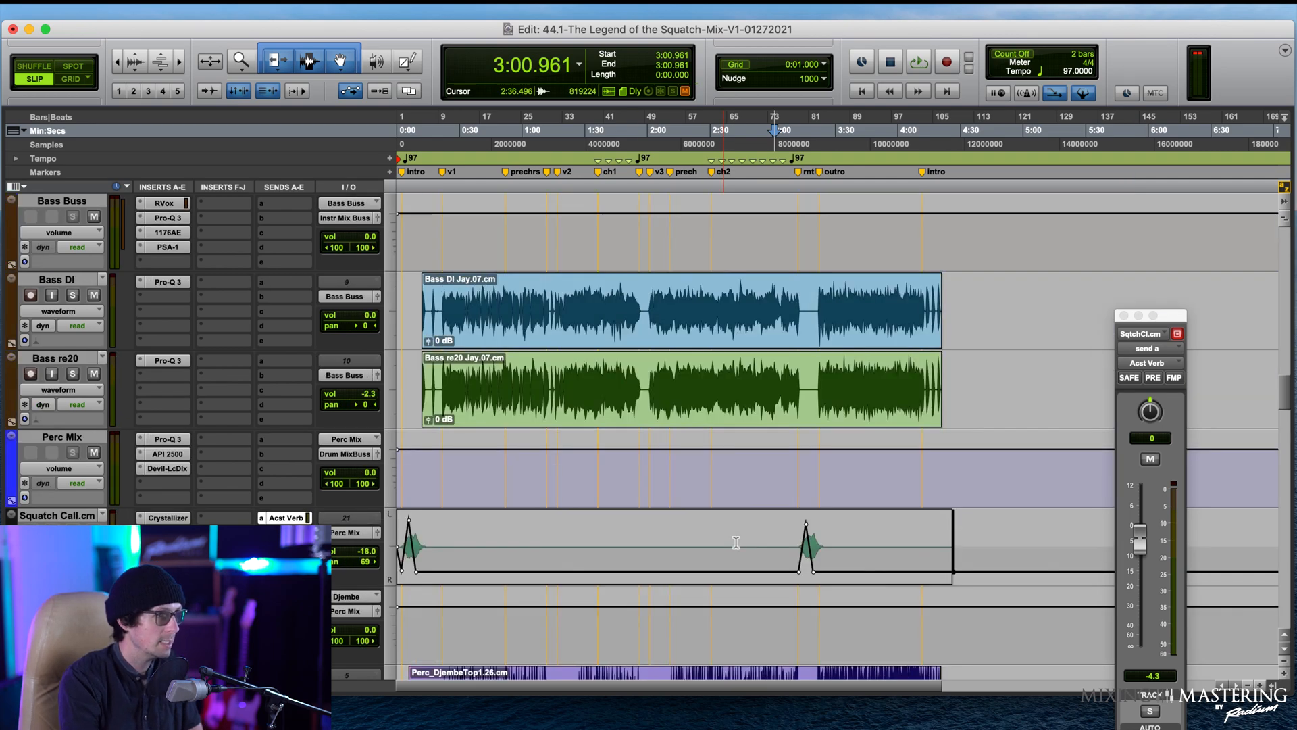
scroll(736, 541, down, 20)
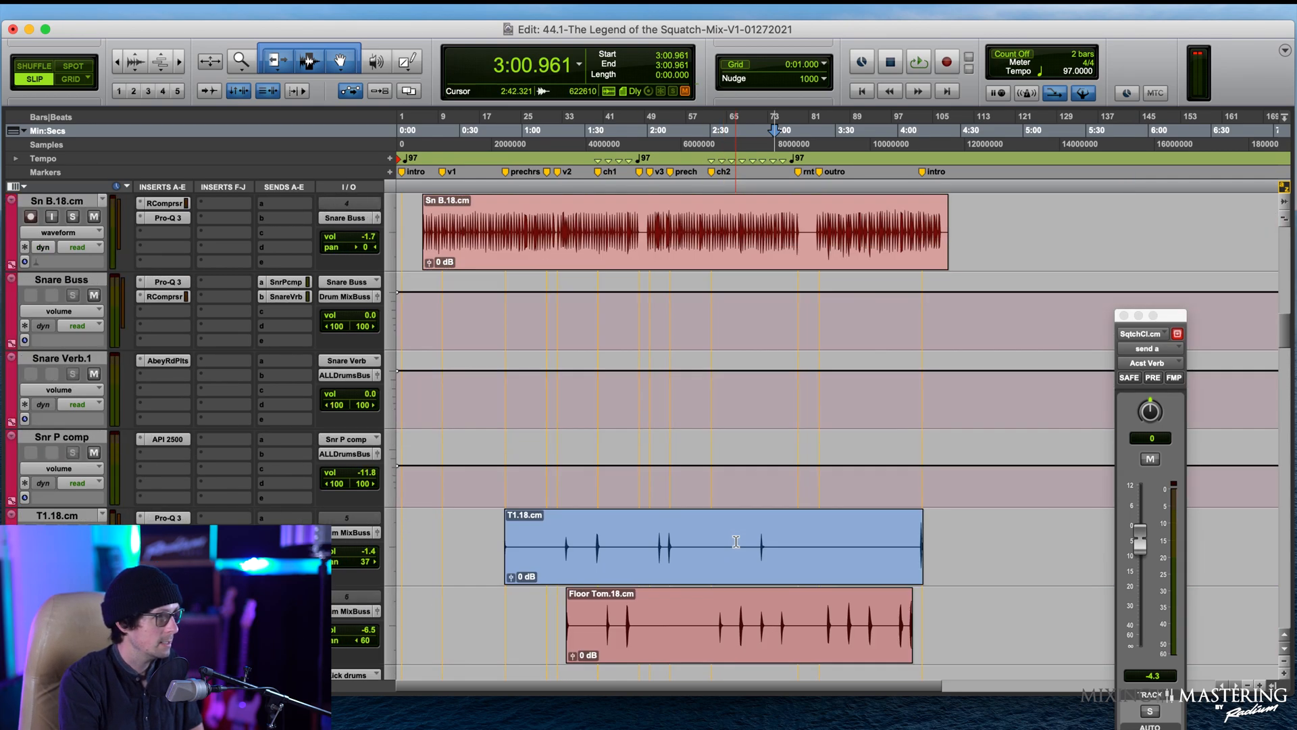
scroll(736, 541, down, 15)
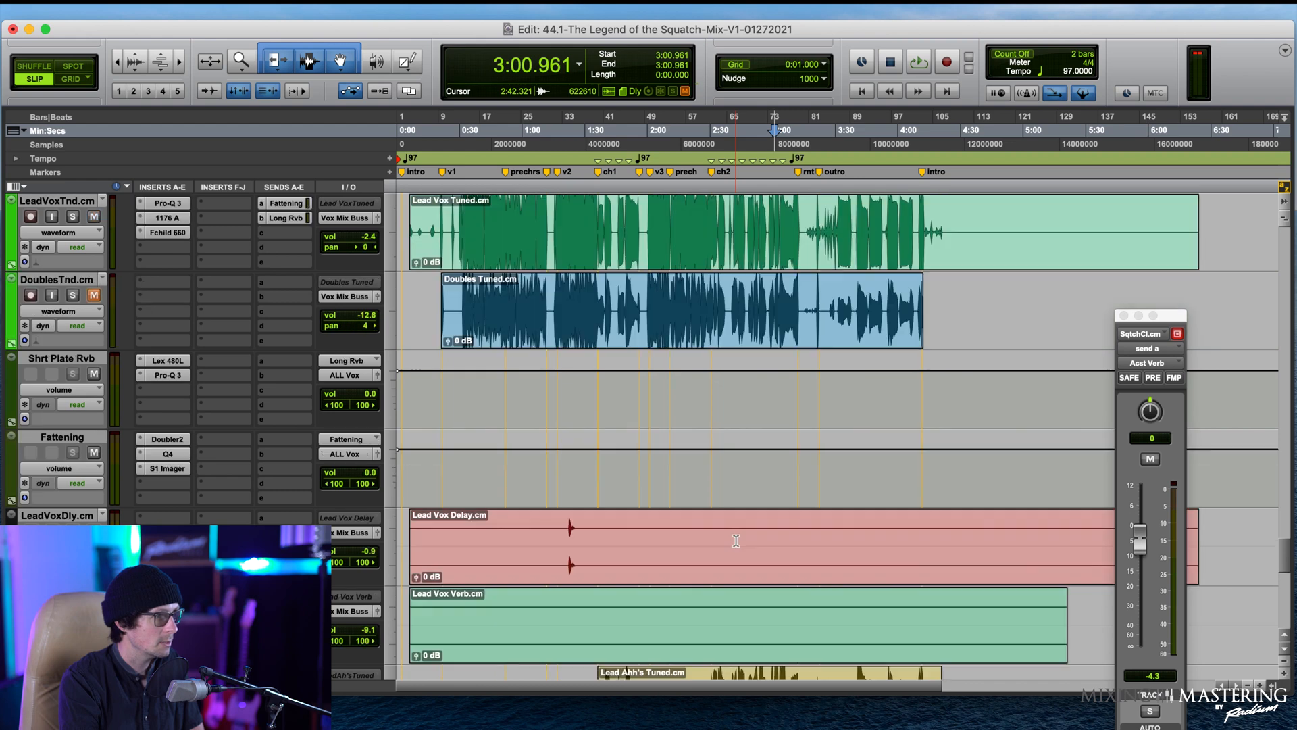
scroll(735, 541, down, 2)
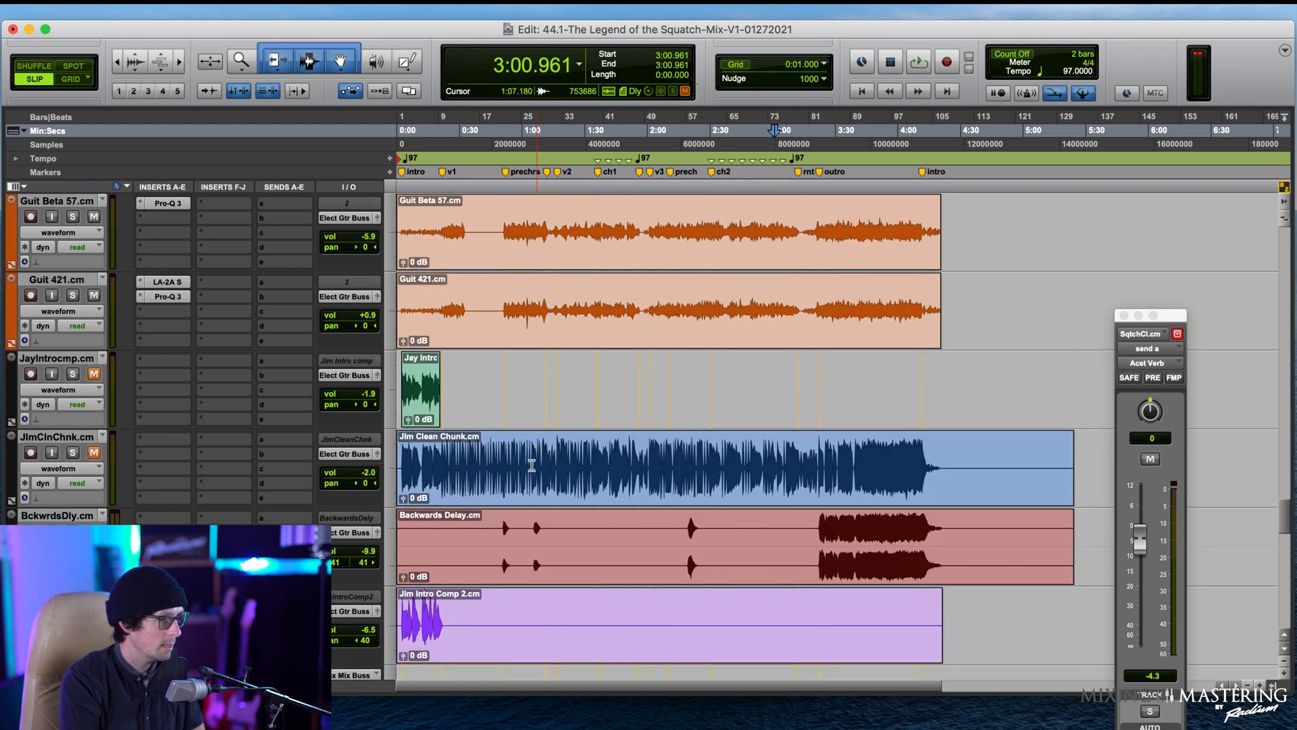
click(484, 453)
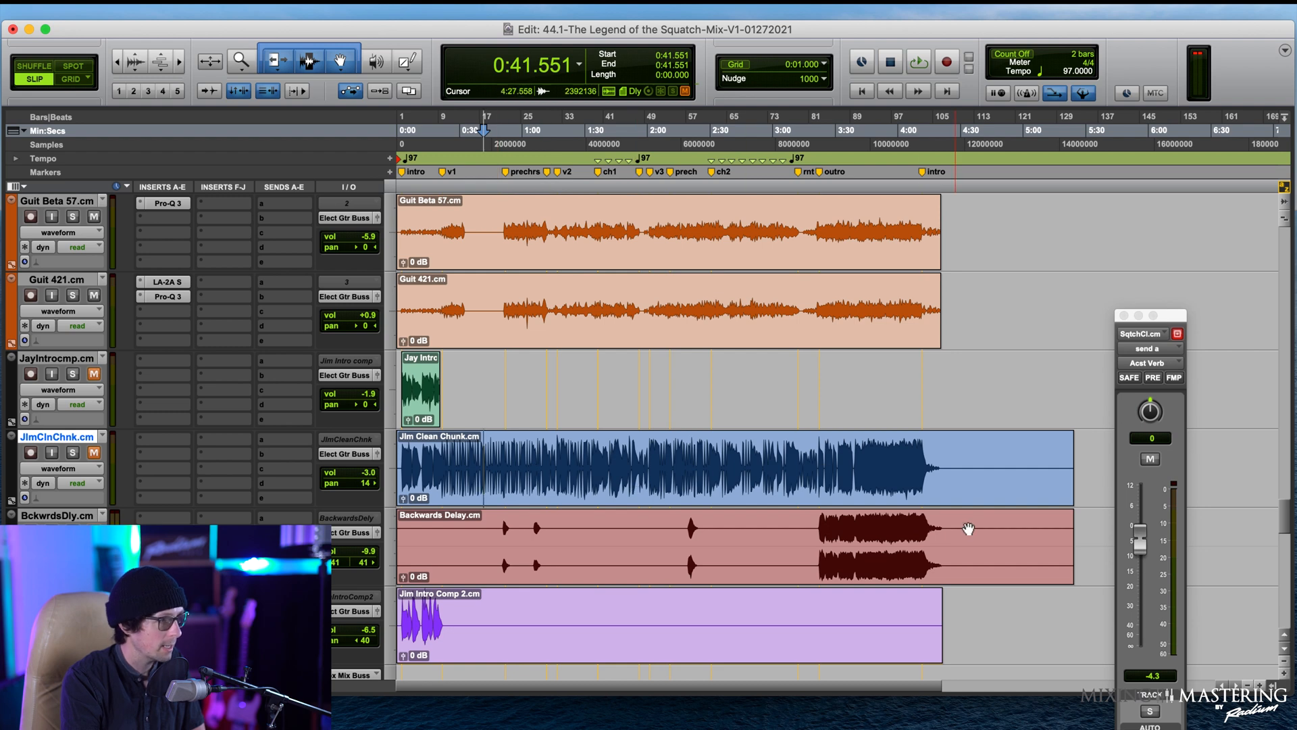
Step: Play the song from the prechorus at 0:50.094 with the Jim Clean Chunk guitar unmuted, and briefly audition that track in solo
key(space)
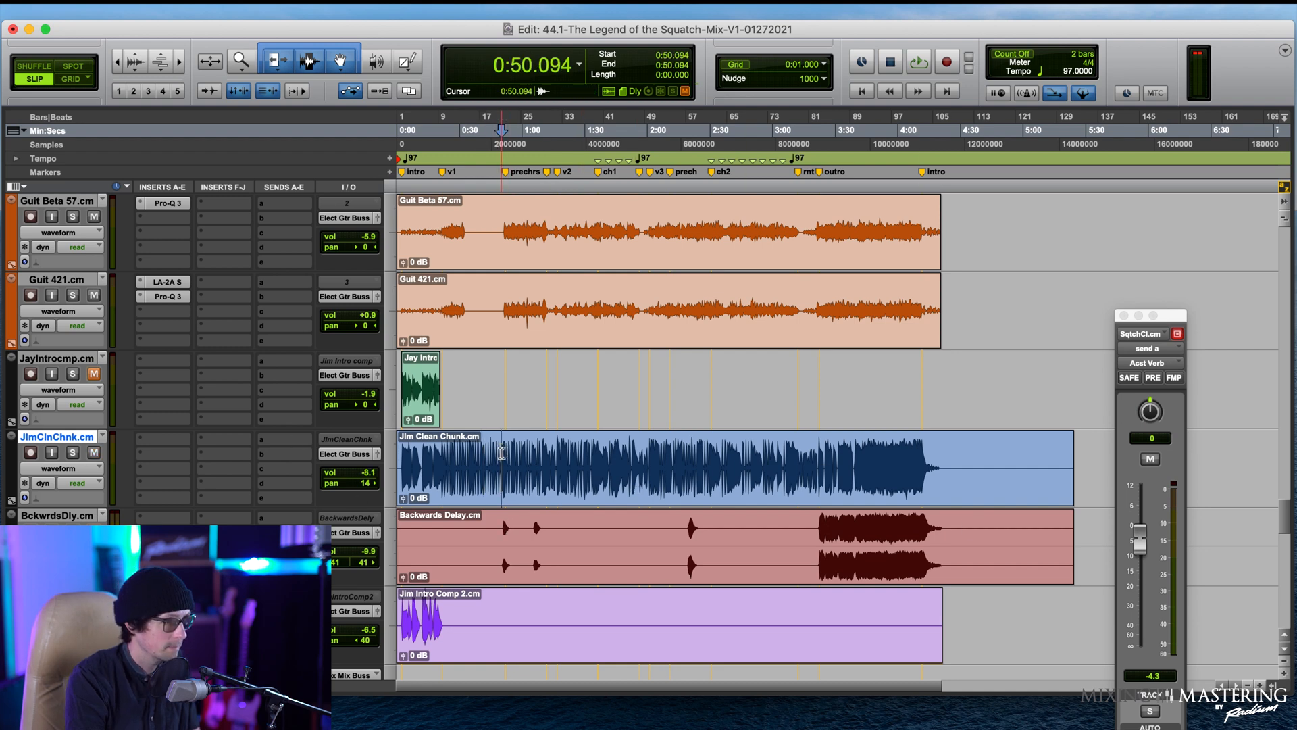
click(73, 453)
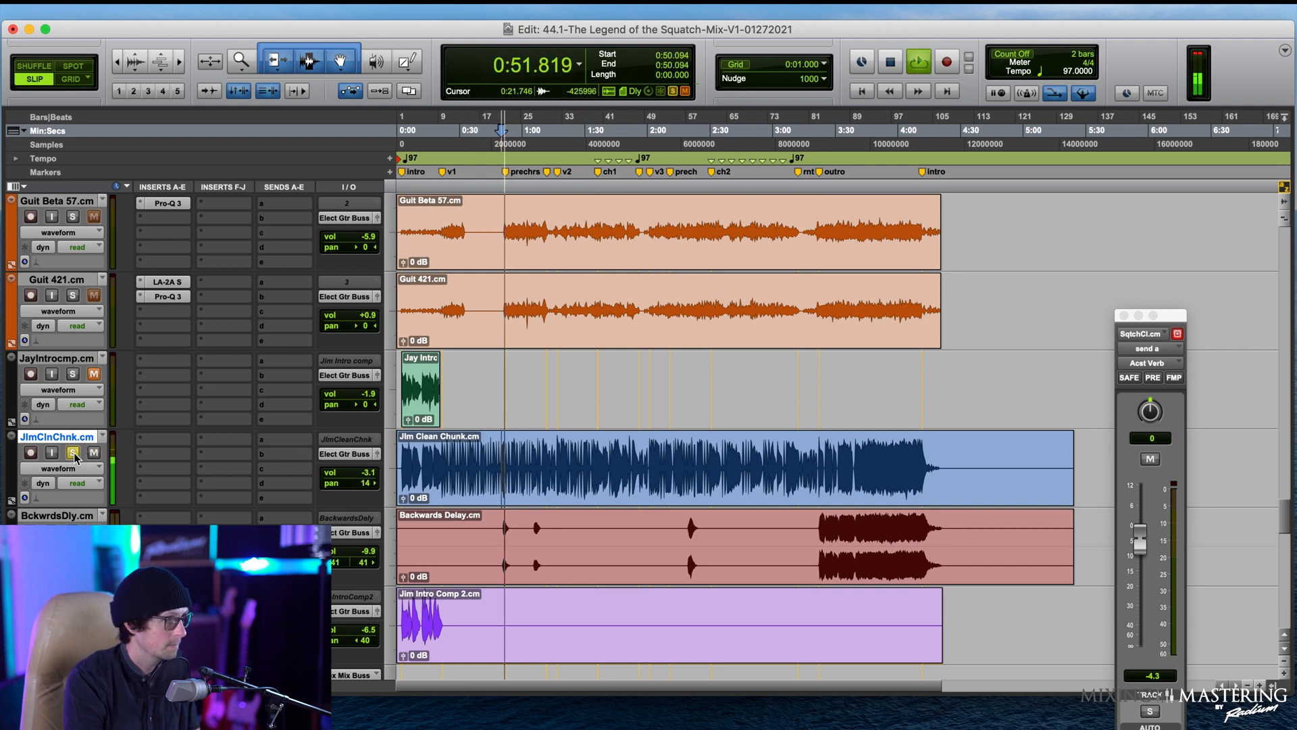
click(74, 453)
click(367, 478)
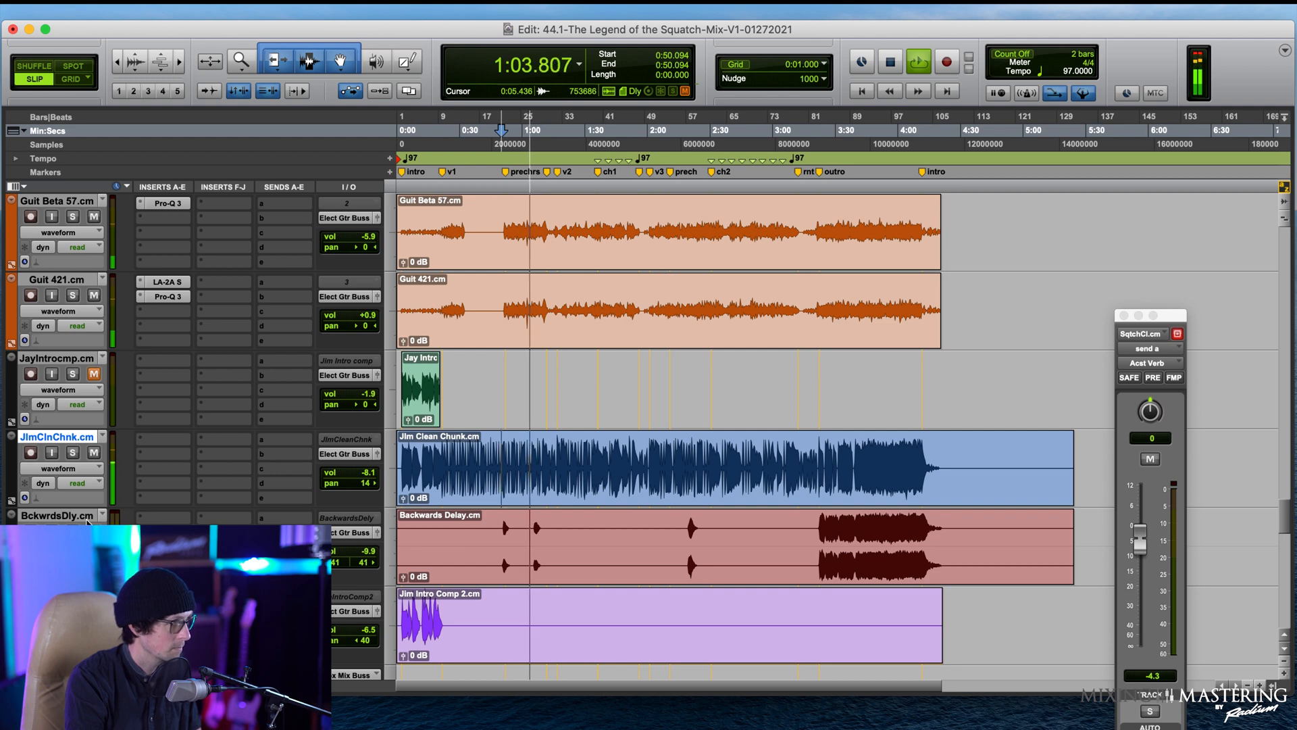
Step: Insert a FabFilter Pro-Q 3 on the Jim Clean Chunk guitar track
scroll(416, 530, down, 3)
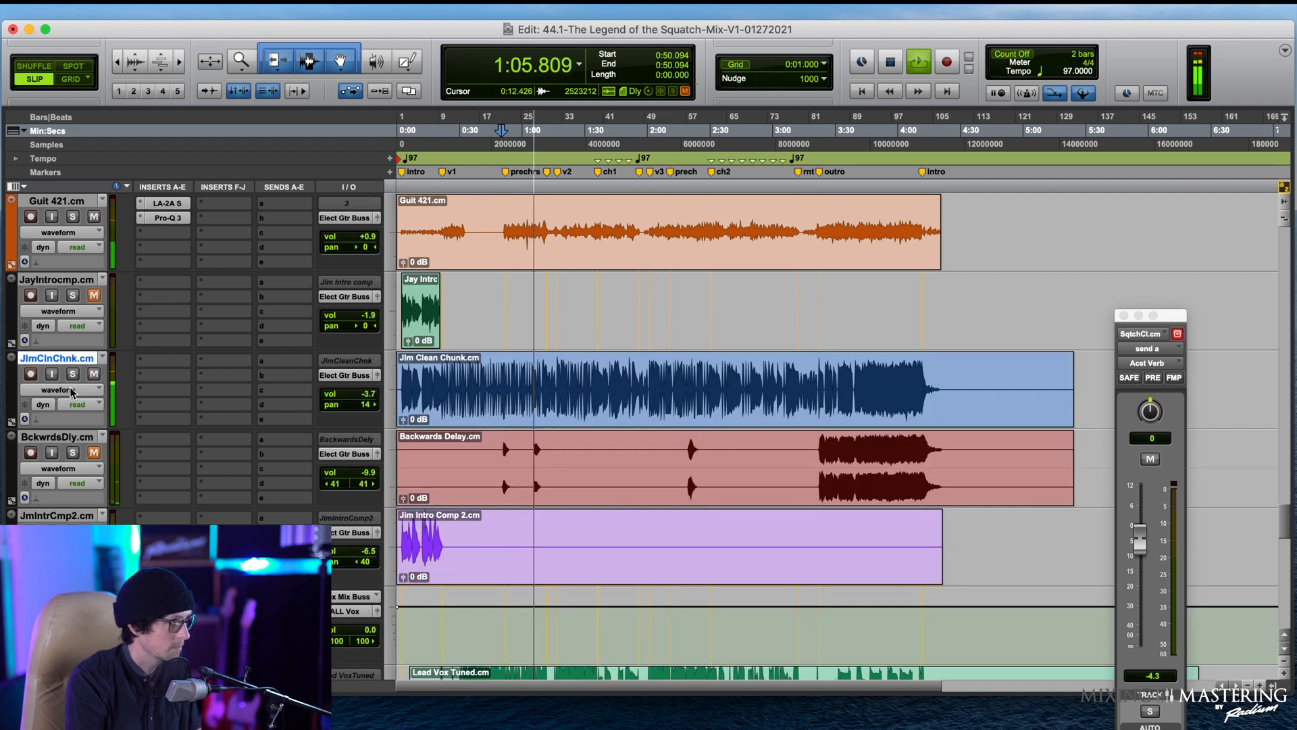
click(156, 362)
click(220, 321)
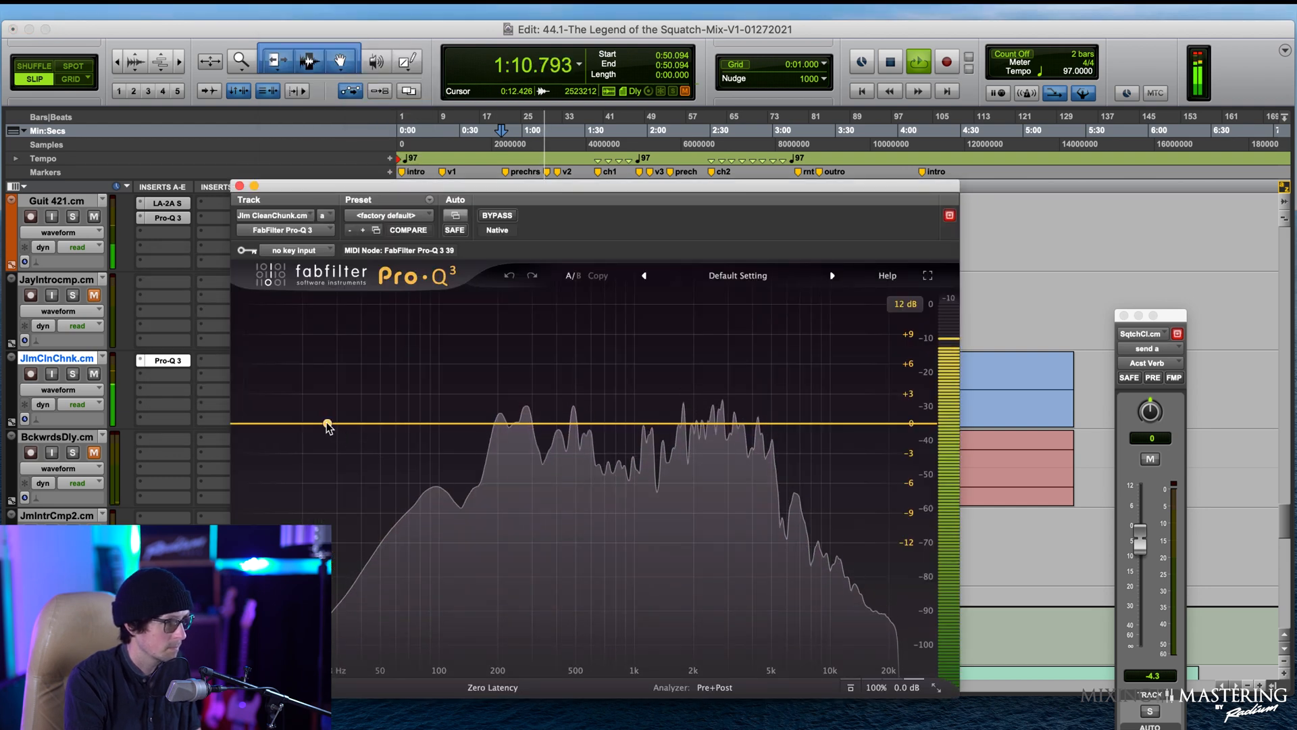
Step: Add a 24 dB/oct low cut at about 85.6 Hz with a Q of about 0.93 to the Jim Clean Chunk EQ
click(327, 424)
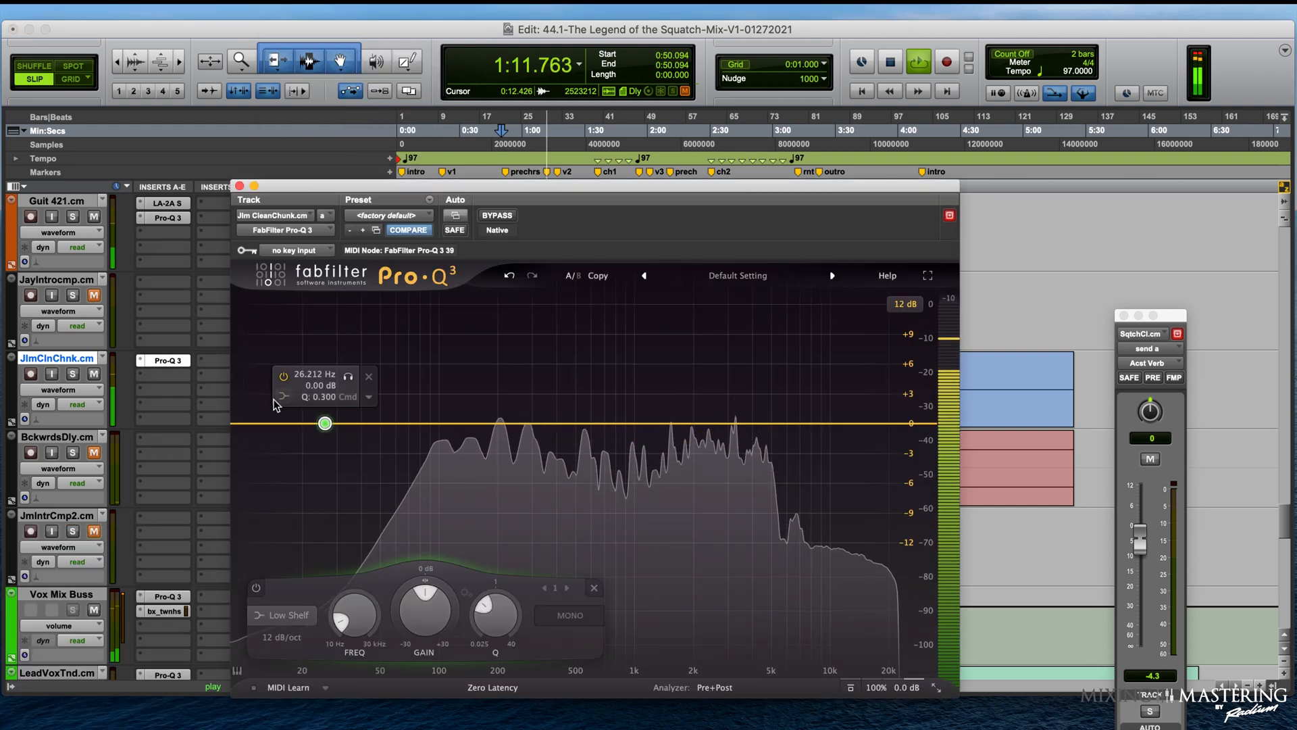
drag(324, 423, 433, 417)
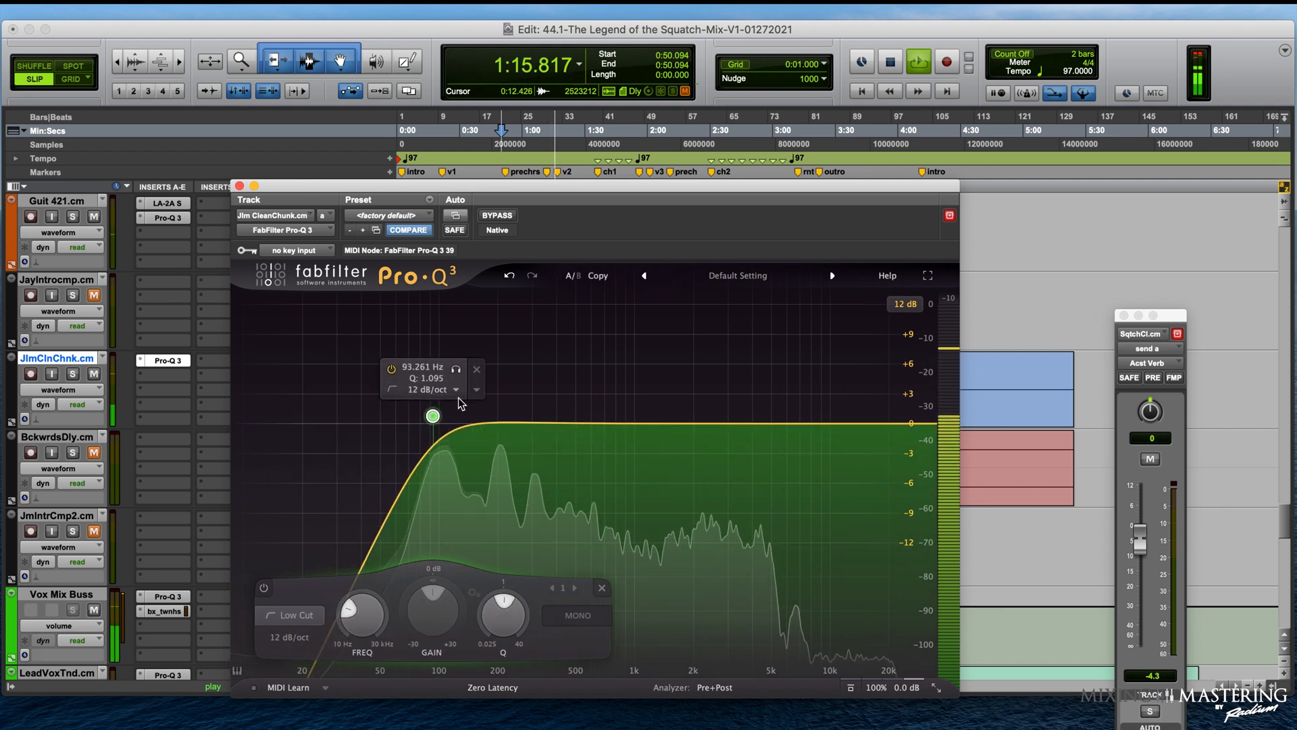
click(432, 390)
click(438, 453)
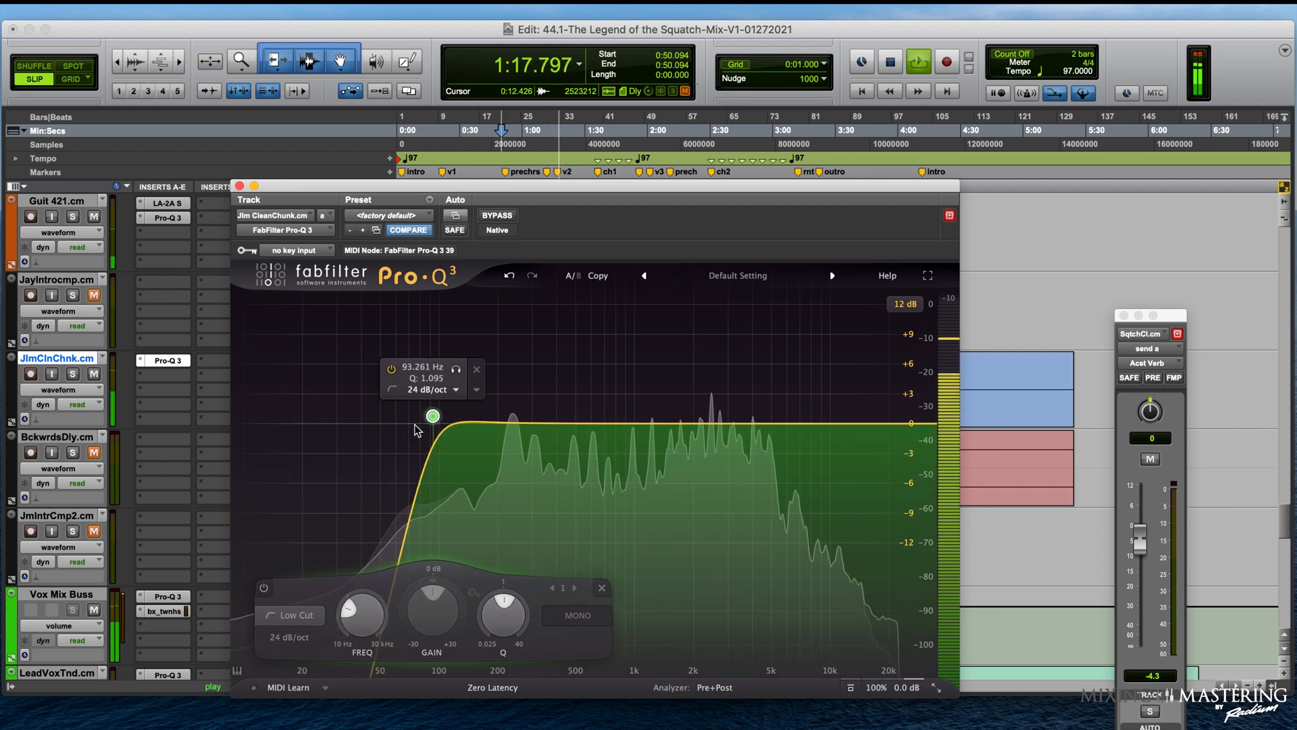
drag(432, 419, 424, 429)
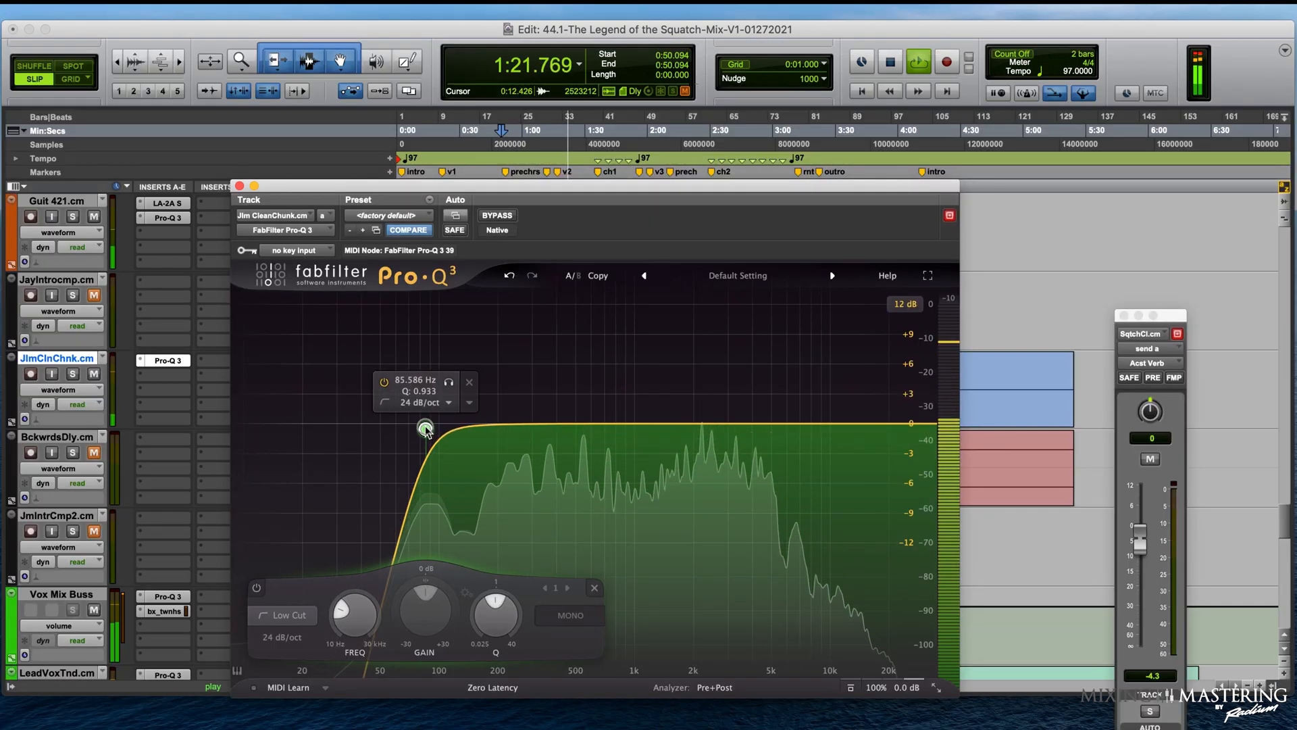
Step: Replay from the prechorus, add a bell cut of about -1.3 dB at 231 Hz, and audition the equalized guitar in solo
key(space)
key(space)
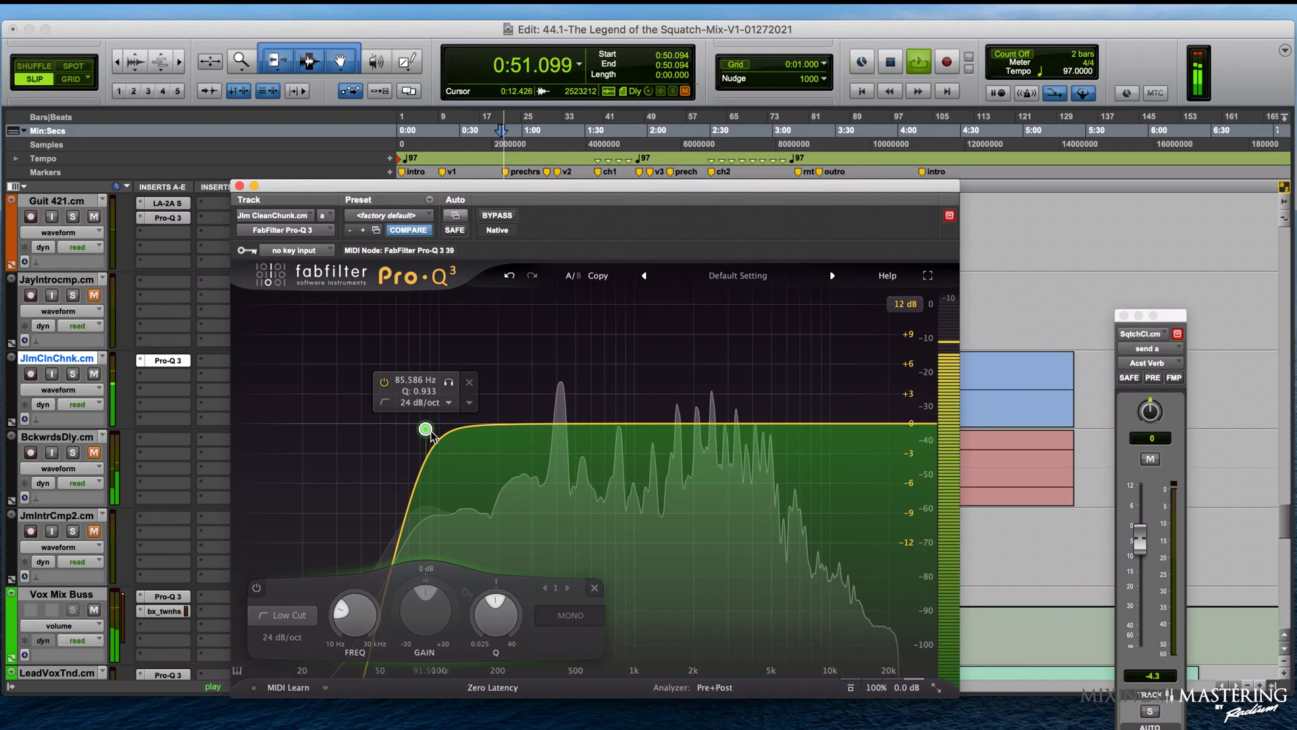
drag(525, 424, 510, 436)
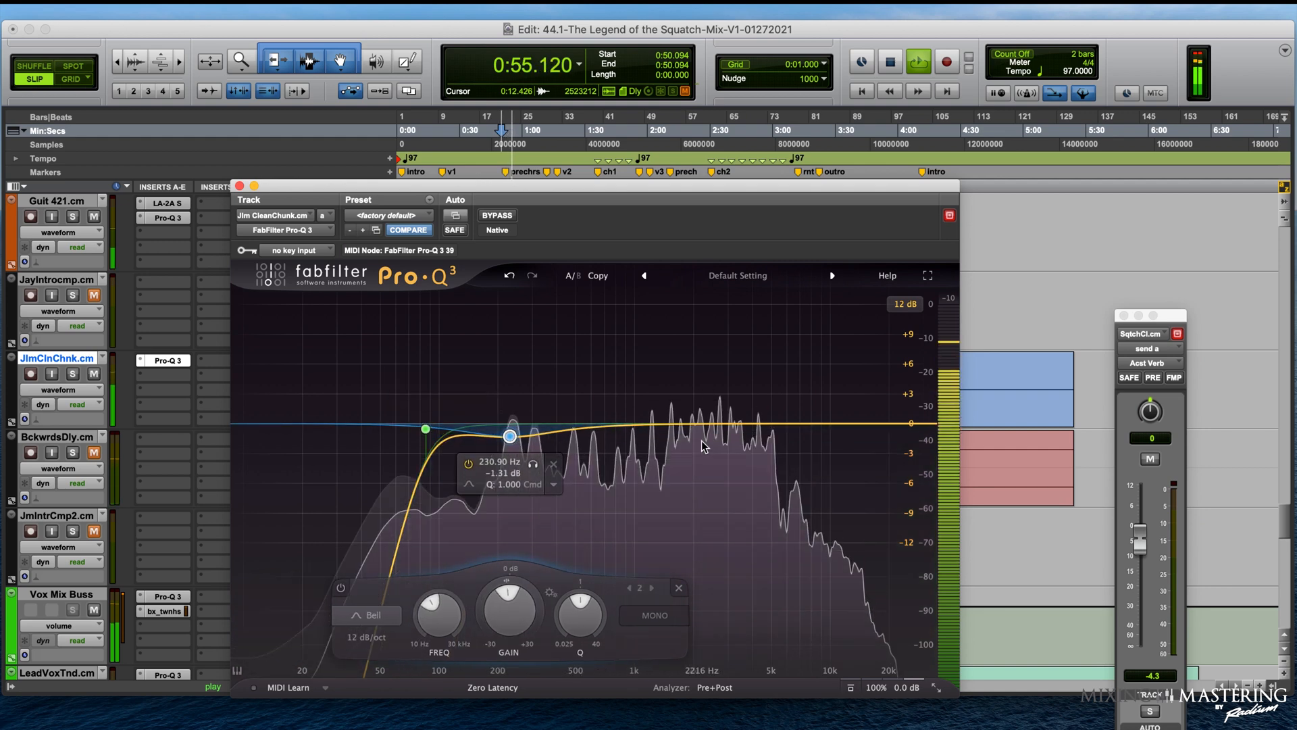
mouse_move(420, 439)
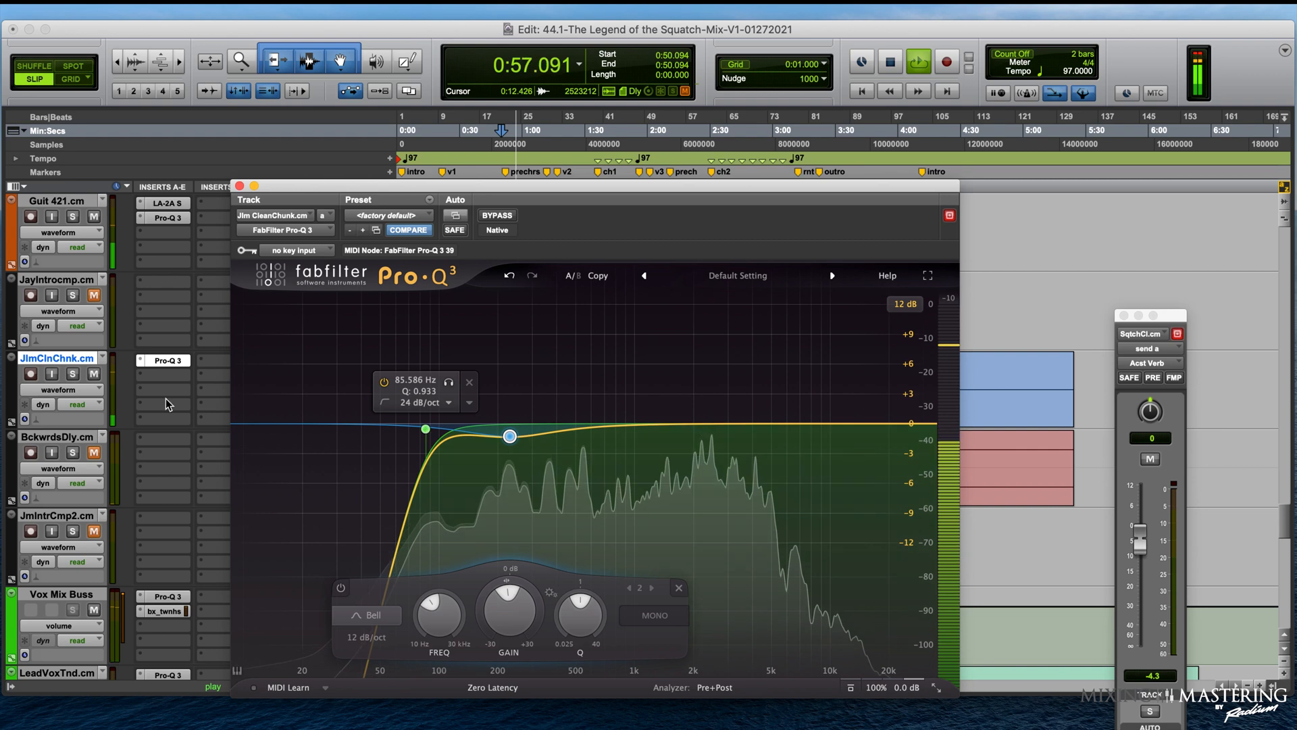
click(240, 186)
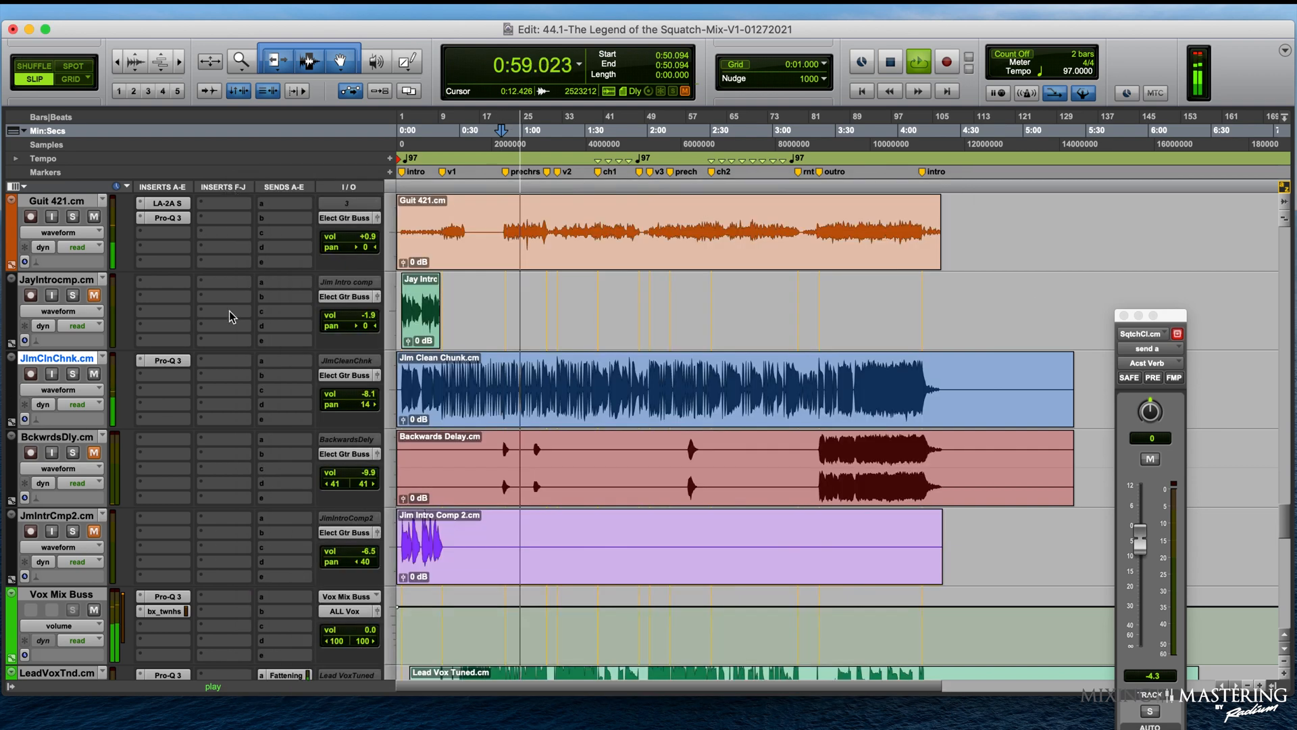
click(72, 374)
click(73, 375)
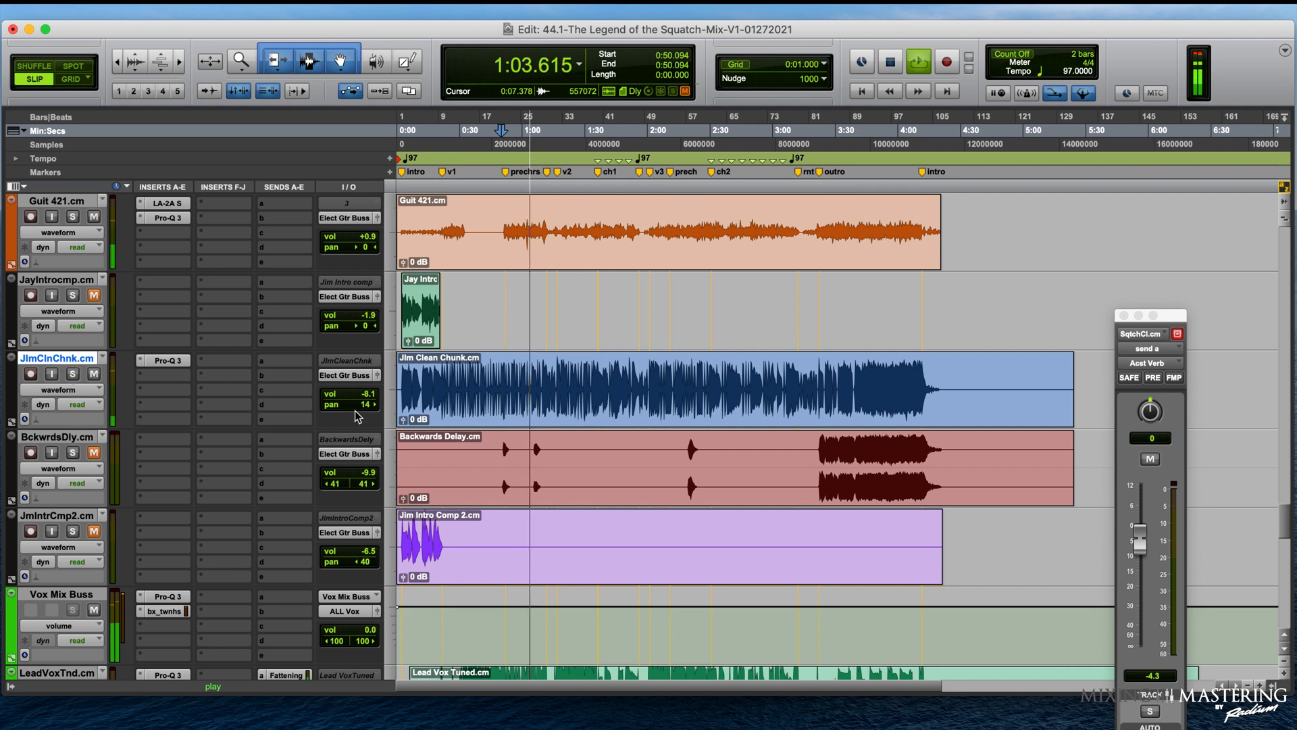
Step: Add a bell boost of about +0.9 dB at 3750 Hz to the Jim Clean Chunk EQ
click(166, 362)
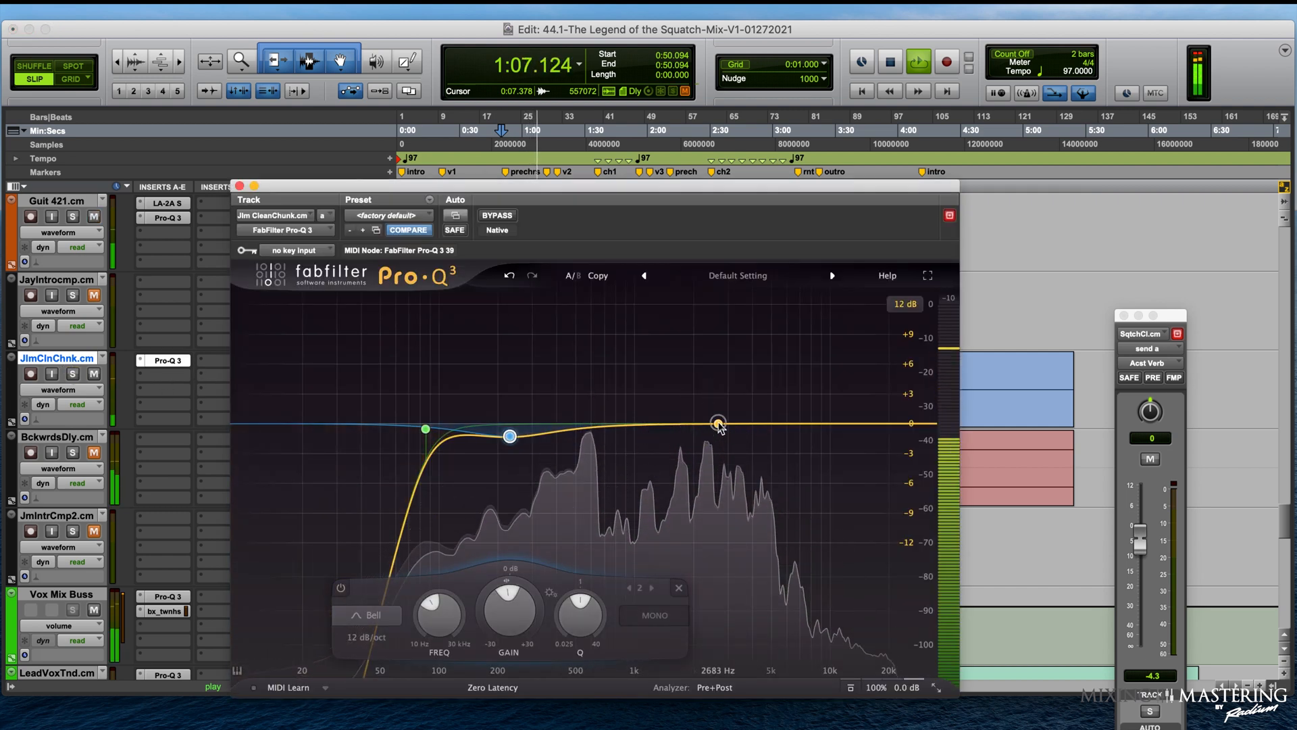
drag(719, 424, 719, 415)
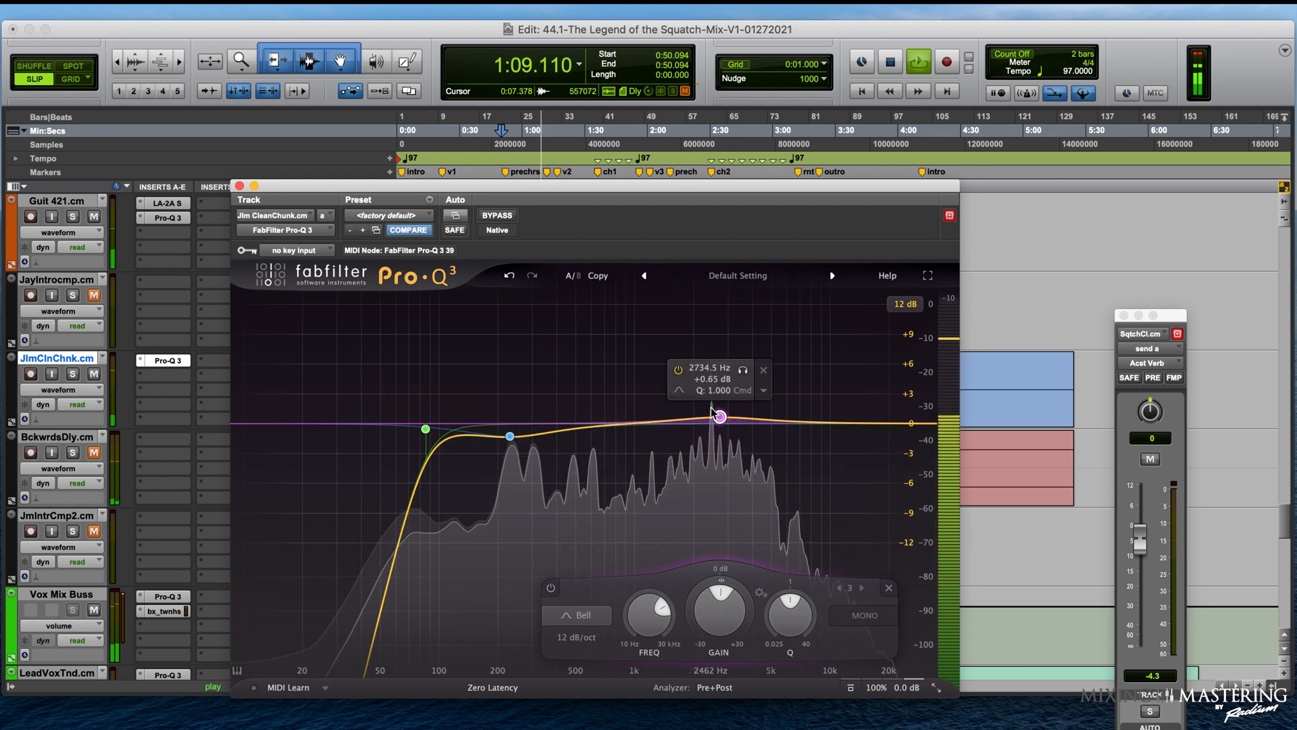
drag(711, 409, 746, 414)
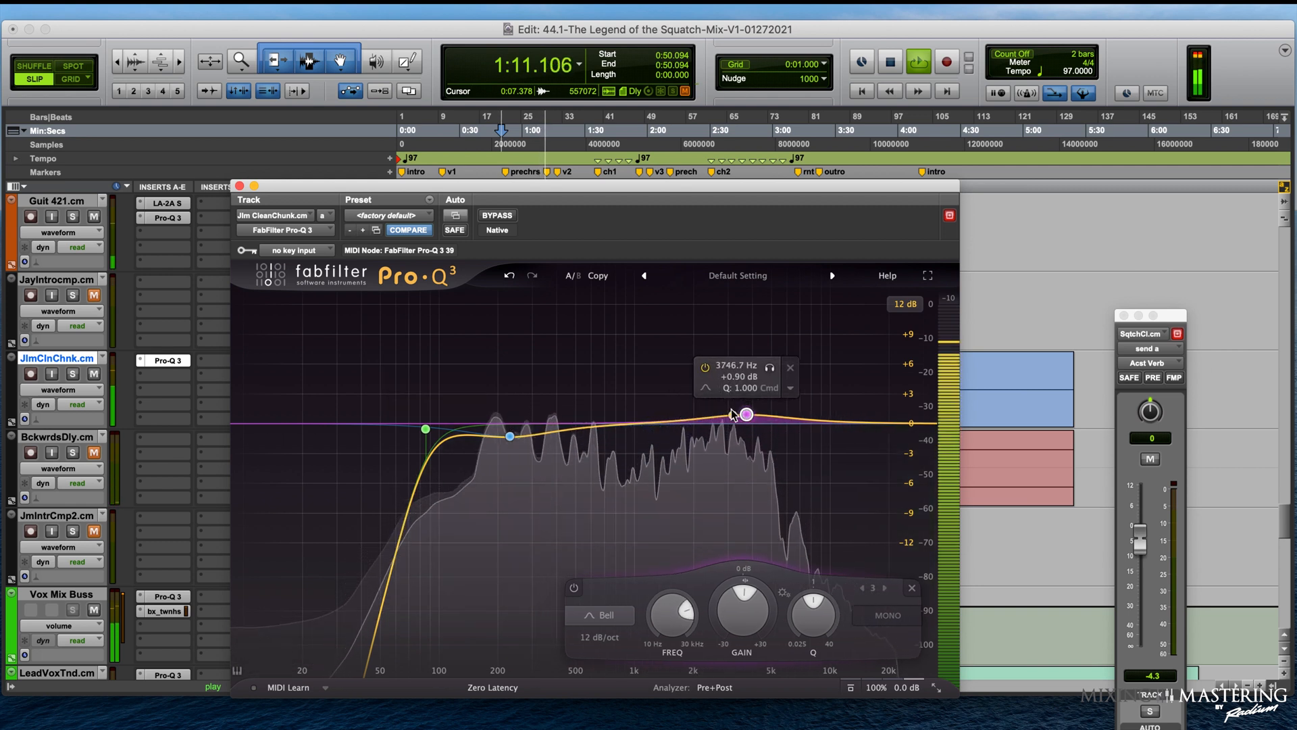
Step: Deepen the low-mid bell cut near 230 Hz, narrow its Q, and close the equalizer
click(510, 437)
drag(509, 440, 507, 446)
drag(576, 596, 584, 593)
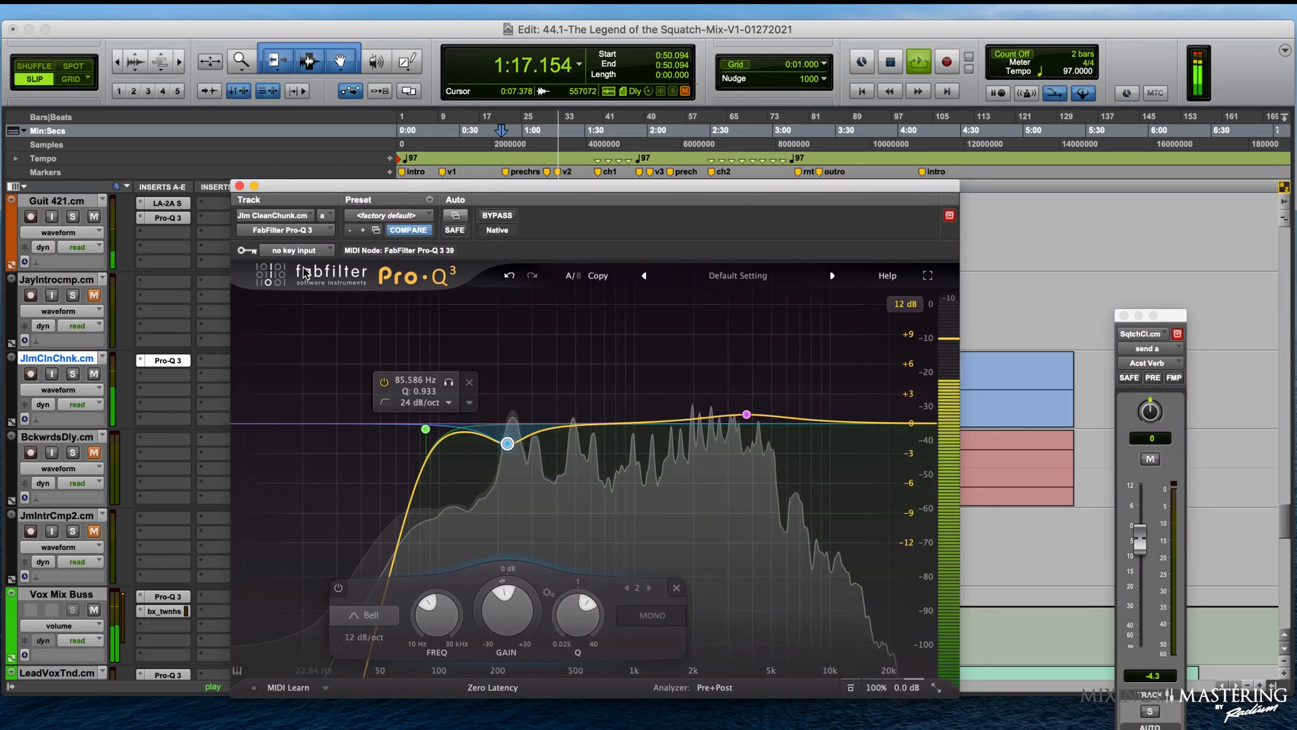
click(240, 185)
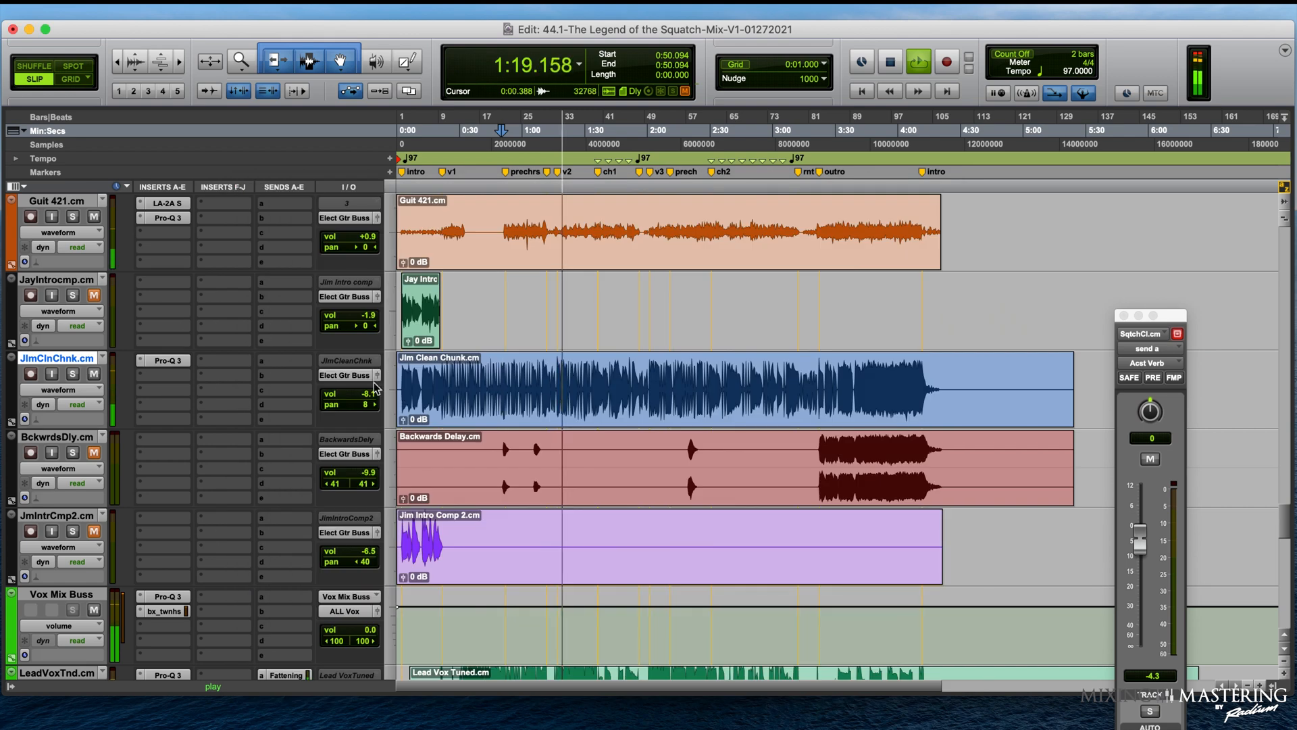
Step: Try the Jim Clean Chunk guitar at a volume of -8.5 dB and a pan of 8 right, and stop playback
drag(365, 398, 365, 402)
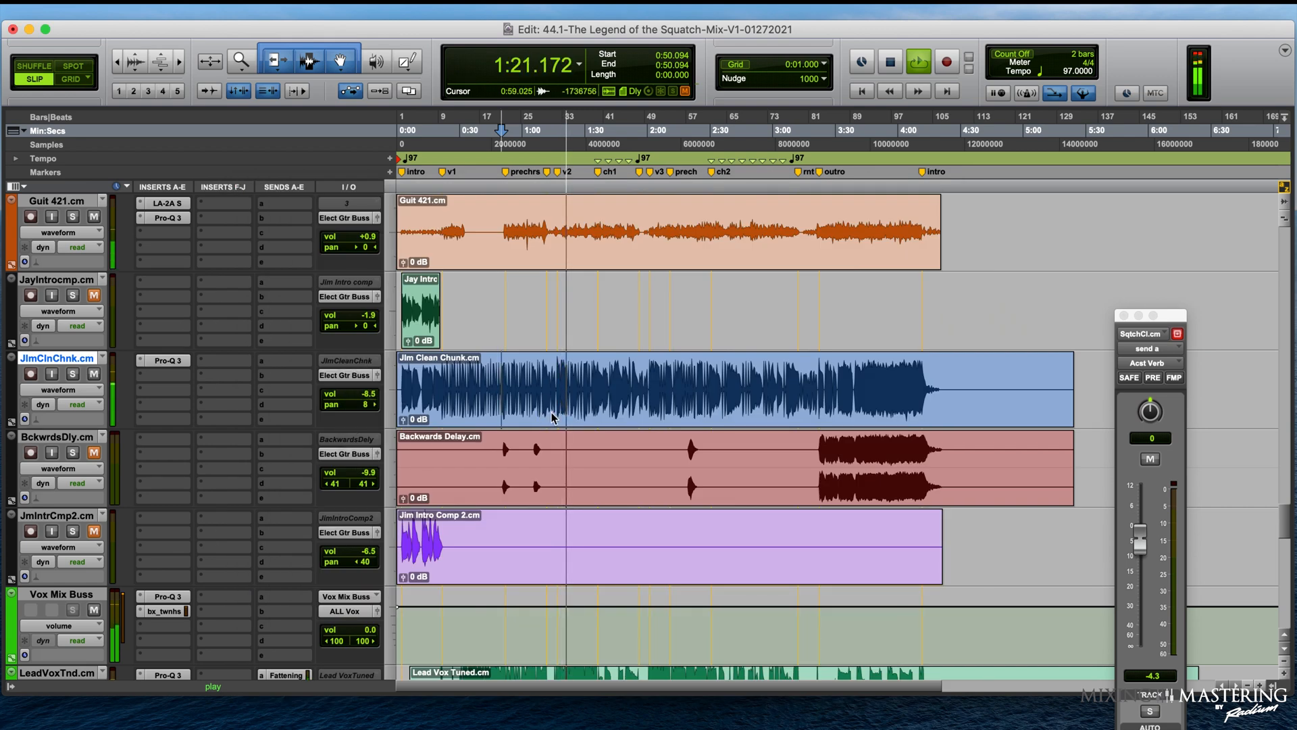
key(space)
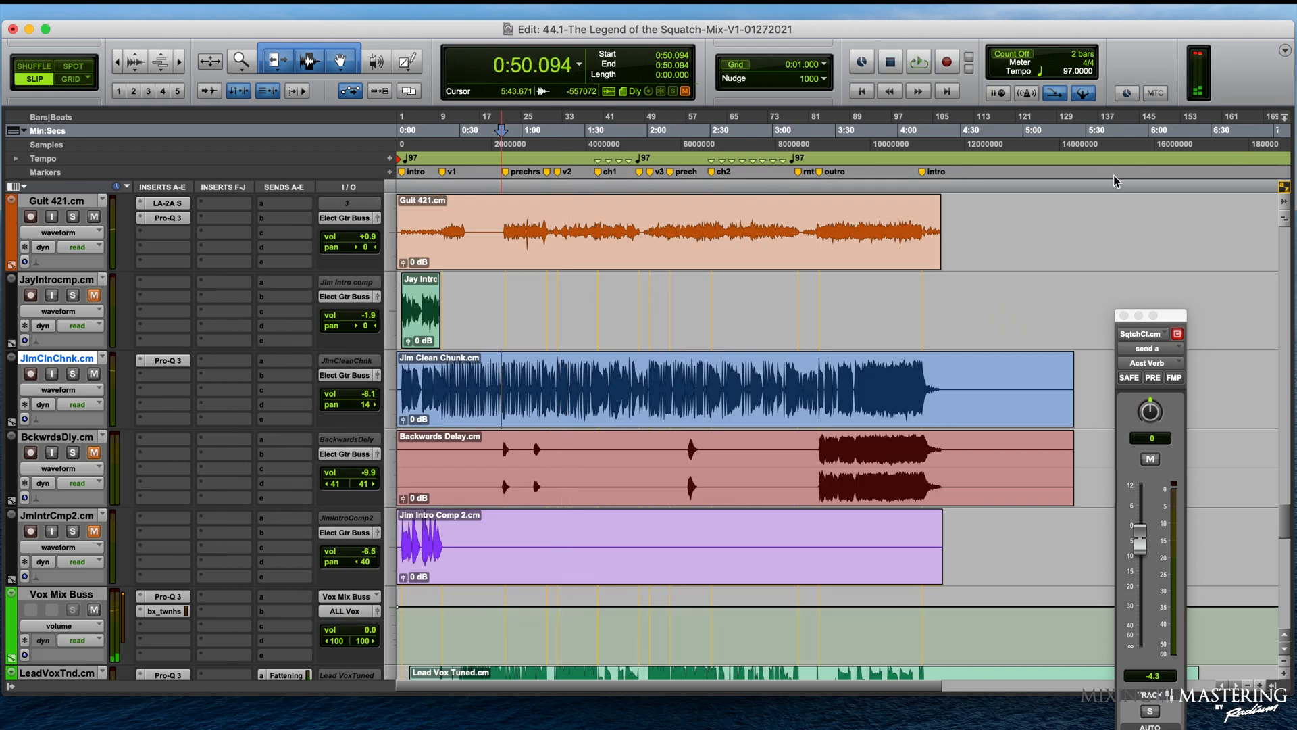